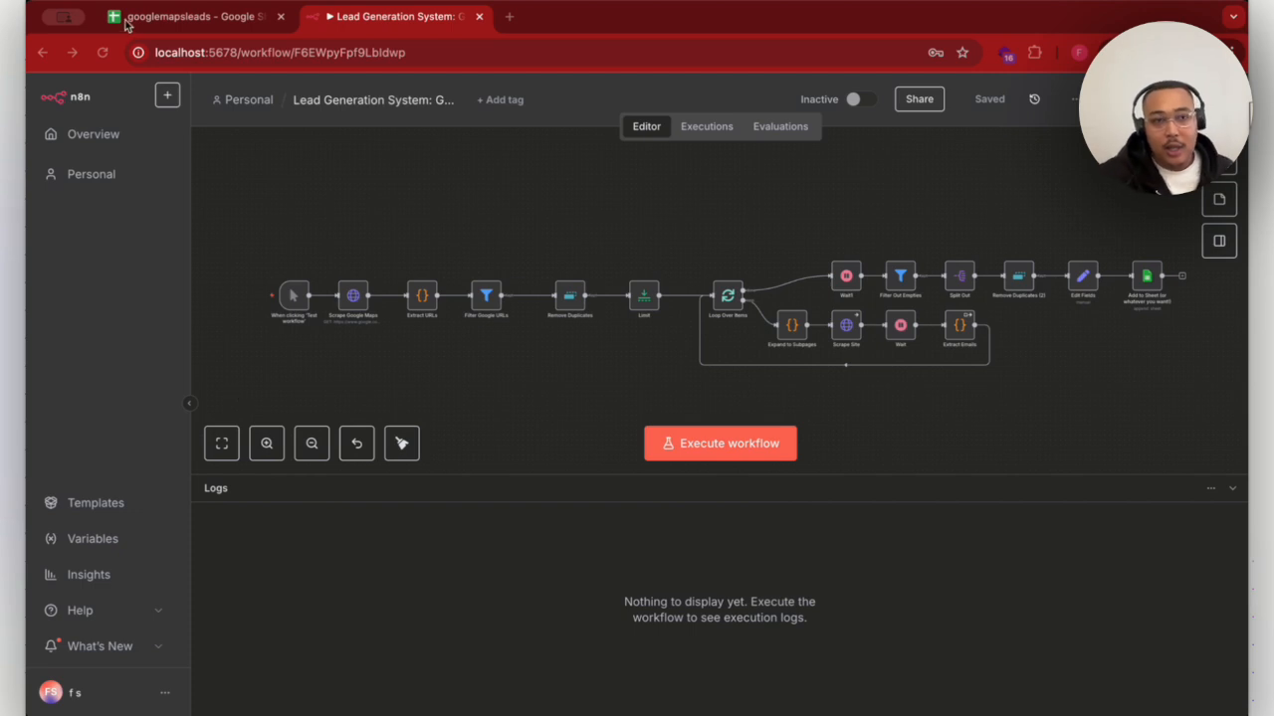
- Examine the scraped leads in the googlemapsleads spreadsheet, including the email, website and Instagram username columns
left_click(159, 16)
scroll(753, 207, "down", 5)
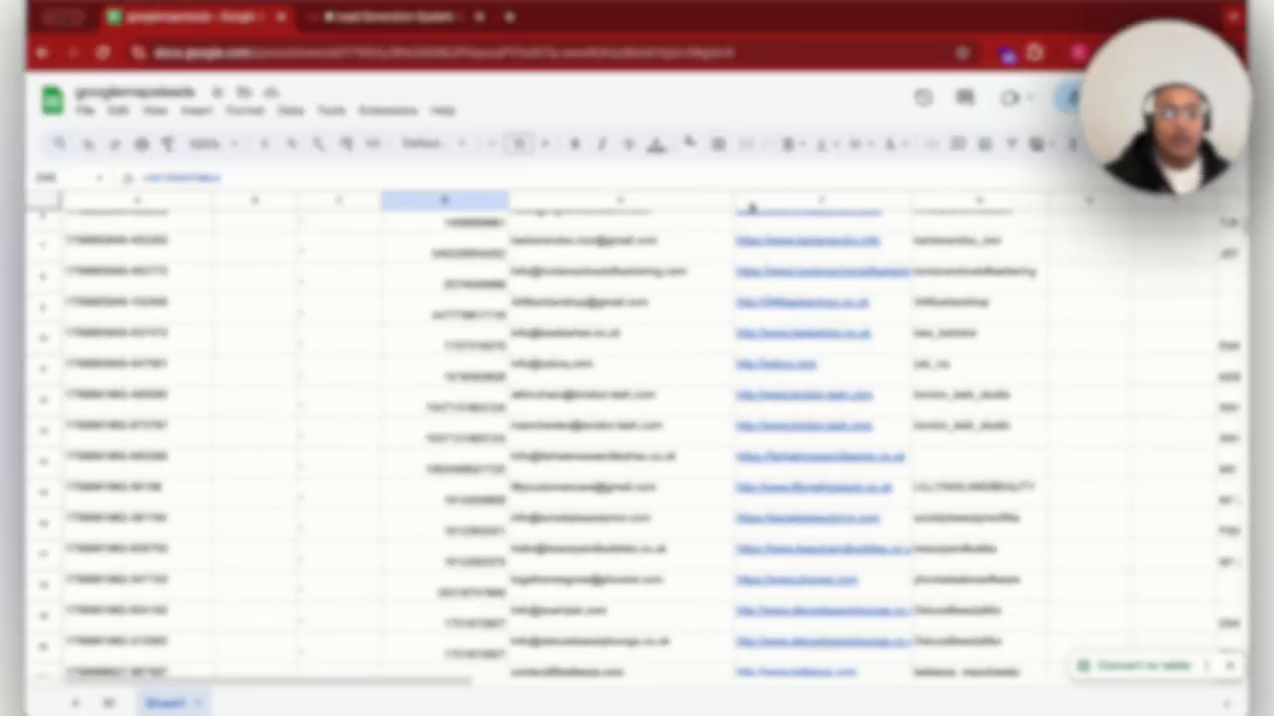
scroll(754, 207, "down", 3)
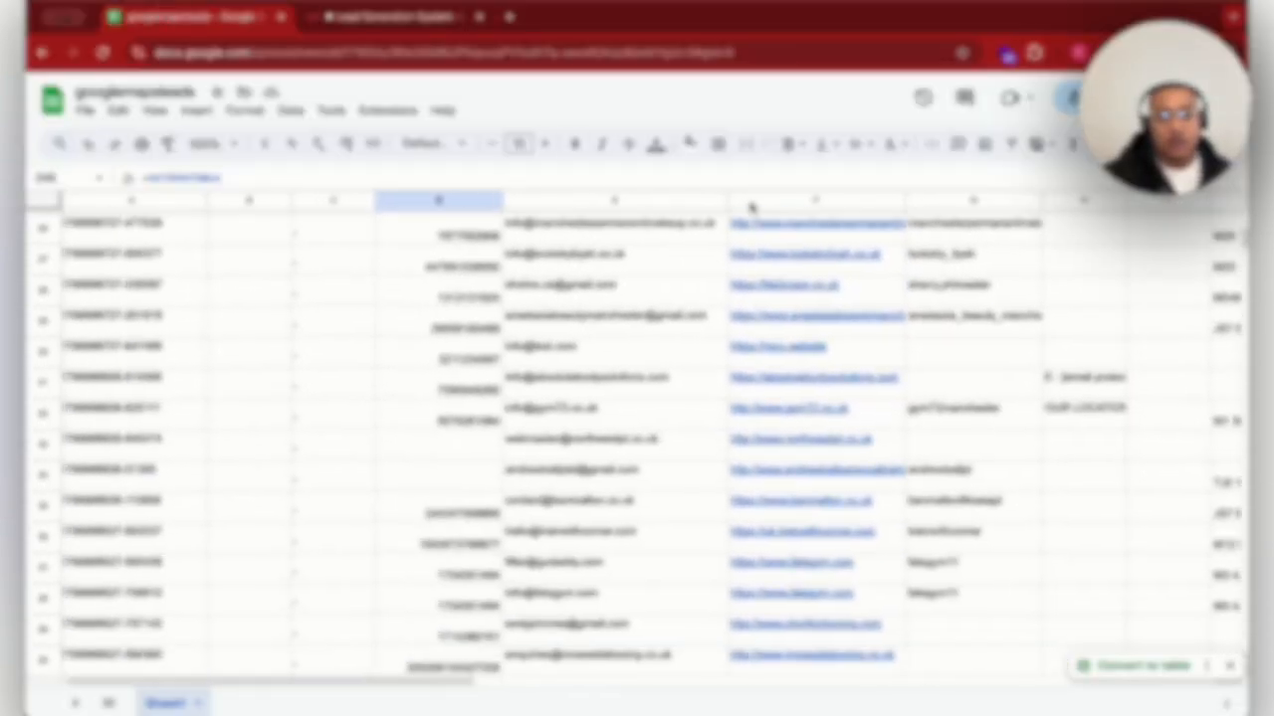
scroll(753, 207, "right", 5)
scroll(753, 207, "up", 6)
scroll(753, 207, "left", 5)
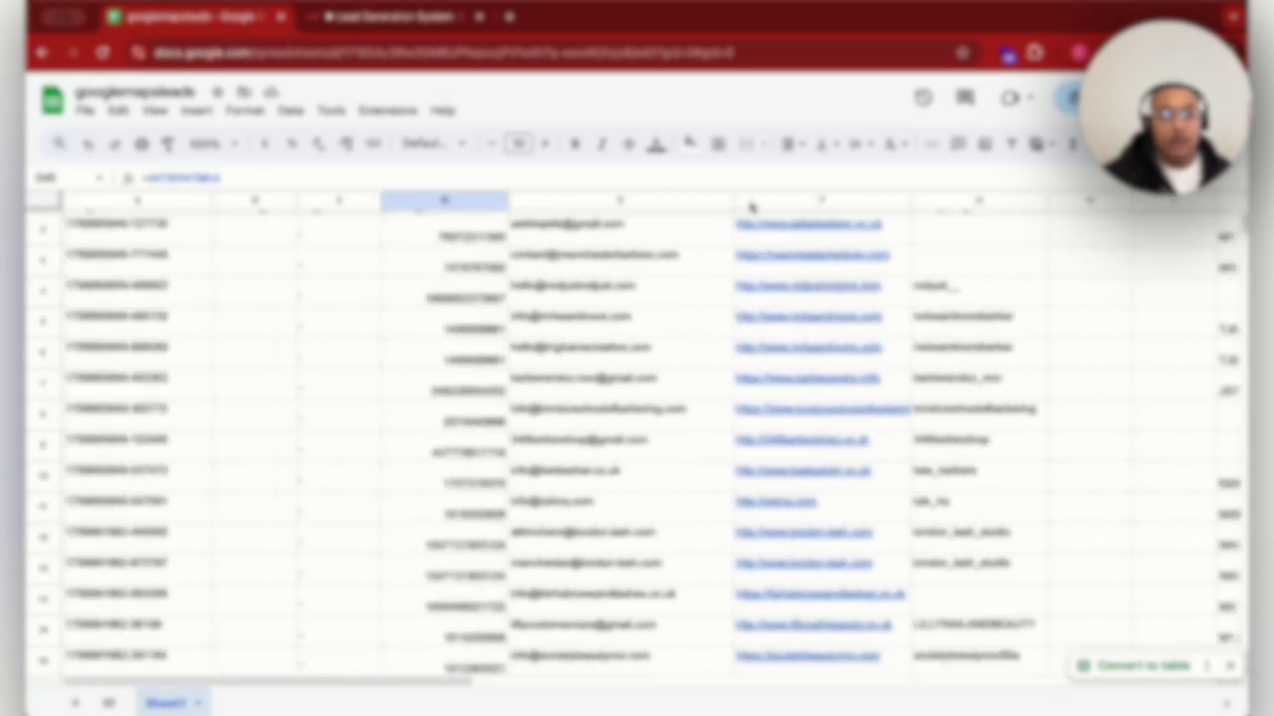
scroll(753, 207, "down", 6)
scroll(753, 207, "down", 5)
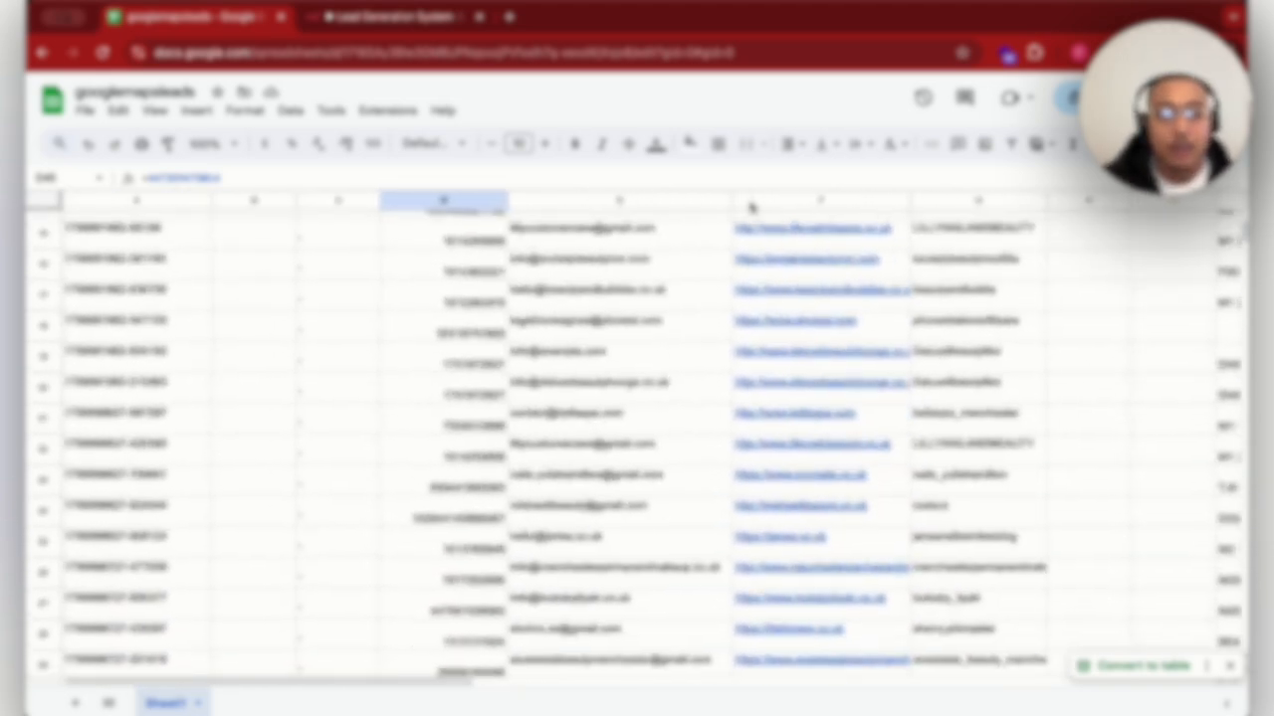
scroll(753, 207, "down", 8)
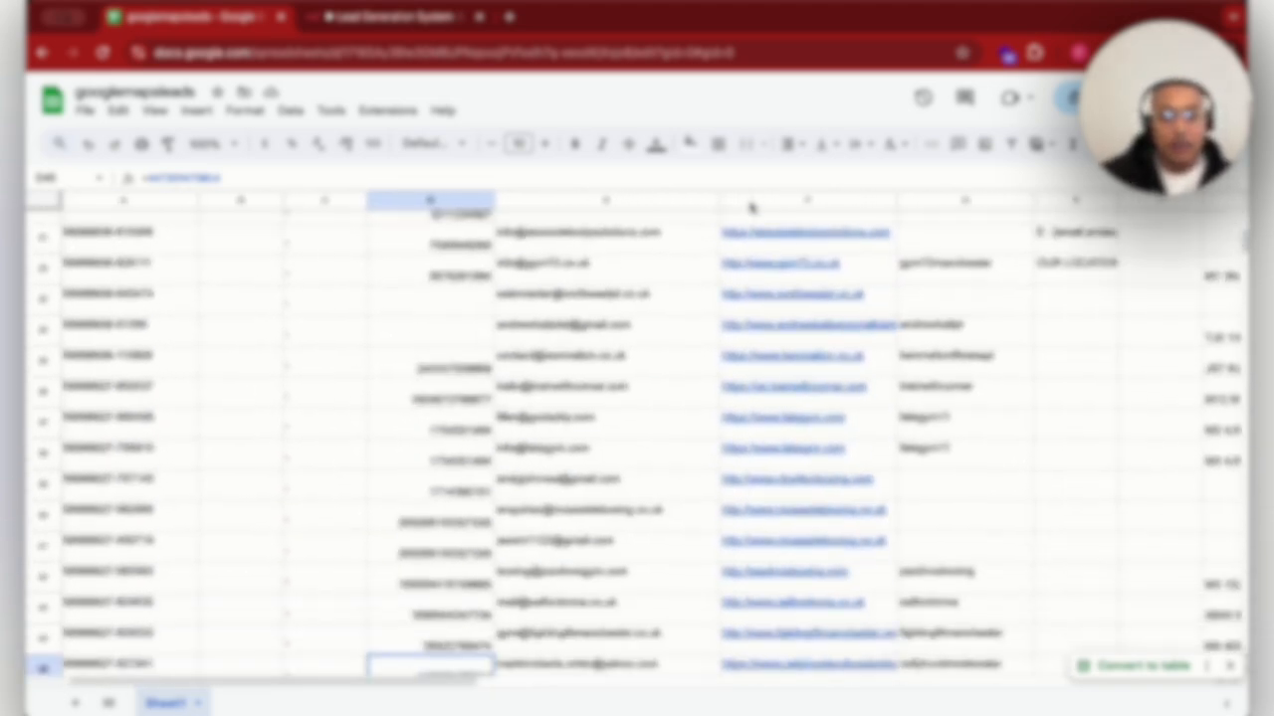
scroll(754, 207, "up", 6)
scroll(753, 207, "up", 10)
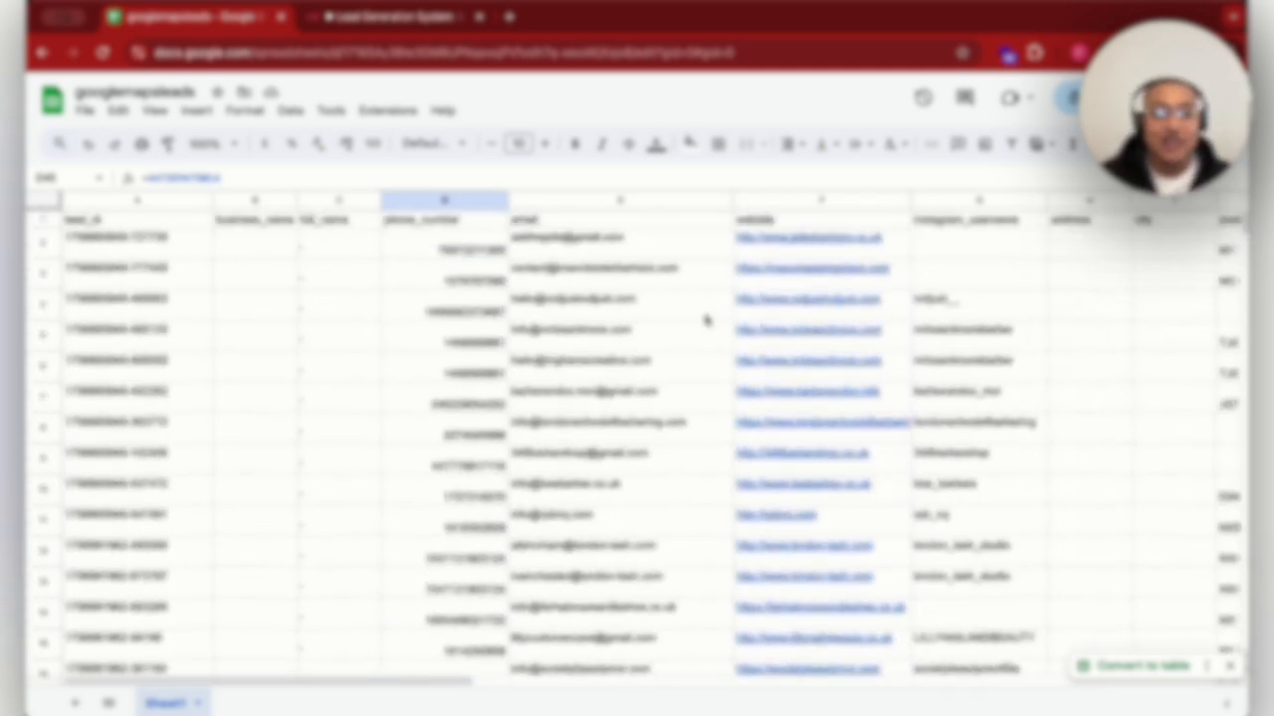
- Switch to n8n and add a manual trigger as the first step of the lead gen workflow
left_click(364, 24)
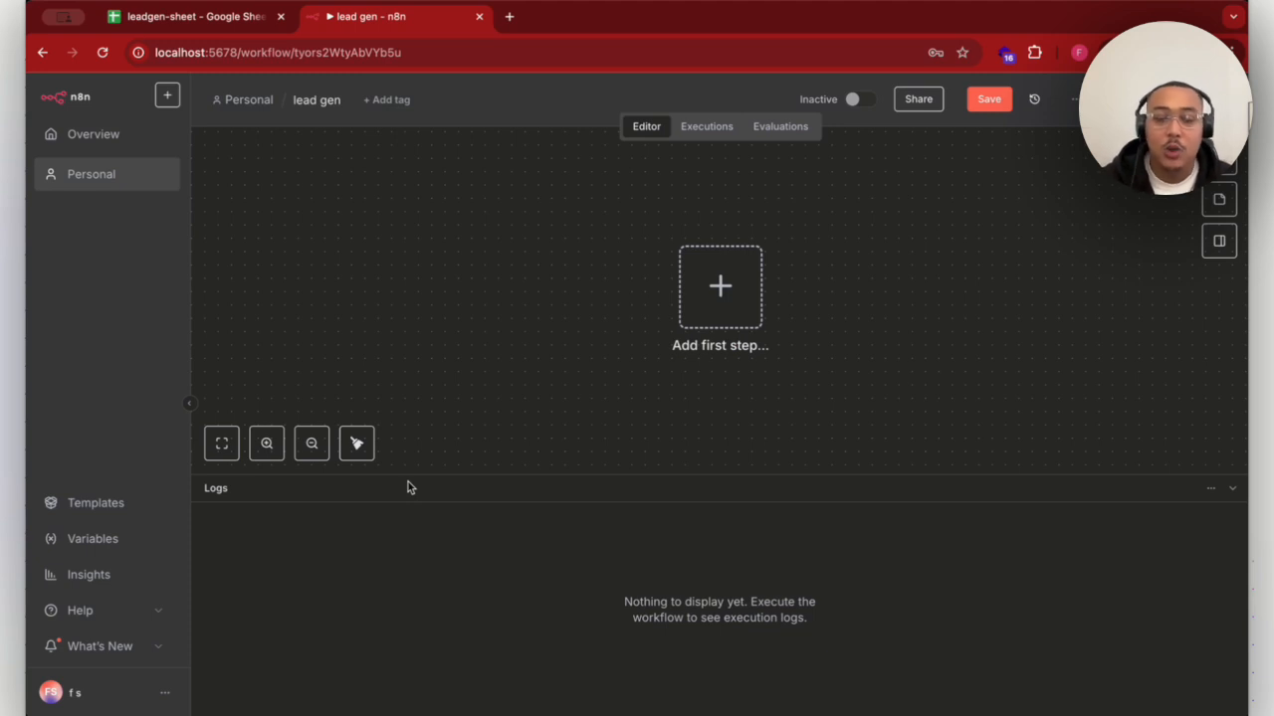
left_click(719, 285)
left_click(1064, 311)
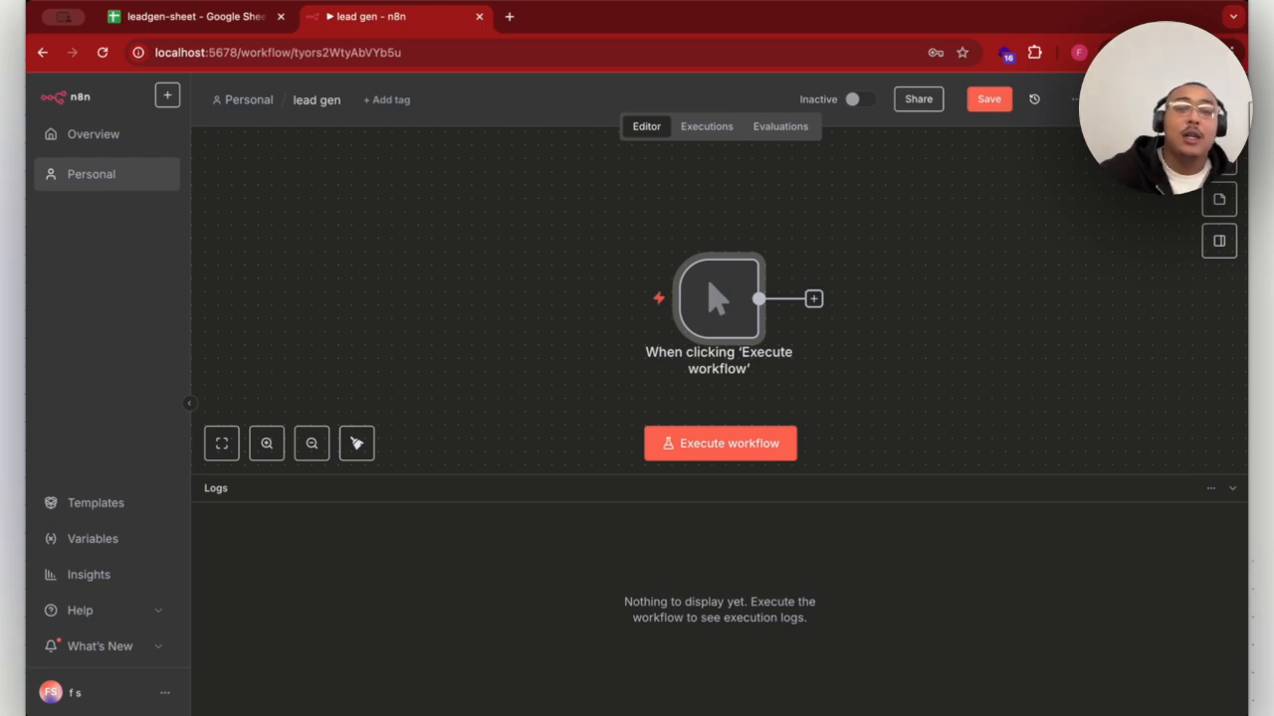
- Add an HTTP Request node after the manual trigger and return to the canvas
left_click(813, 298)
type("htt")
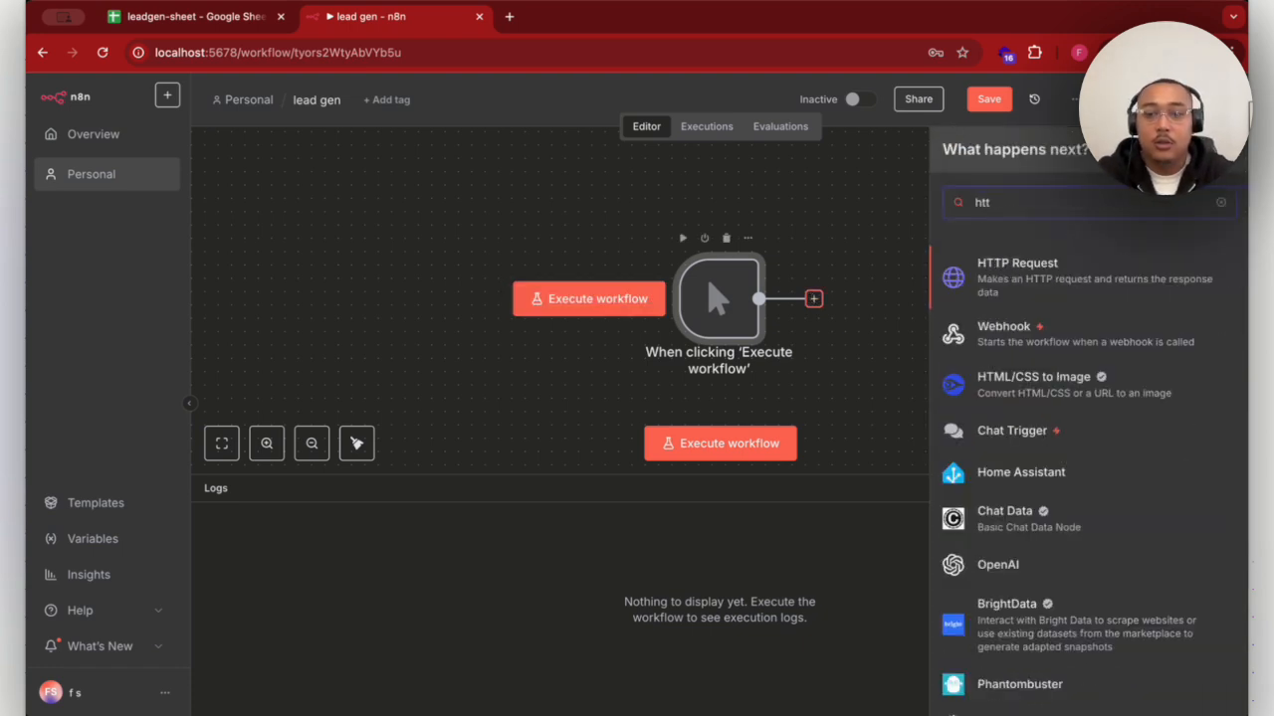
left_click(1107, 283)
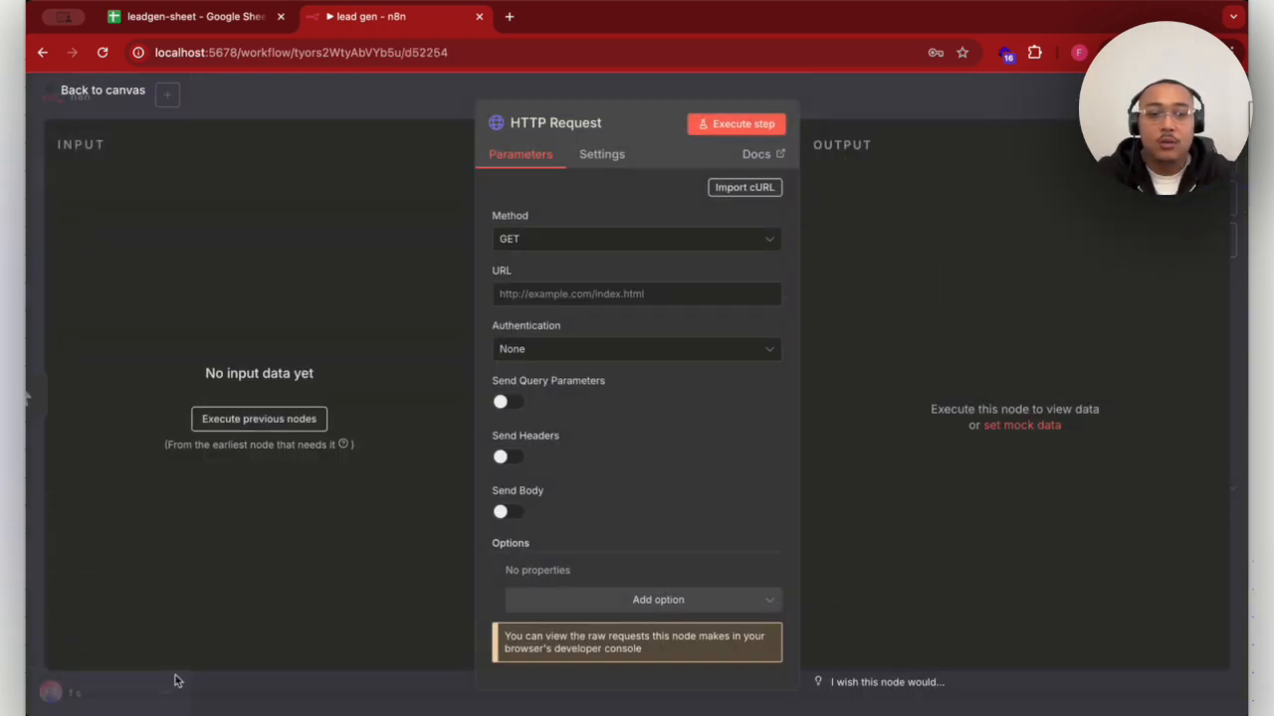
key("Escape")
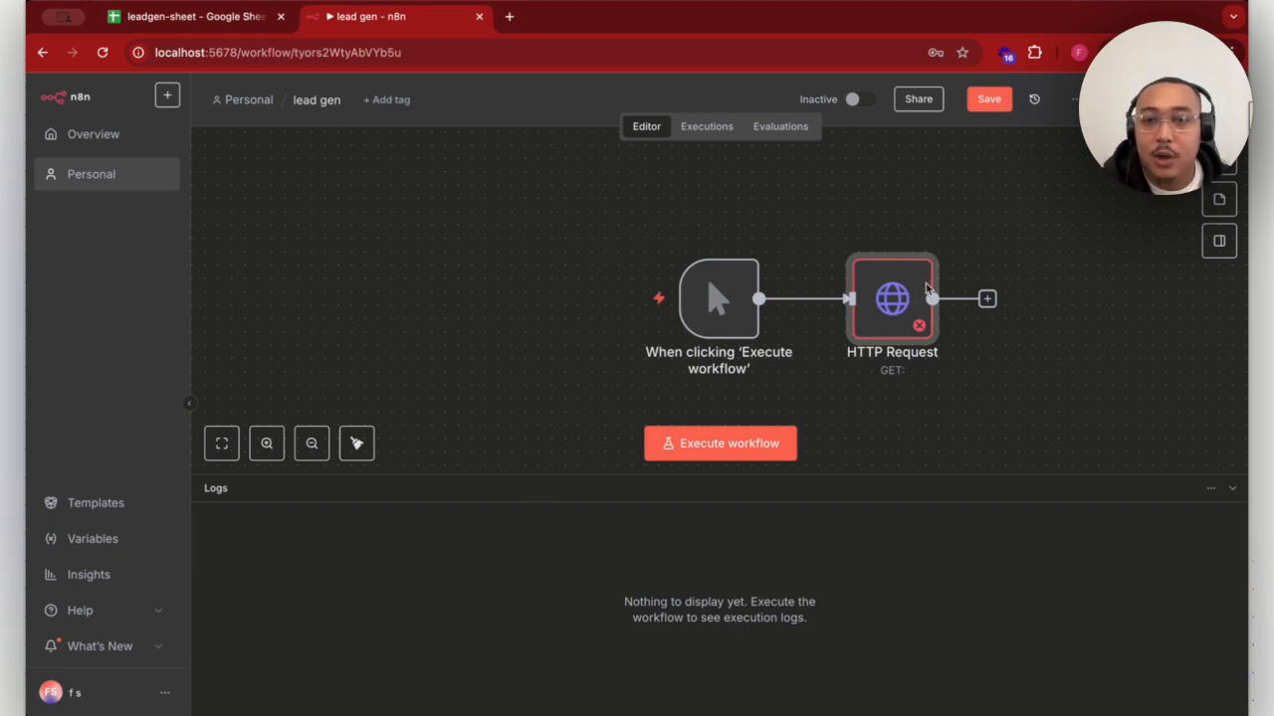
left_click(924, 238)
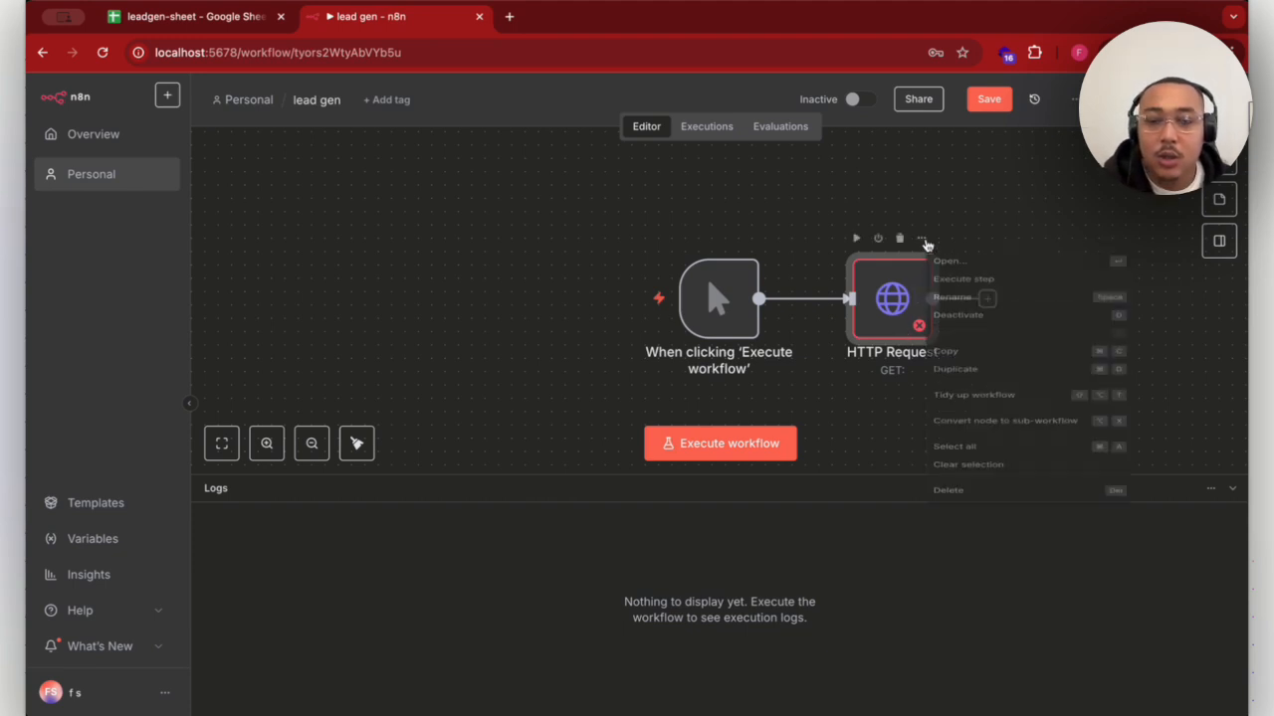
left_click(971, 265)
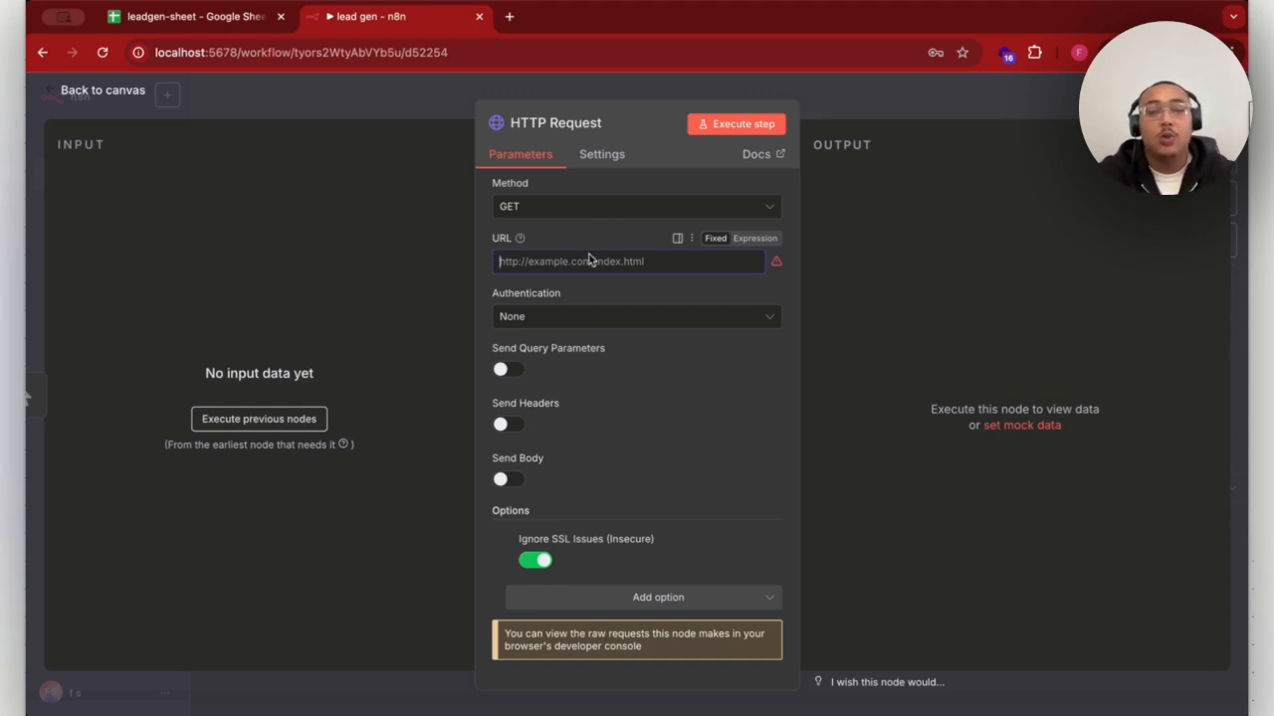
key("super+v")
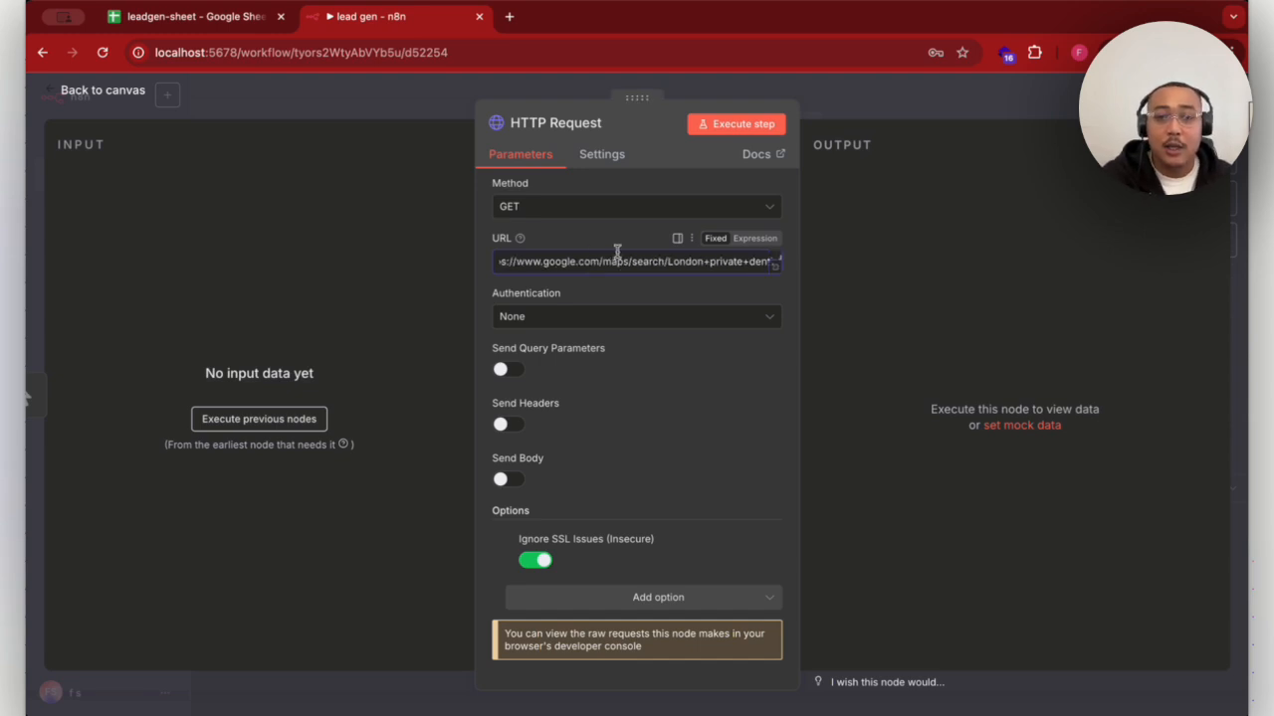
scroll(679, 268, "left", 1)
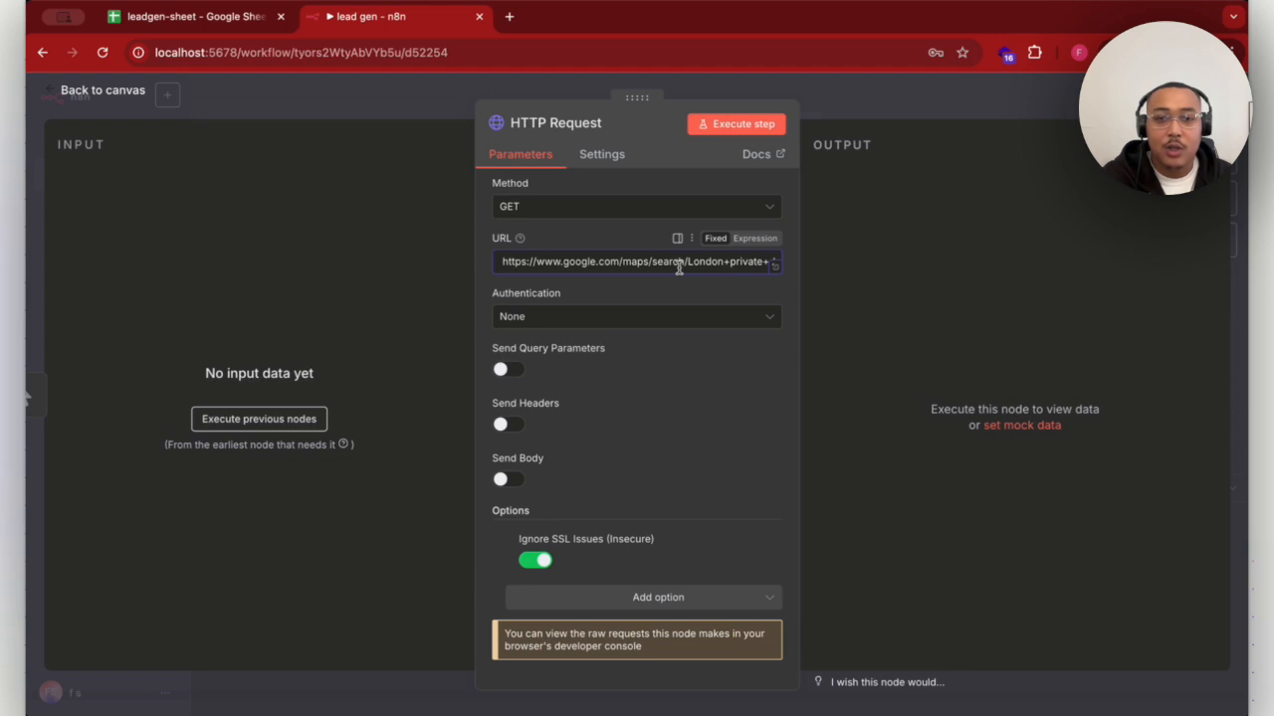
scroll(681, 265, "right", 2)
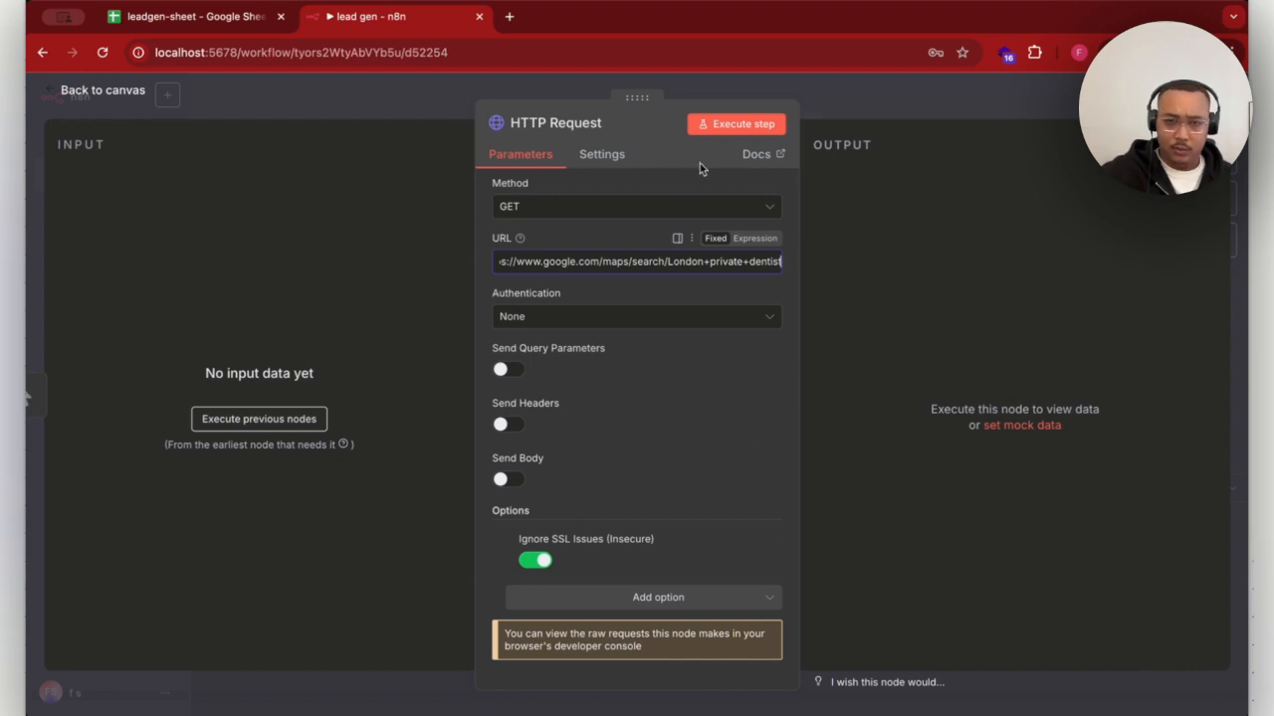
- Add the Response option to the HTTP Request node, enable Include Response Headers and Status, and return to the canvas
left_click(740, 594)
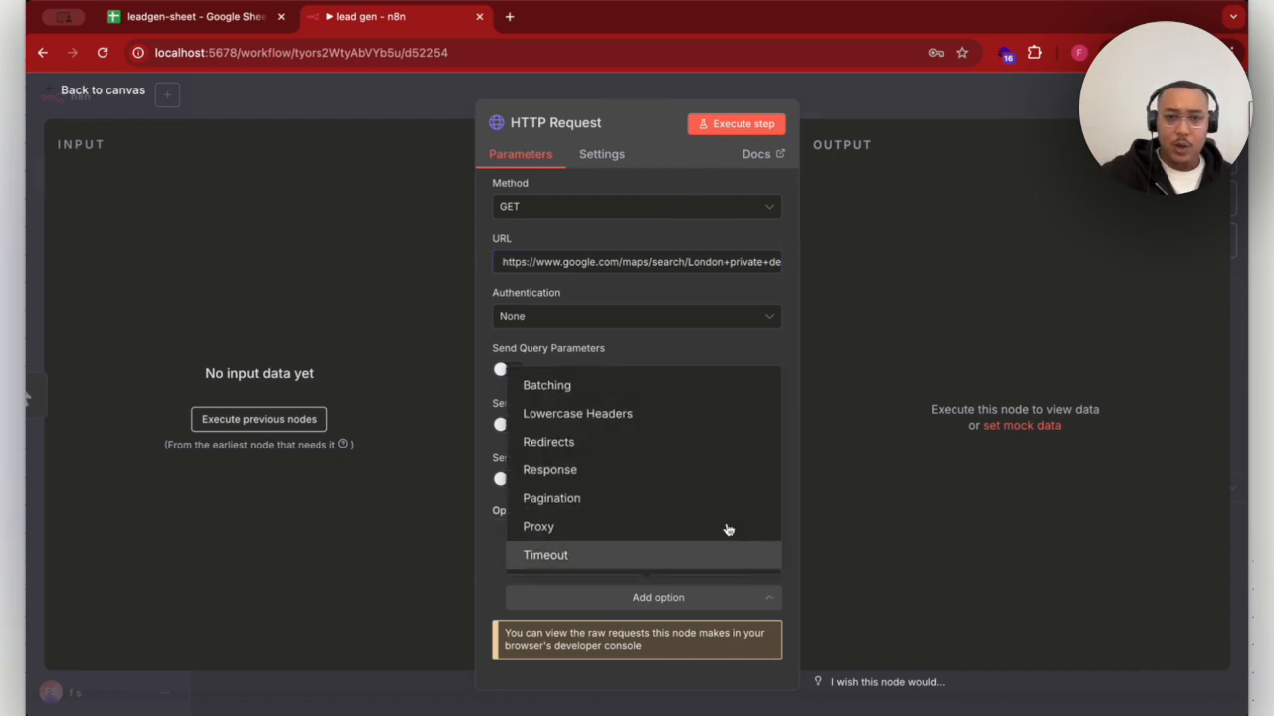
left_click(678, 476)
scroll(679, 477, "down", 2)
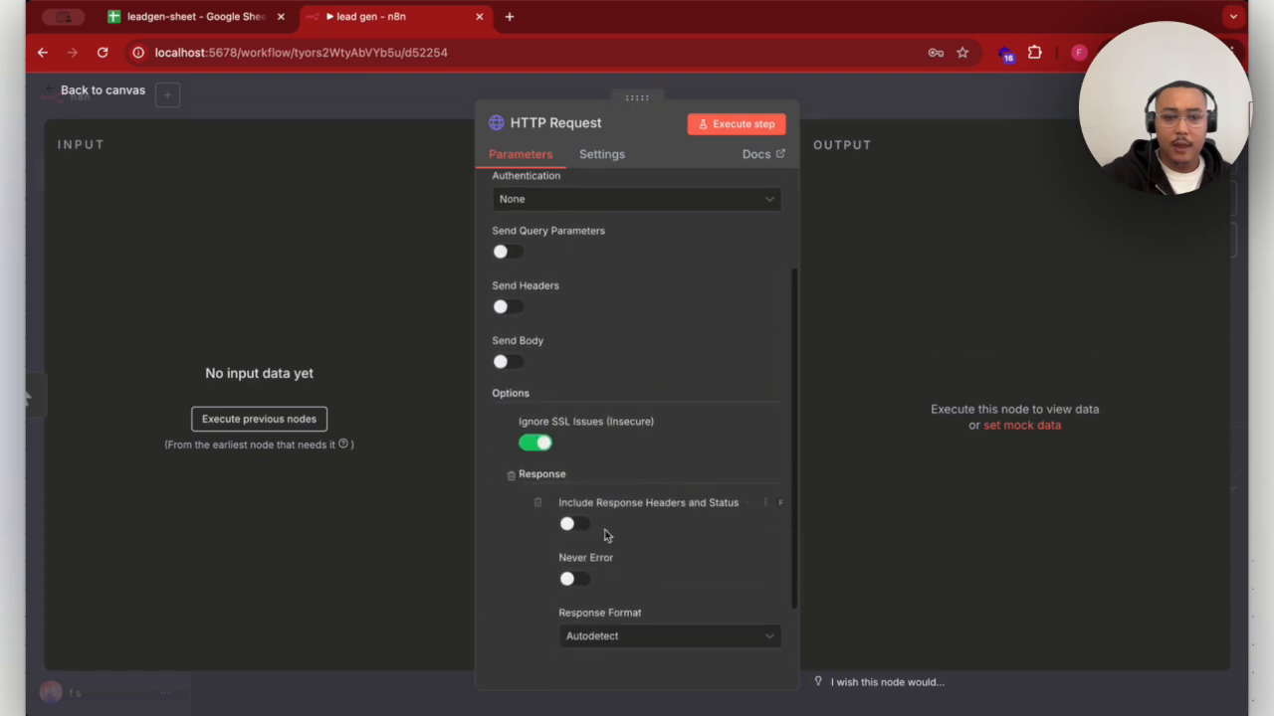
left_click(574, 525)
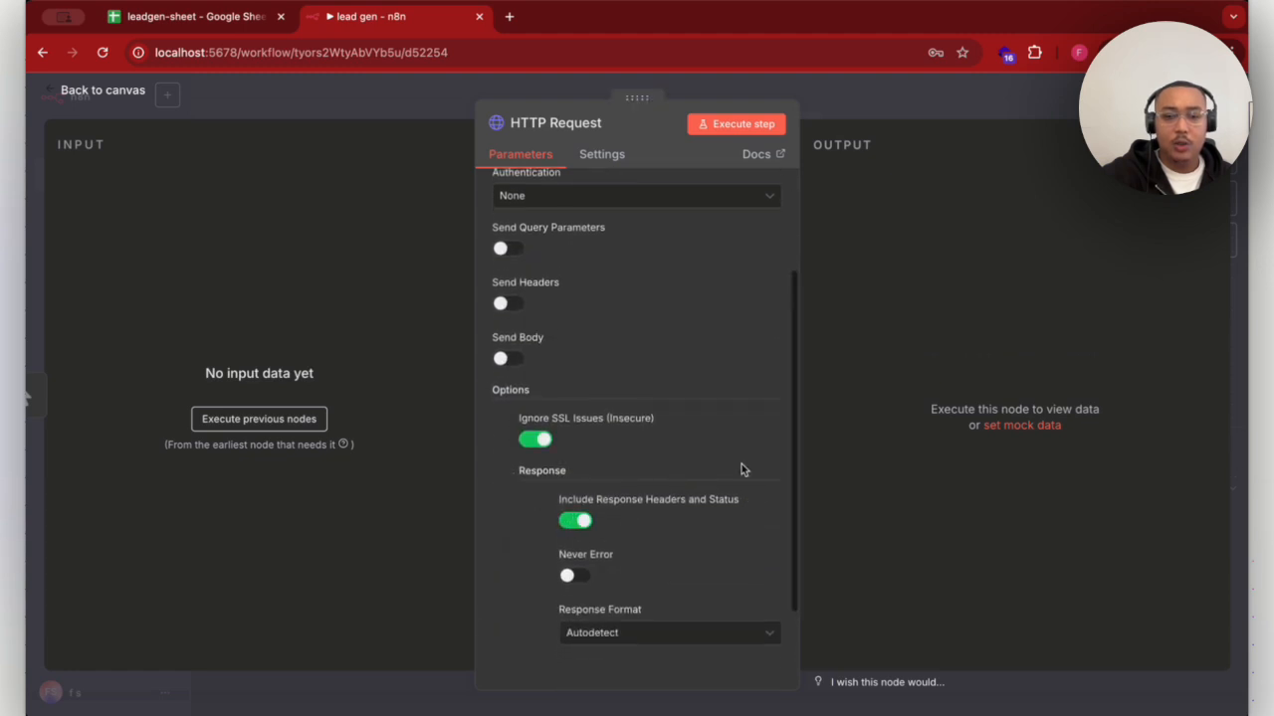
scroll(741, 464, "down", 1)
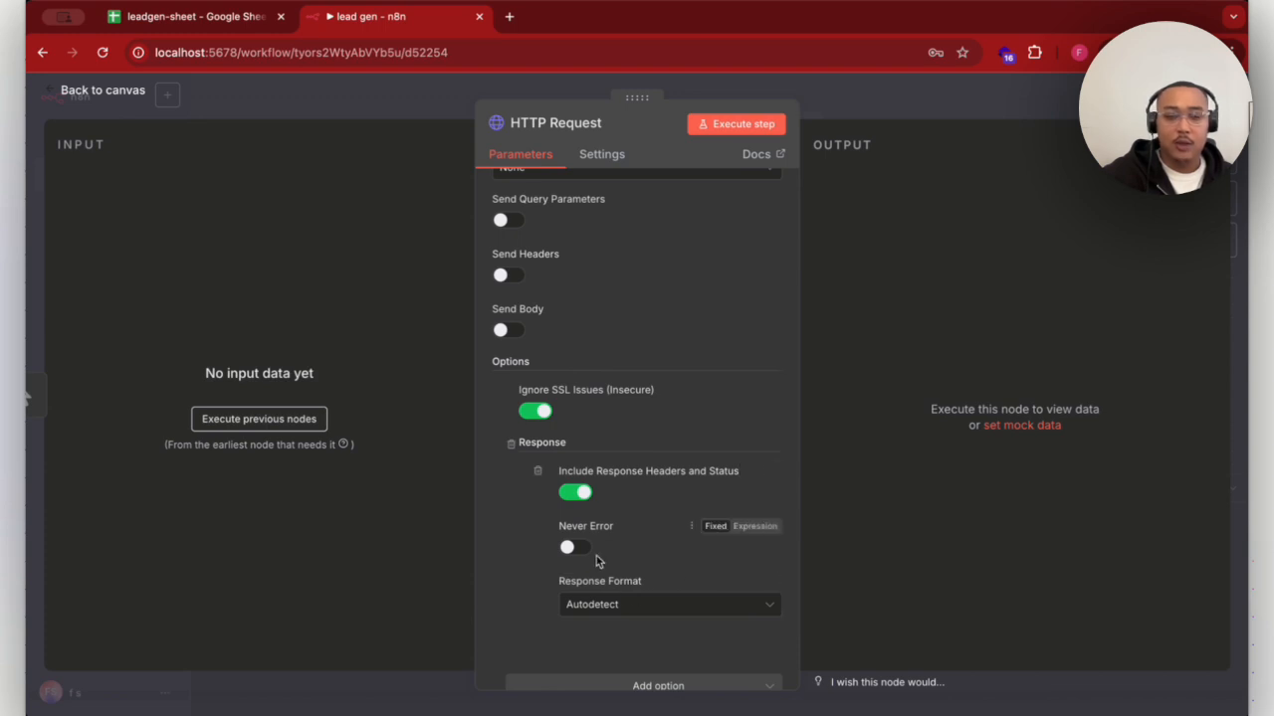
scroll(684, 534, "down", 1)
scroll(680, 545, "down", 2)
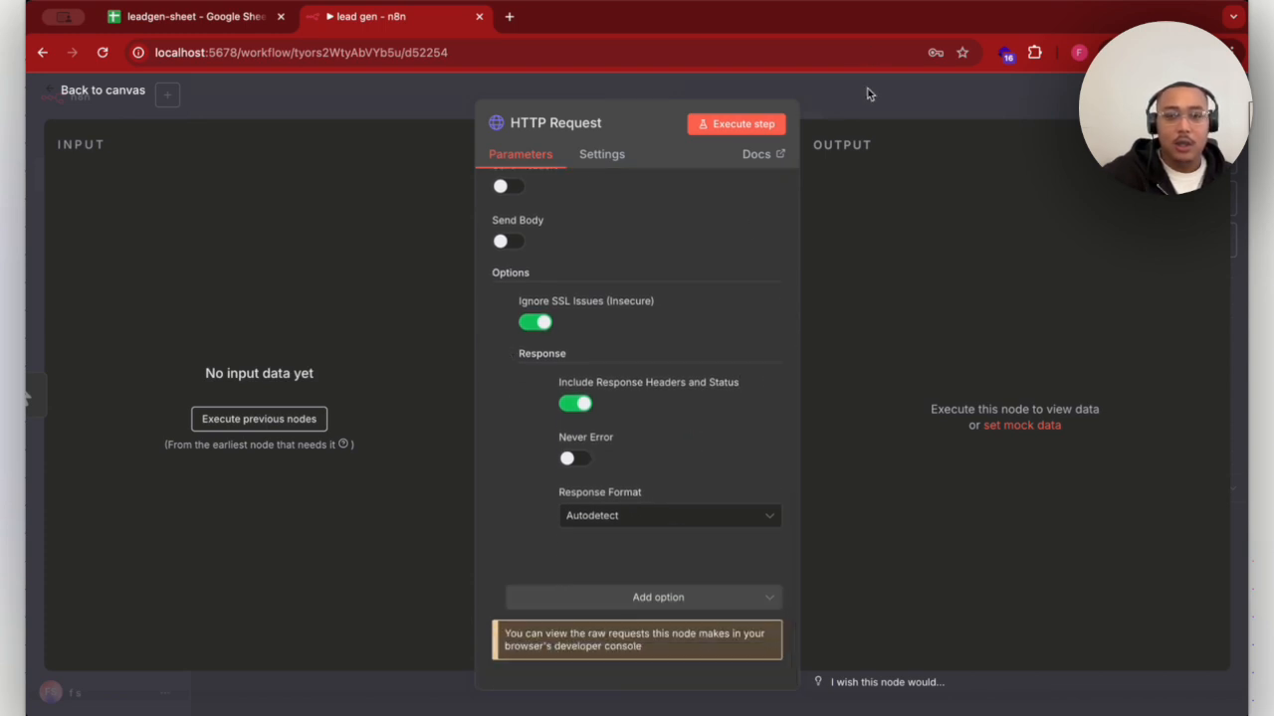
scroll(655, 352, "up", 5)
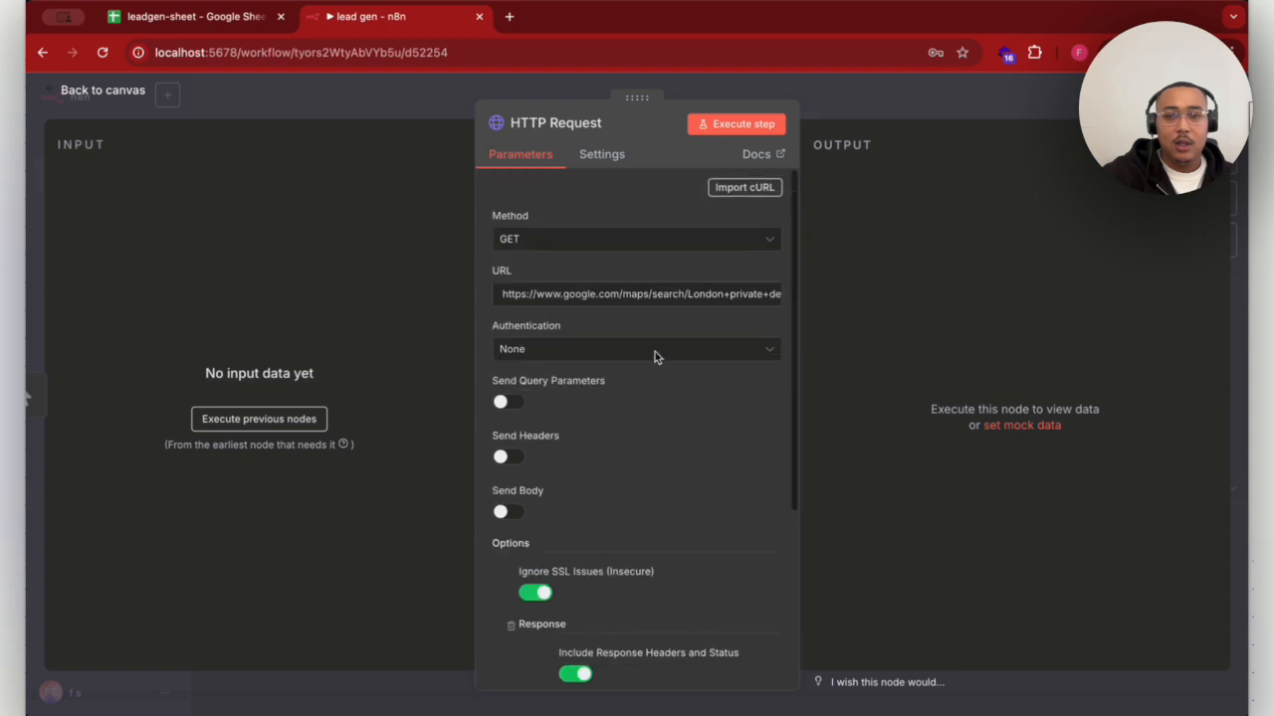
left_click(882, 109)
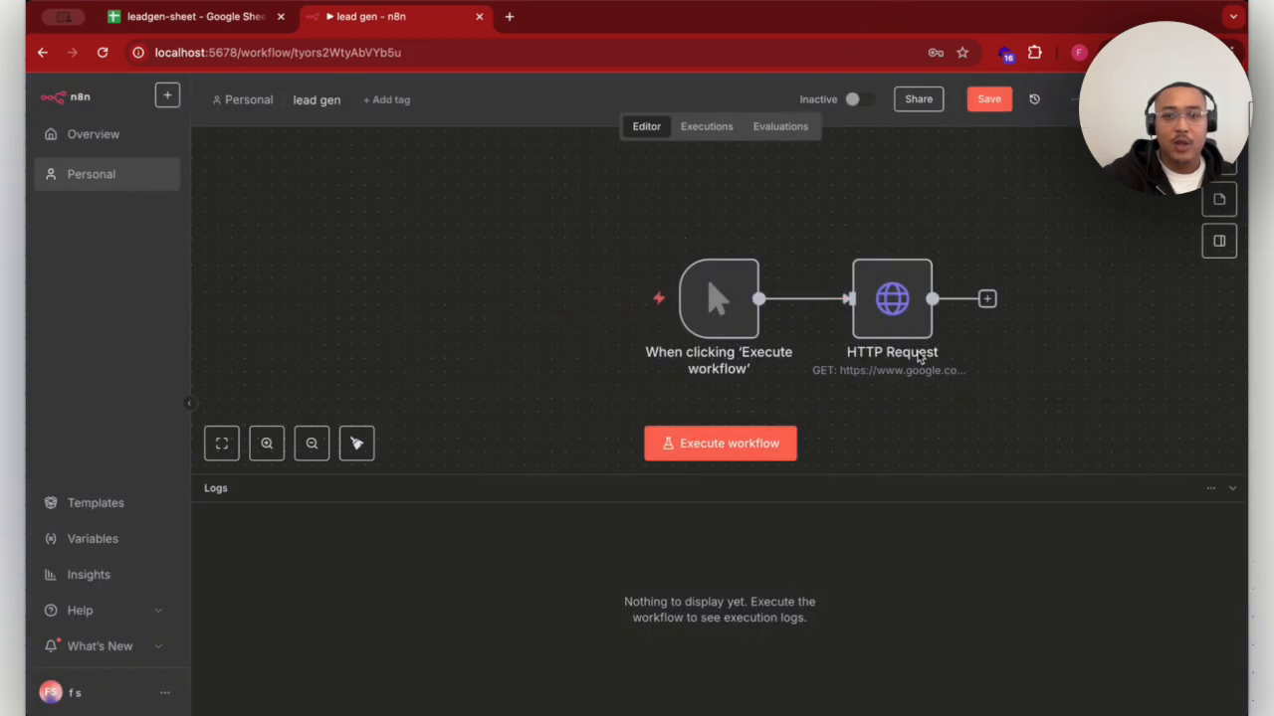
- Rename the HTTP Request node to googlemapsscraper
left_click(922, 241)
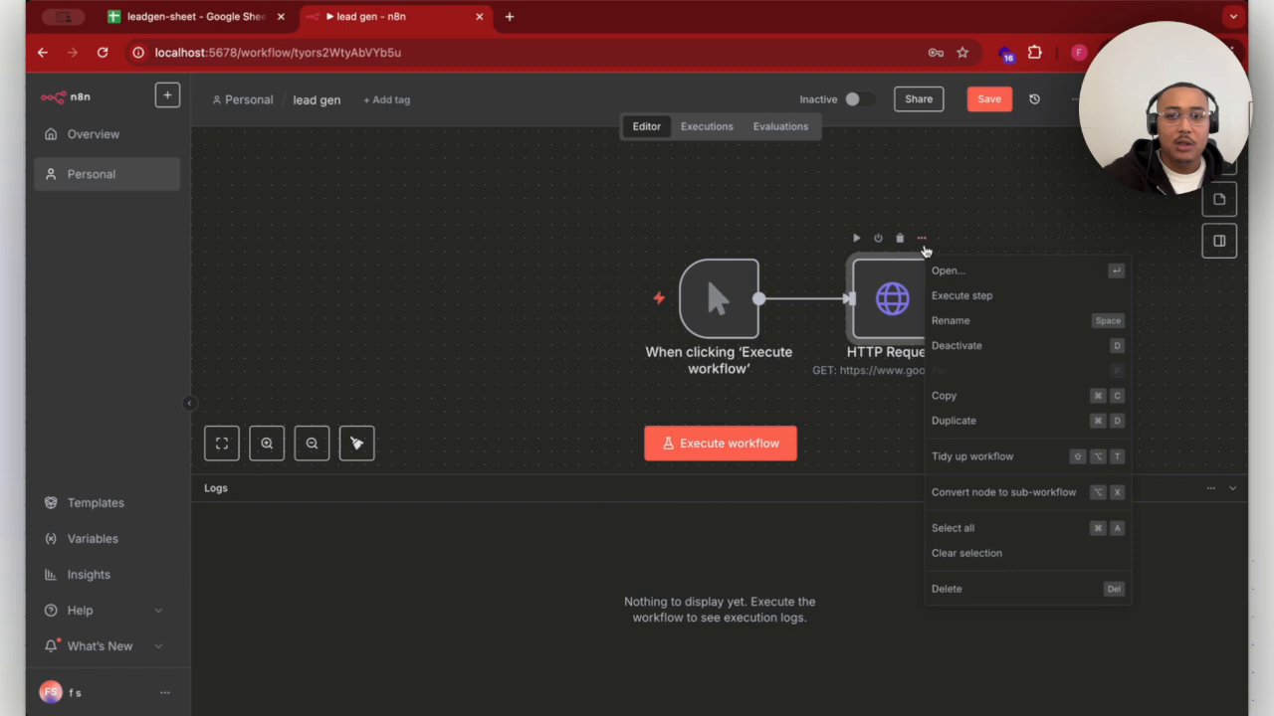
left_click(950, 320)
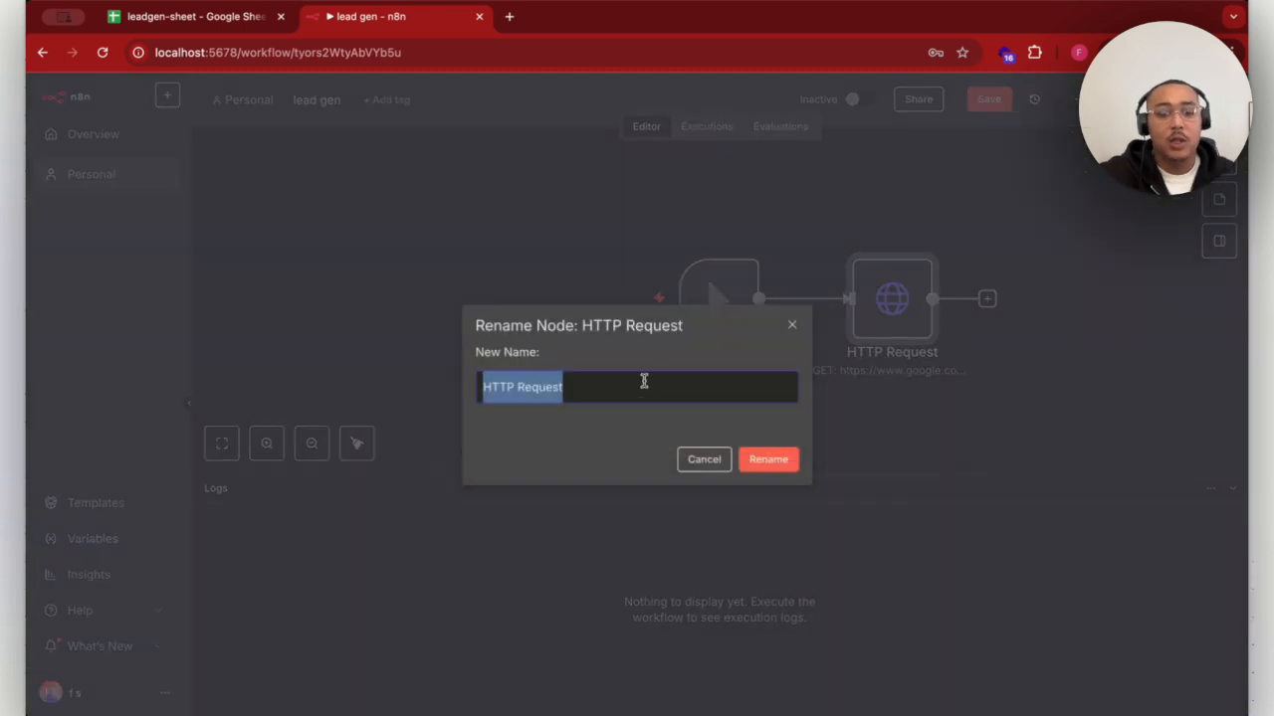
type("go")
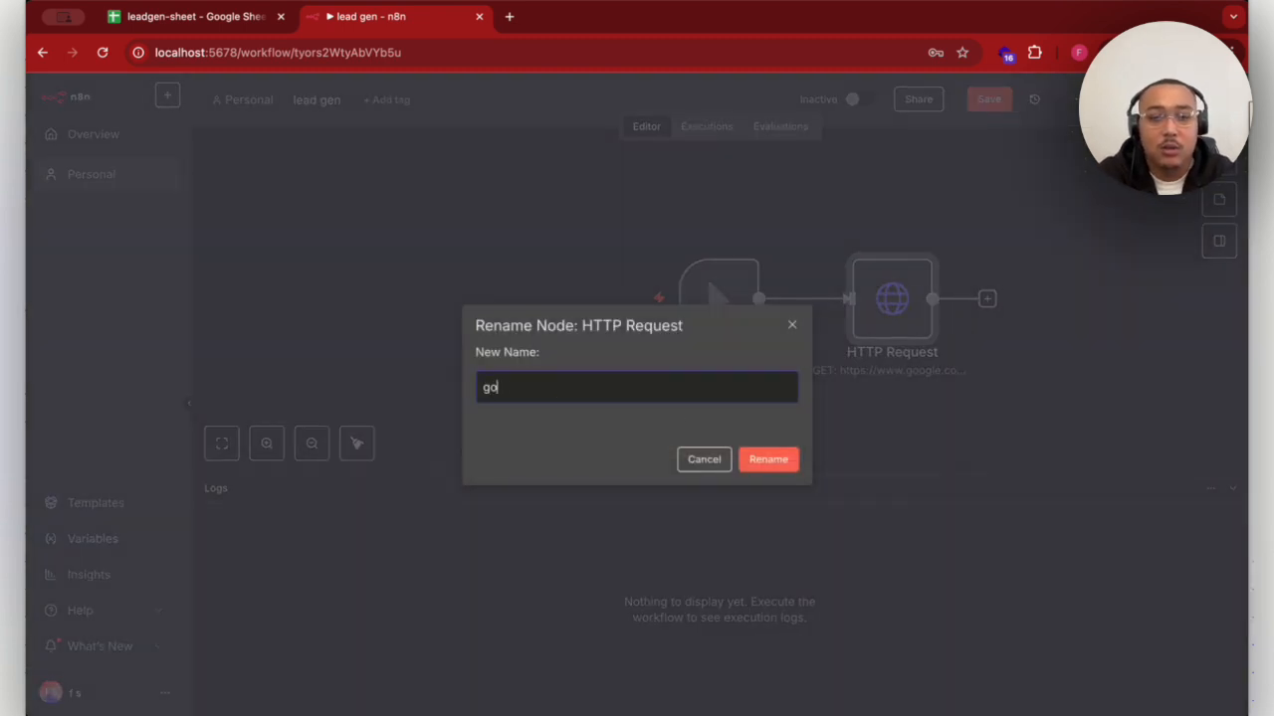
type("oglemaps")
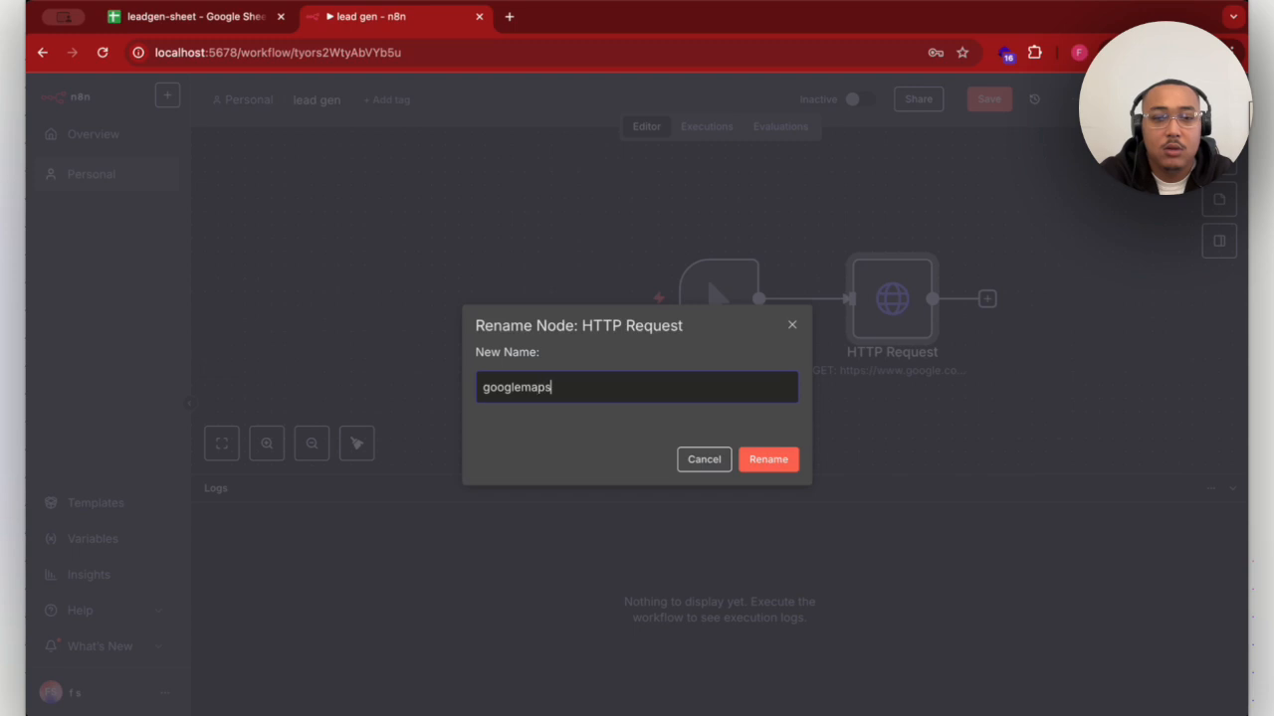
type("scraper")
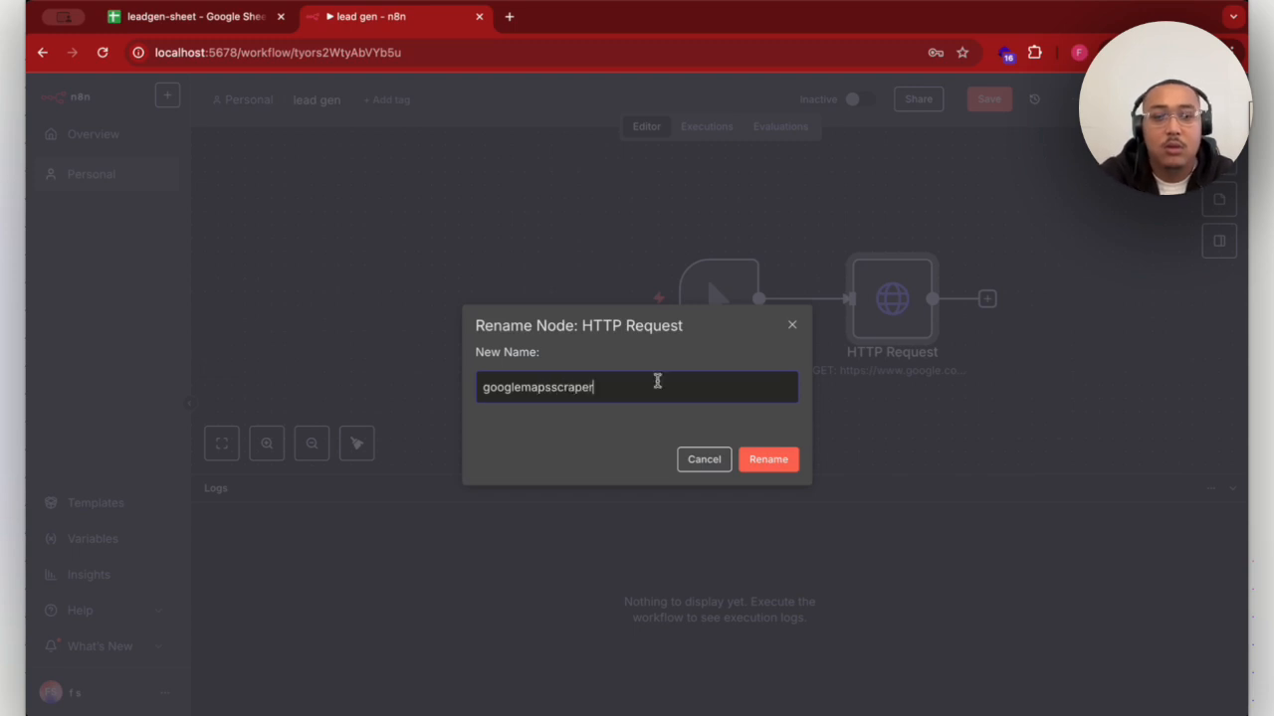
left_click(768, 459)
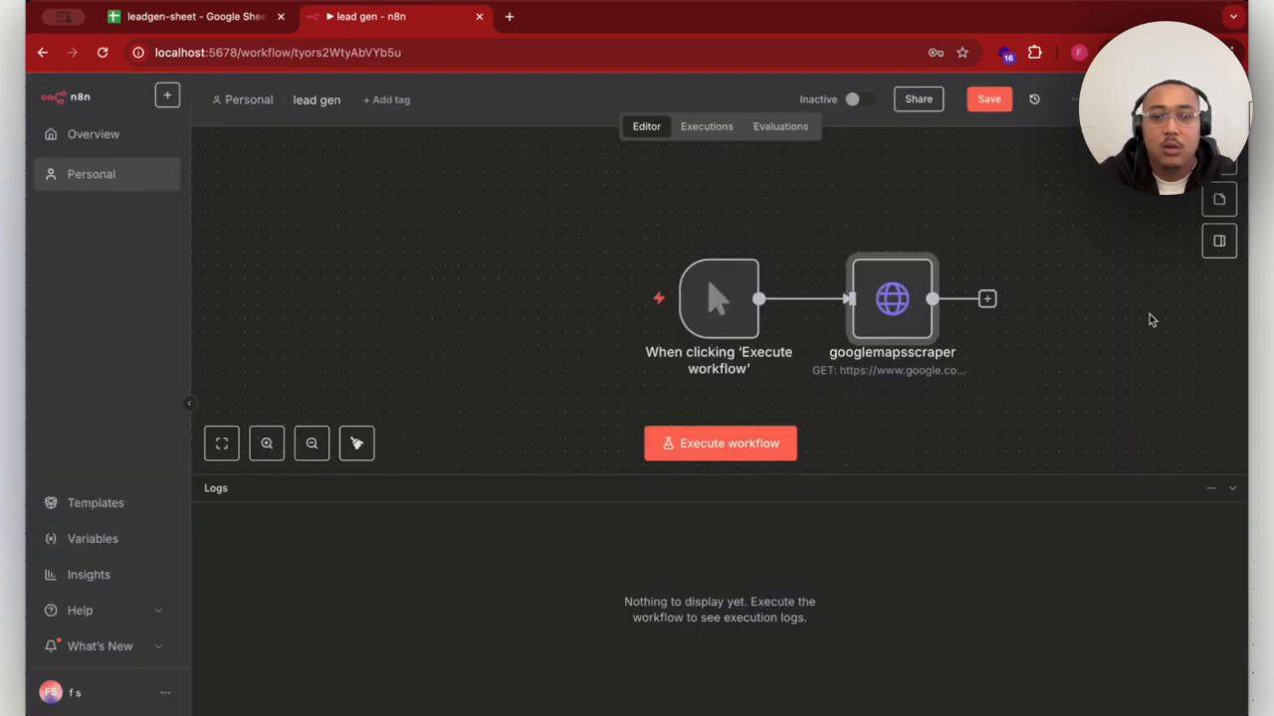
left_click(1153, 431)
- Add a Code node after the googlemapsscraper node
scroll(1154, 431, "right", 1)
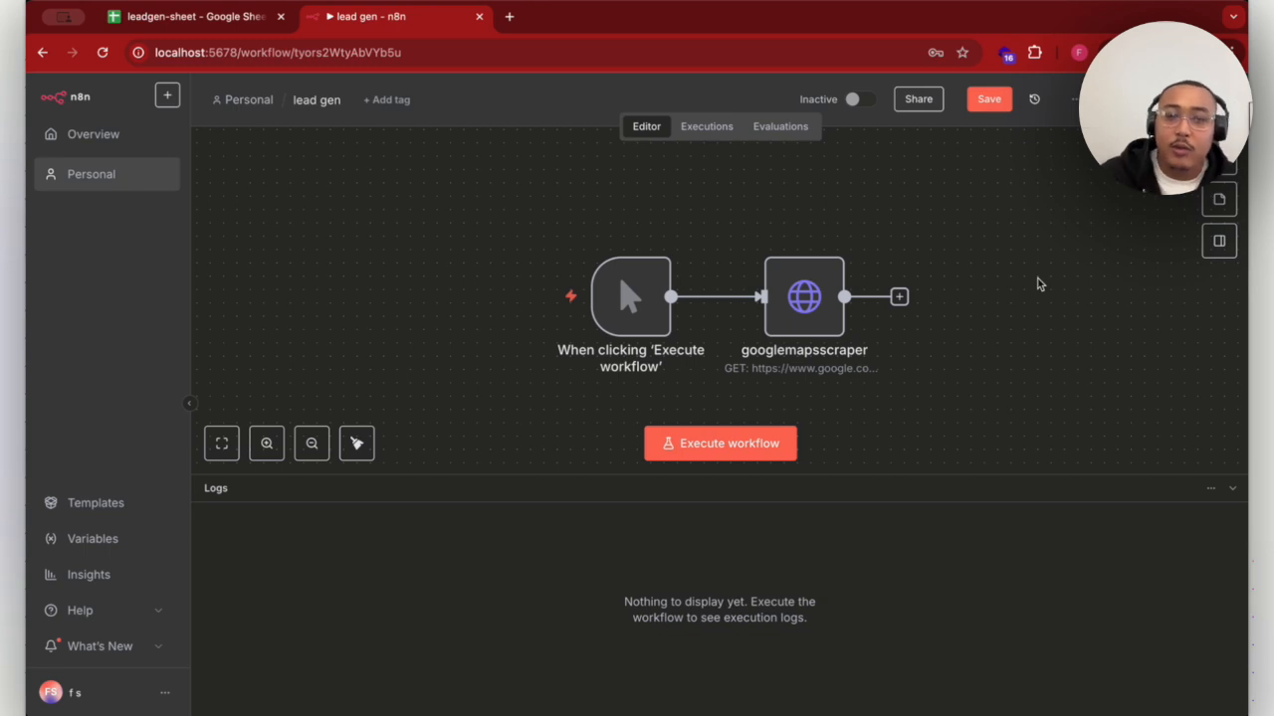
left_click(898, 297)
type("code")
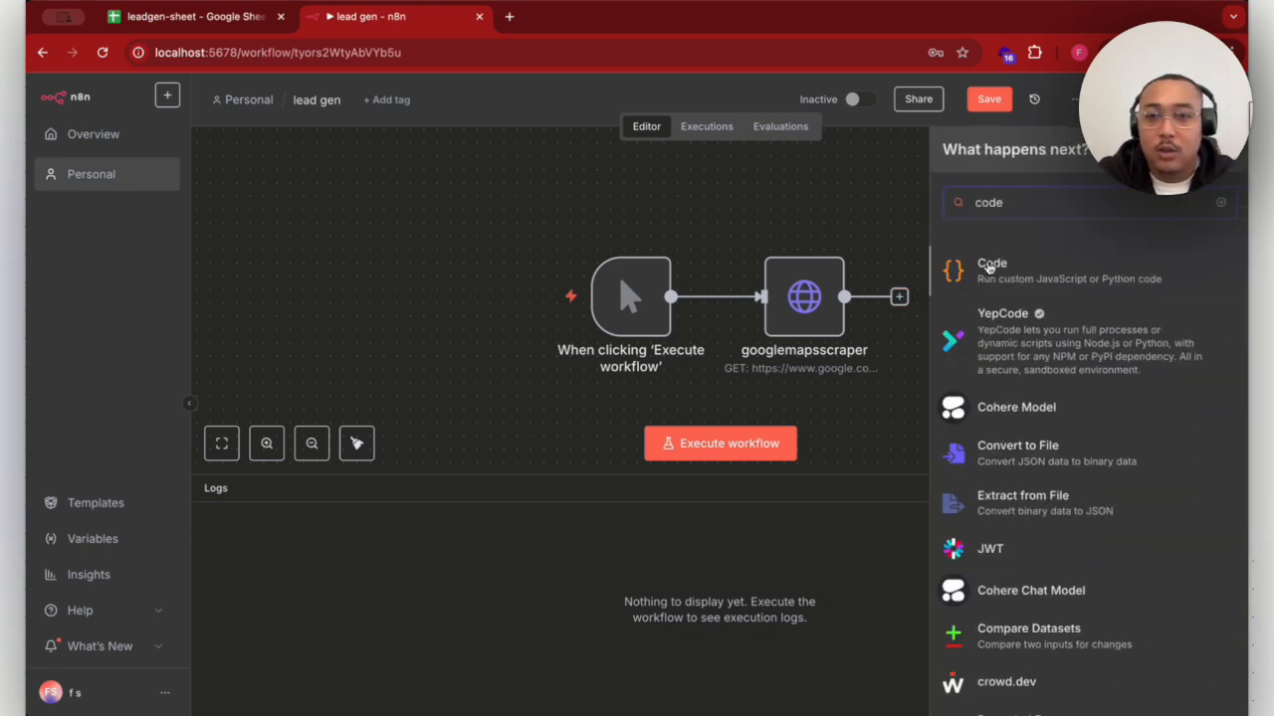
left_click(989, 266)
- Replace the Code node's JavaScript with a script matching /https?:\/\/[^\/\s"'>]+/g in $input.first().json.data and returning each match as website, and return to the canvas
left_click(754, 354)
key("ctrl+a")
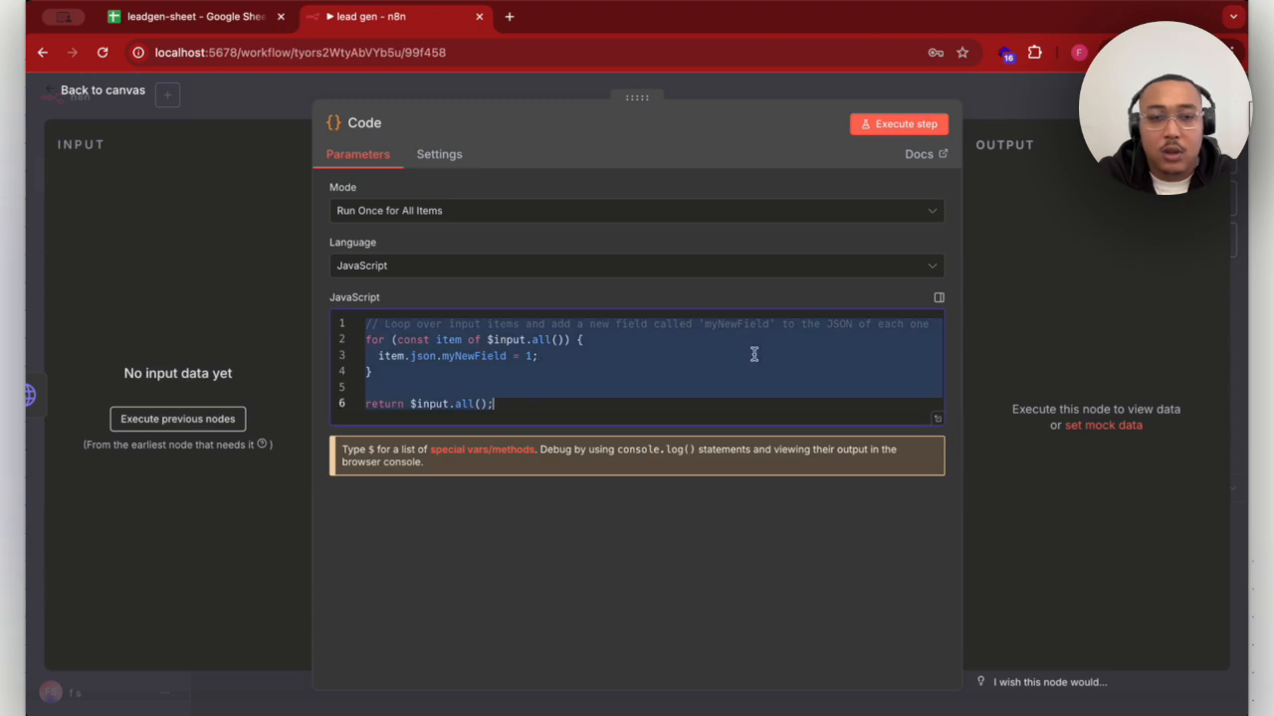
type("const input = $input.first().json.data const regex = /https?:\\/\\/[^\\/\\s\"'>]+/g const websites = input.match(regex) return websites.map(website => ({json:{website}}))")
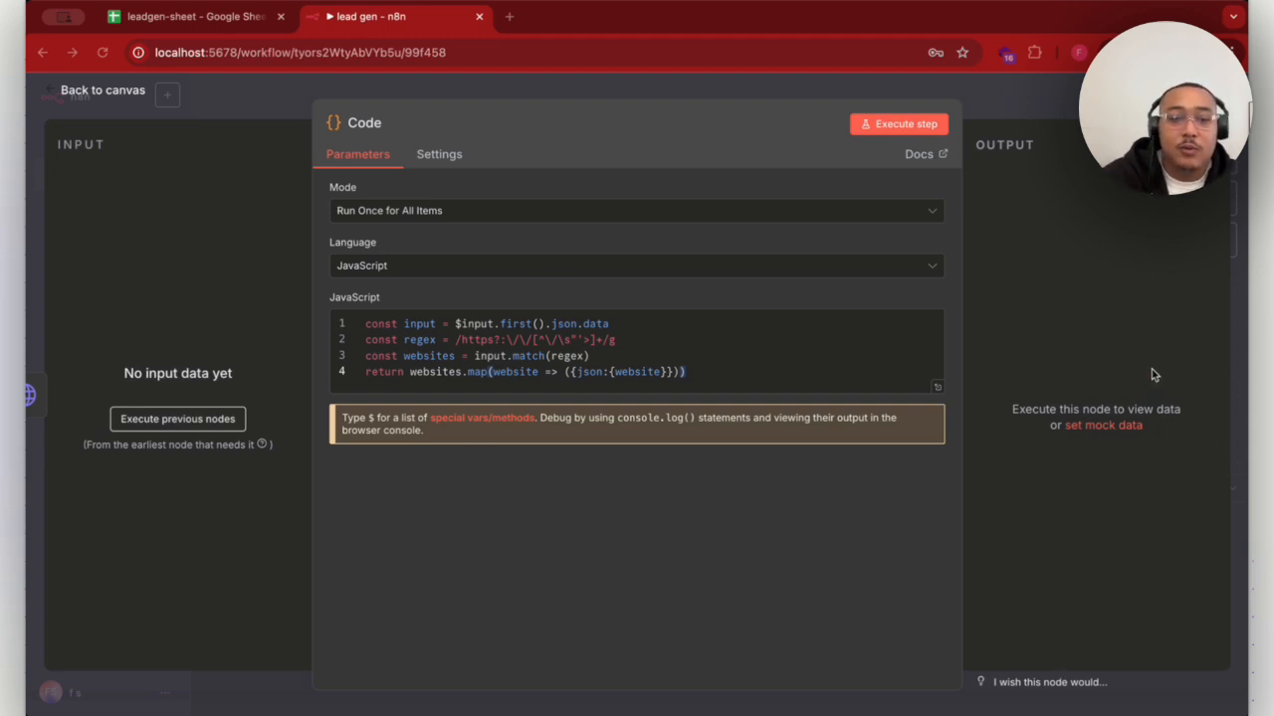
left_click(891, 535)
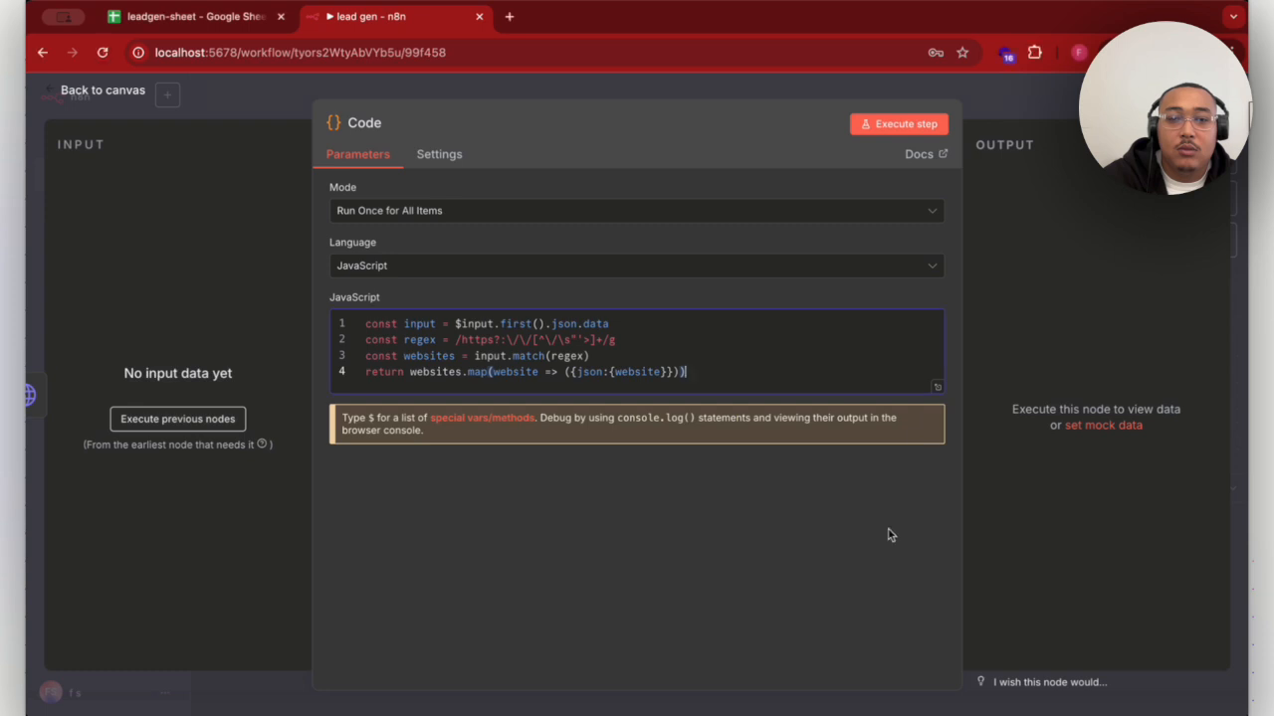
left_click(525, 92)
scroll(876, 344, "right", 2)
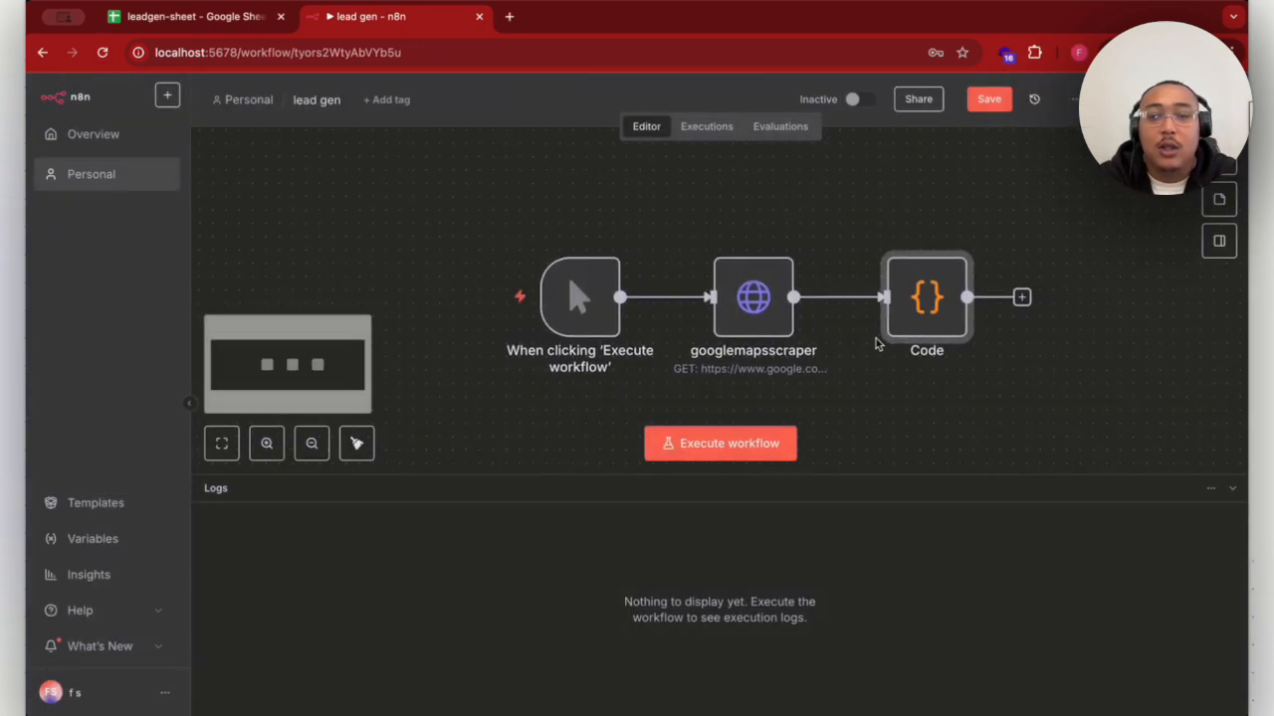
- Rename the Code node to extract urls
scroll(876, 344, "right", 3)
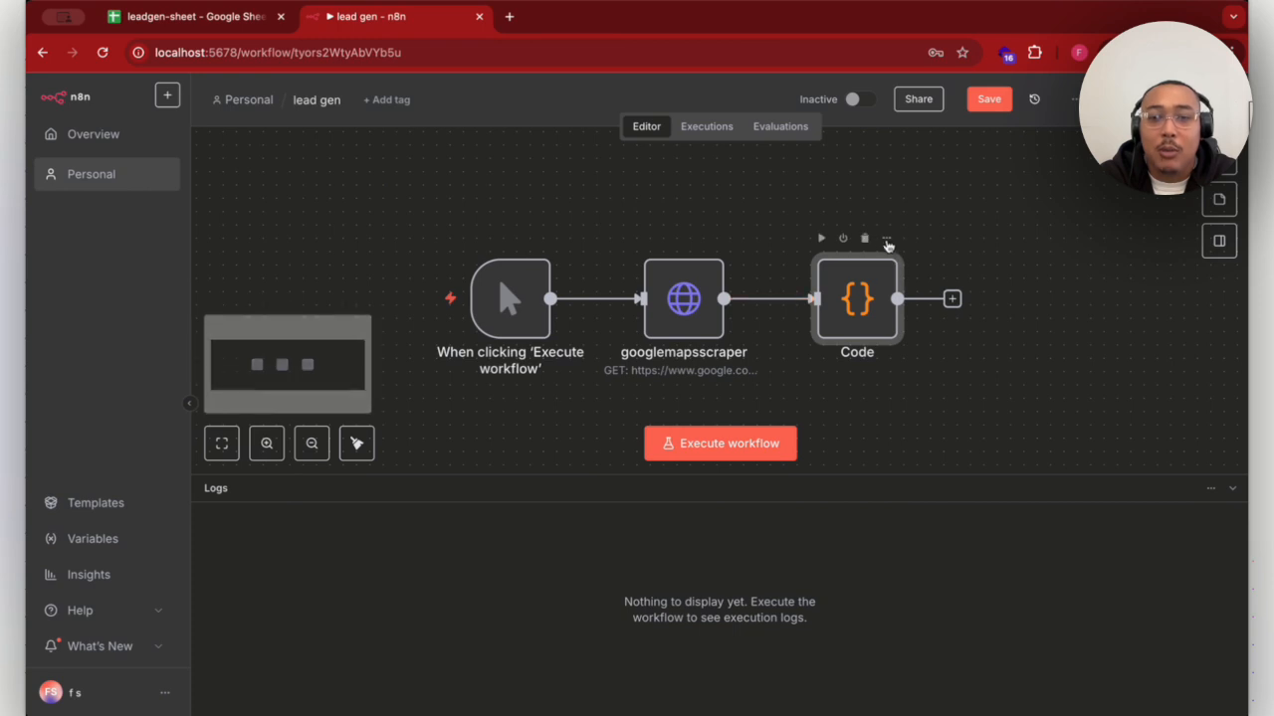
left_click(887, 240)
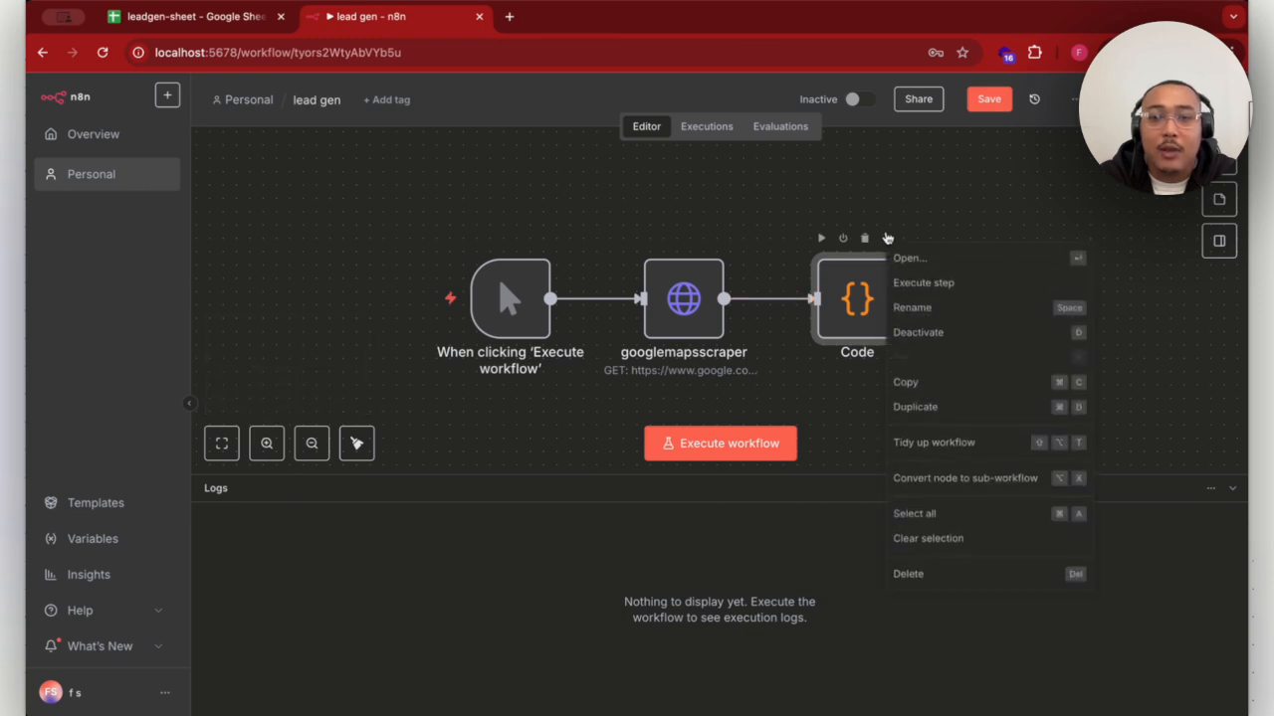
left_click(923, 320)
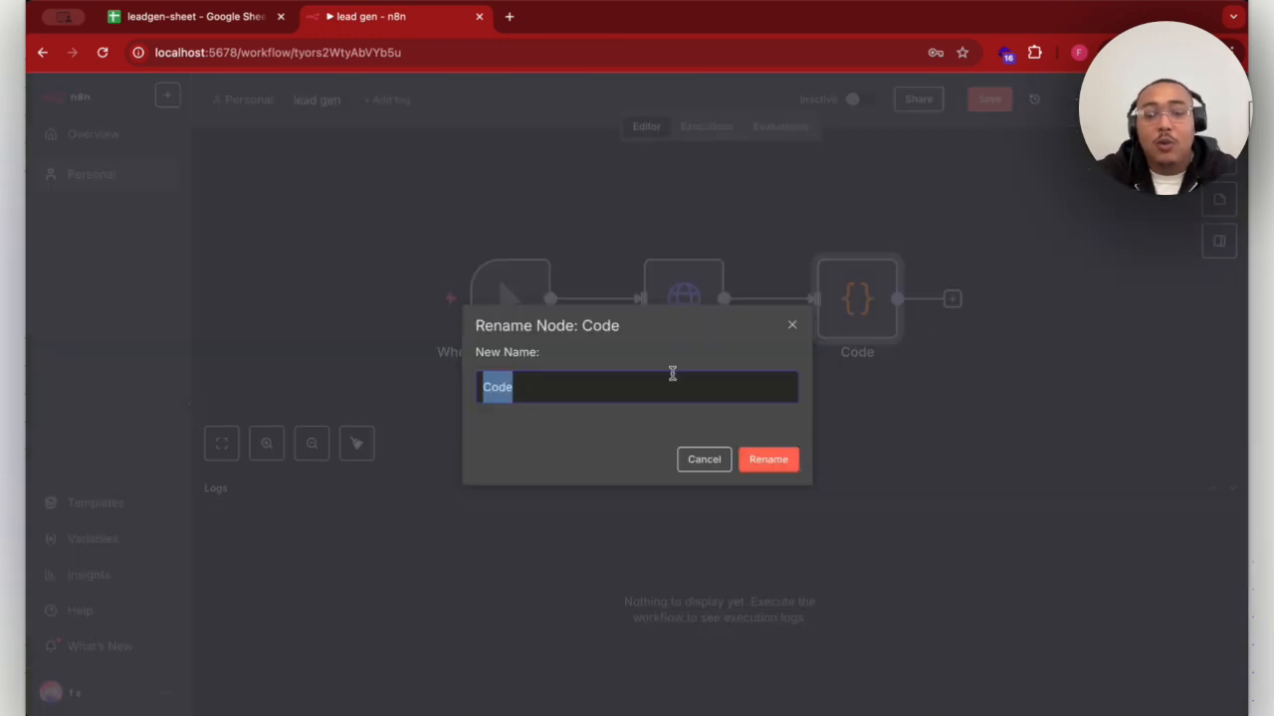
type("extract")
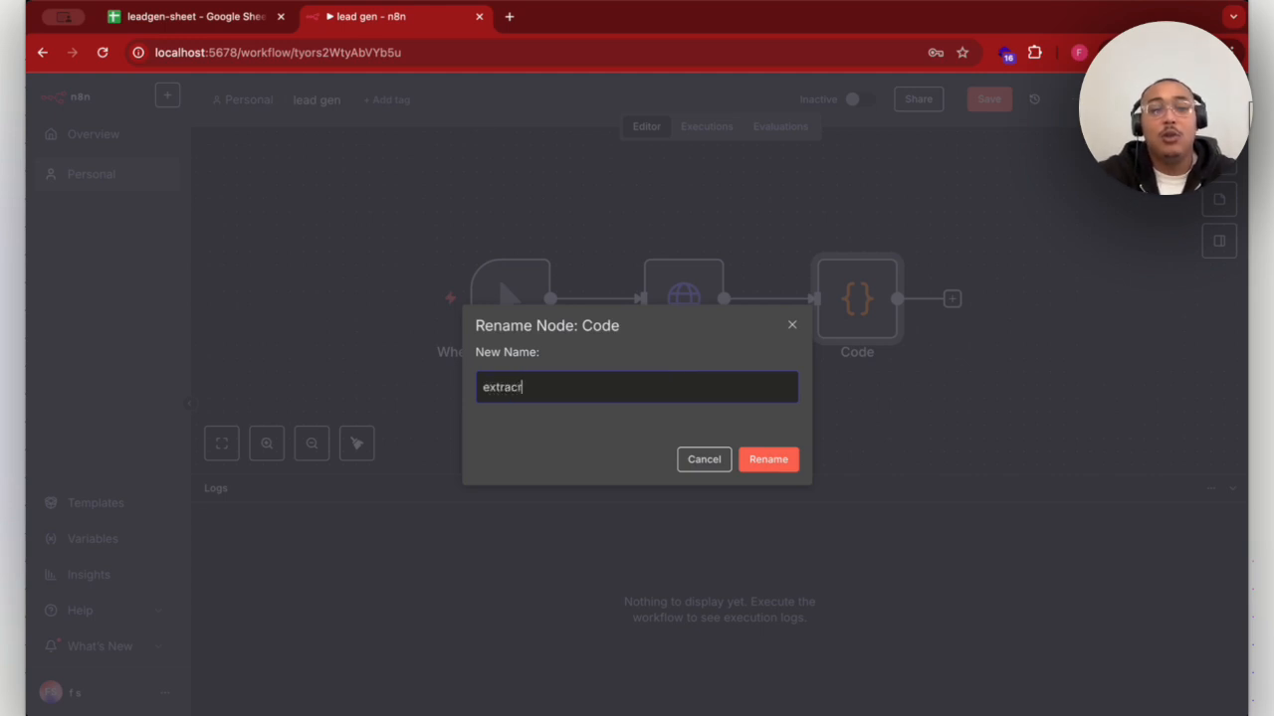
key("BackSpace")
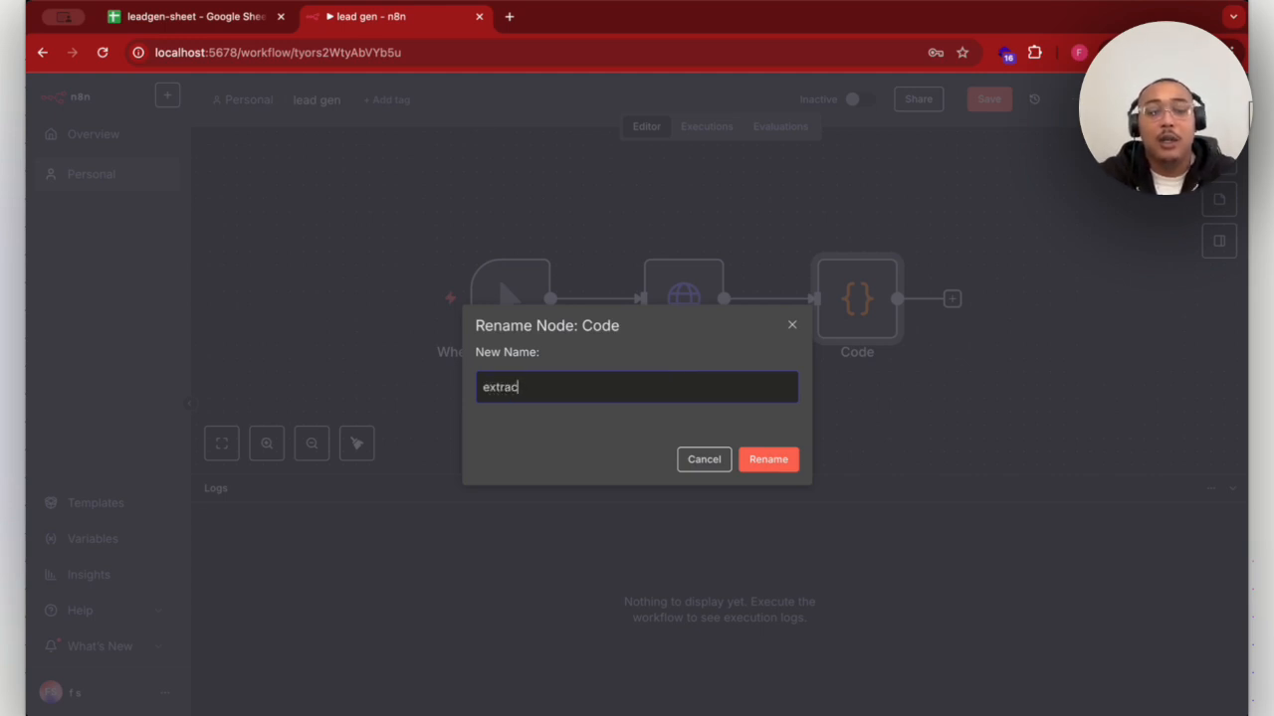
type("t urls")
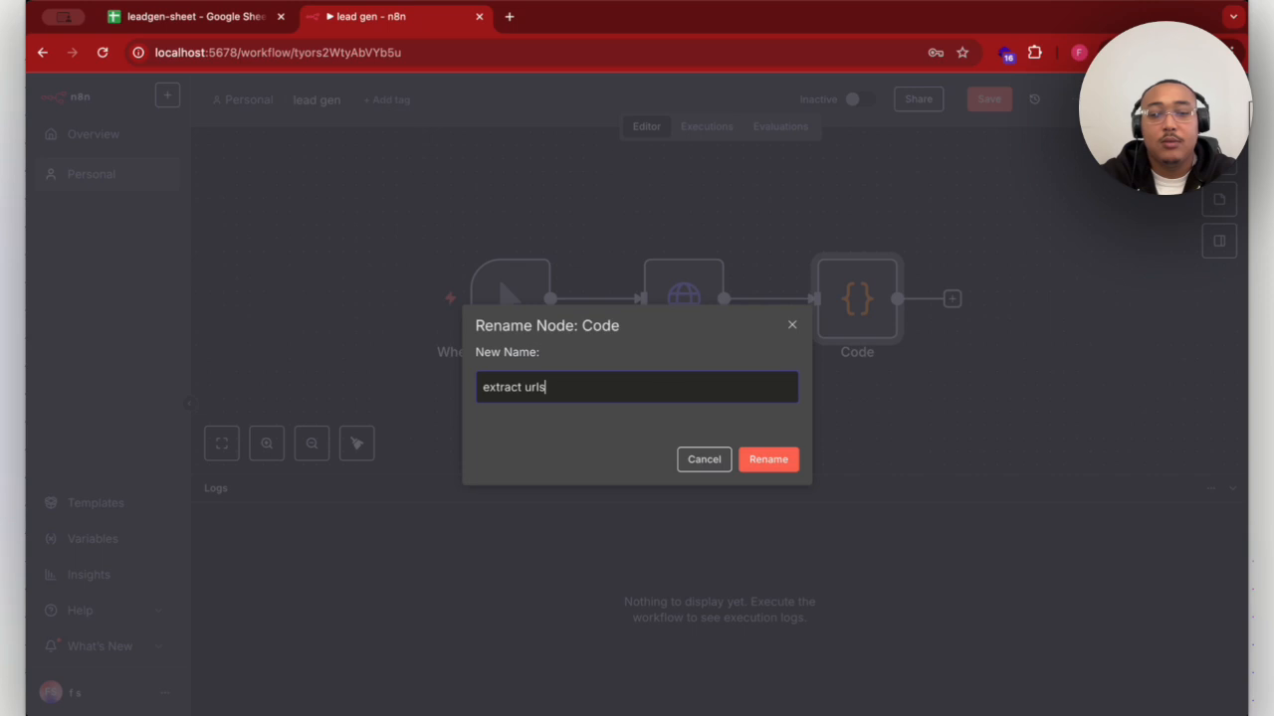
left_click(777, 449)
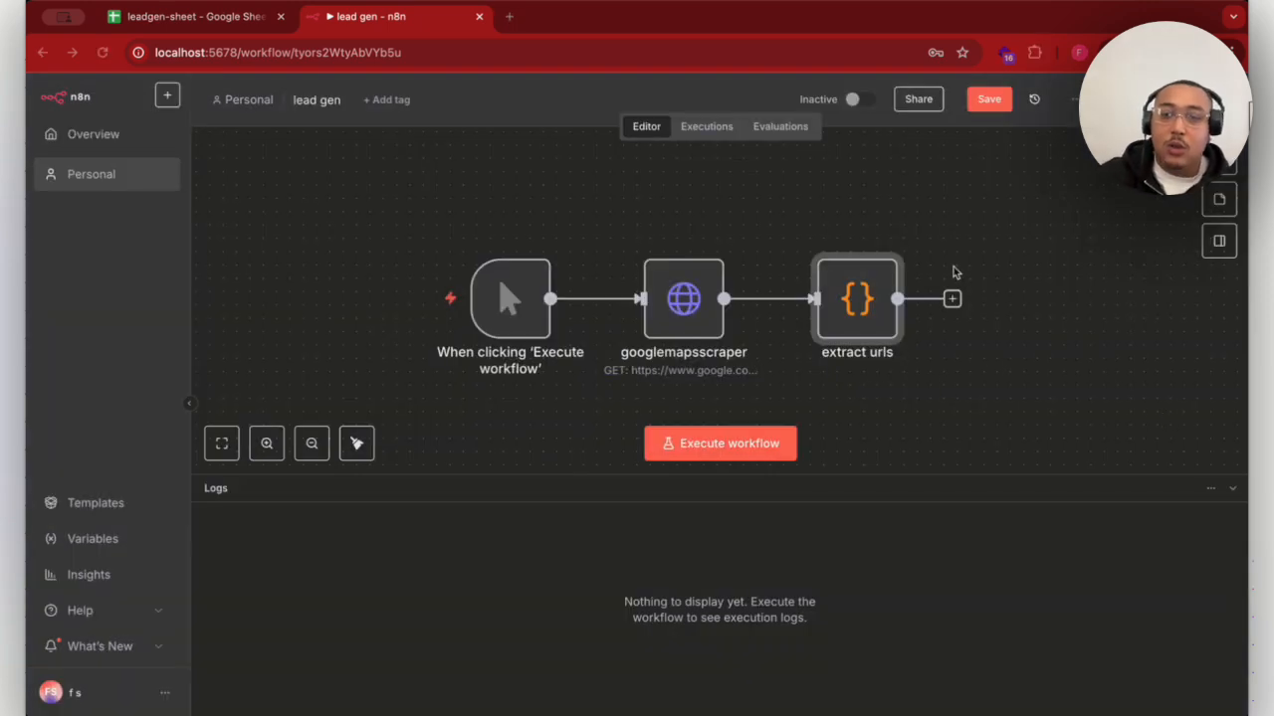
- Add a Filter node after the extract urls node
left_click(952, 300)
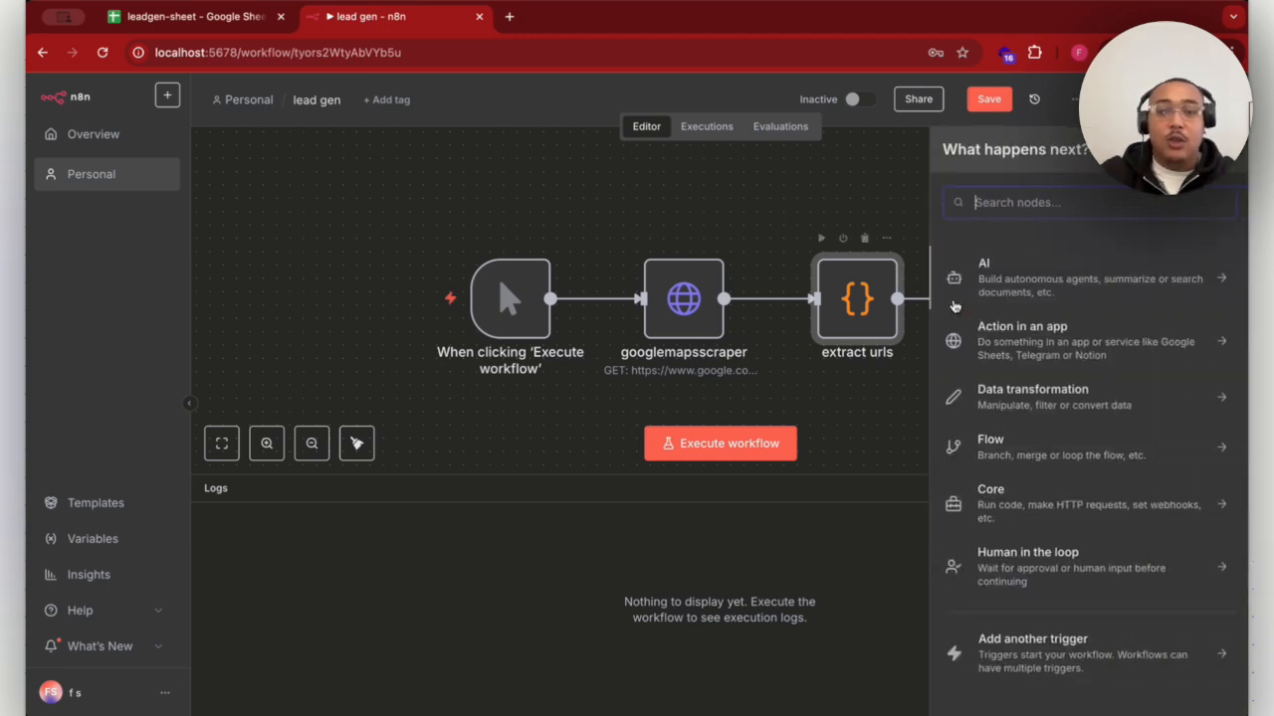
type("filter")
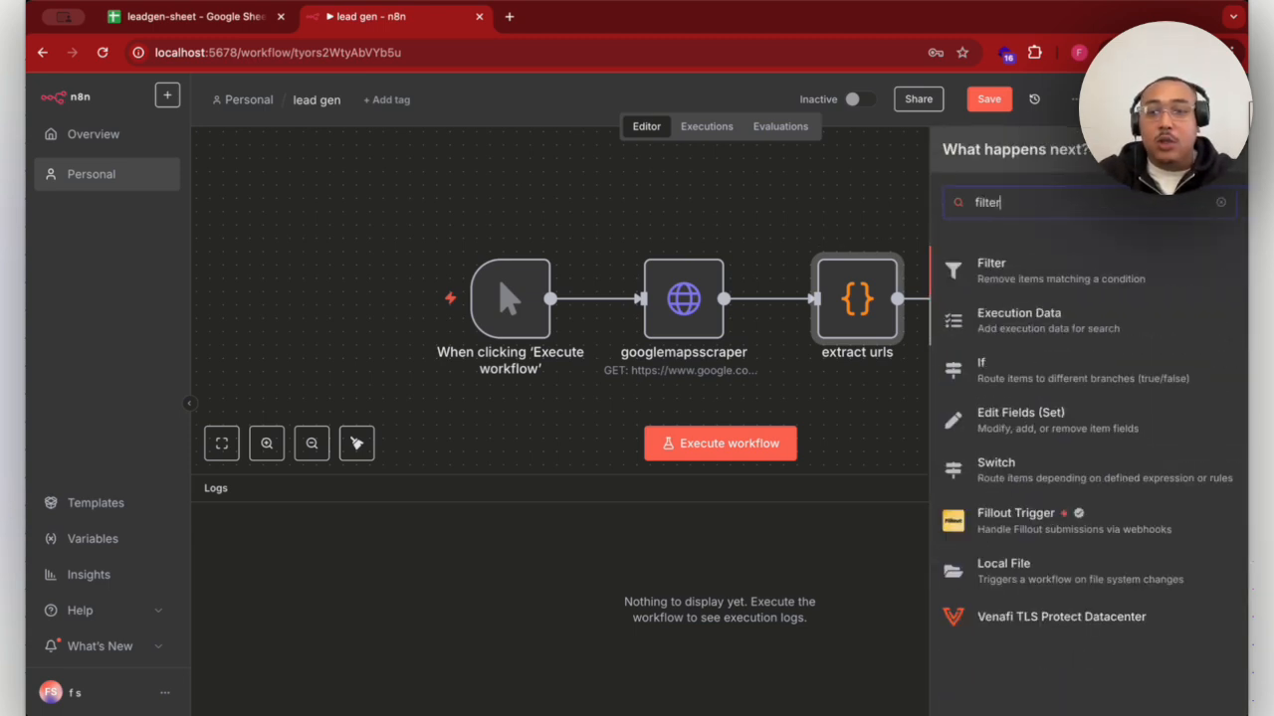
left_click(998, 279)
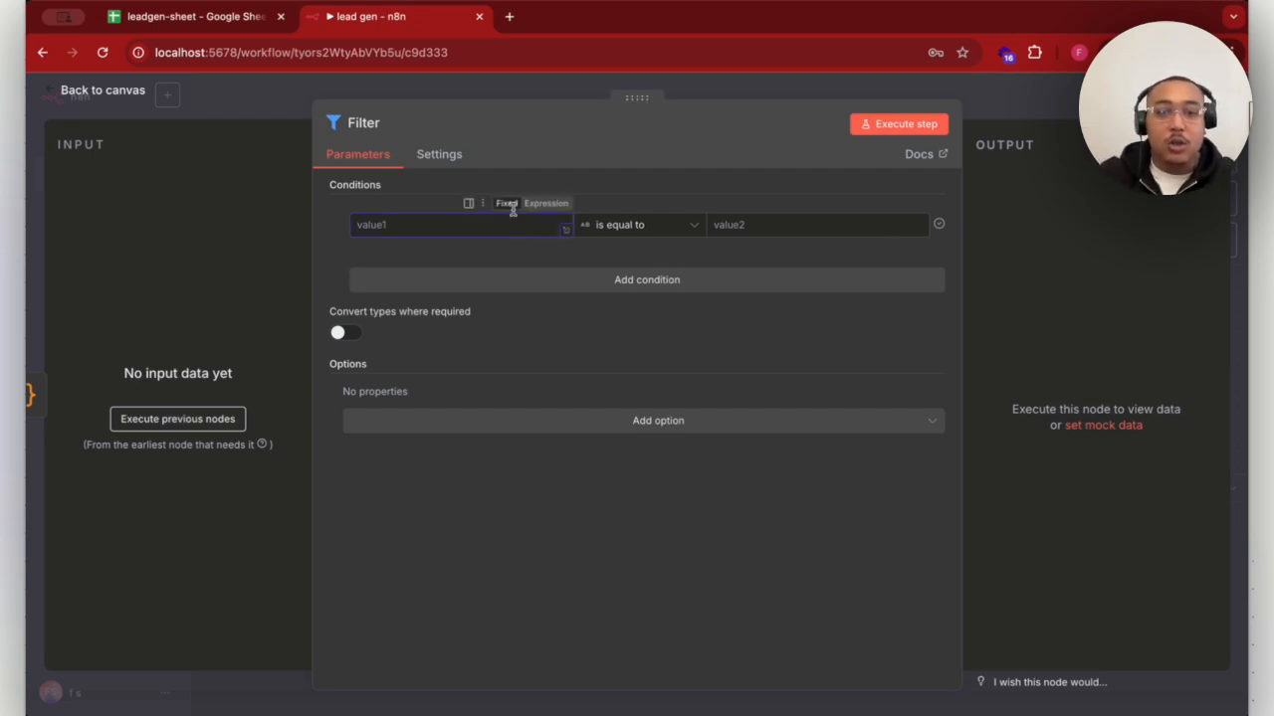
- Set the Filter node's first condition to the expression {{ $json.website }} with the string operator does not contain and the value schema
left_click(535, 203)
type("{{ $json.website }}")
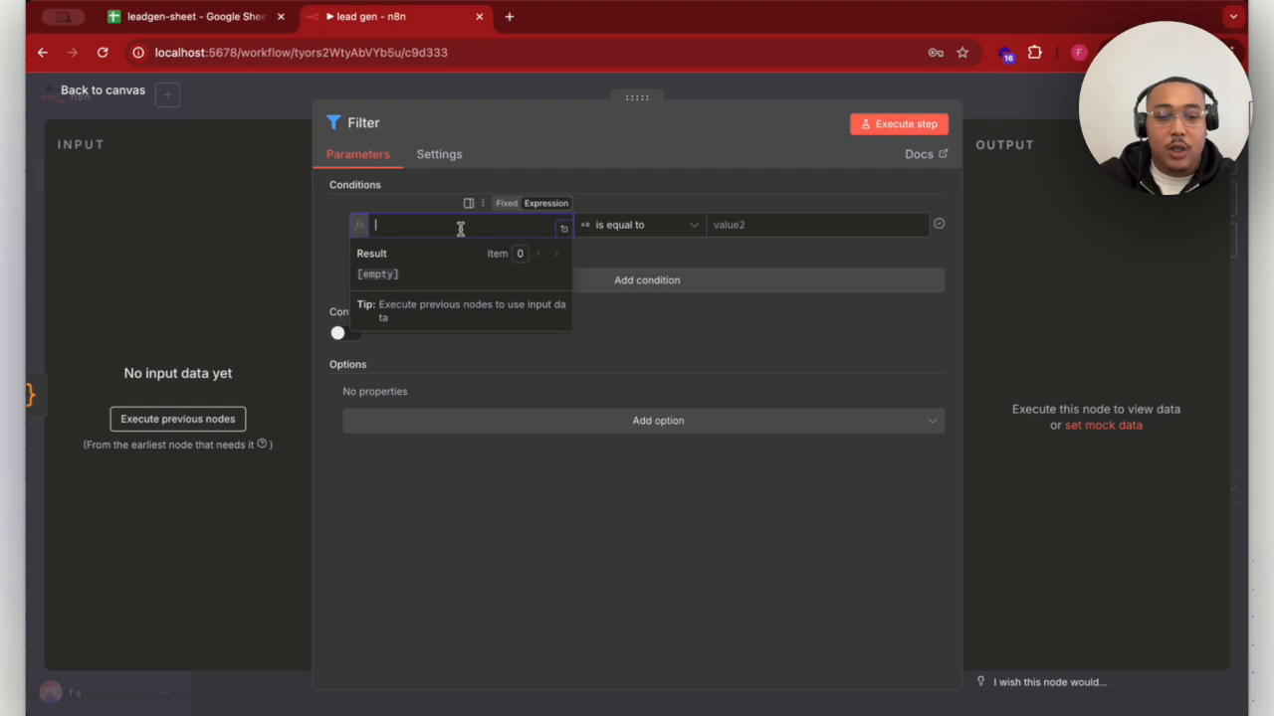
left_click(677, 227)
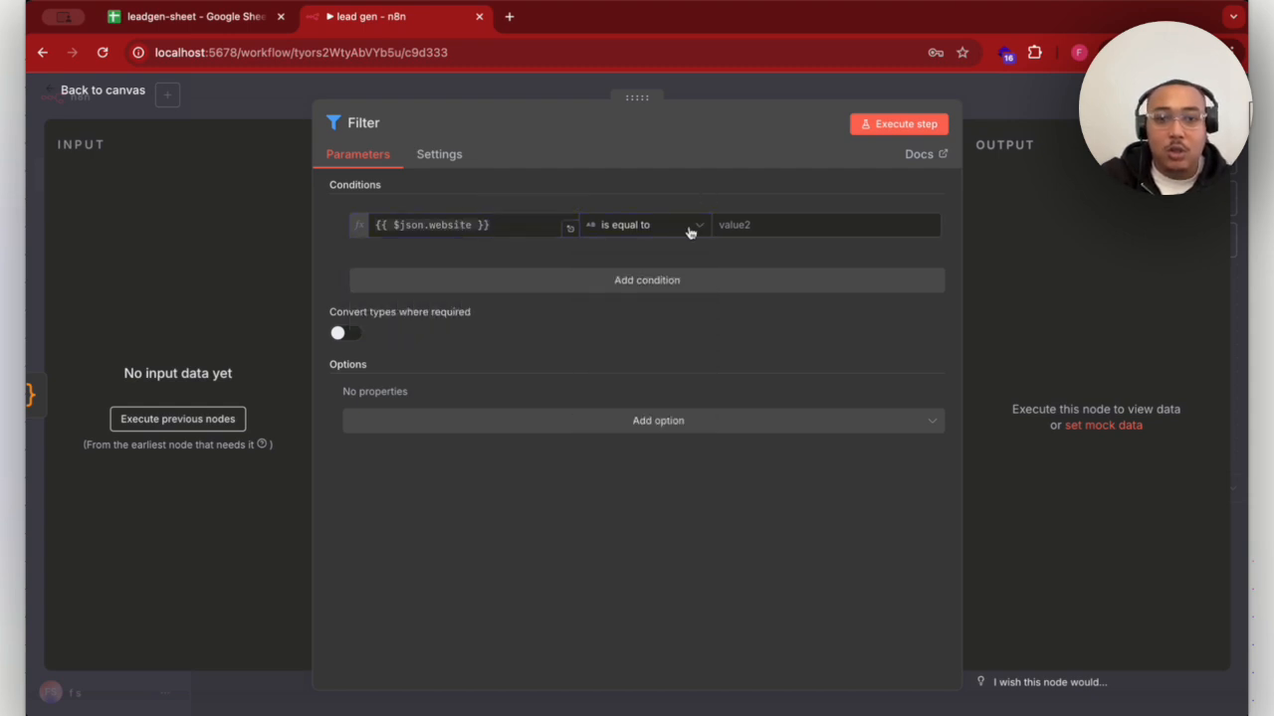
left_click(691, 233)
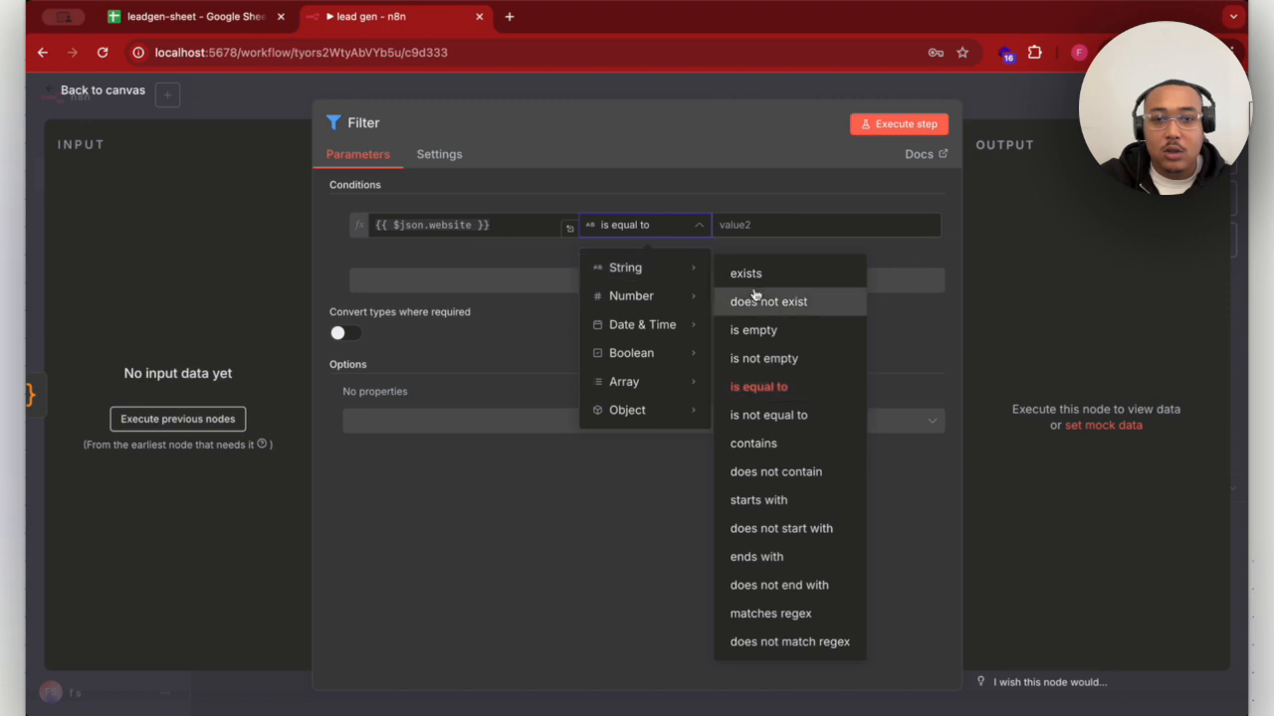
left_click(795, 474)
left_click(804, 227)
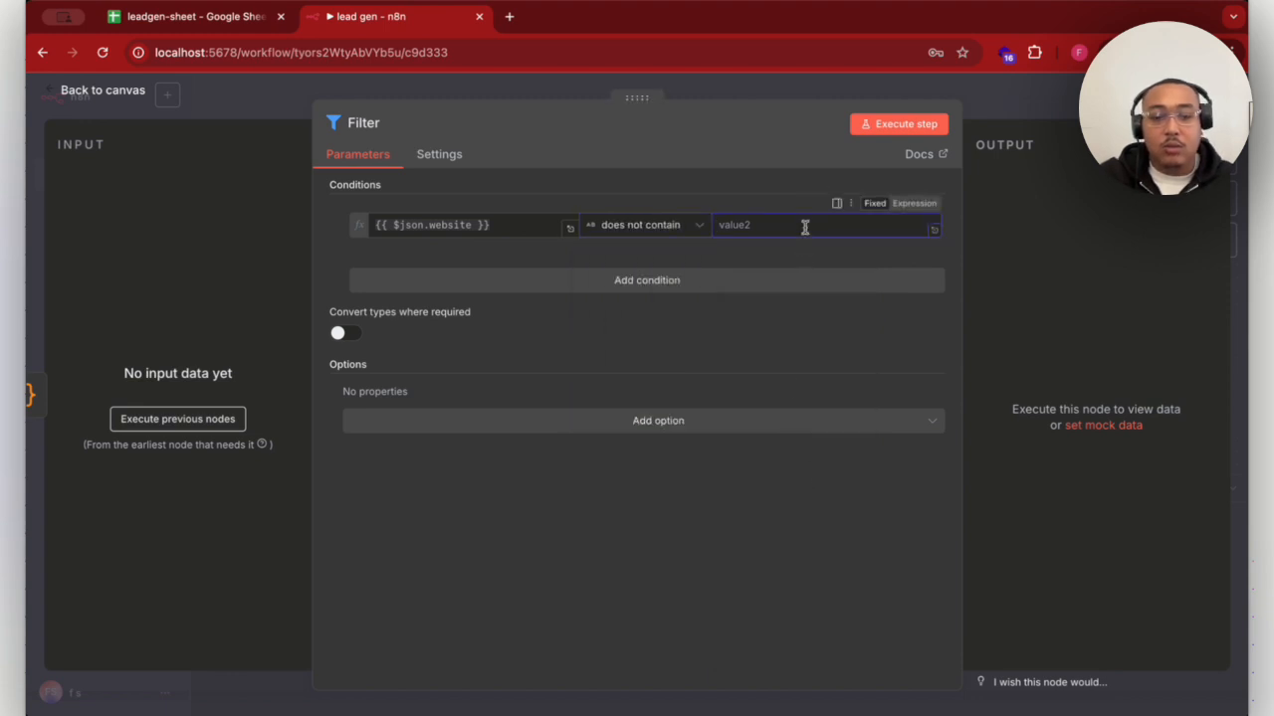
type("schema")
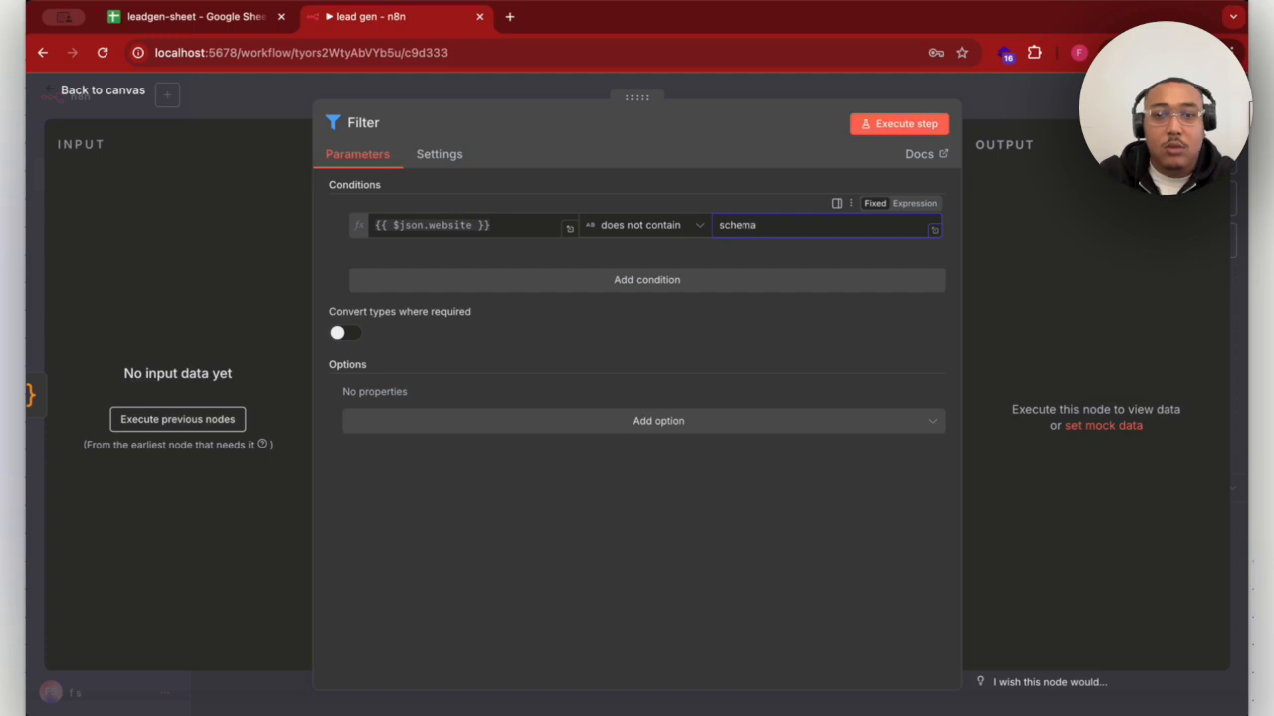
- Add a second AND condition to the filter requiring that {{ $json.website }} does not contain gg
left_click(727, 280)
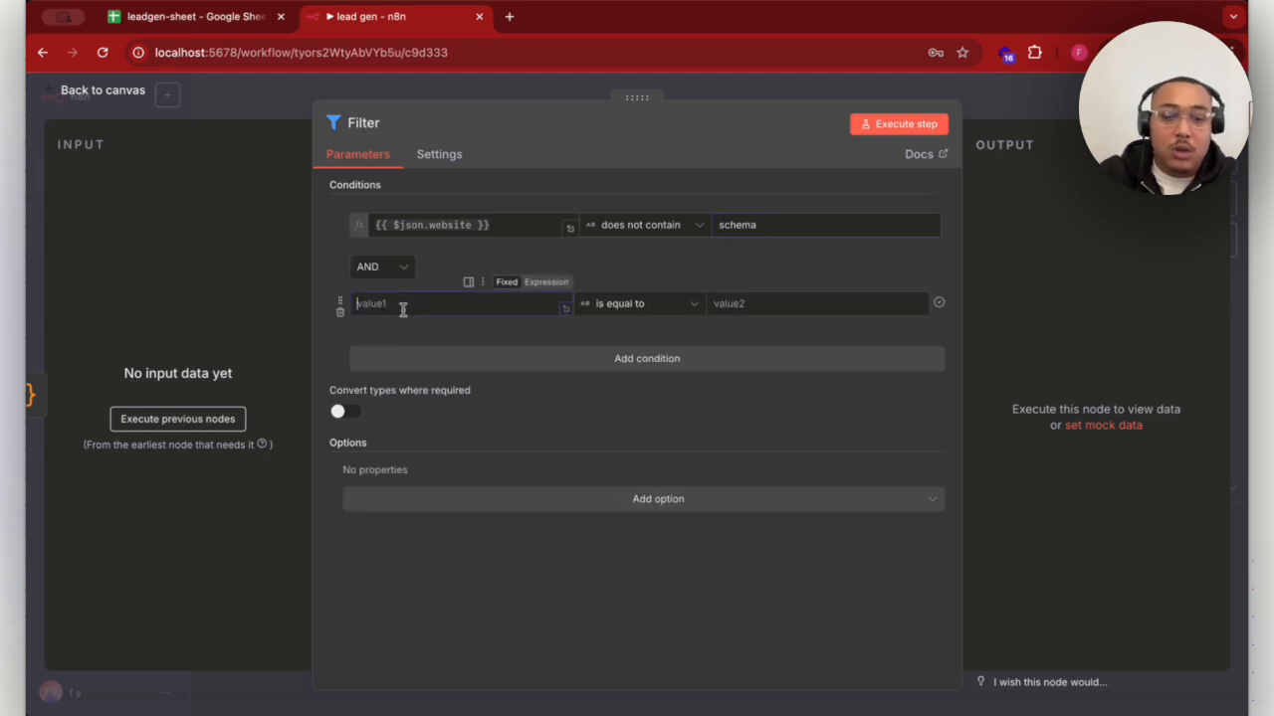
type("{{ $json.website }}")
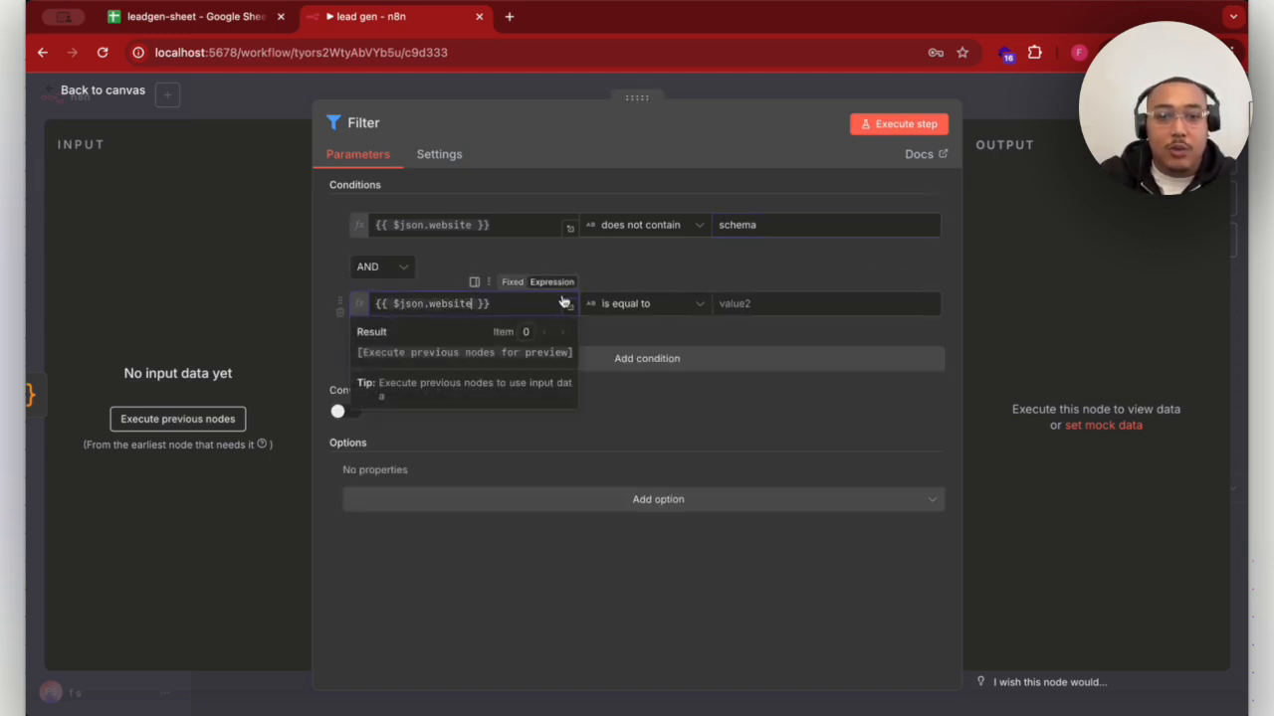
left_click(684, 303)
mouse_move(666, 369)
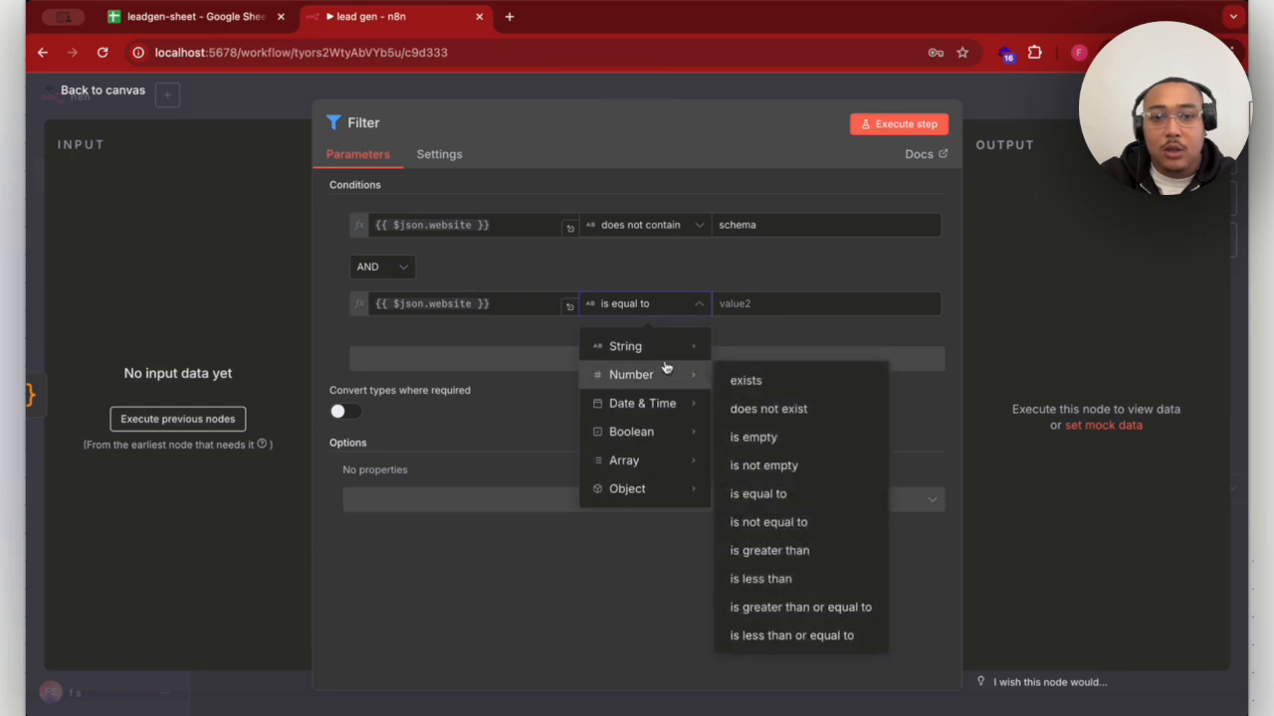
mouse_move(673, 344)
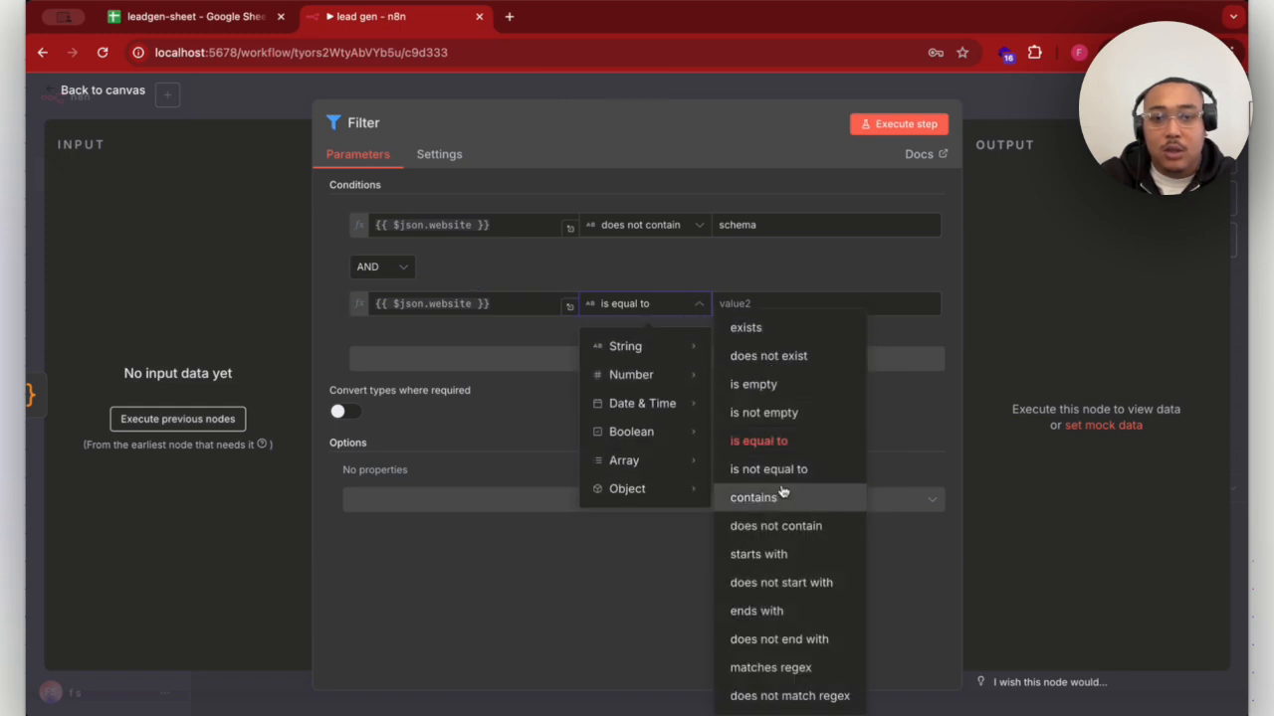
left_click(779, 527)
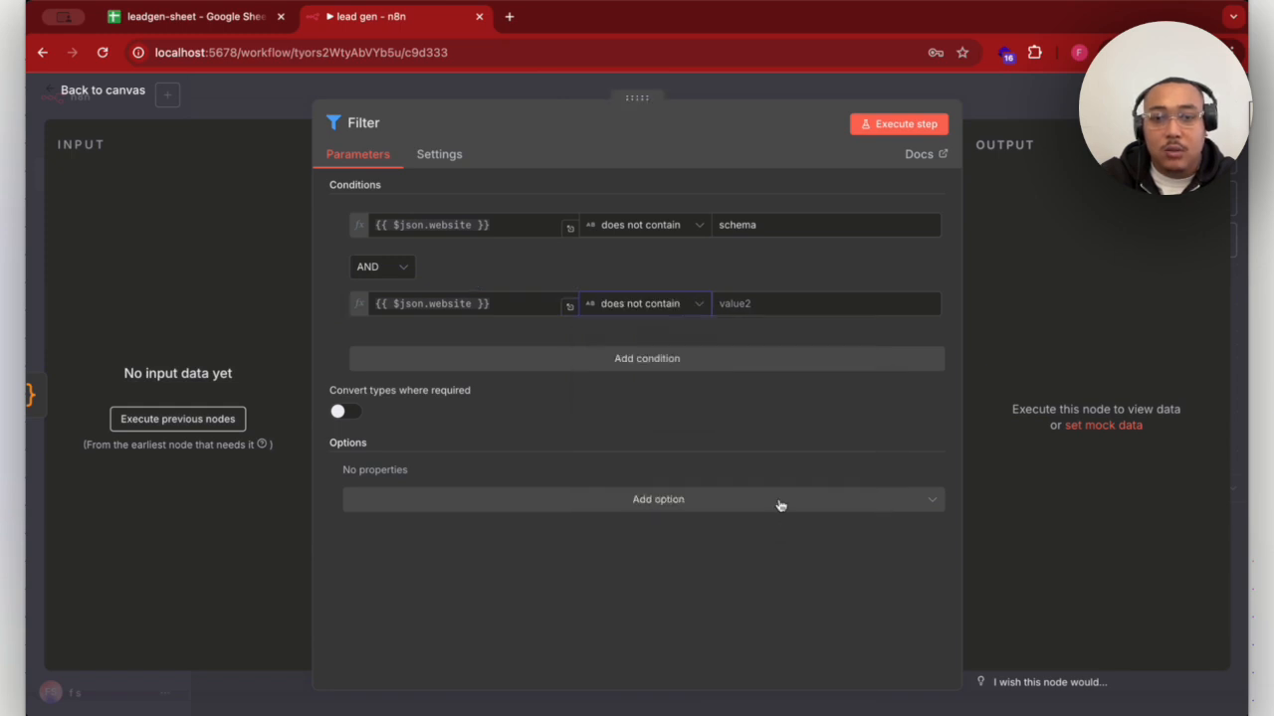
left_click(777, 304)
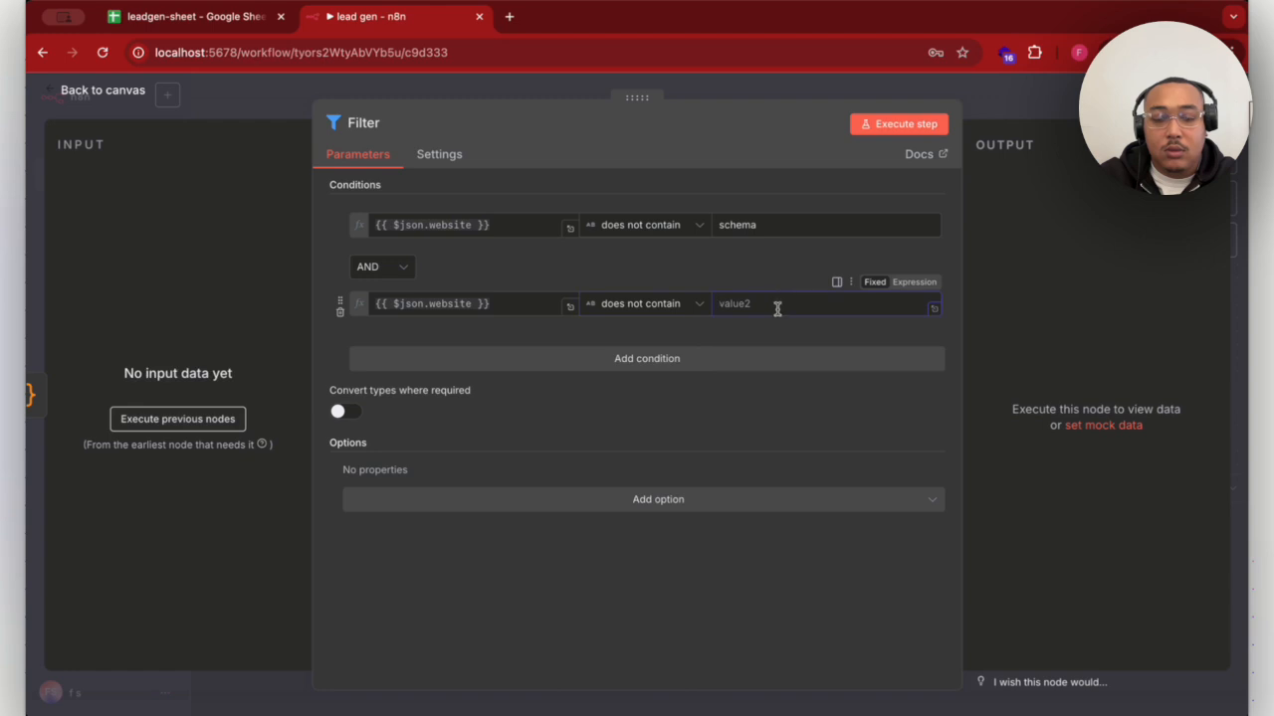
type("go")
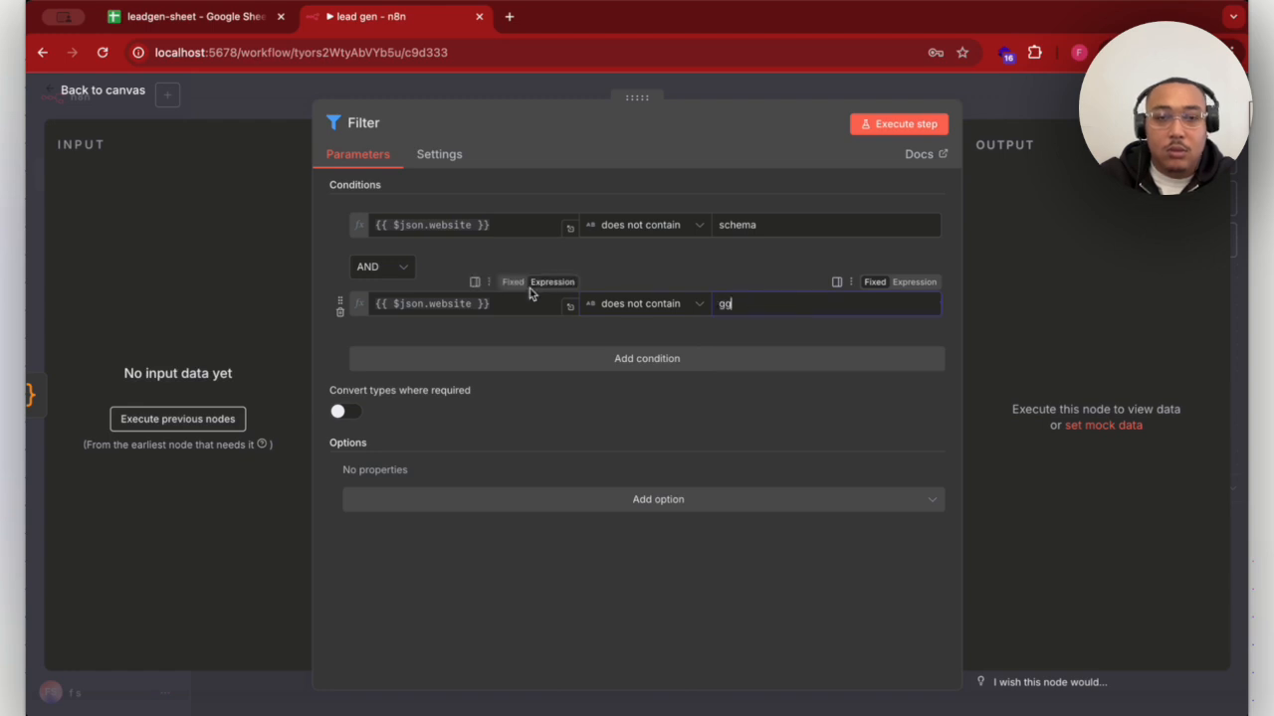
- Add a third AND condition to the filter requiring that {{ $json.website }} does not contain google
left_click(569, 364)
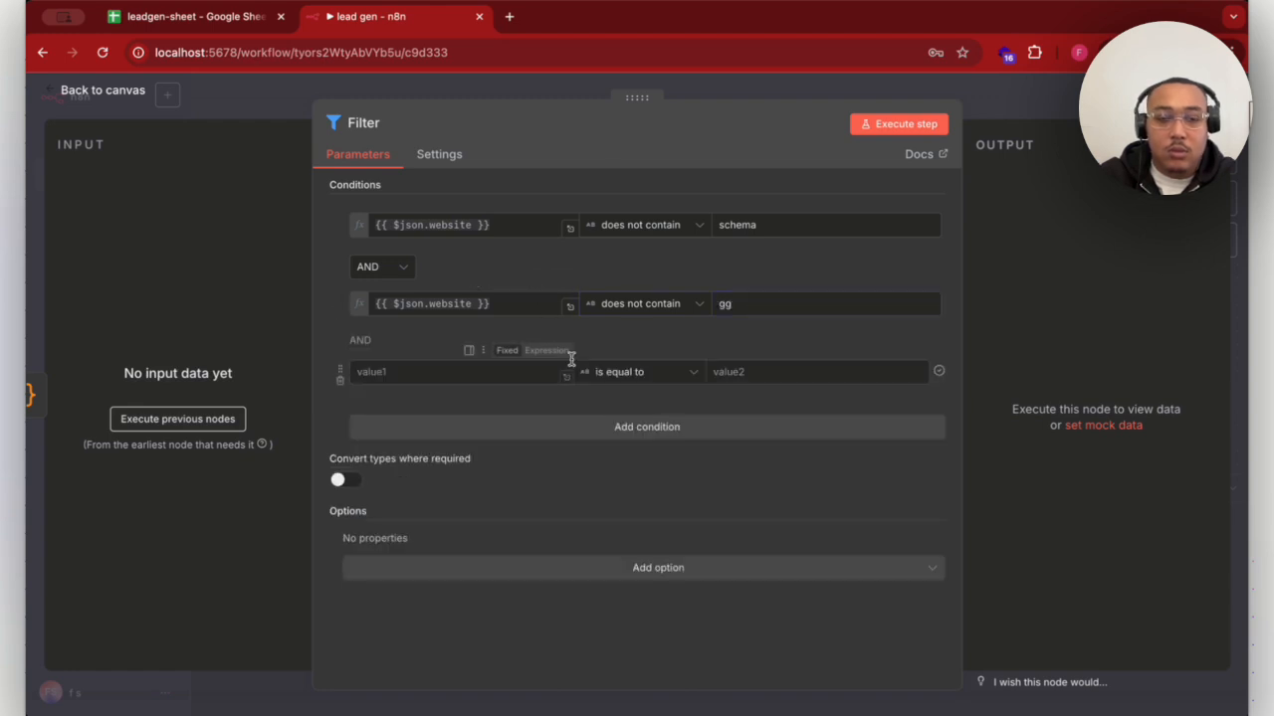
left_click(423, 370)
type("{{ $json.website }}")
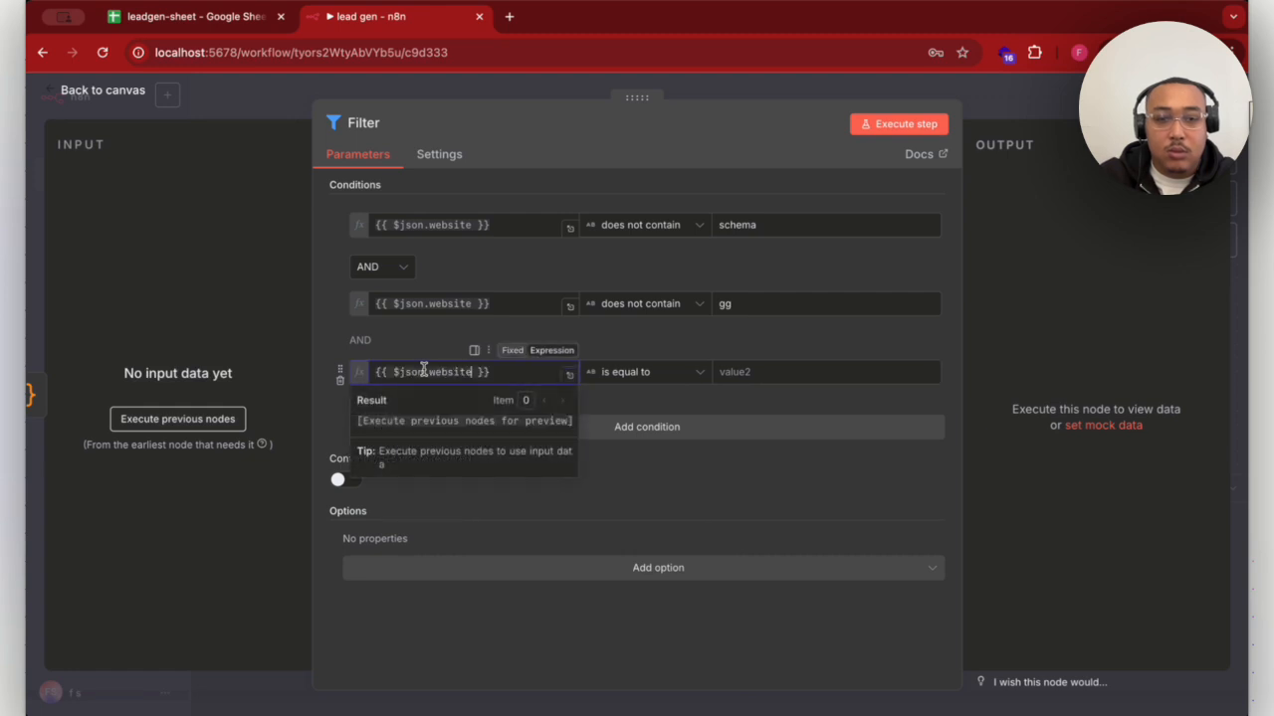
left_click(683, 372)
mouse_move(686, 414)
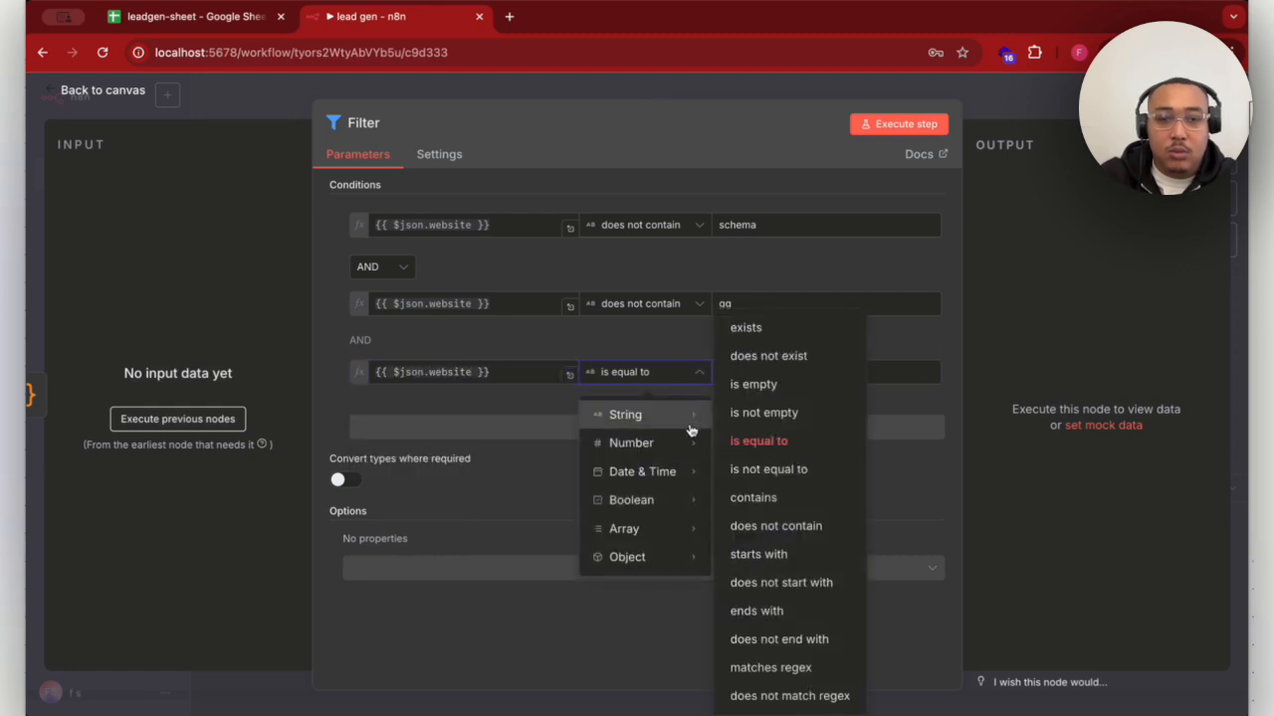
left_click(806, 527)
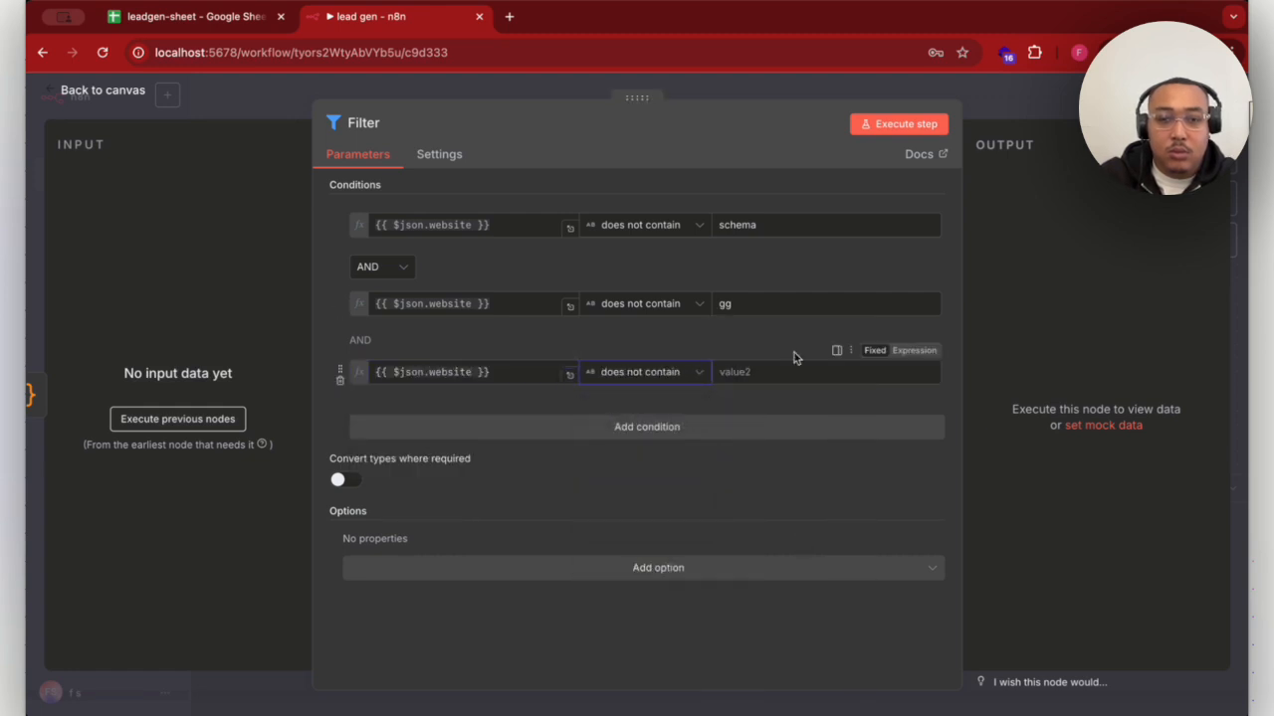
left_click(790, 378)
type("go")
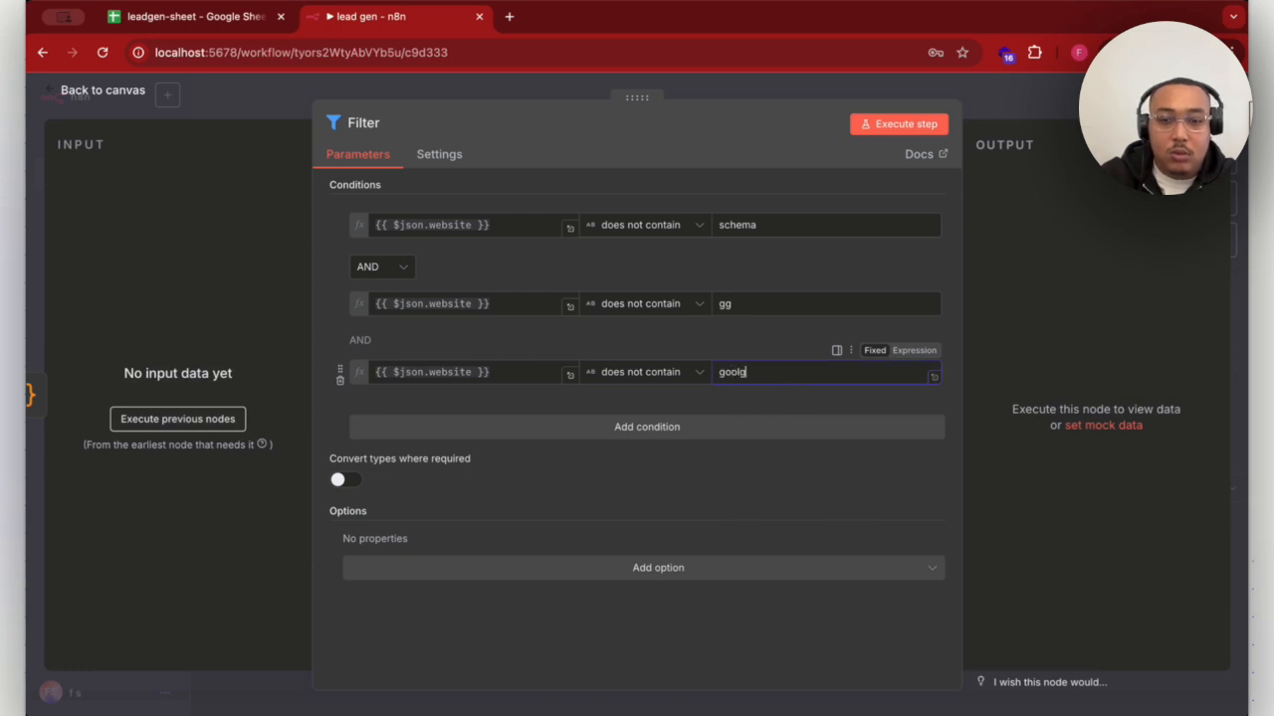
type("ogle")
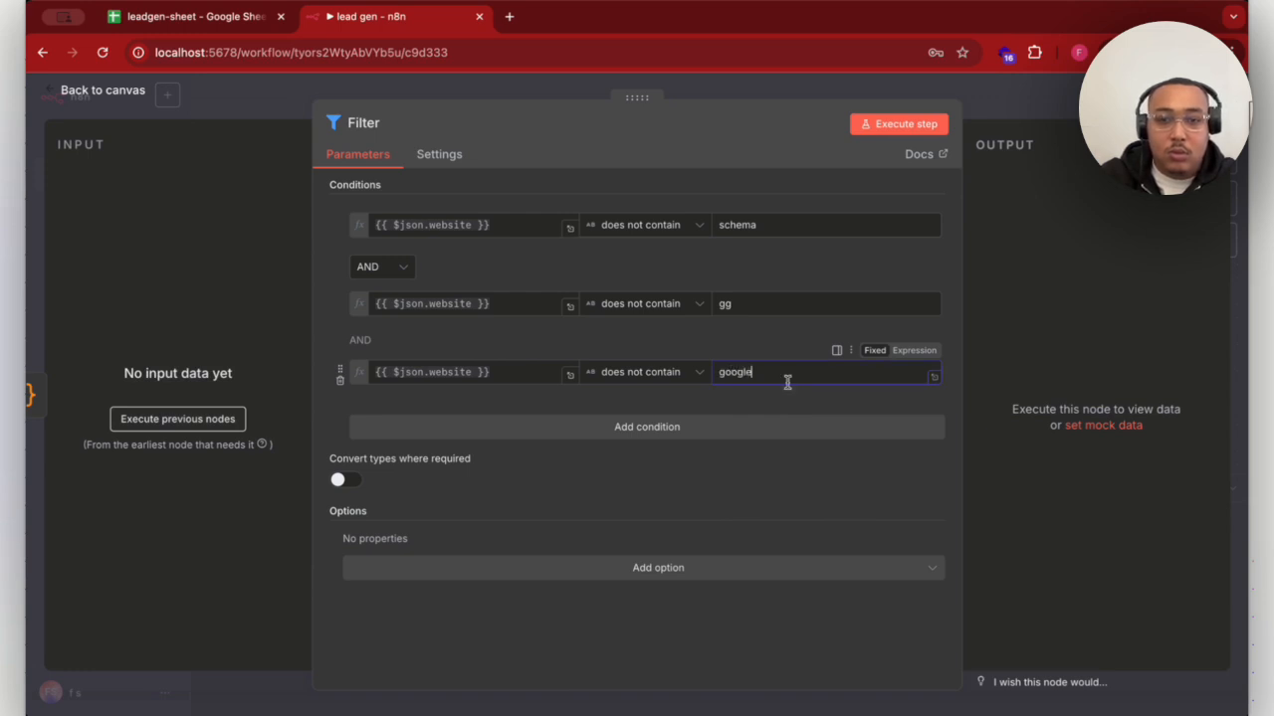
- Add a fourth AND condition requiring that {{ $json.website }} does not contain gstatic, and return to the canvas
left_click(621, 426)
left_click(485, 440)
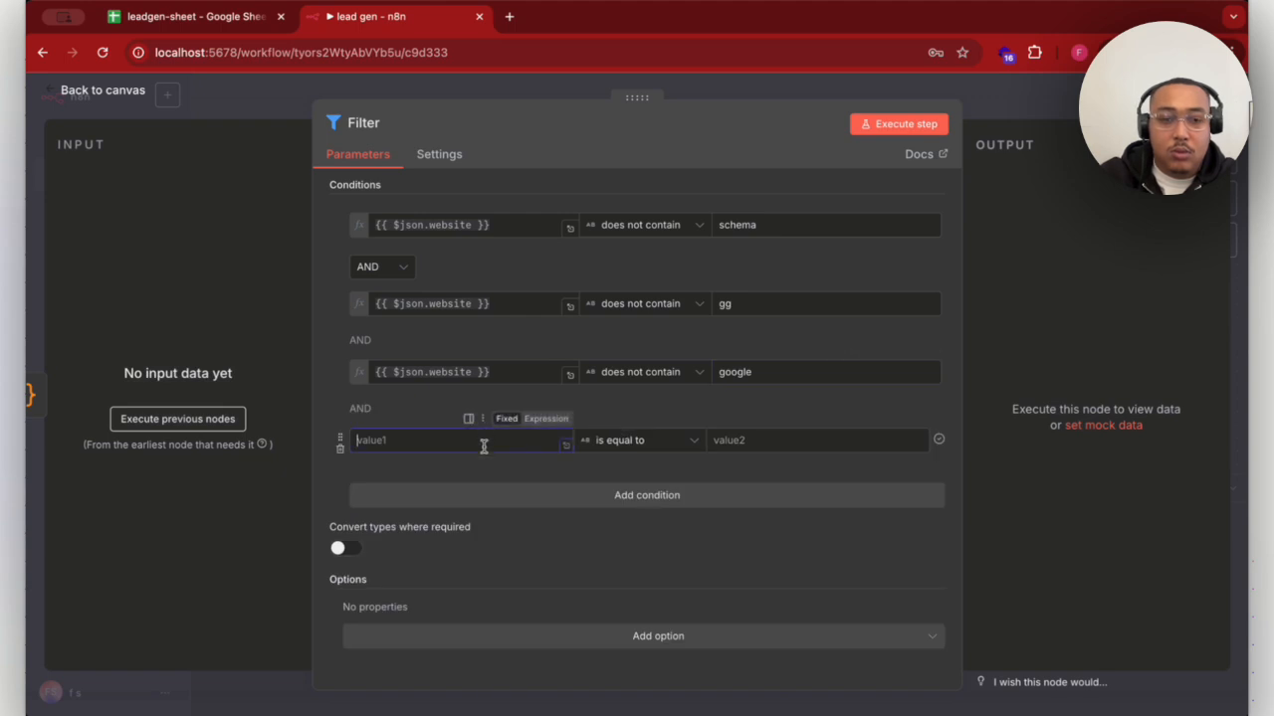
type("{{ $json.website }}")
left_click(690, 440)
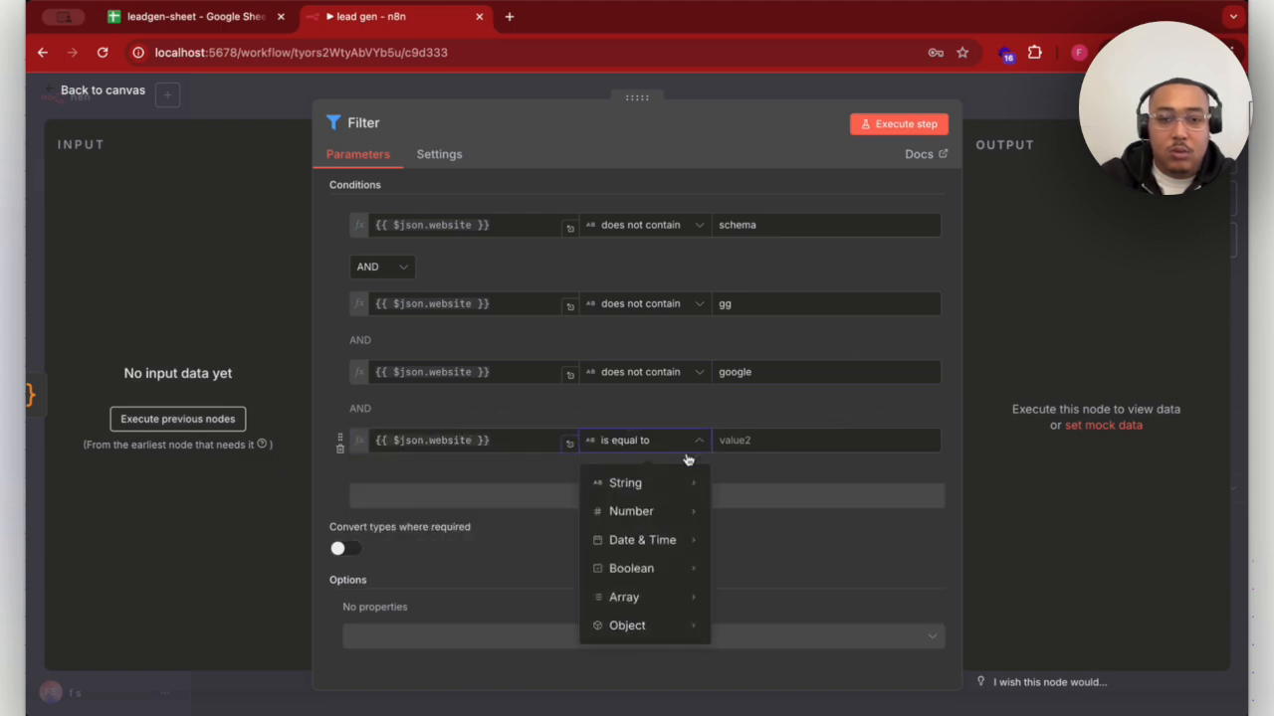
mouse_move(690, 484)
left_click(814, 307)
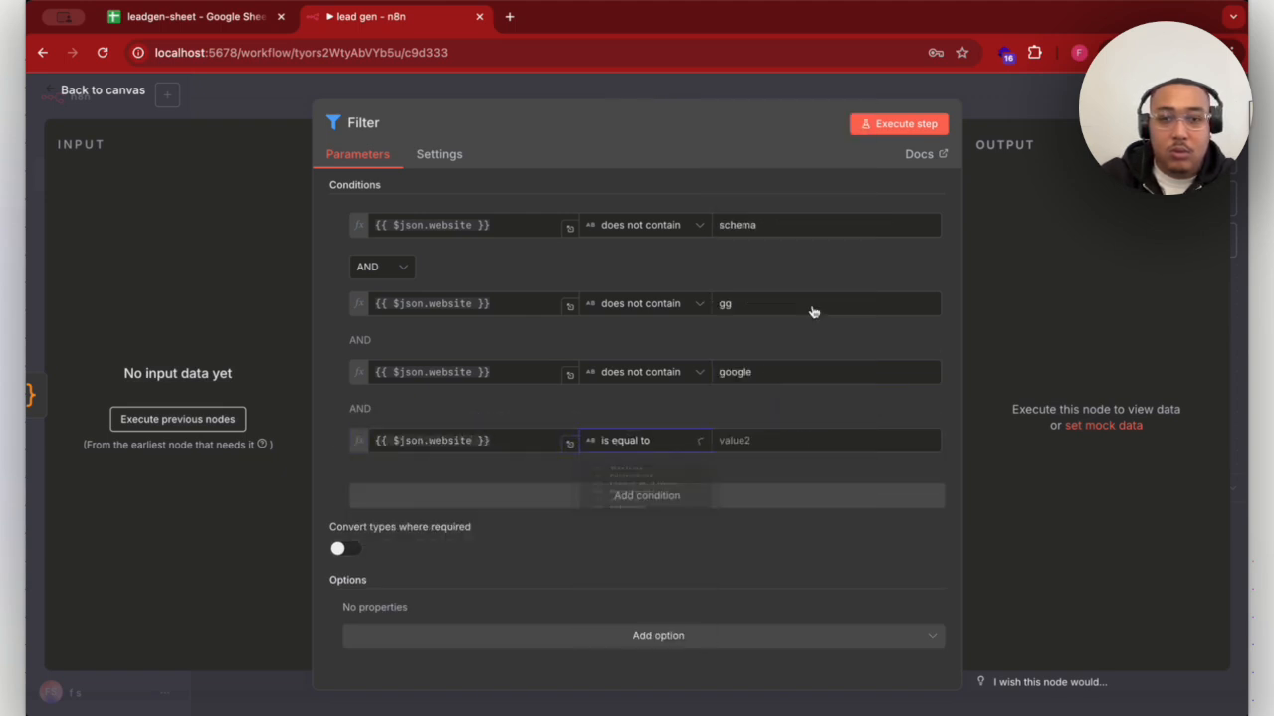
left_click(785, 438)
type("gstatic")
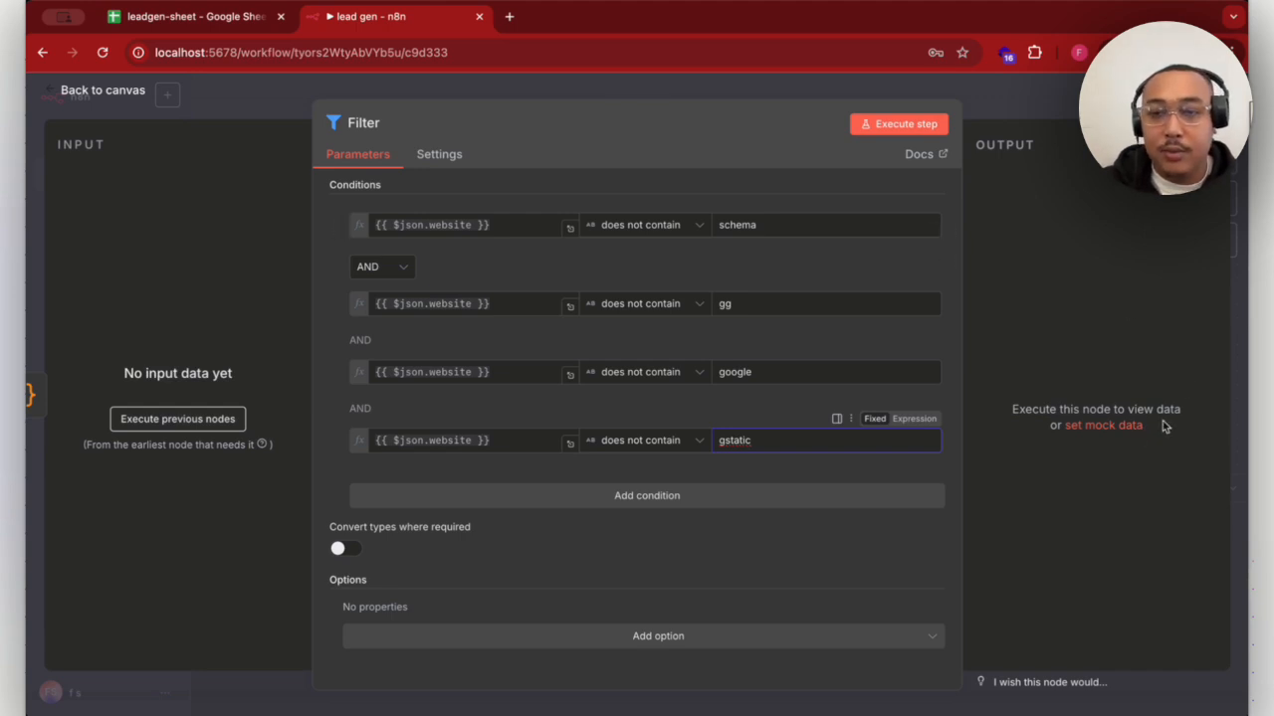
key("Escape")
- Rename the Filter node to google url filters
scroll(914, 372, "right", 5)
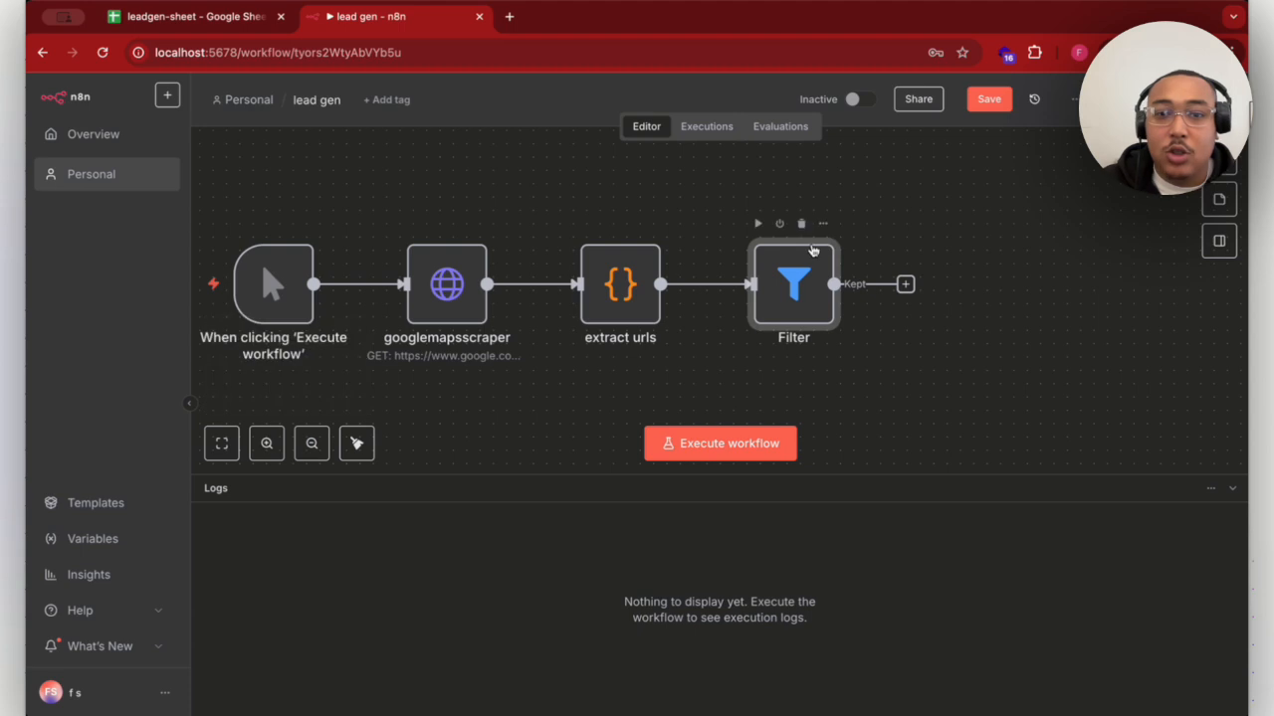
left_click(824, 226)
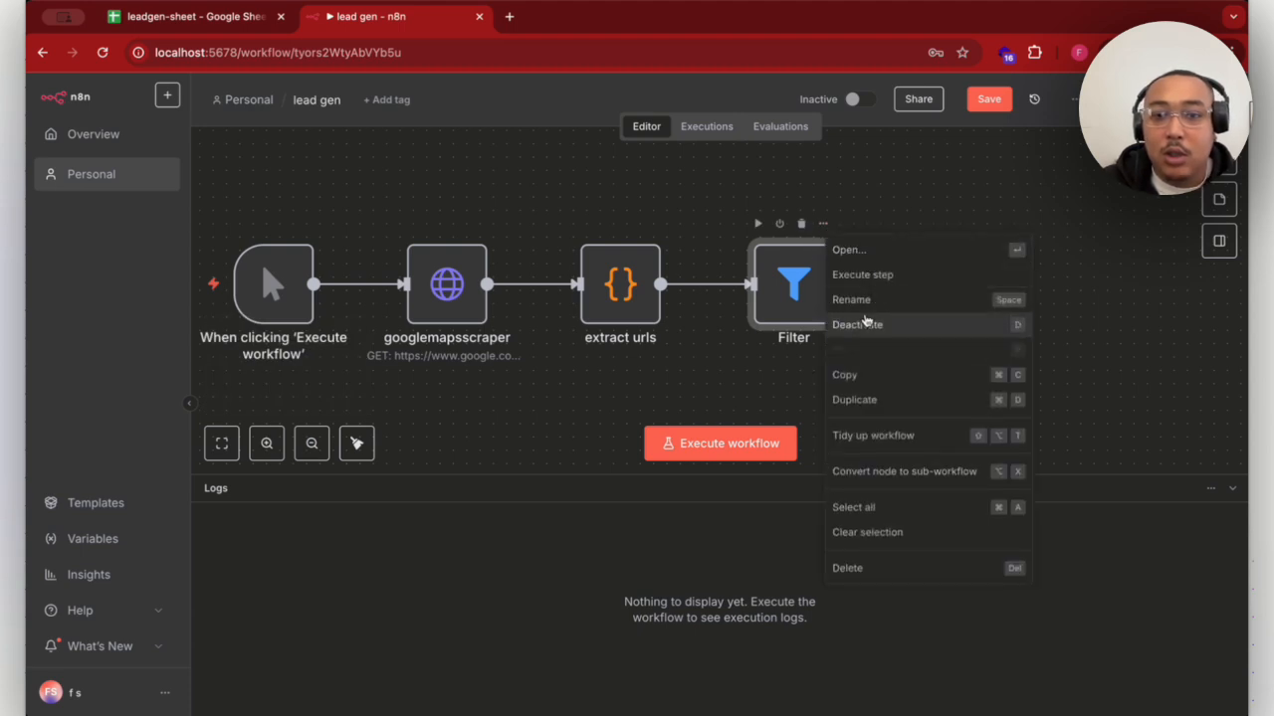
left_click(836, 299)
type("g")
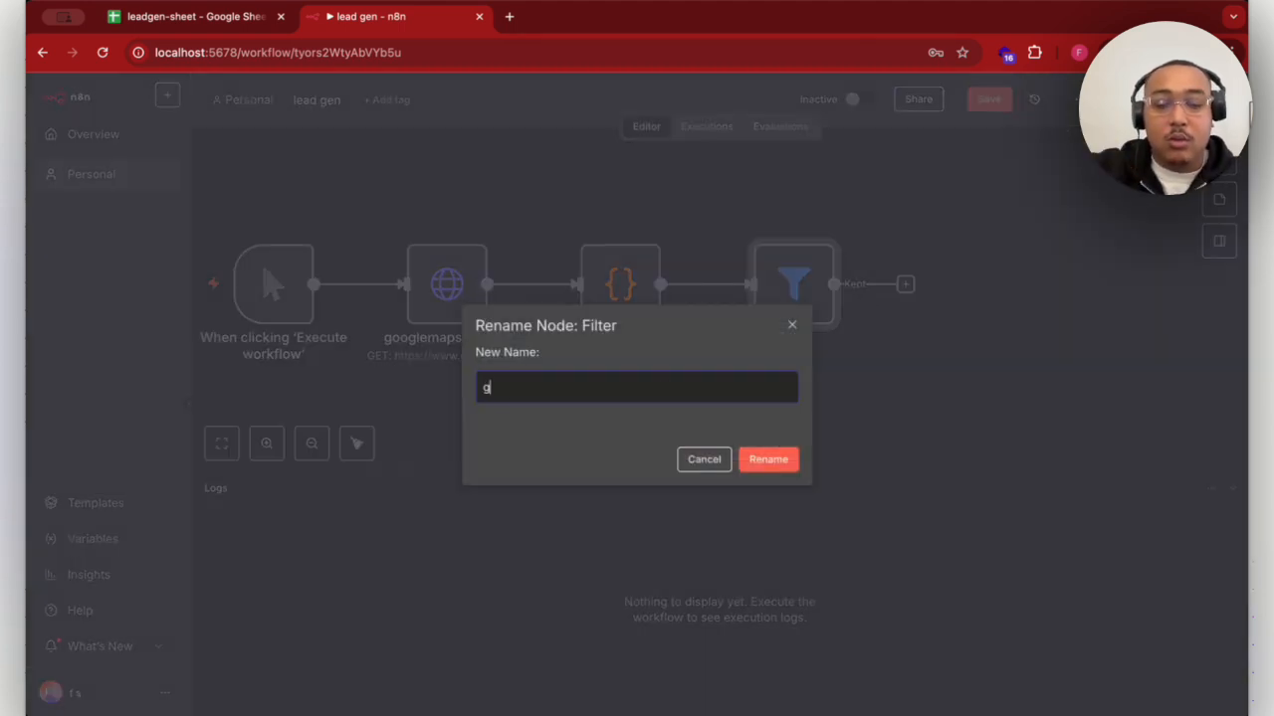
type("oogle ")
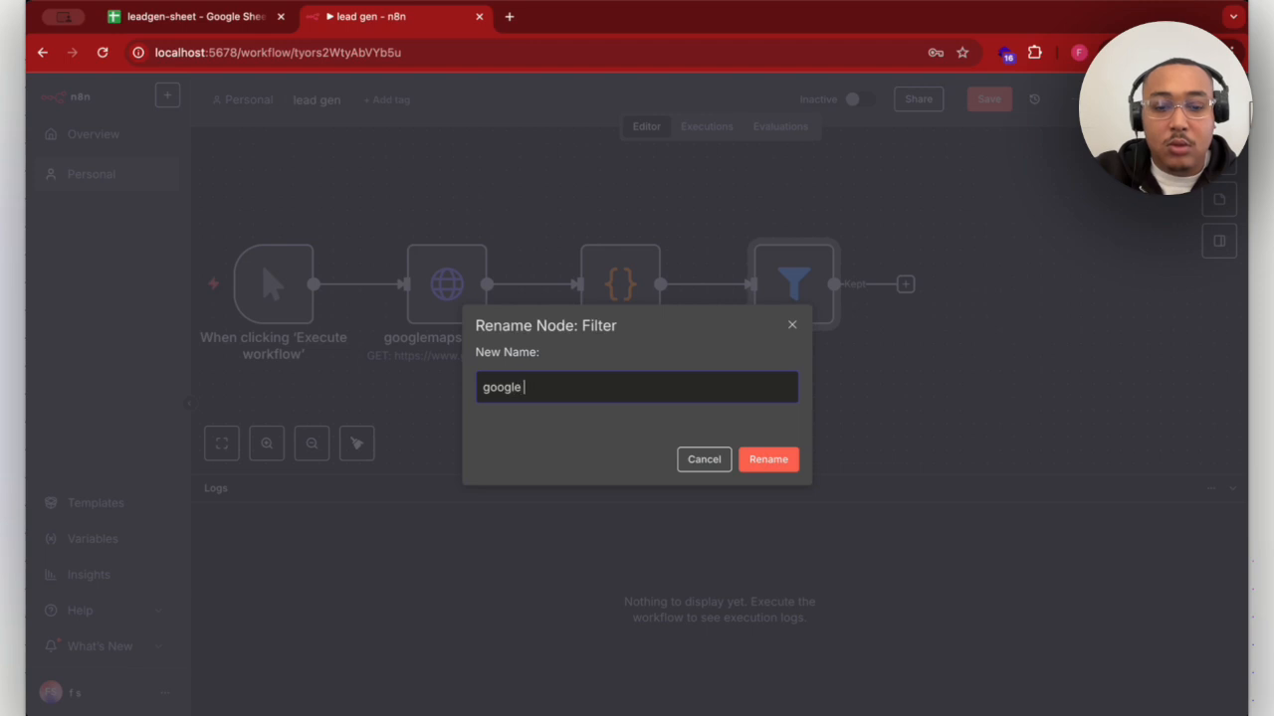
type("url filters")
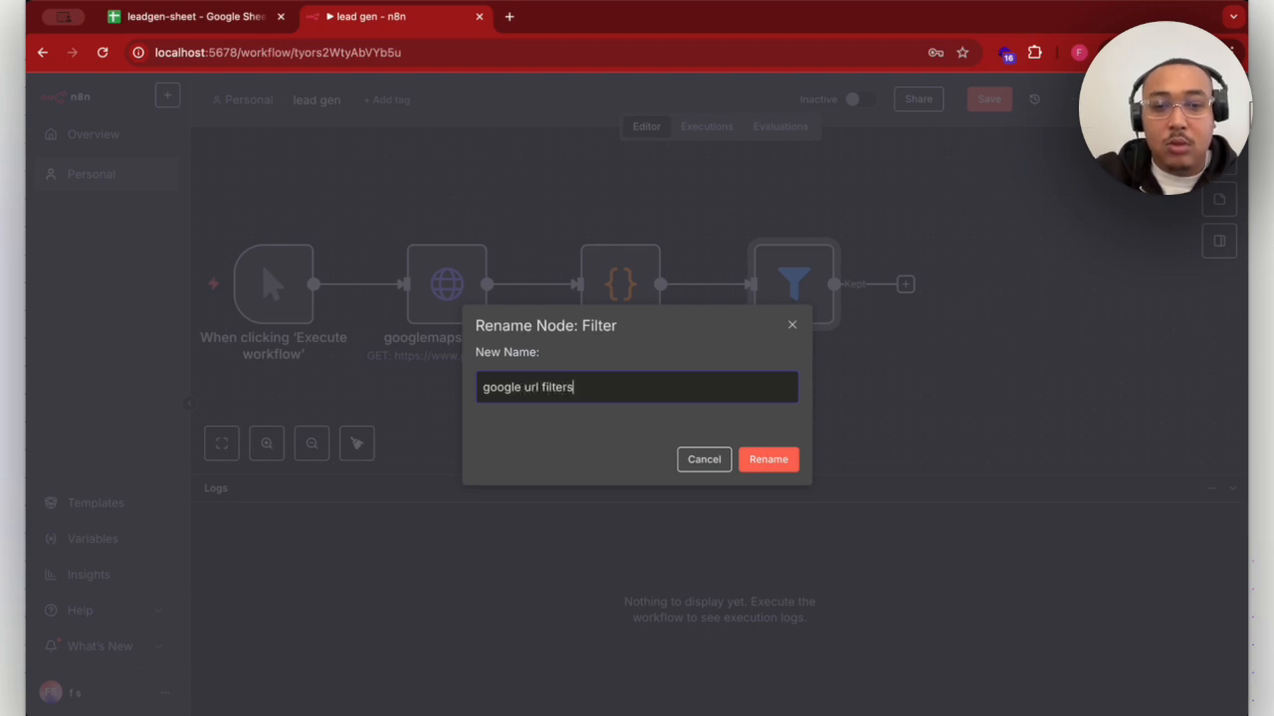
left_click(777, 460)
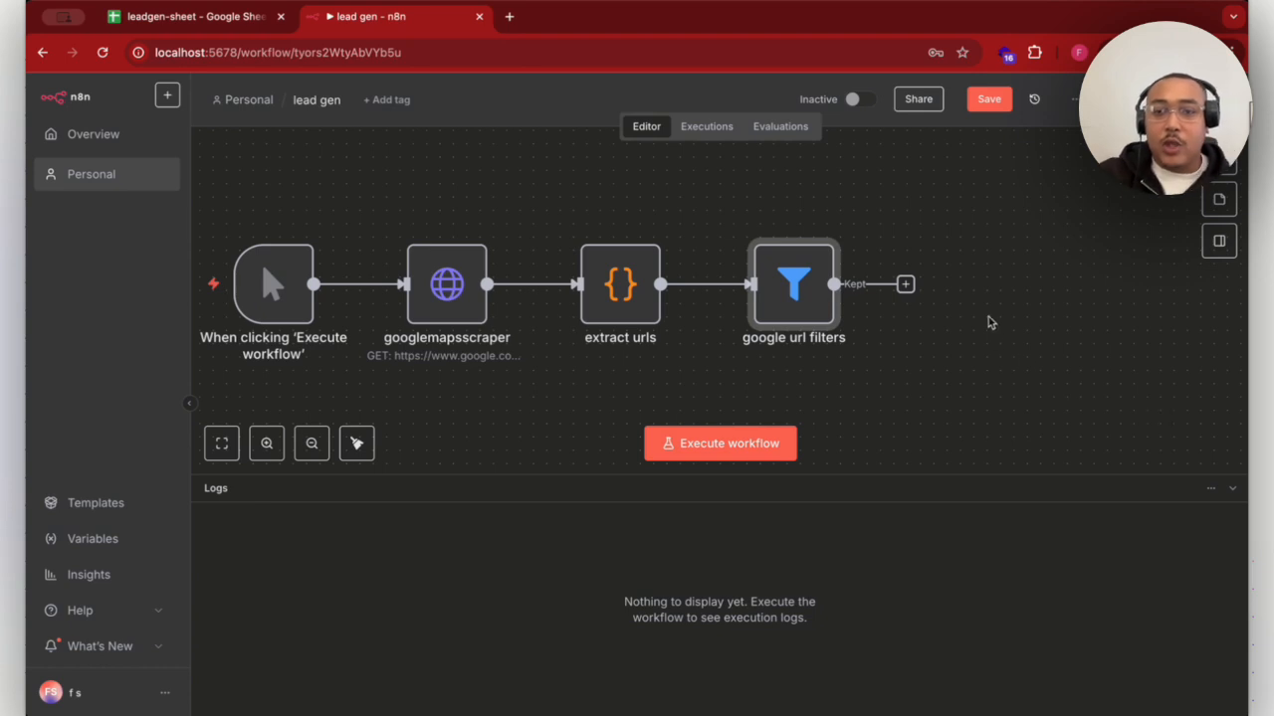
- Add a Remove Duplicates node after google url filters that removes items repeated within the current input, and return to the canvas
left_click(905, 284)
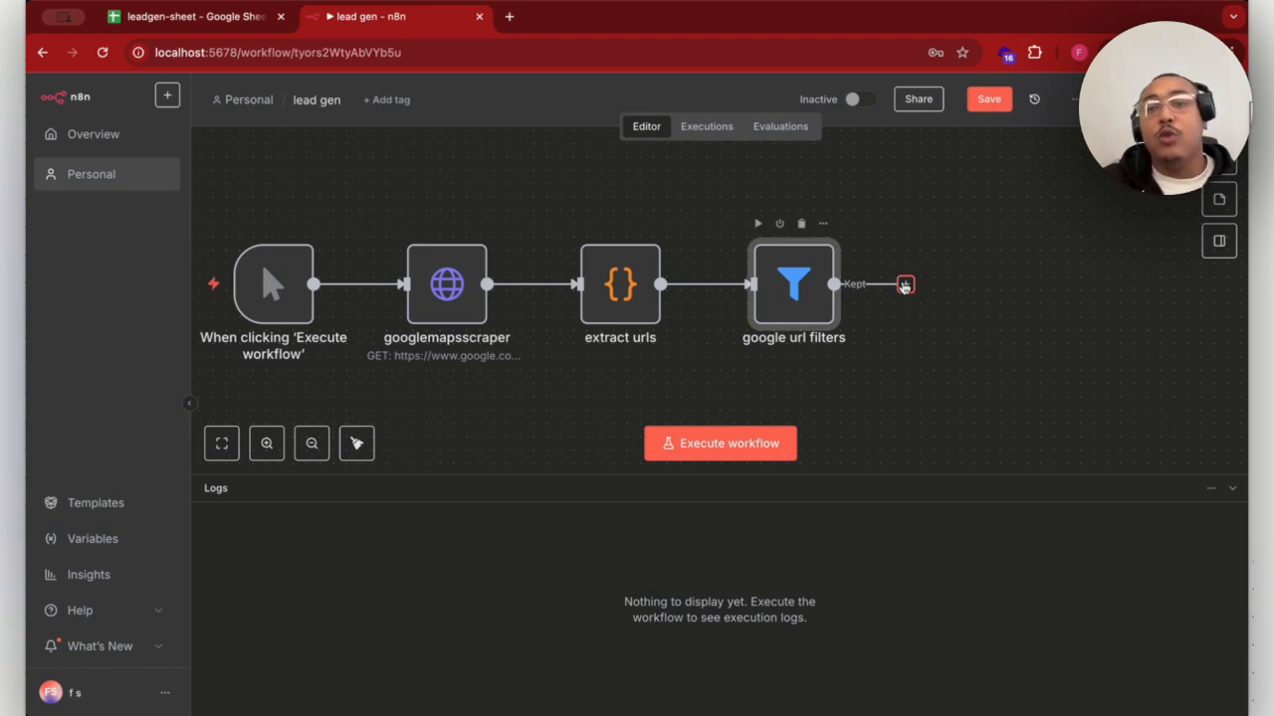
type("remio")
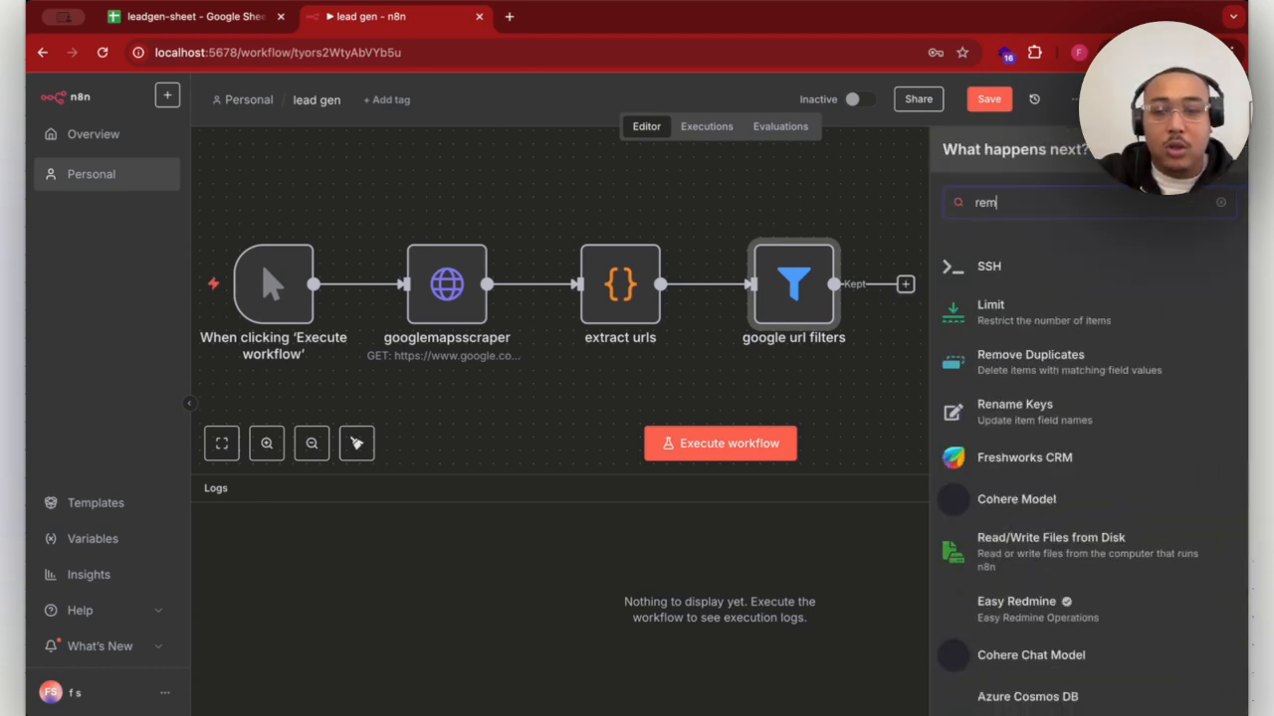
key("BackSpace")
key("BackSpace")
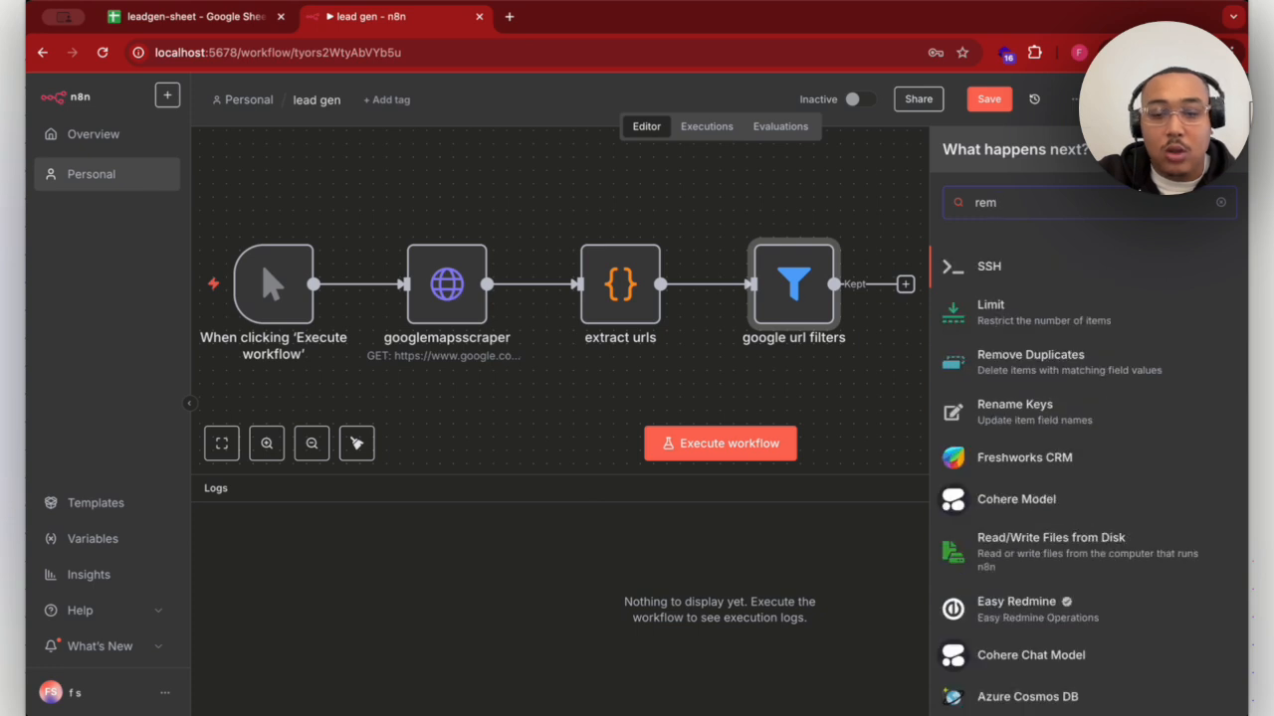
type("ov")
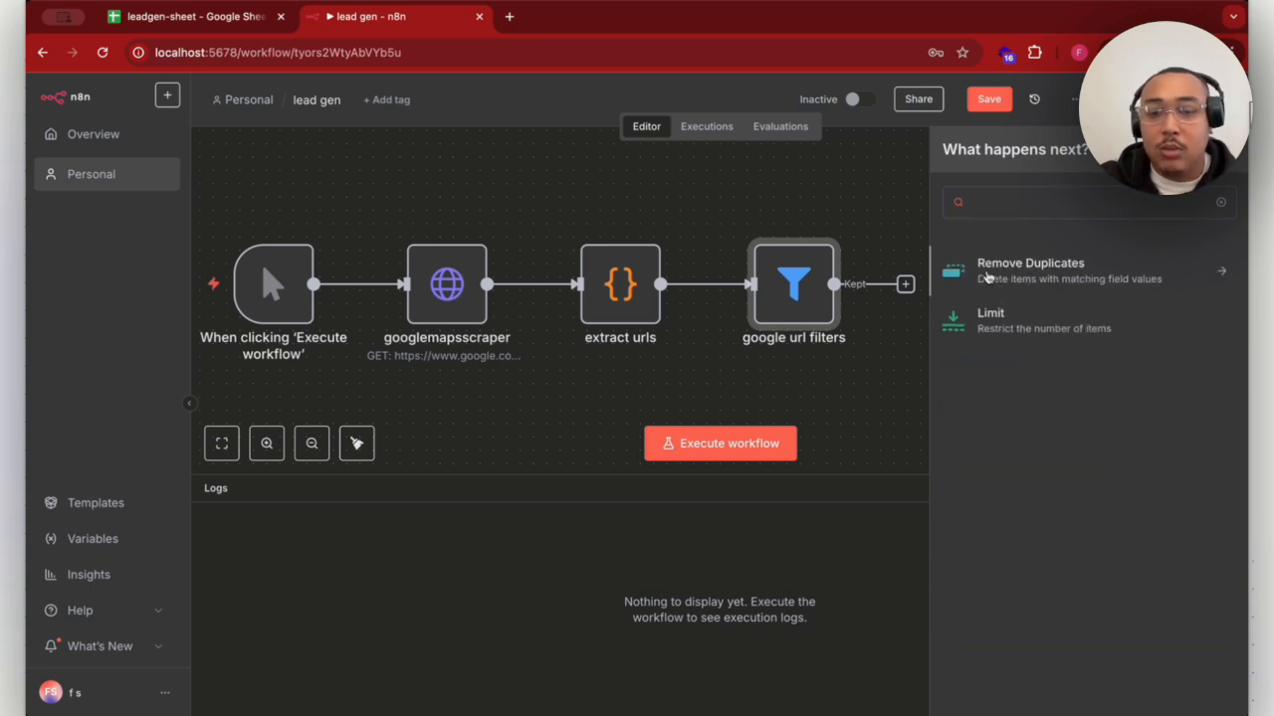
left_click(987, 275)
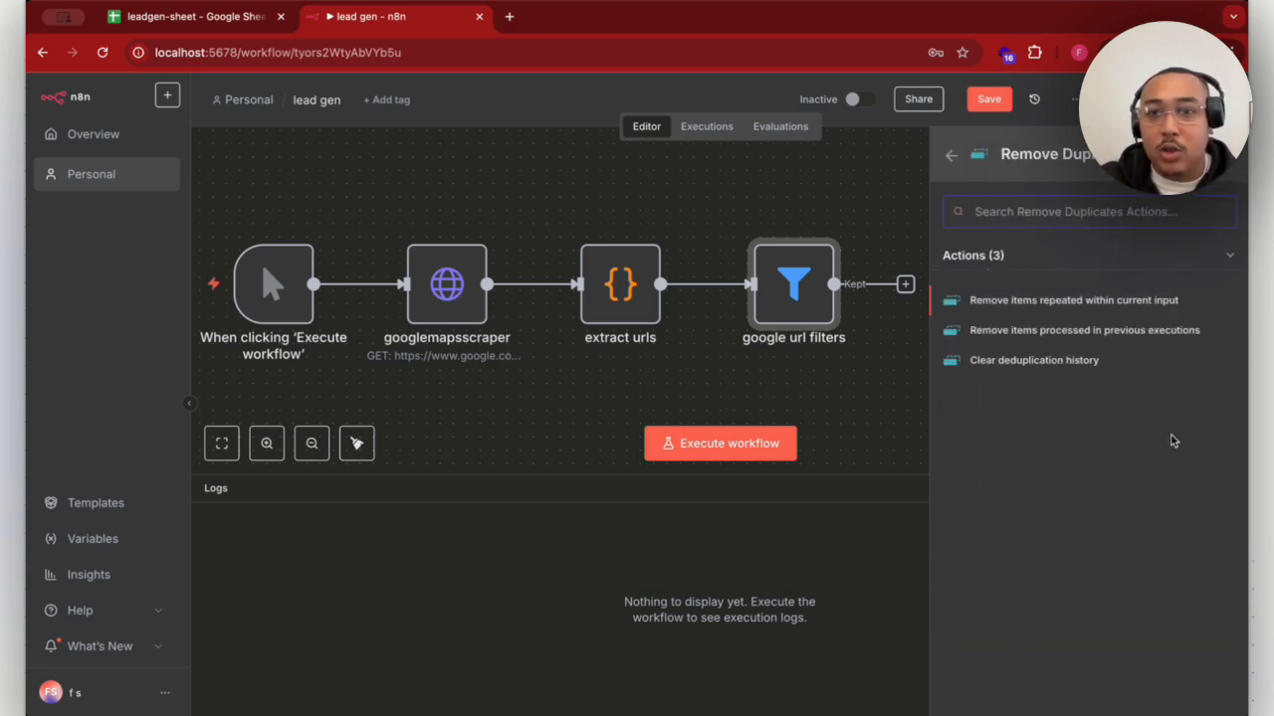
left_click(1083, 300)
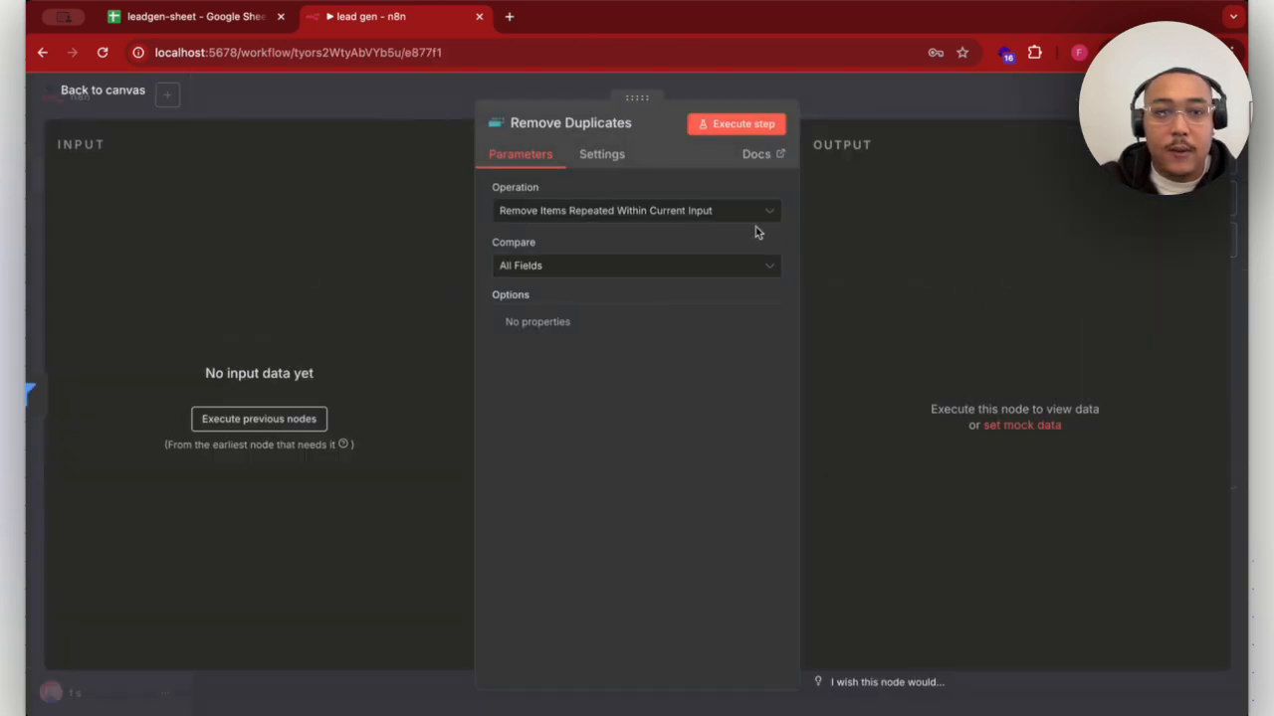
left_click(1029, 97)
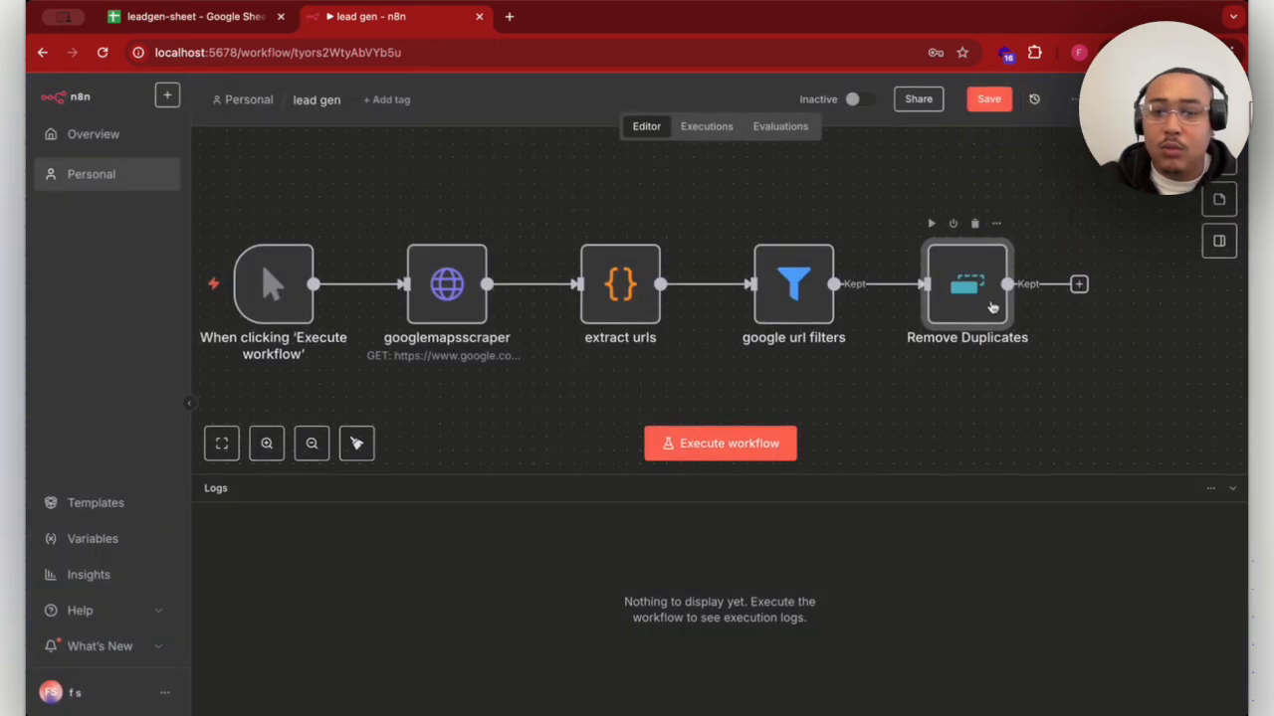
- Add a Limit node after Remove Duplicates with Max Items set to 50, and return to the canvas
scroll(980, 298, "down", 5)
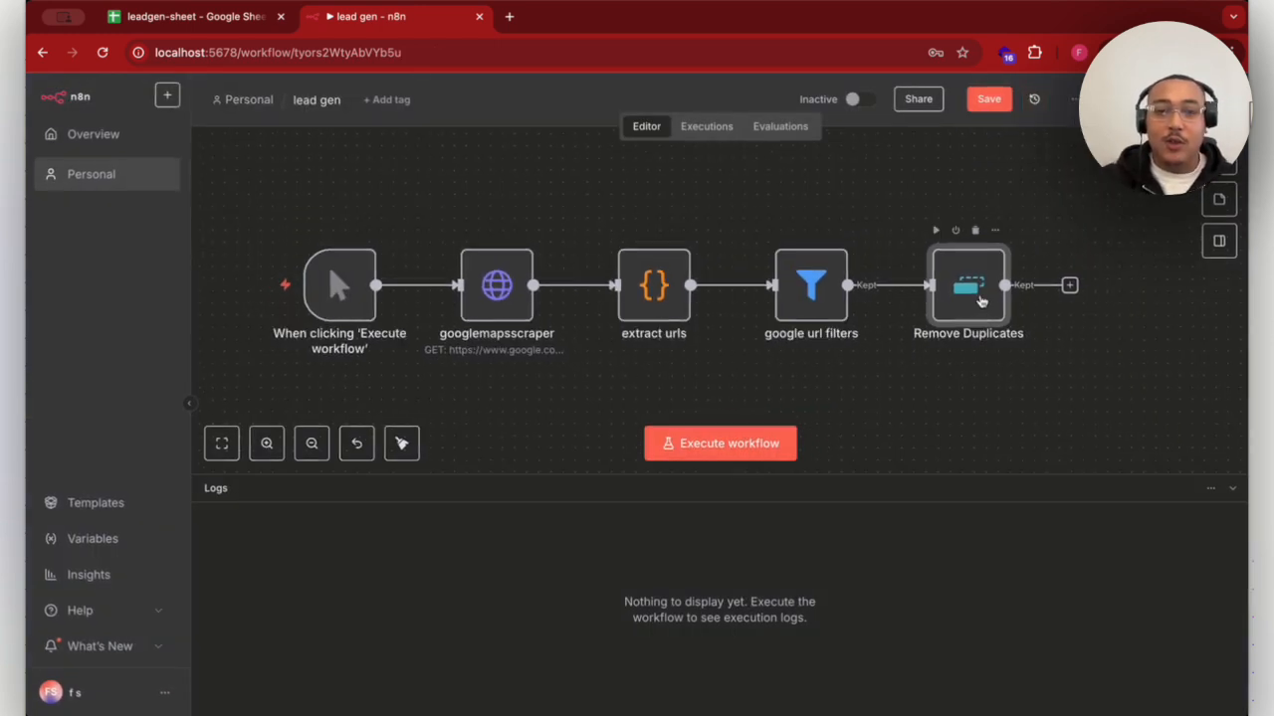
scroll(980, 298, "up", 4)
scroll(980, 298, "up", 1)
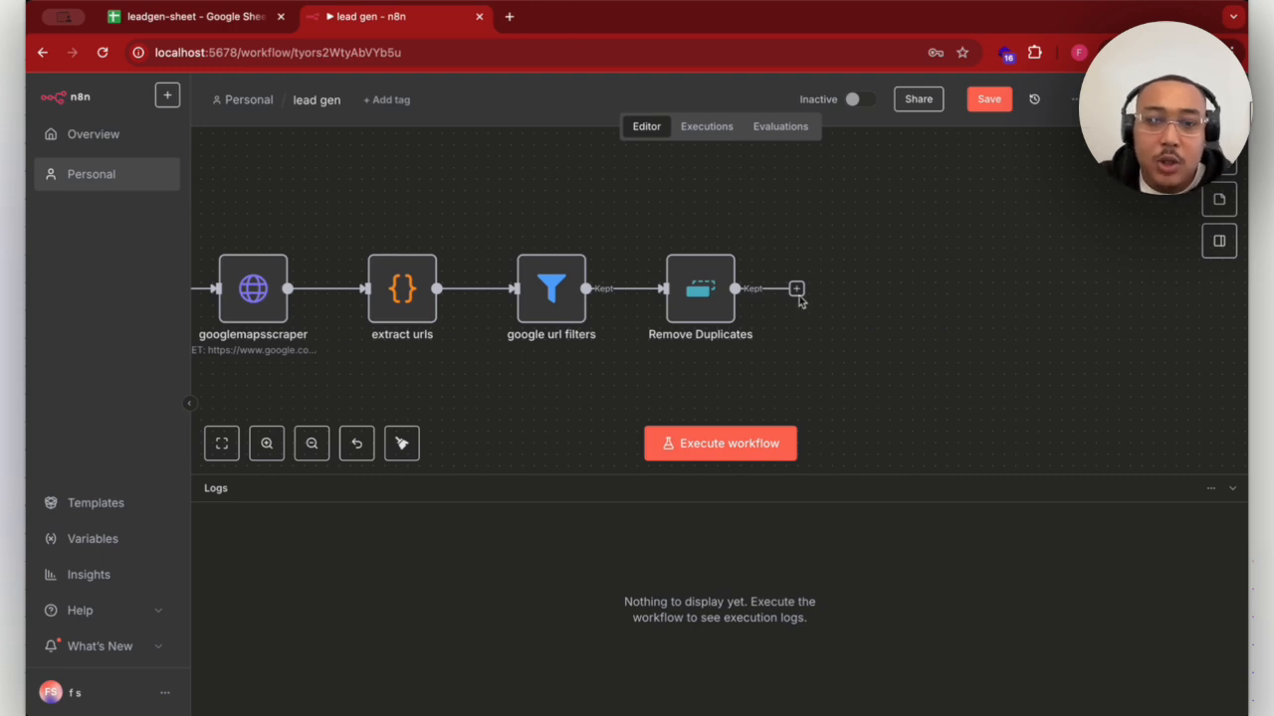
left_click(796, 289)
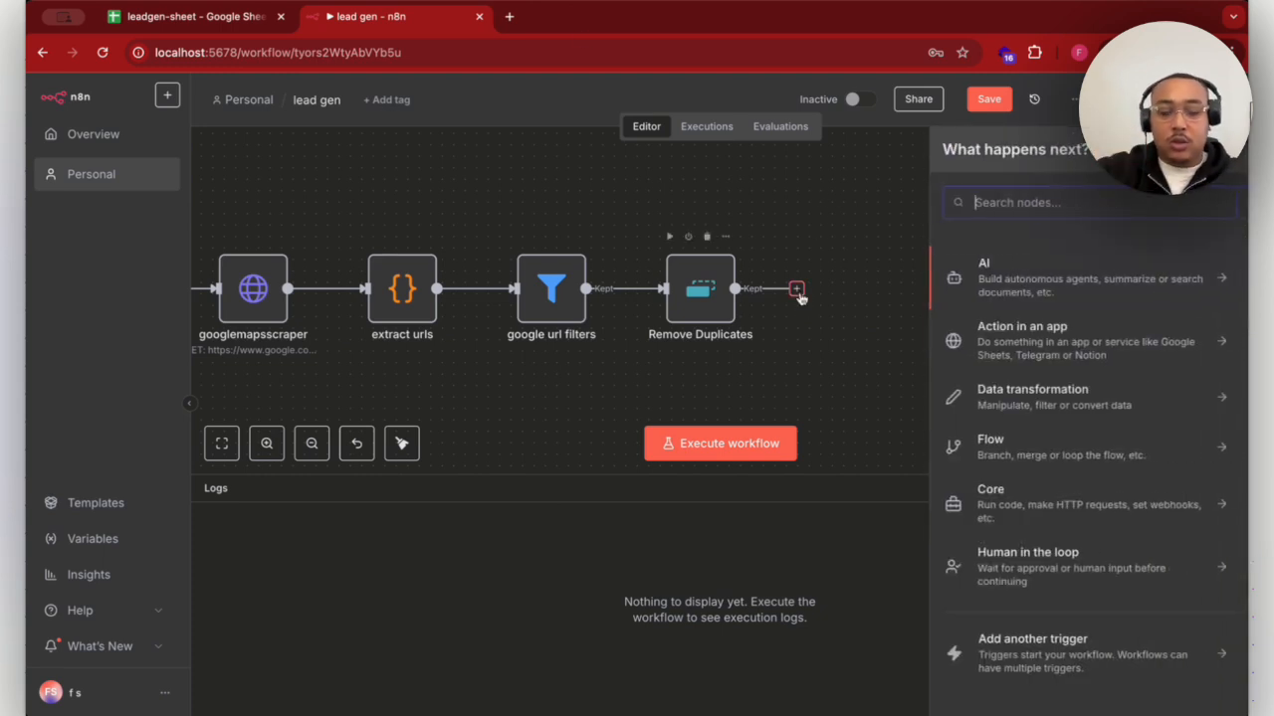
type("limit")
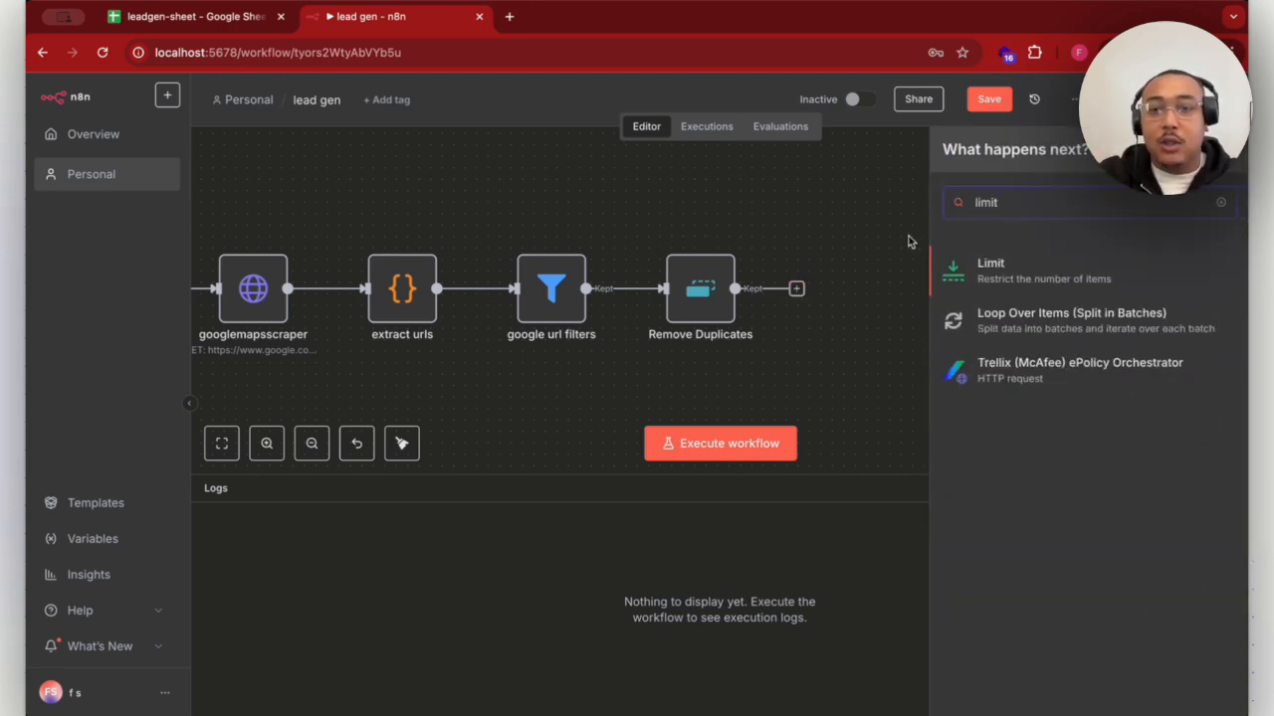
left_click(974, 270)
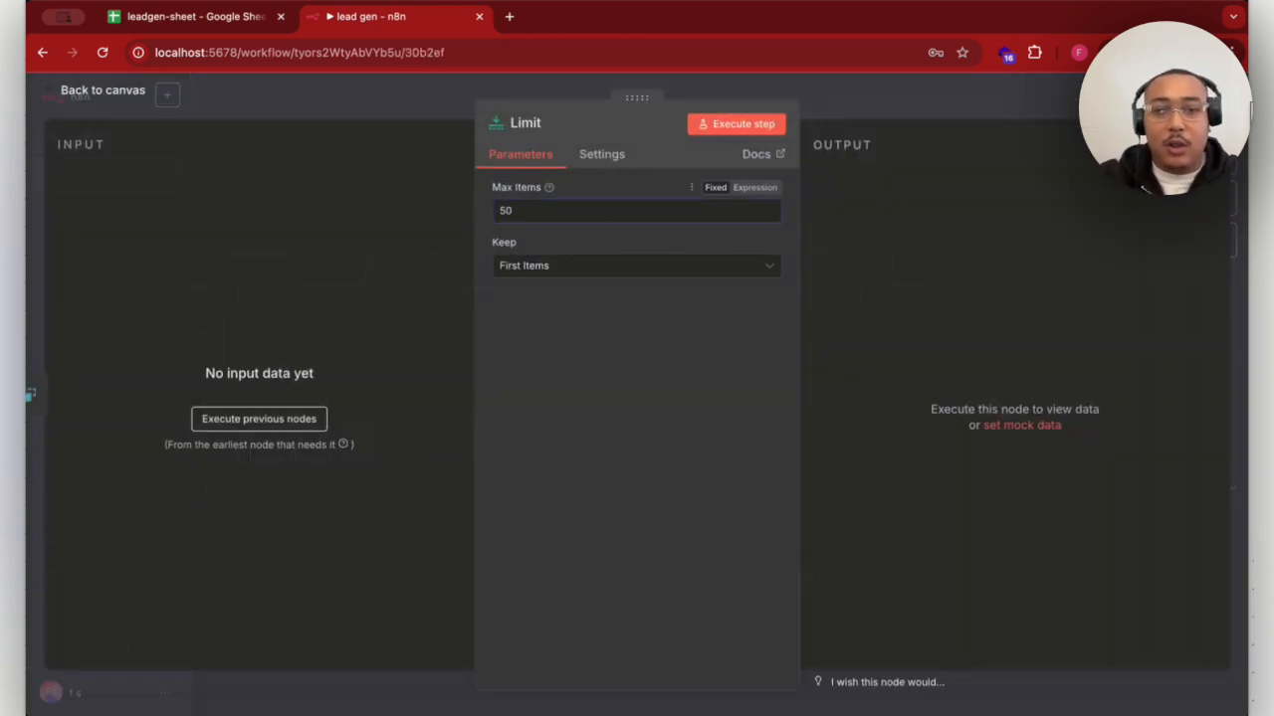
left_click(958, 105)
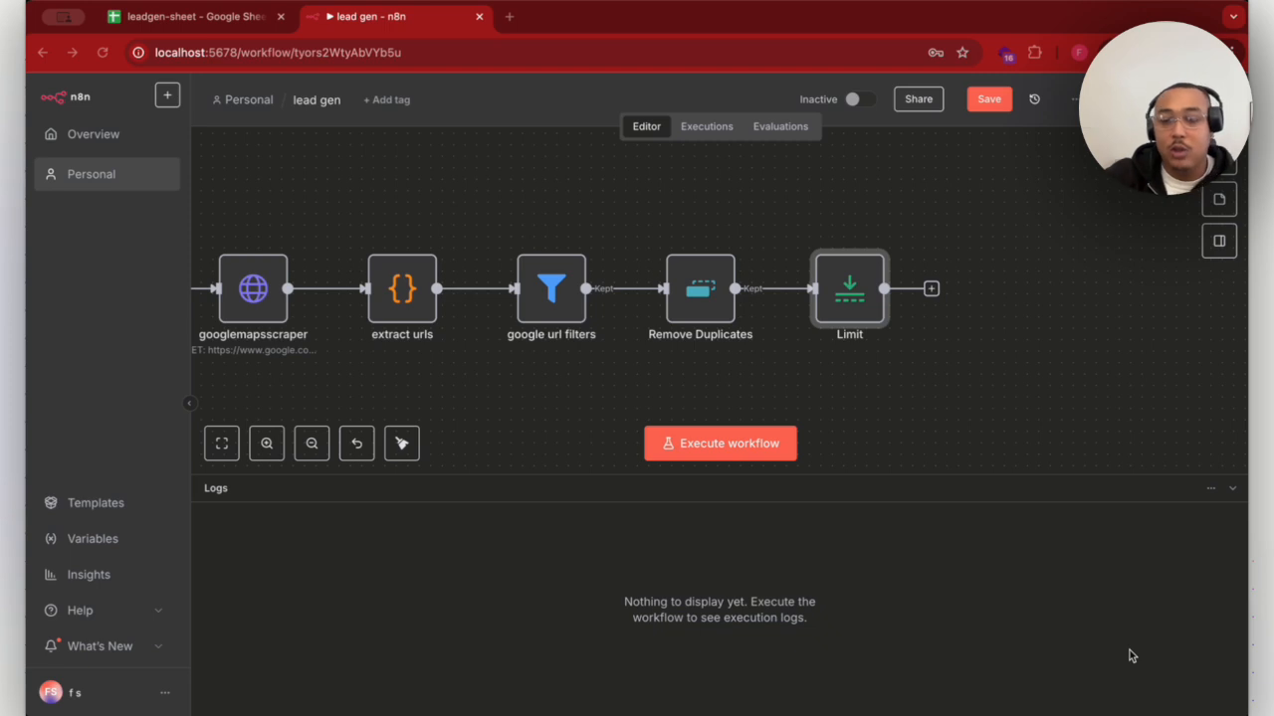
- Add a Loop Over Items (Split in Batches) node after the Limit node and return to the canvas
left_click(930, 289)
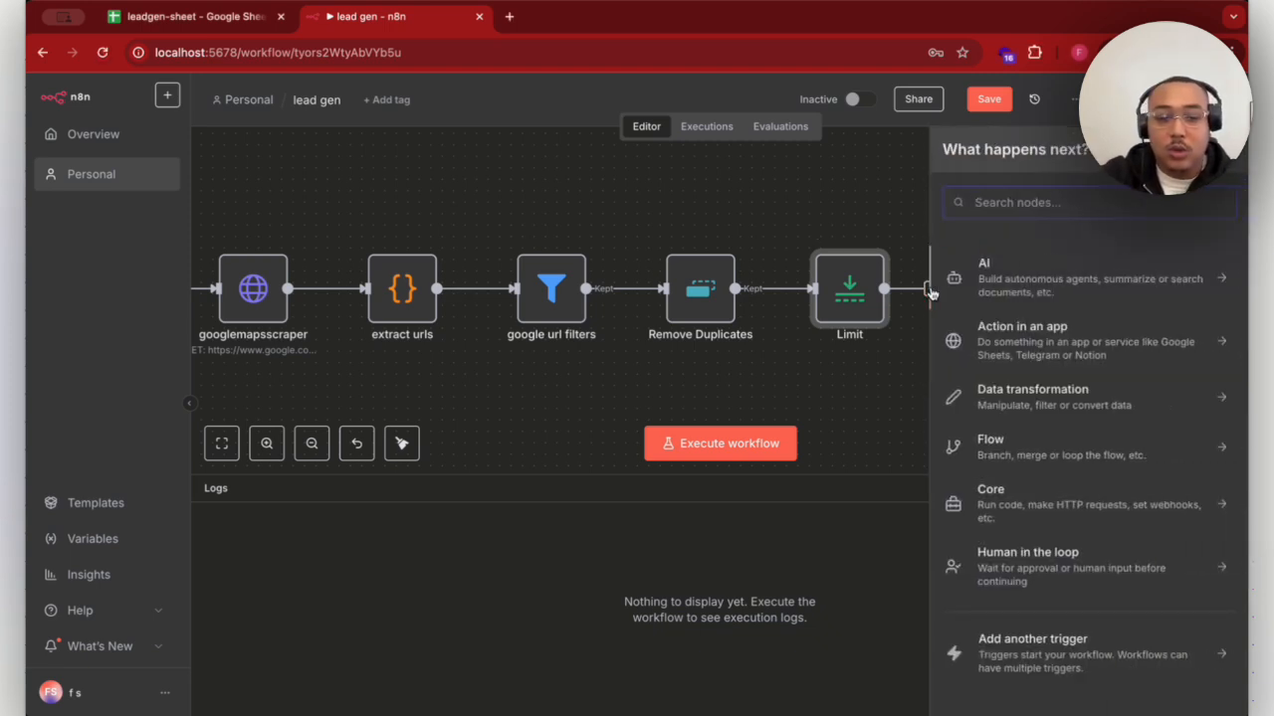
type("split")
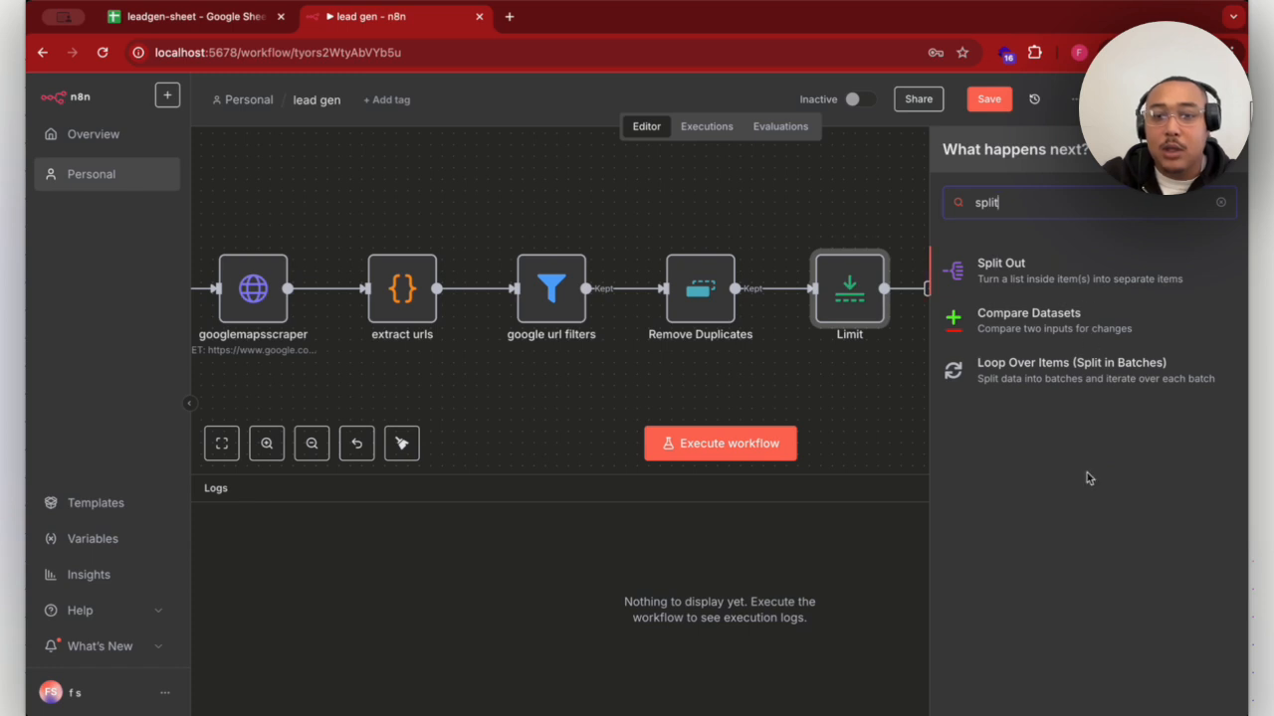
left_click(1099, 381)
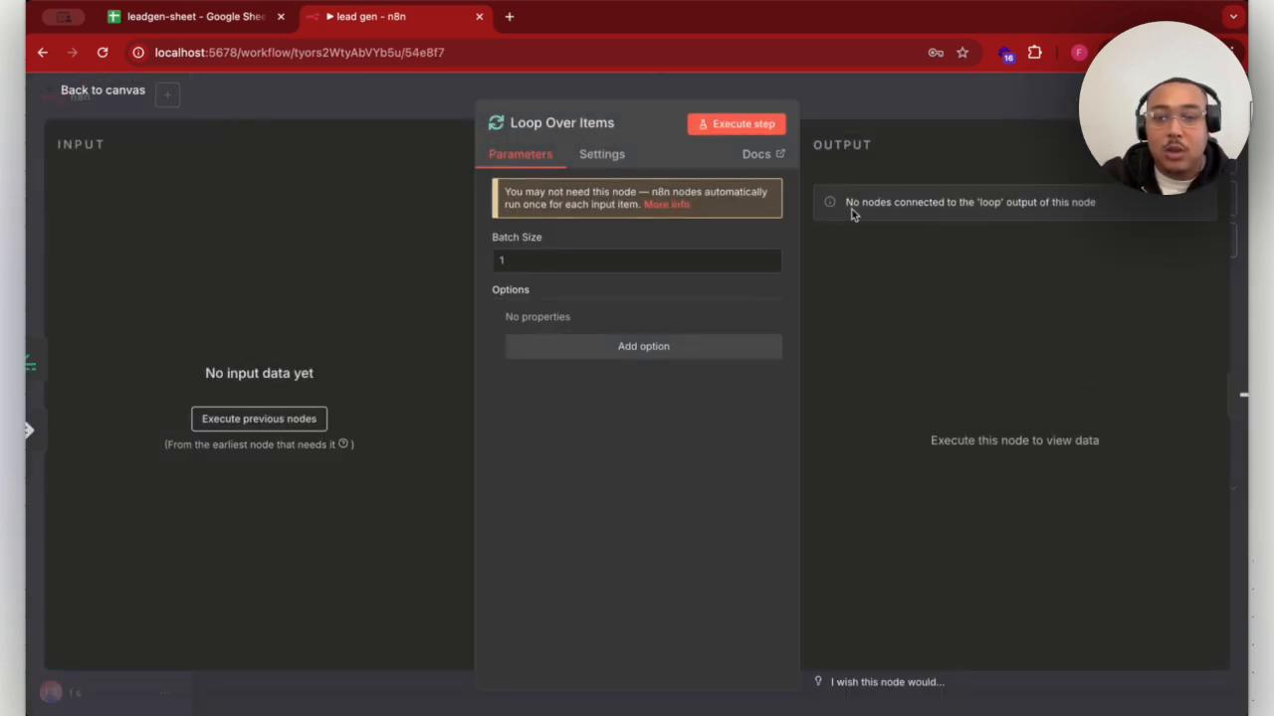
left_click(933, 105)
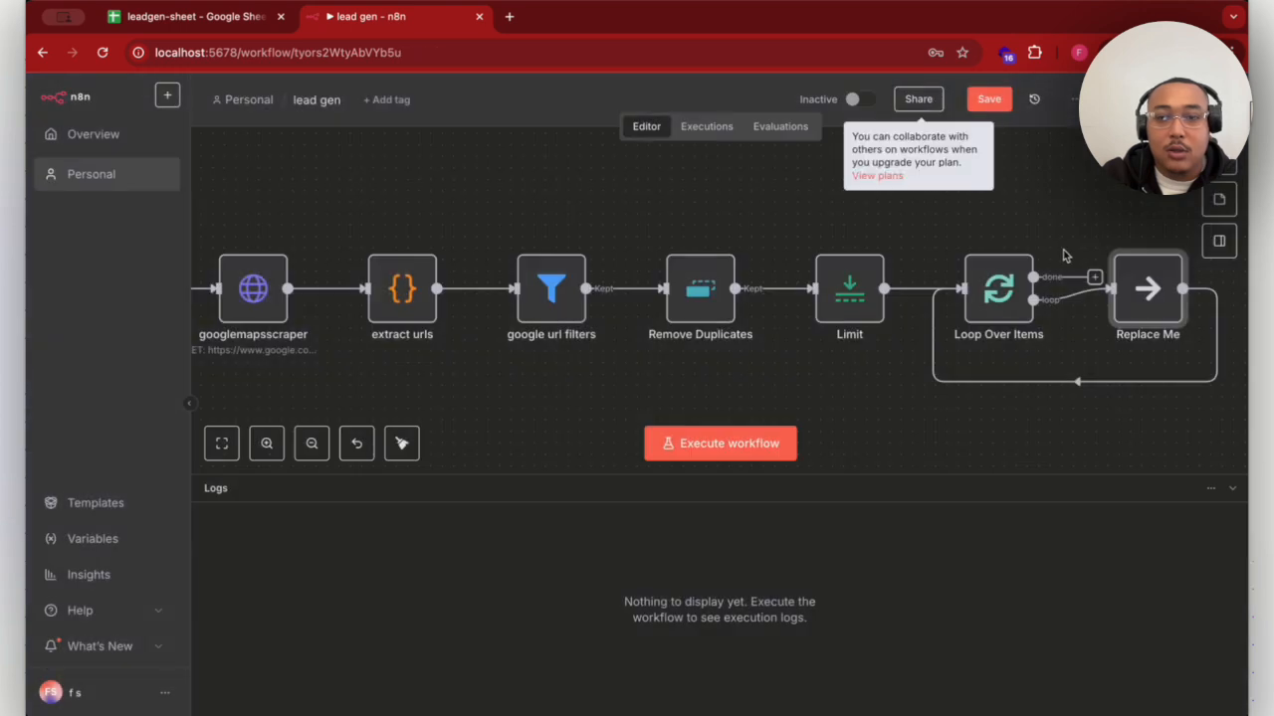
- Delete the Replace Me placeholder node from the loop branch of Loop Over Items
scroll(1062, 253, "right", 3)
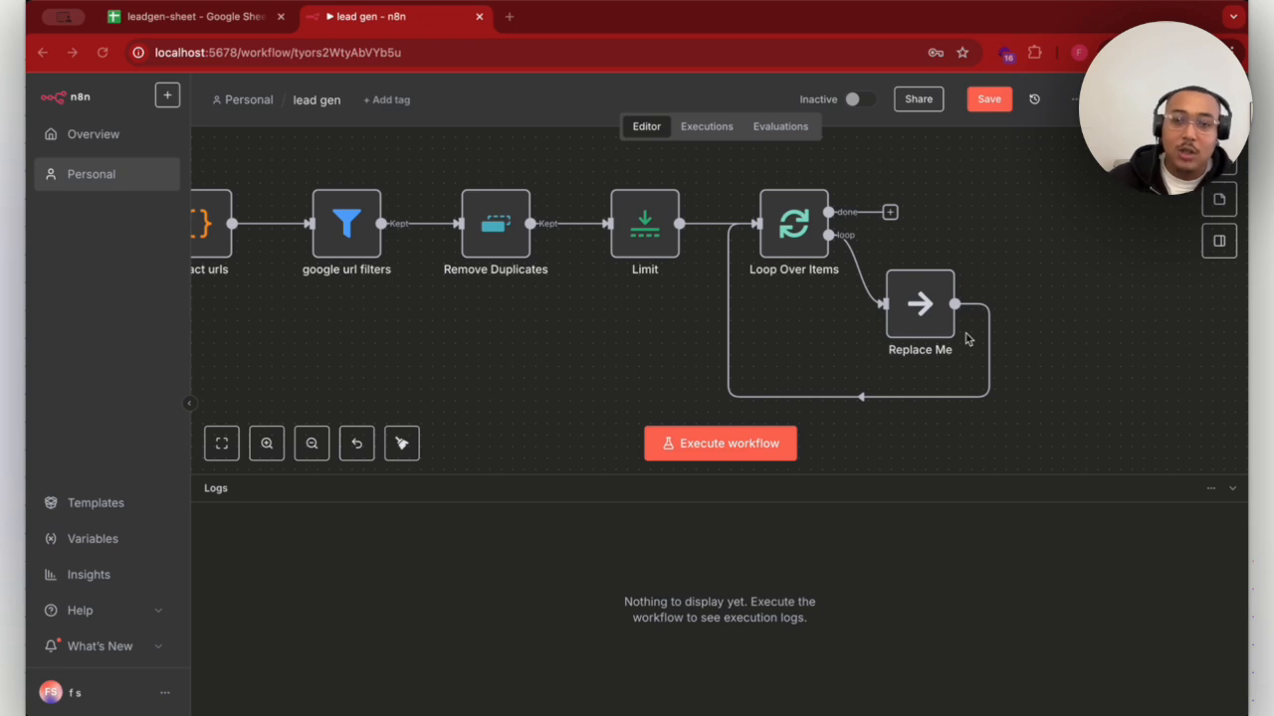
mouse_move(929, 288)
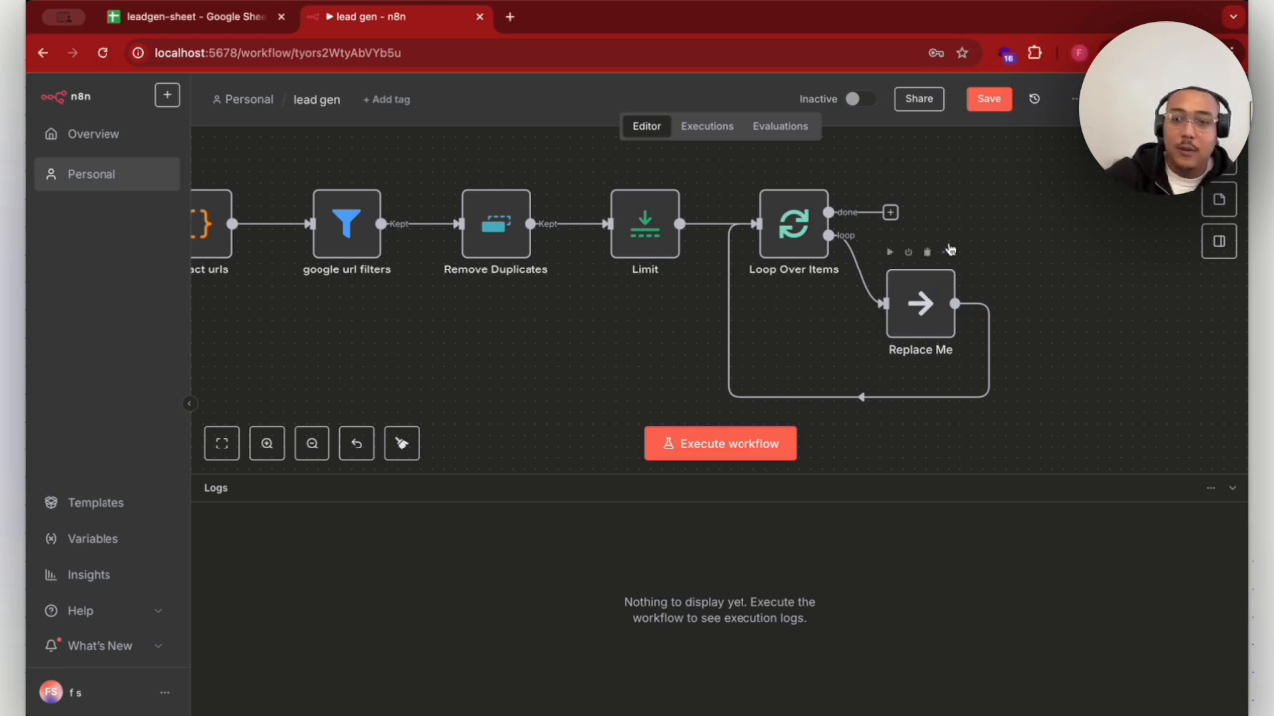
left_click(947, 253)
left_click(945, 231)
left_click(926, 252)
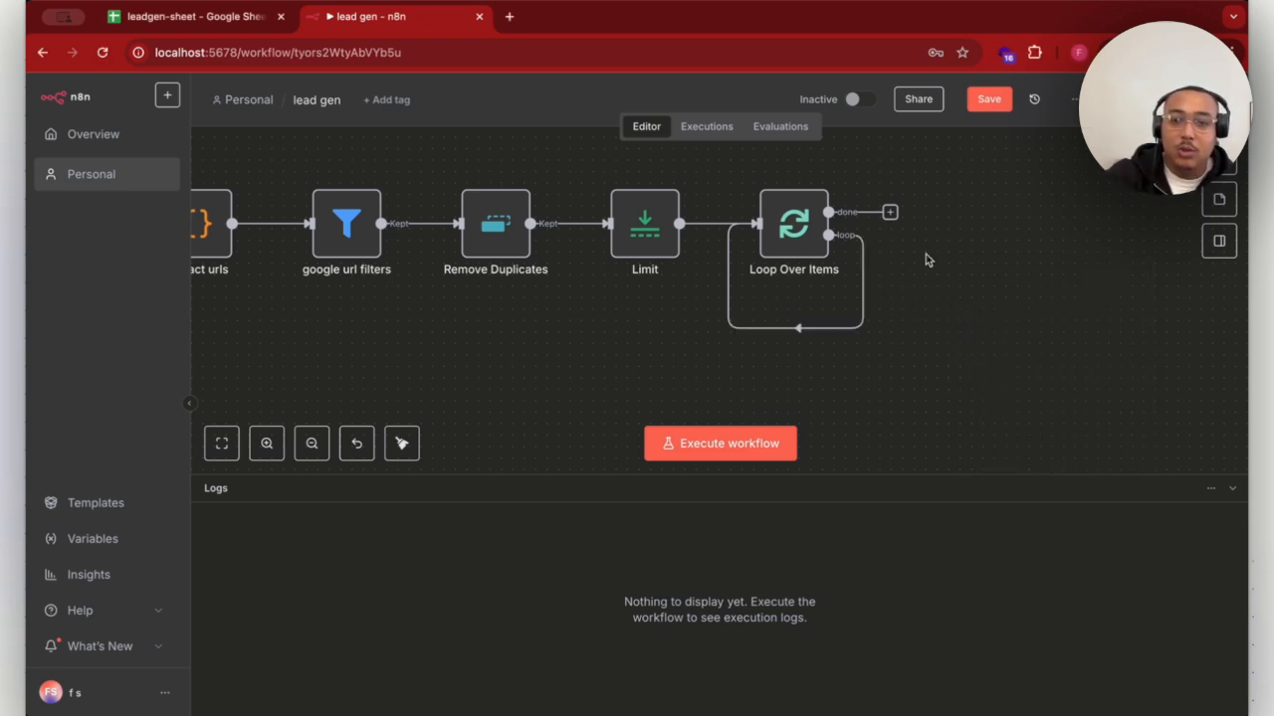
- Insert a Code node into the connection that runs from the loop output back to Loop Over Items
left_click(782, 329)
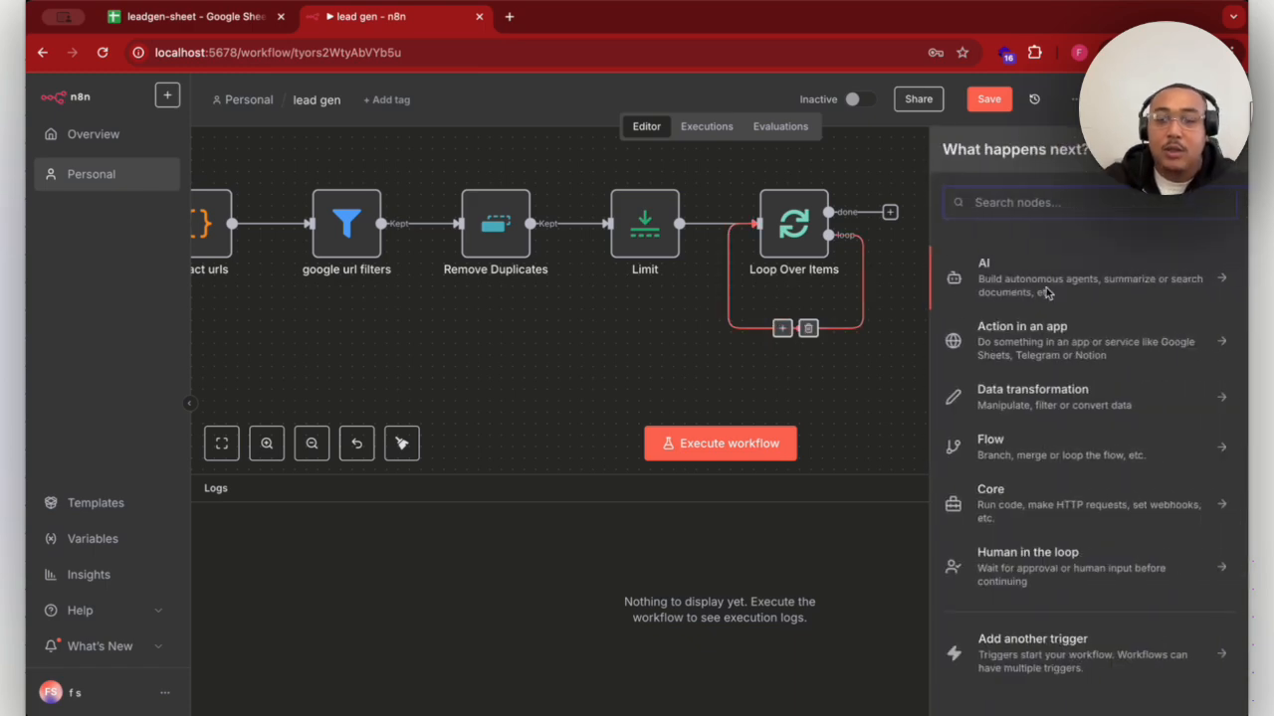
type("code")
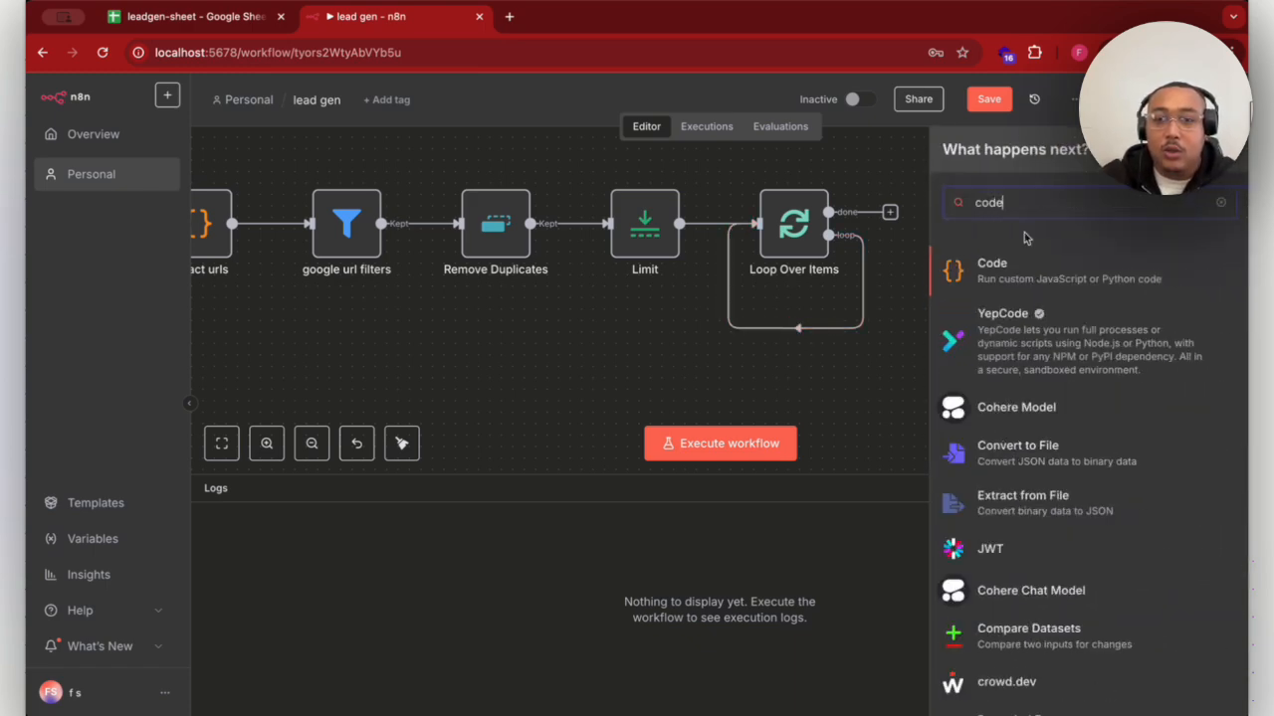
left_click(968, 266)
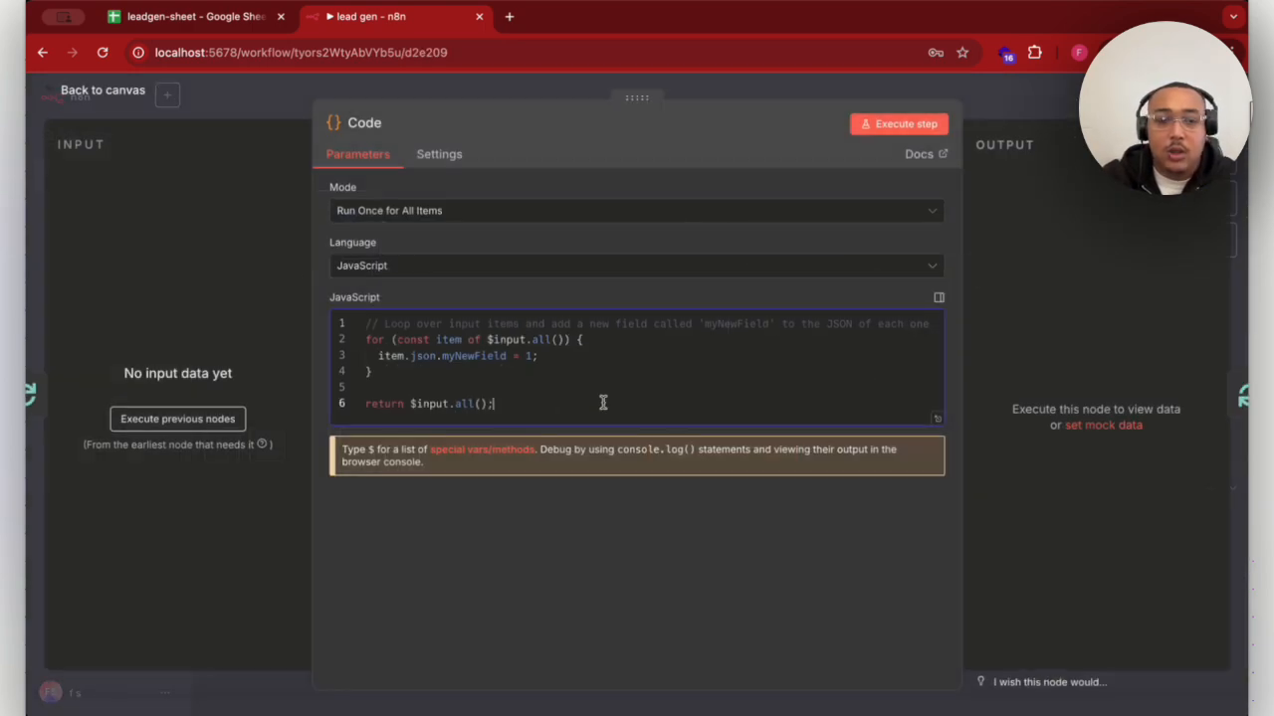
- Replace the Code node's default JavaScript with the script returning each website's base URL plus its /contact, /about, /privacy and /terms pages, and return to the canvas
left_click_drag(598, 402, 279, 331)
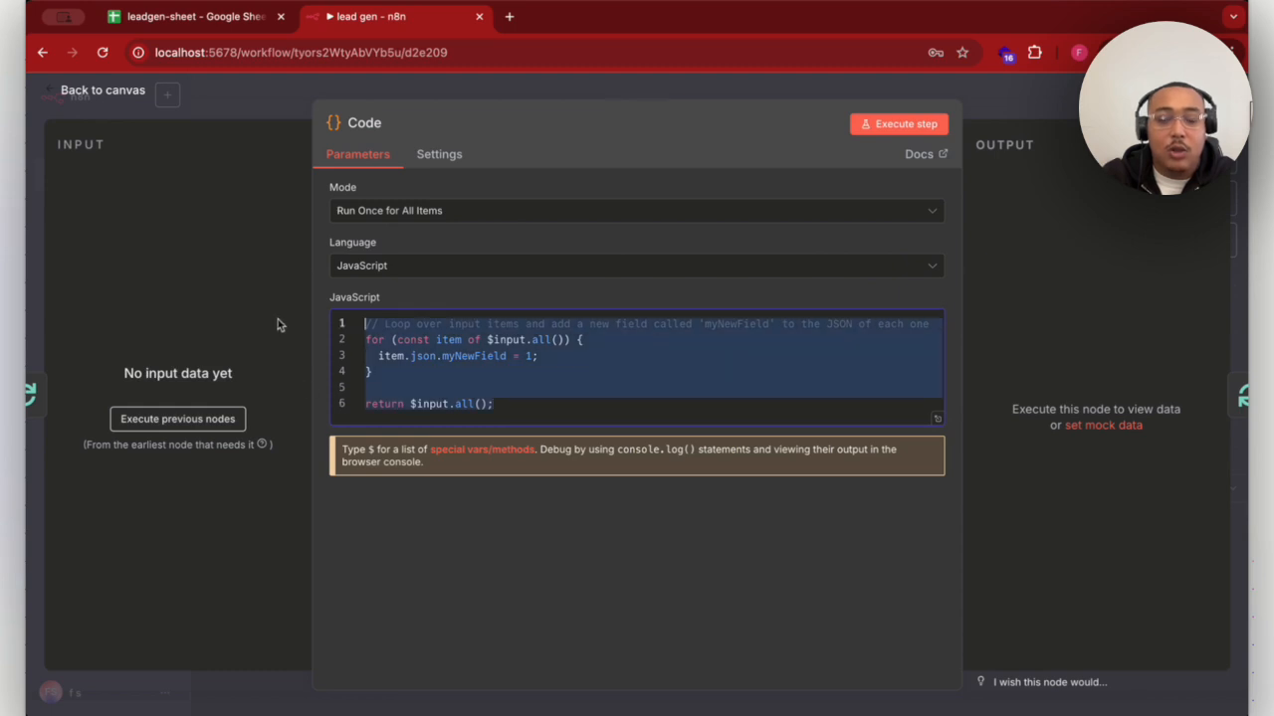
key("ctrl+v")
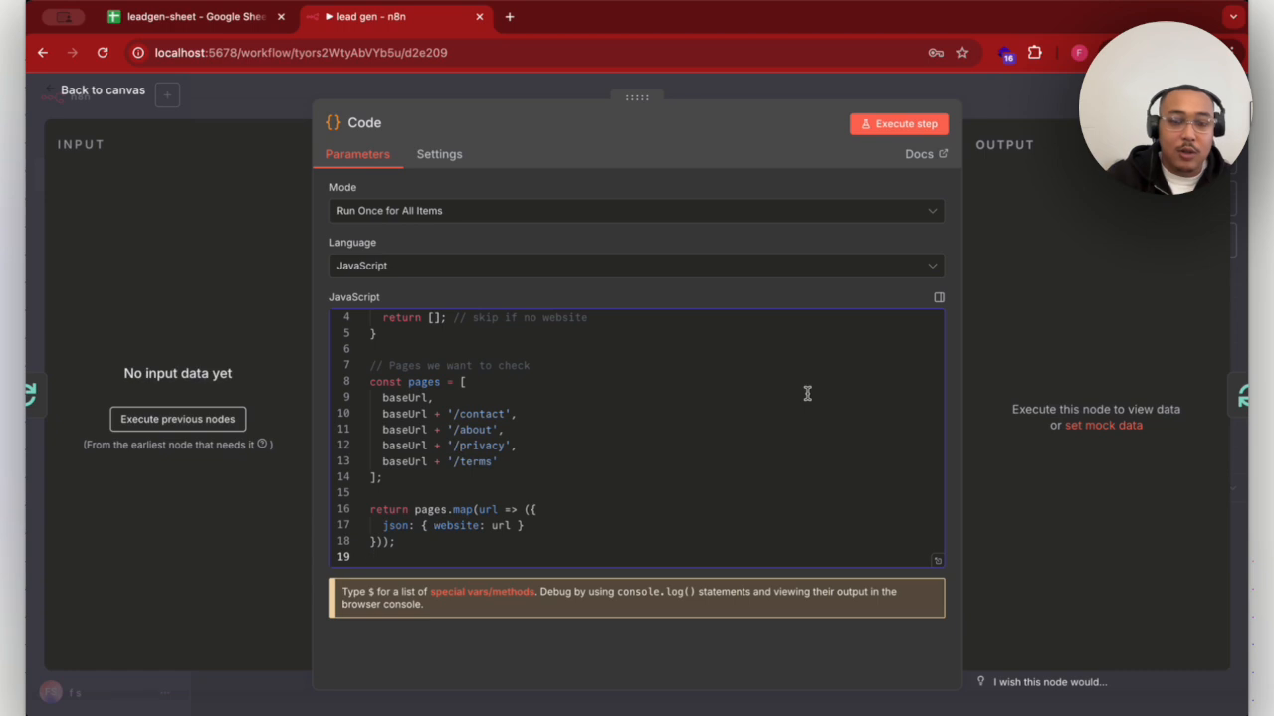
scroll(807, 393, "up", 2)
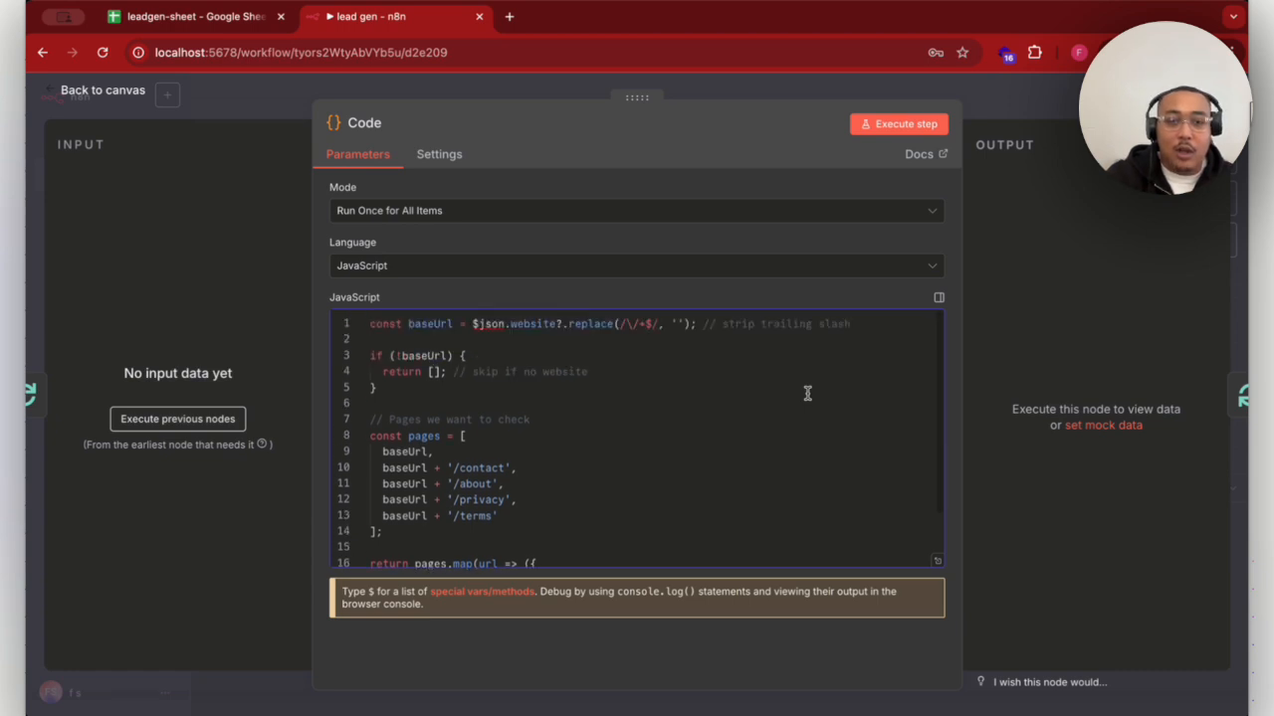
scroll(806, 393, "down", 3)
scroll(807, 393, "up", 2)
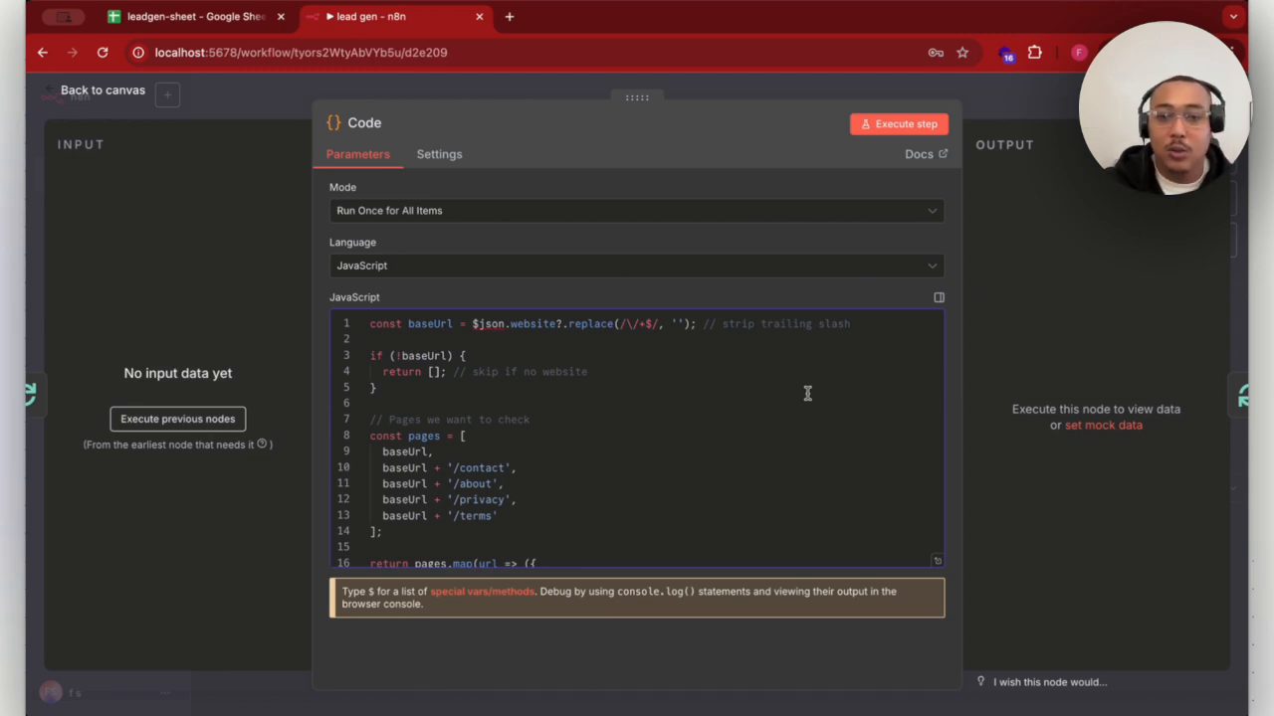
left_click(1017, 109)
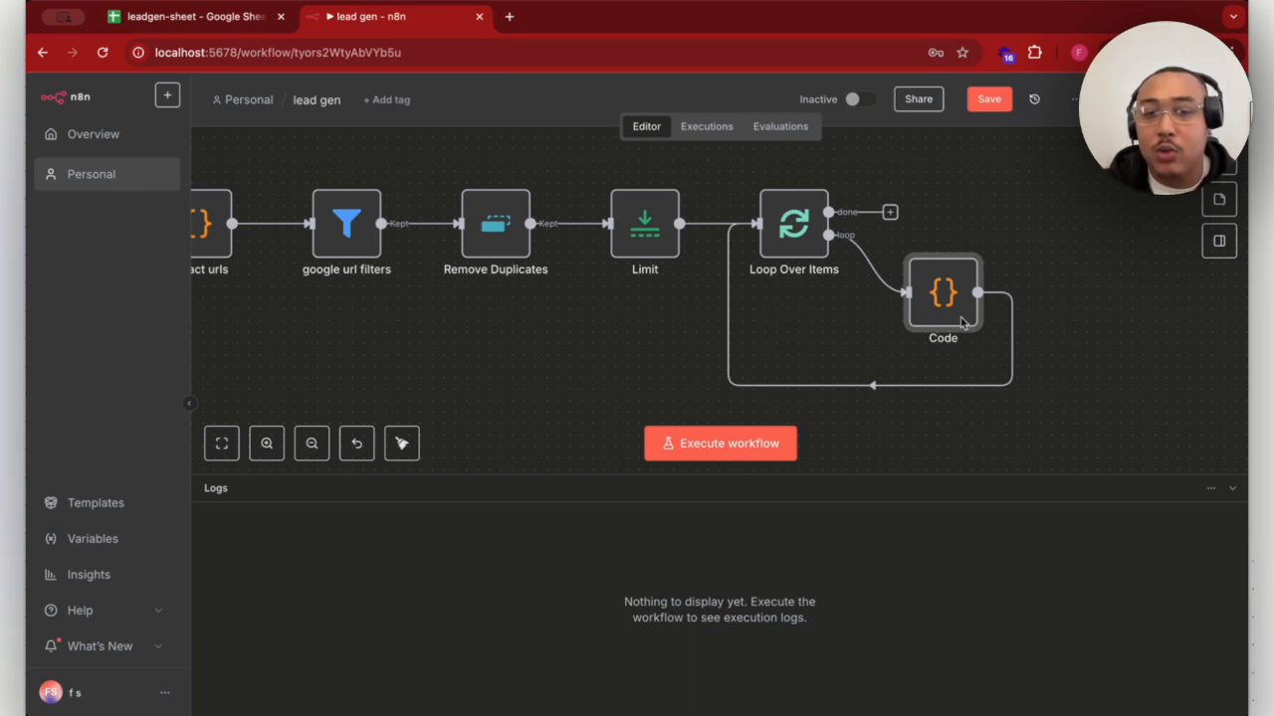
- Rename the Code node in the loop branch as "extract subpages"
left_click(970, 242)
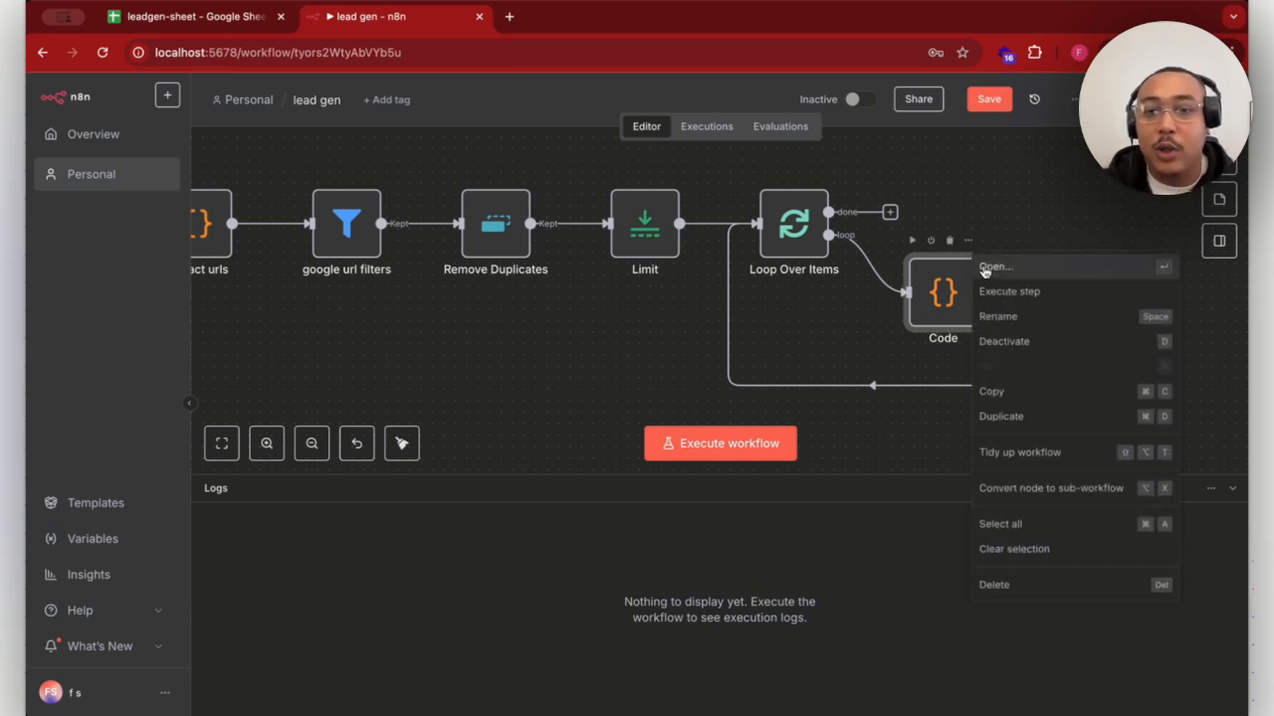
left_click(990, 318)
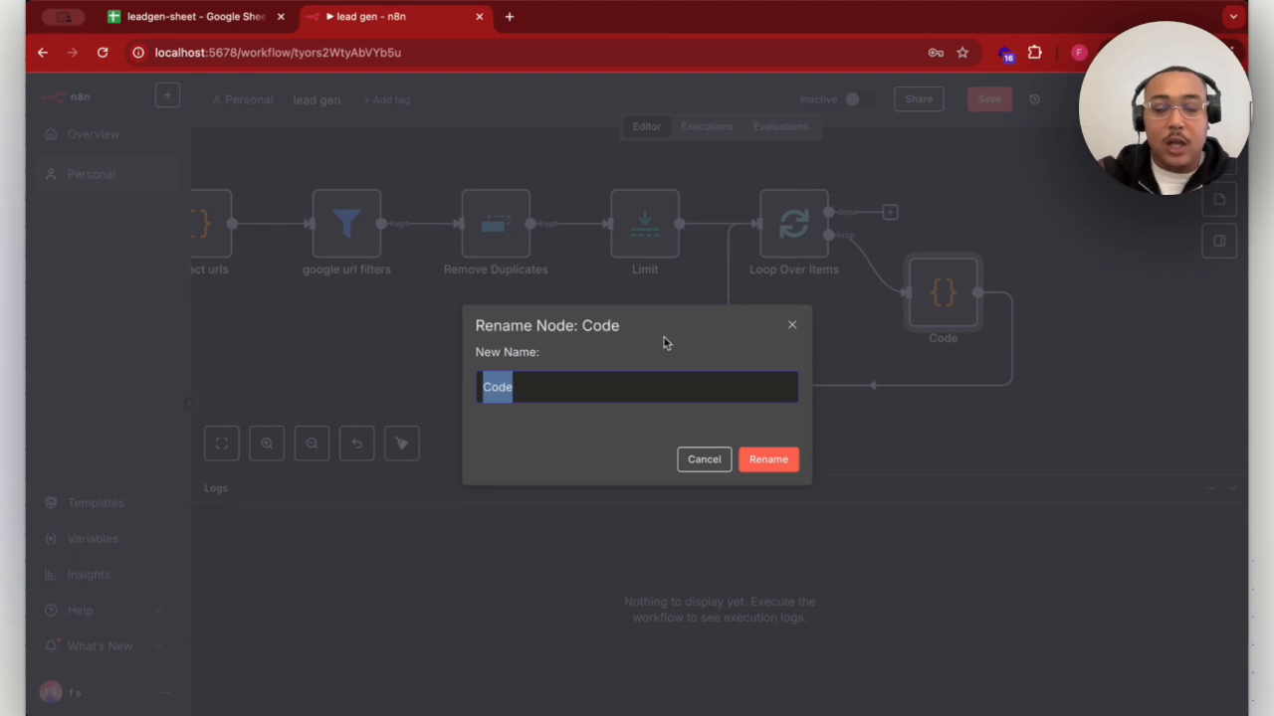
type("ext")
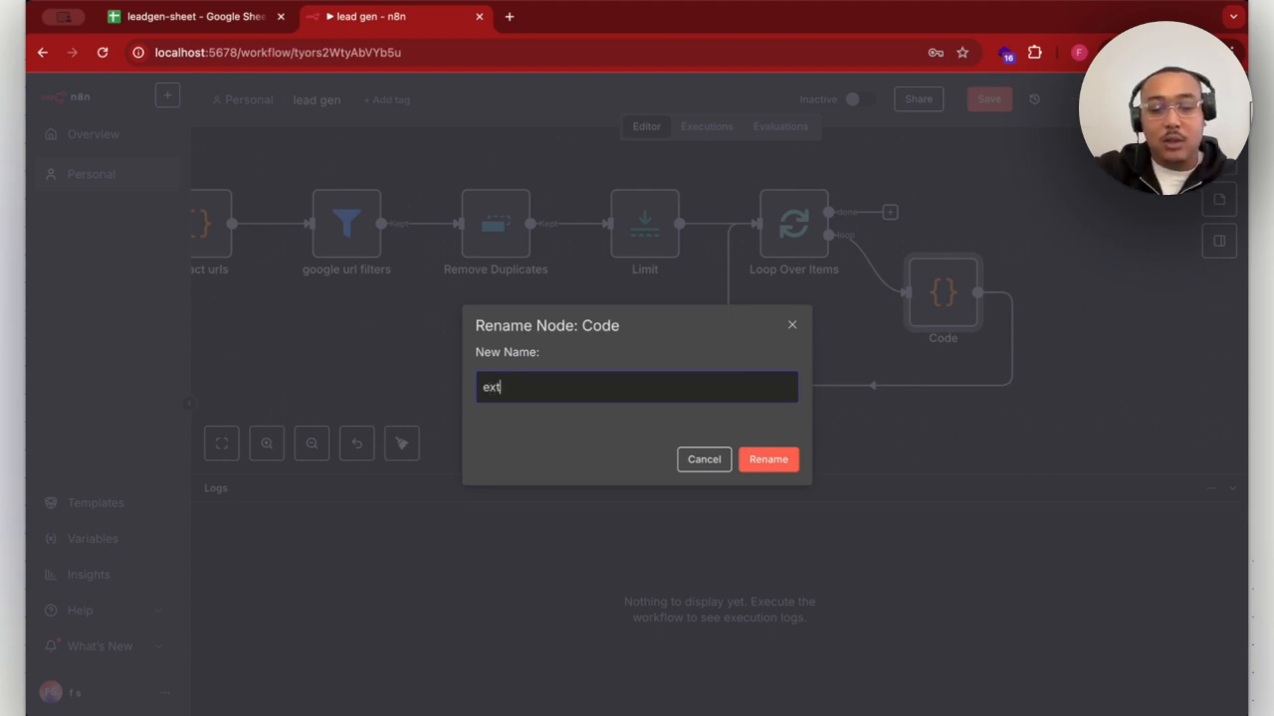
type("ract subpages")
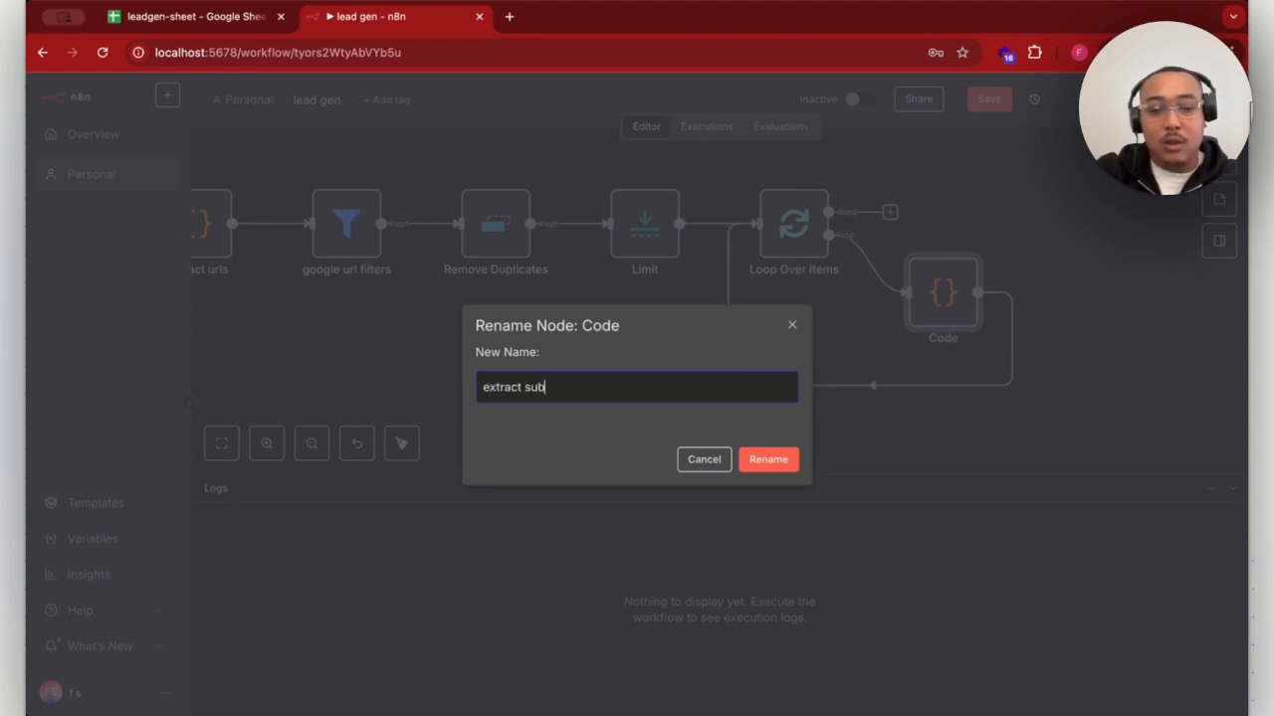
left_click(784, 456)
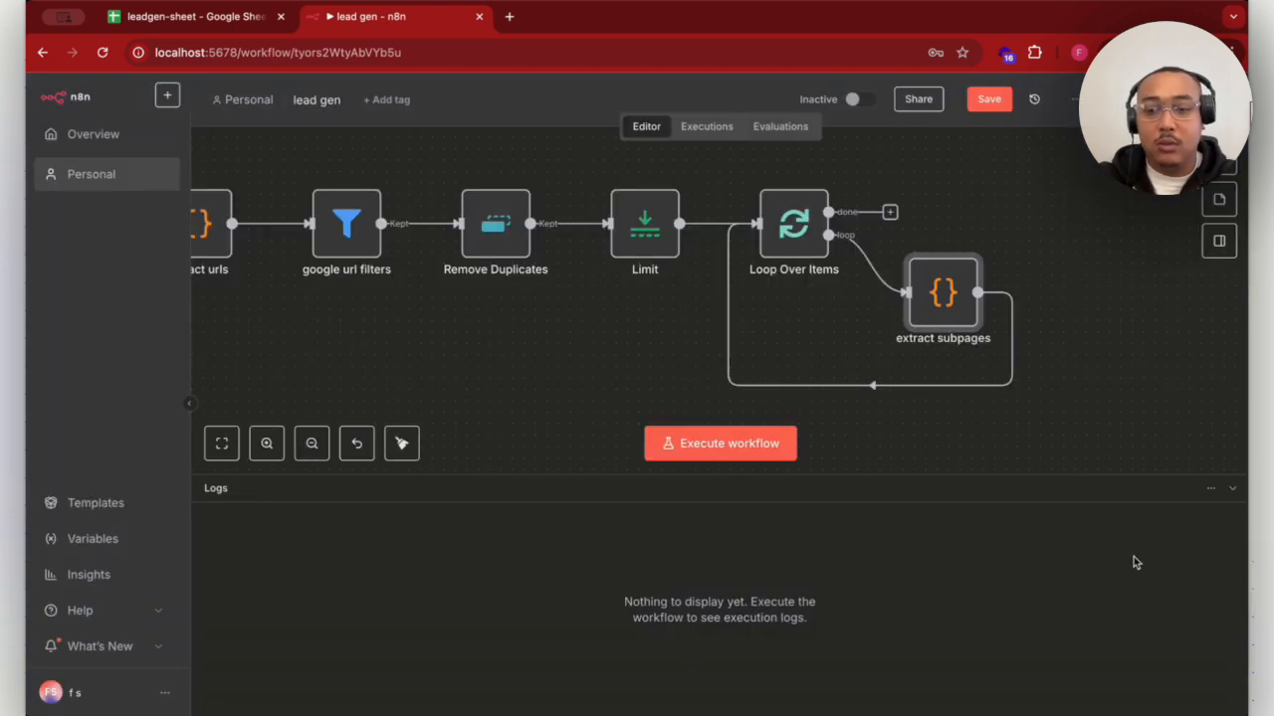
- Insert an HTTP Request node into the connection running from extract subpages back to Loop Over Items
scroll(845, 367, "right", 1)
scroll(843, 367, "right", 3)
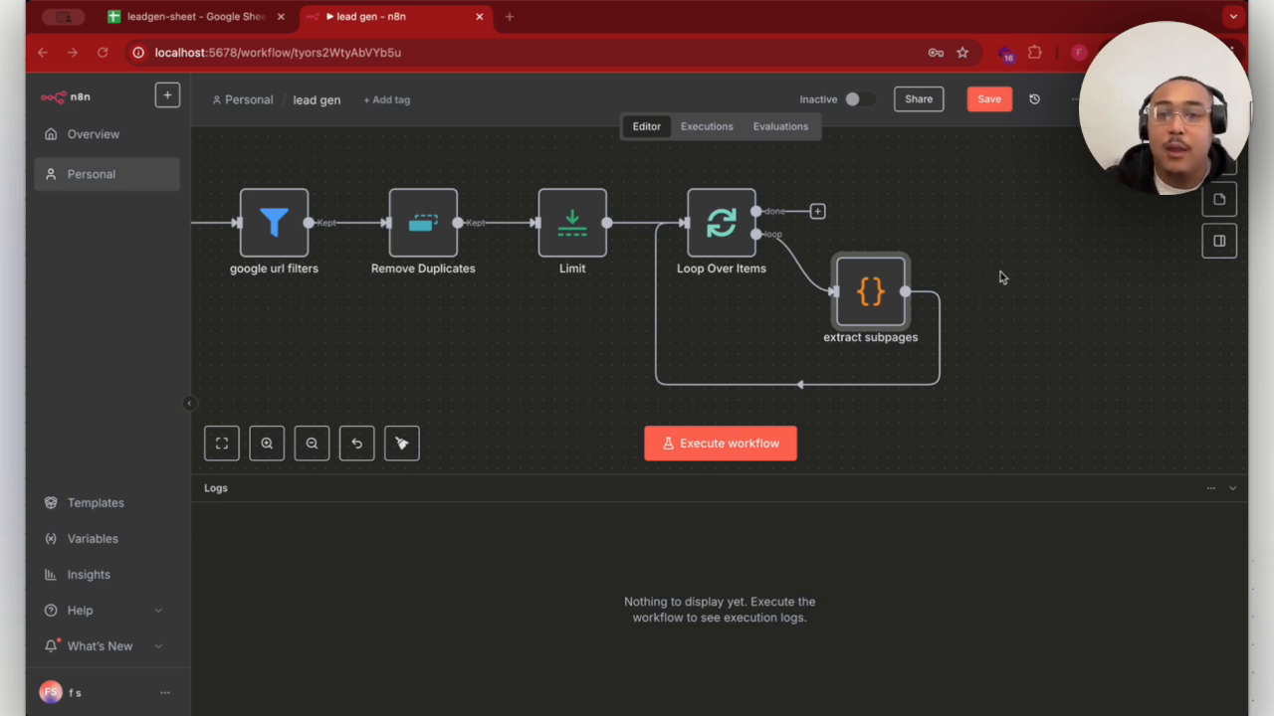
left_click(936, 250)
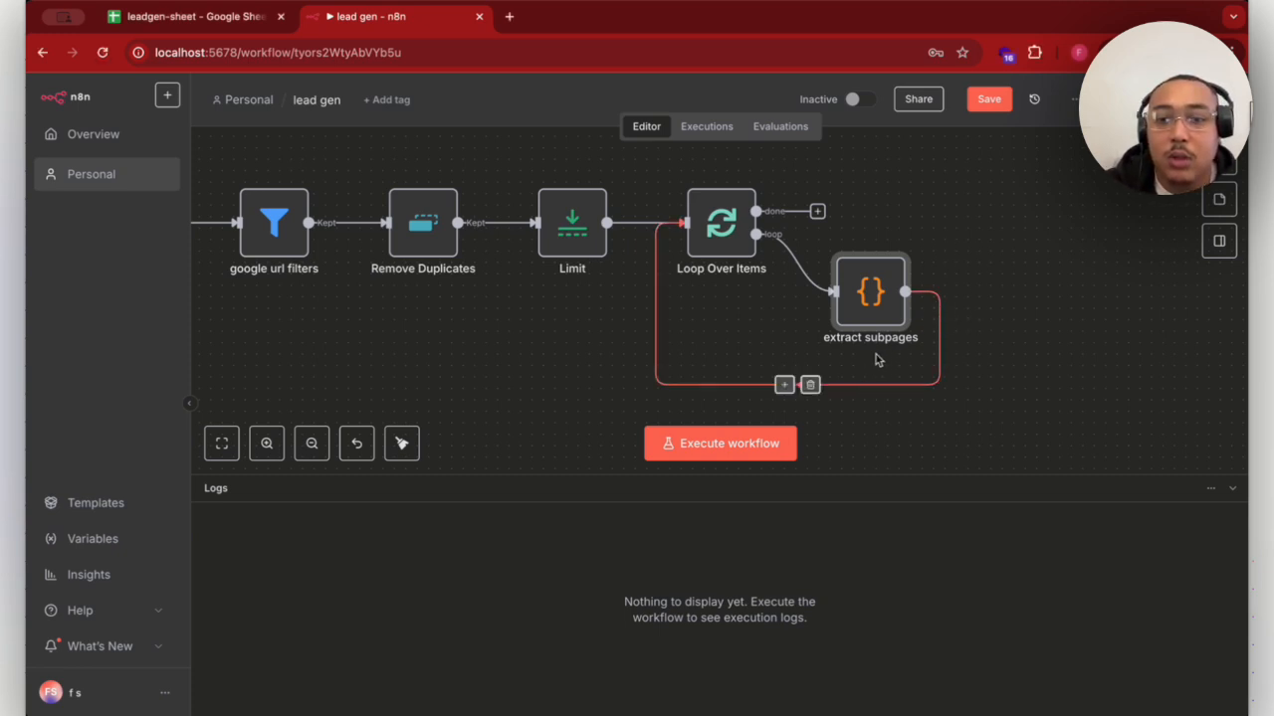
left_click(784, 385)
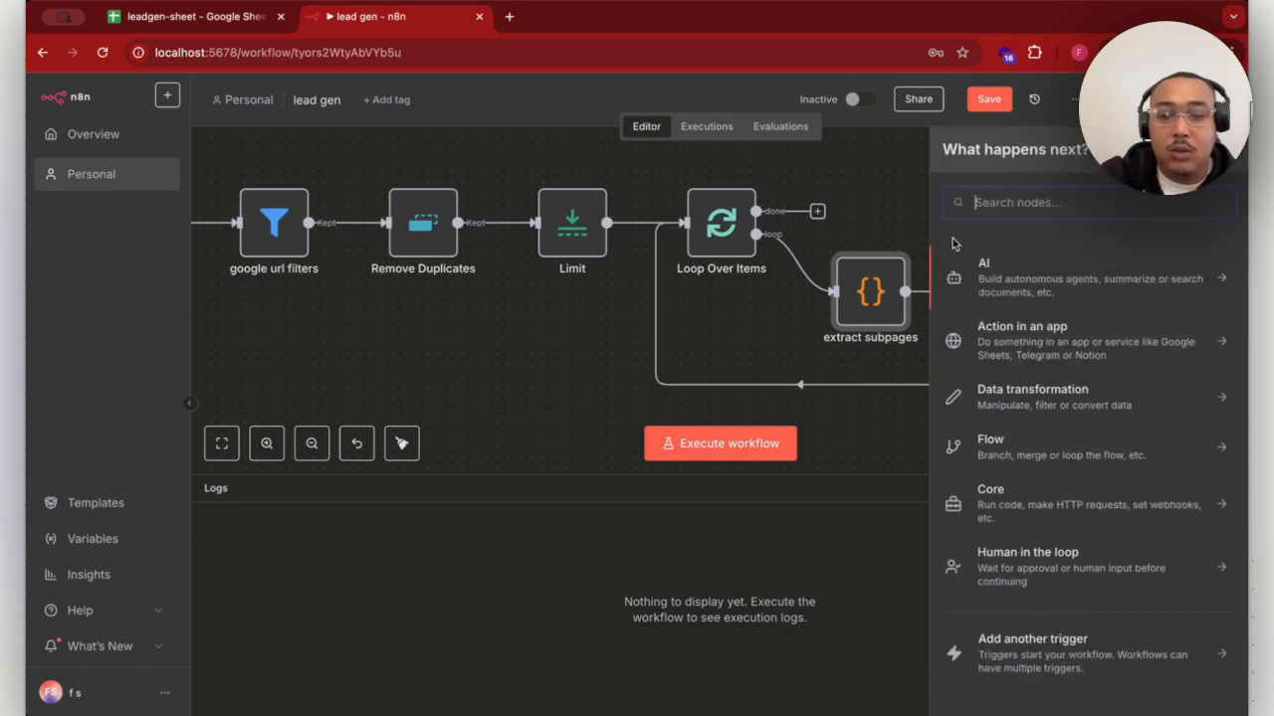
type("htt")
left_click(990, 291)
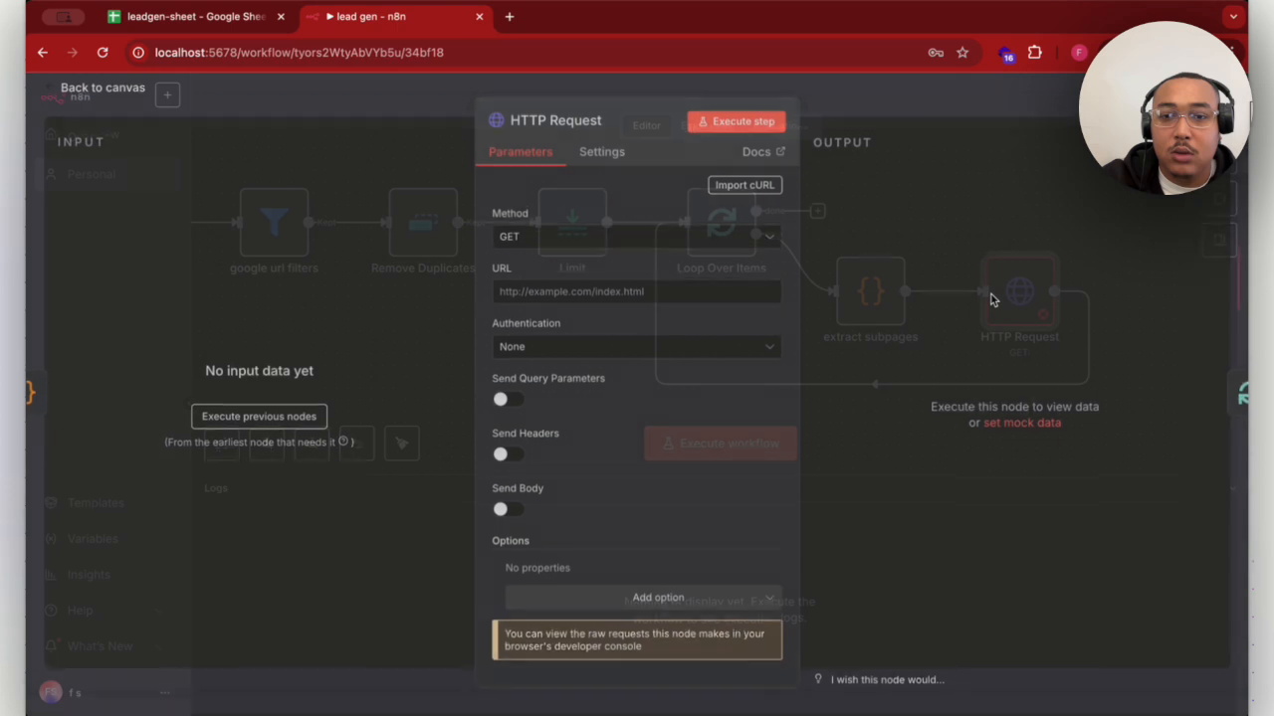
- Set the HTTP Request URL to {{ $json.website }}, add the Redirects option, and return to the canvas
left_click(584, 305)
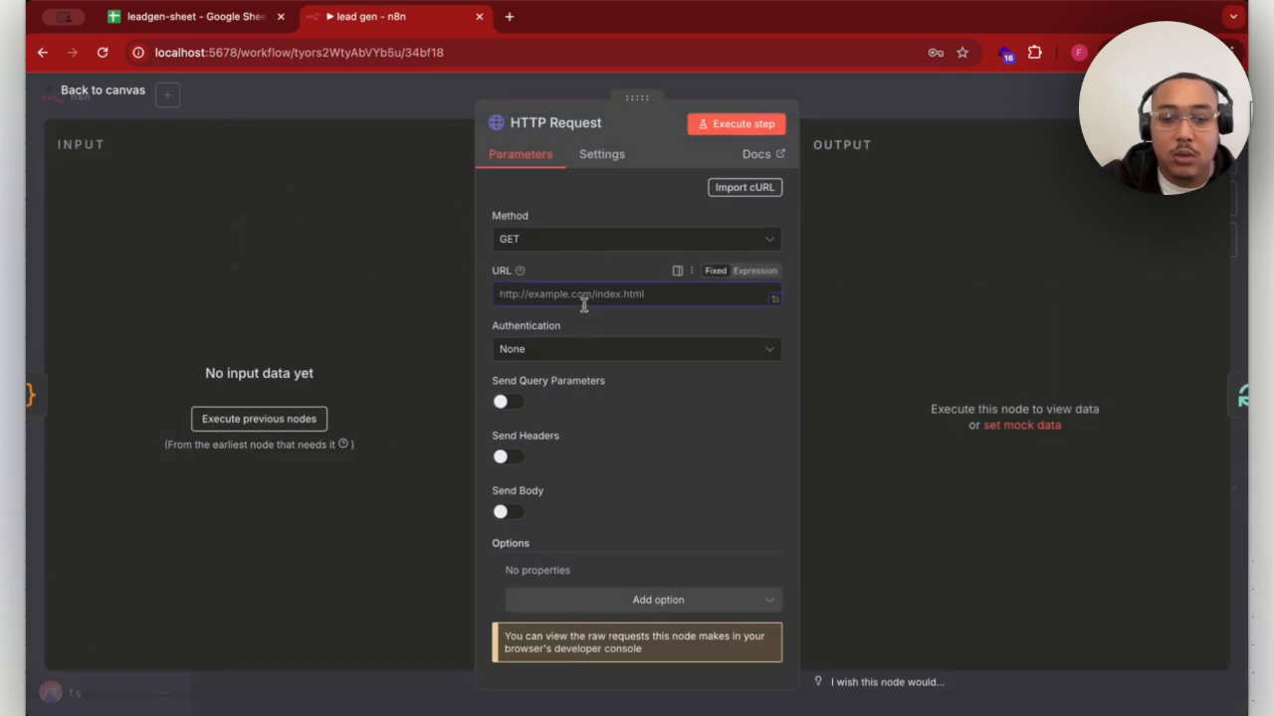
type("{{ $json.website }}")
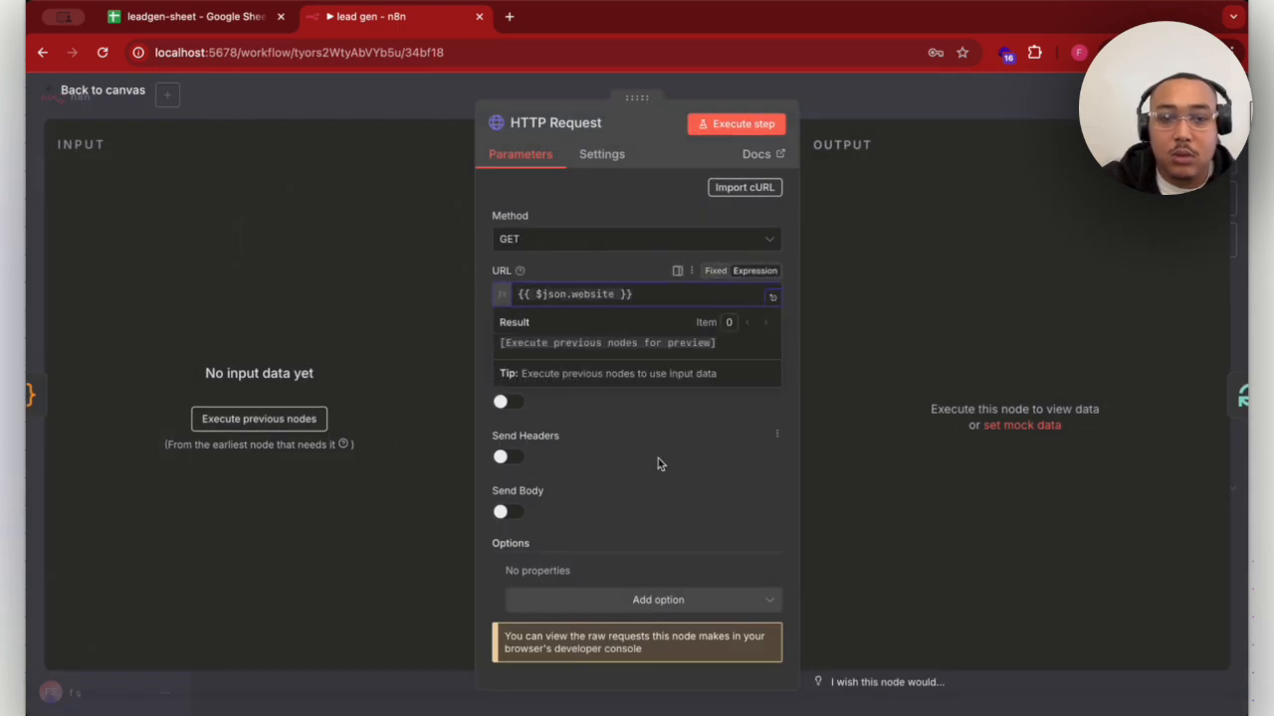
left_click(657, 462)
left_click(665, 598)
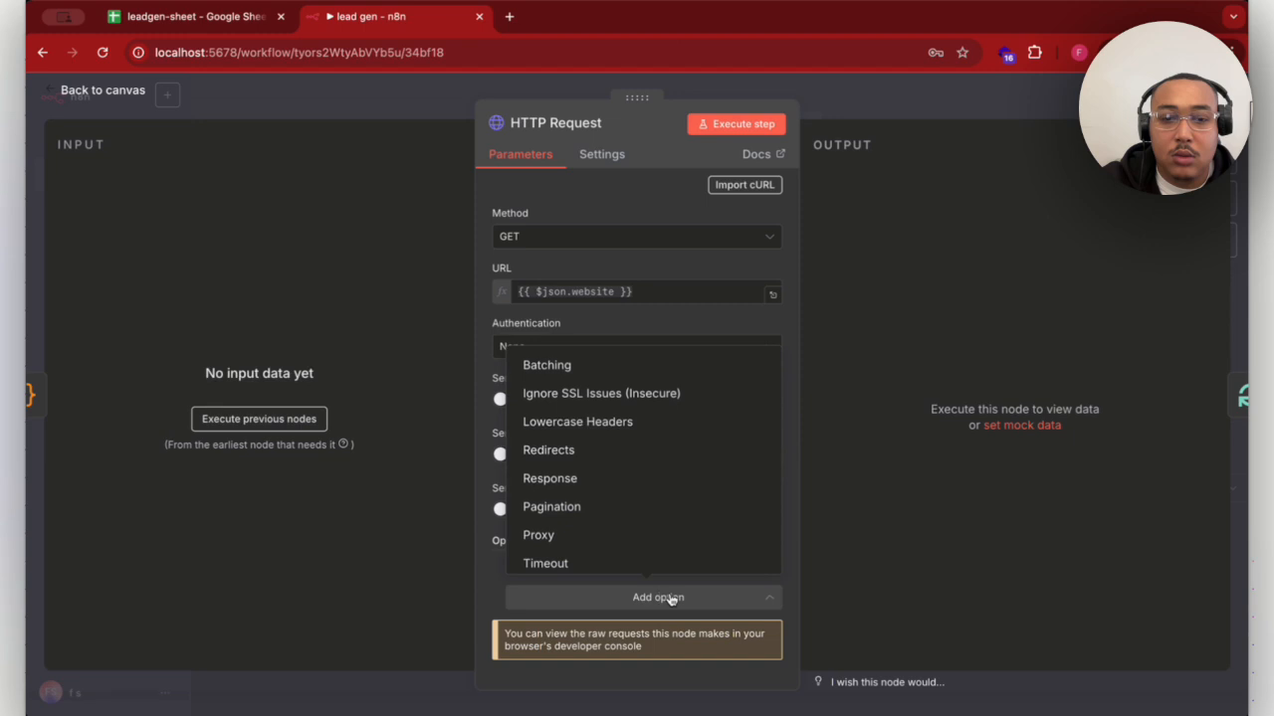
left_click(622, 450)
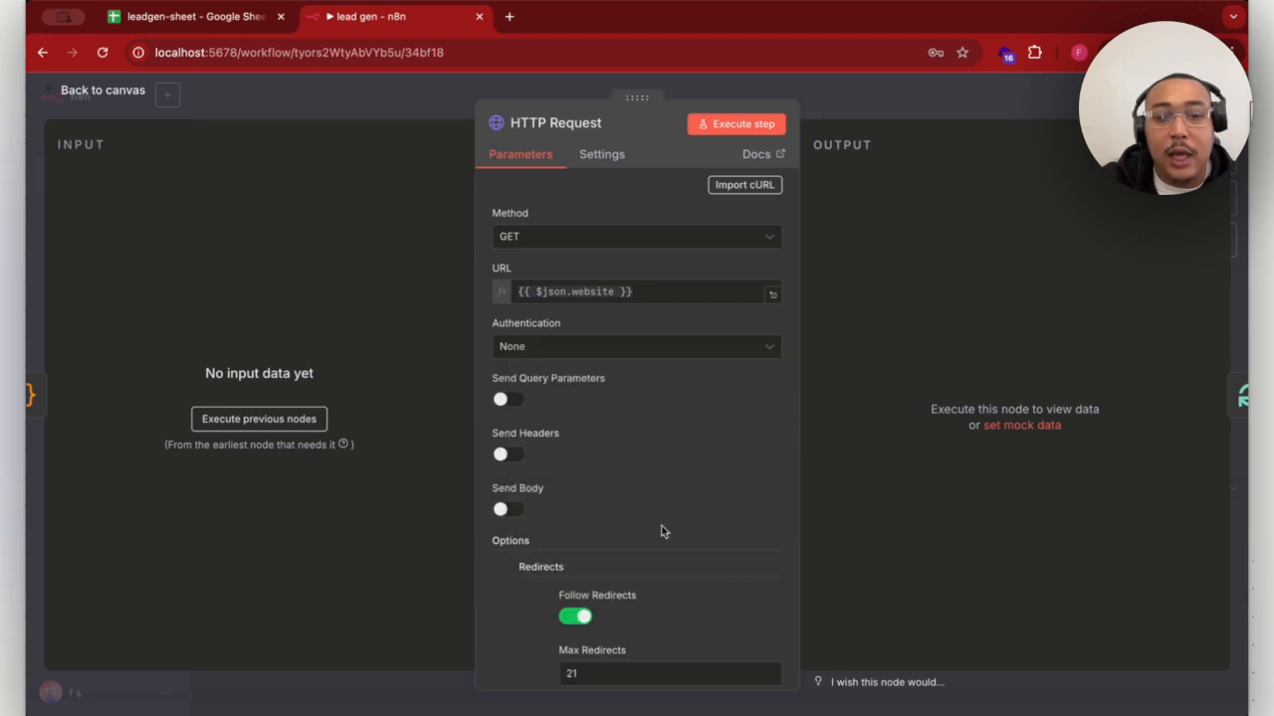
scroll(662, 527, "down", 3)
left_click(990, 105)
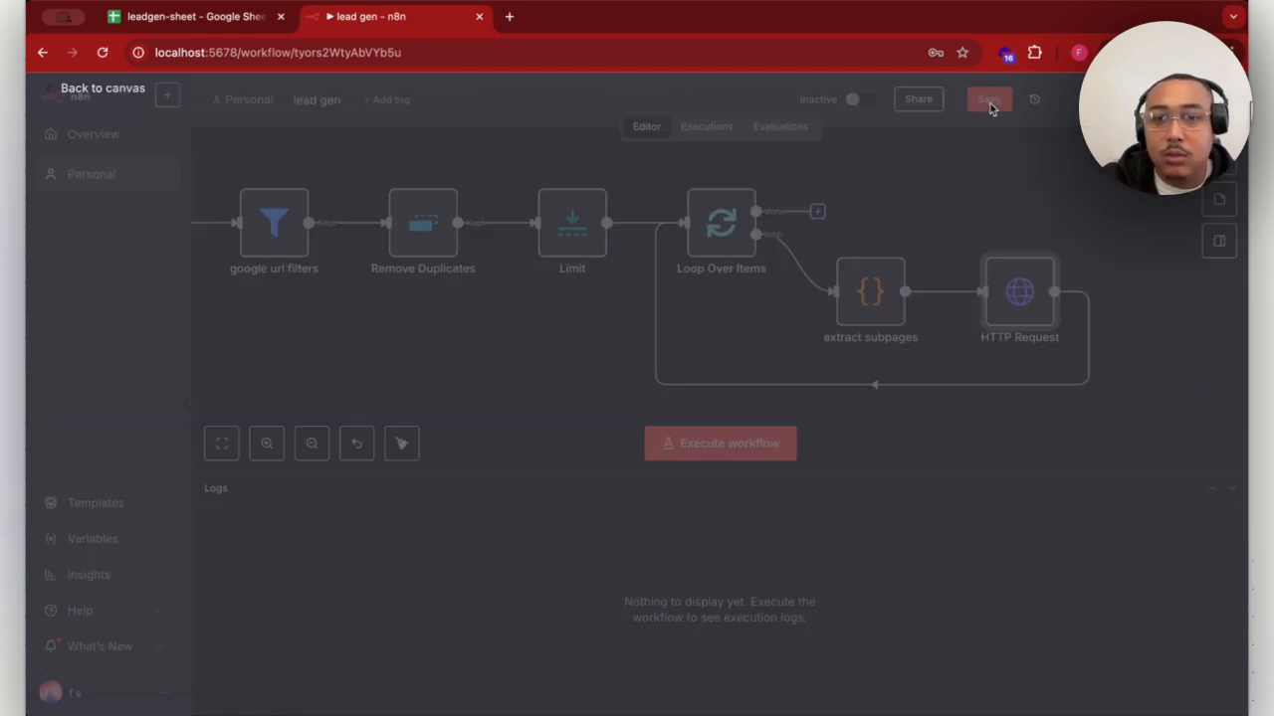
- Insert a Wait node into the connection running from HTTP Request back to Loop Over Items
scroll(864, 436, "right", 5)
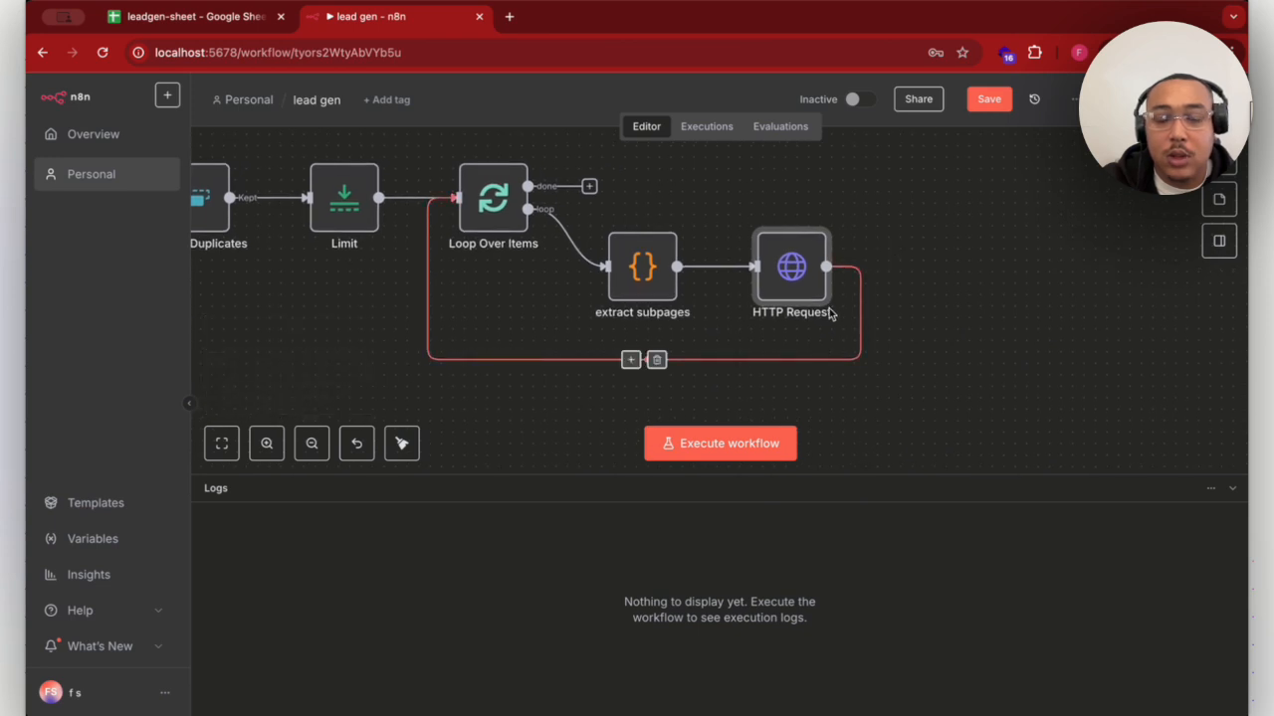
left_click(630, 359)
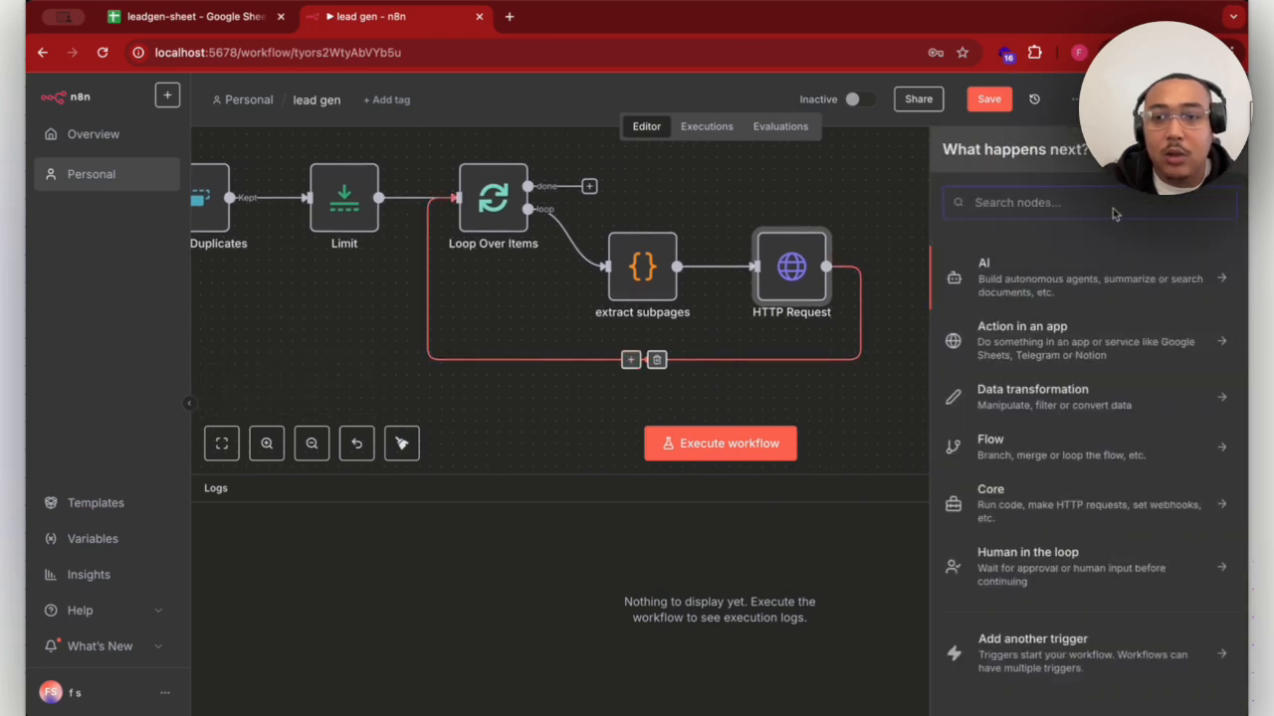
type("wait")
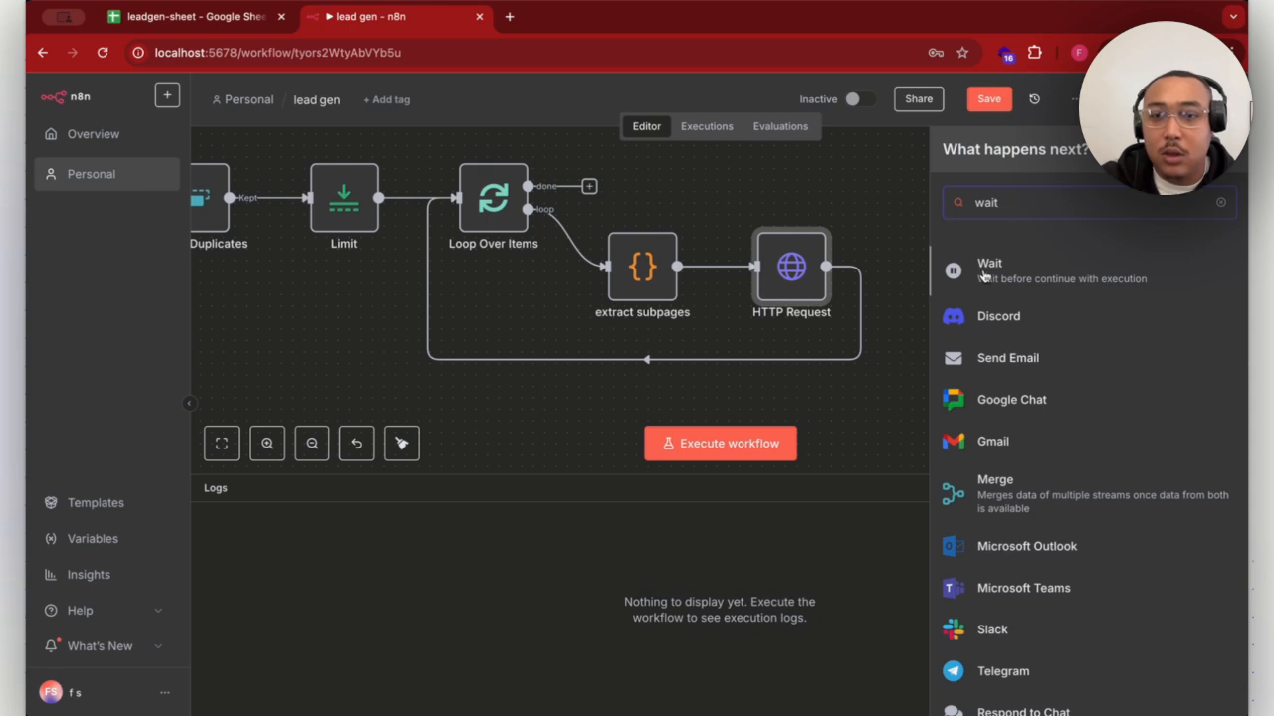
left_click(983, 276)
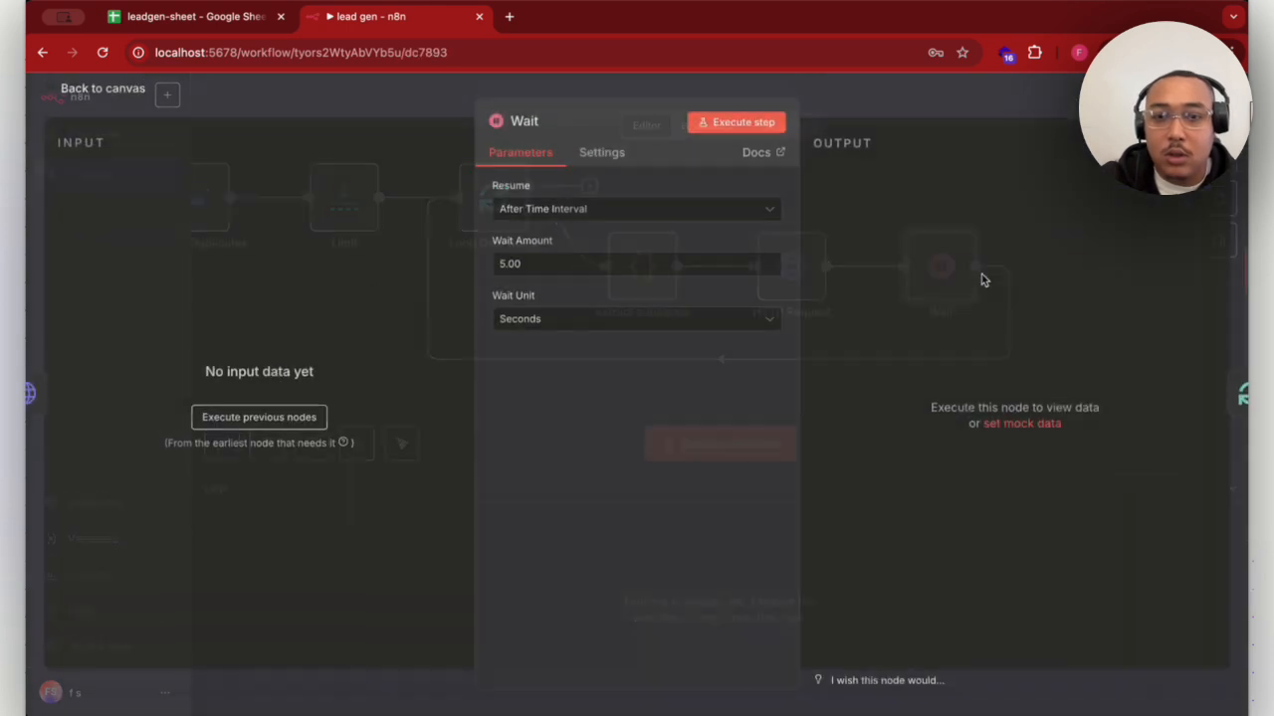
- Set the Wait node's wait amount to 3.00 seconds and return to the canvas
left_click(506, 267)
key("BackSpace")
key("BackSpace")
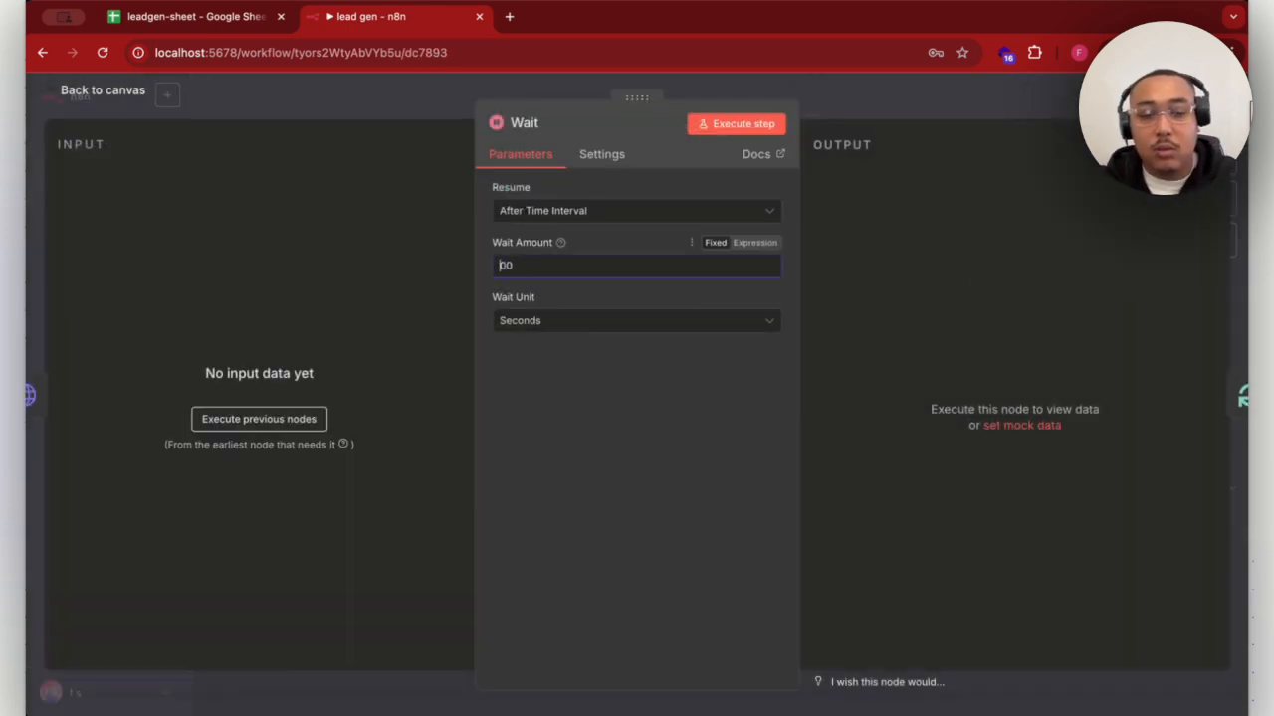
type("3.")
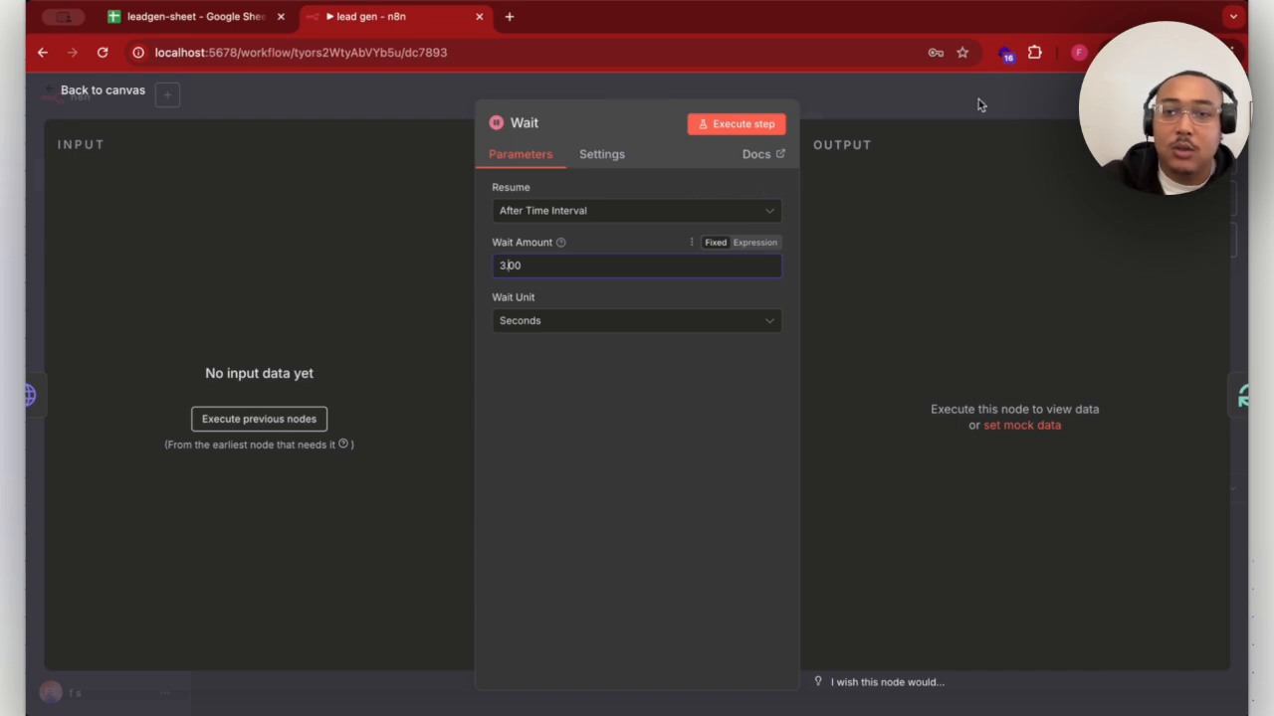
left_click(960, 100)
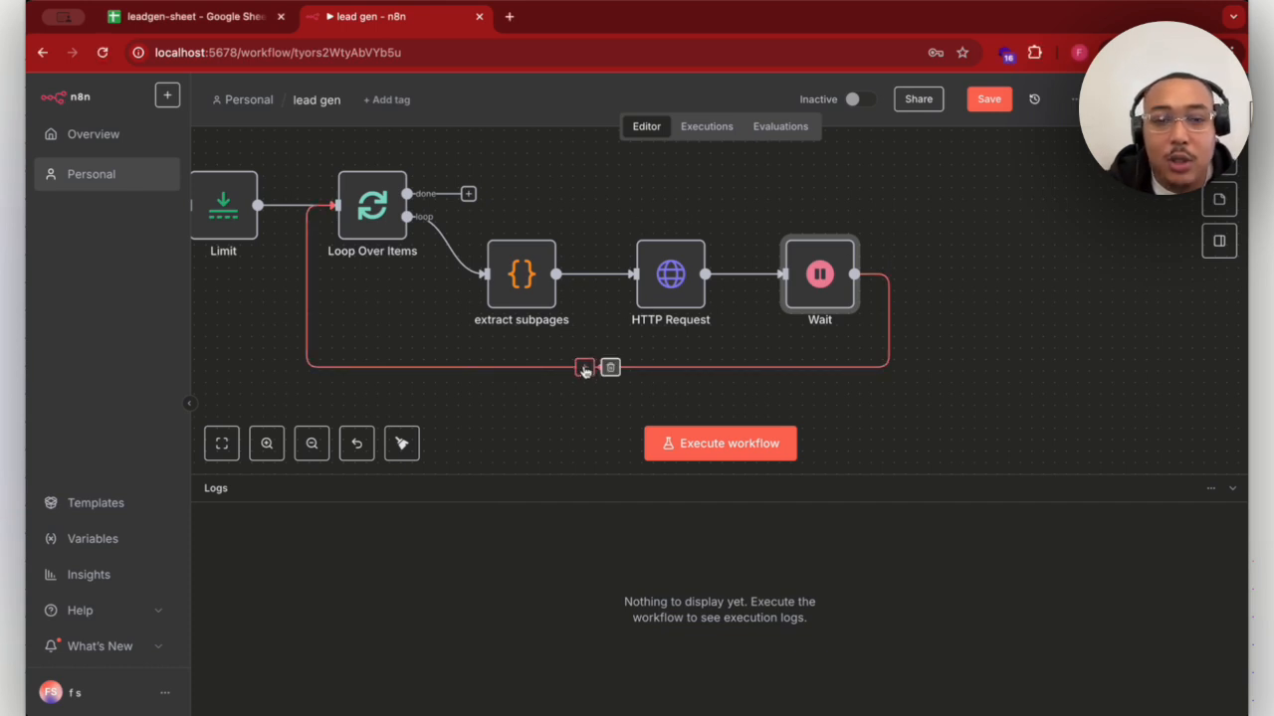
- Insert a Code node into the connection running from Wait back to Loop Over Items
left_click(584, 367)
type("code")
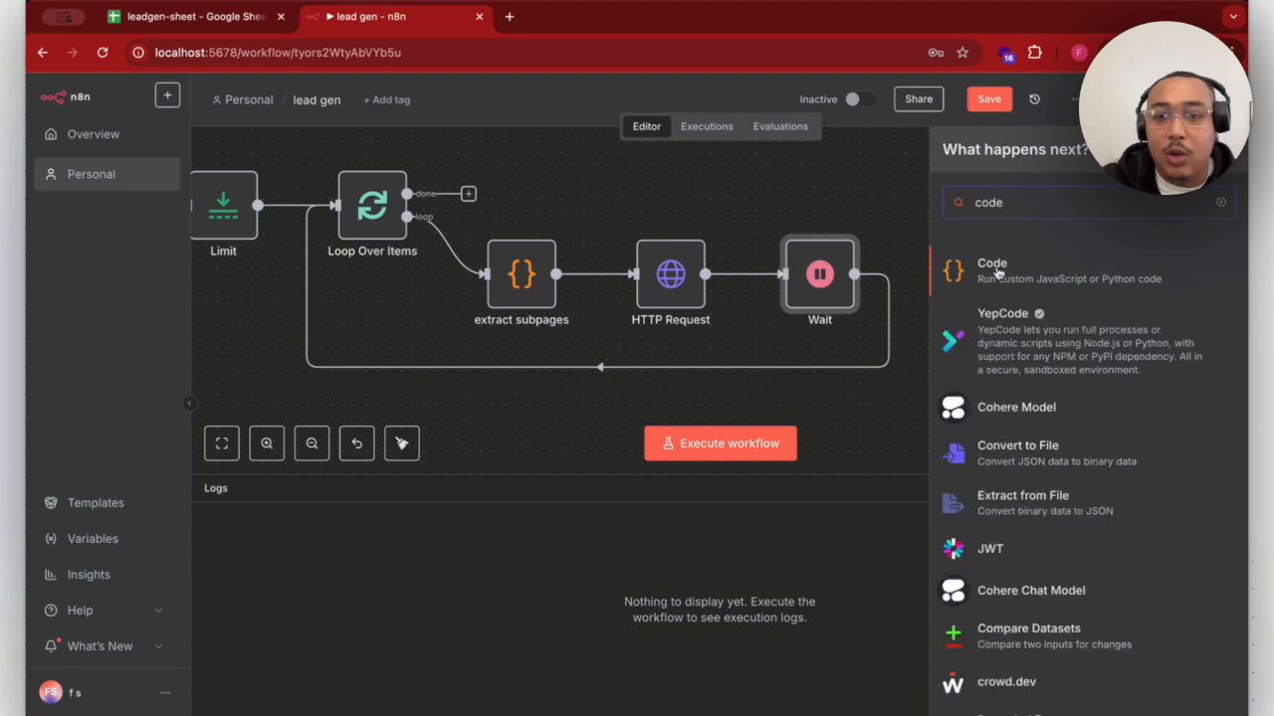
left_click(997, 268)
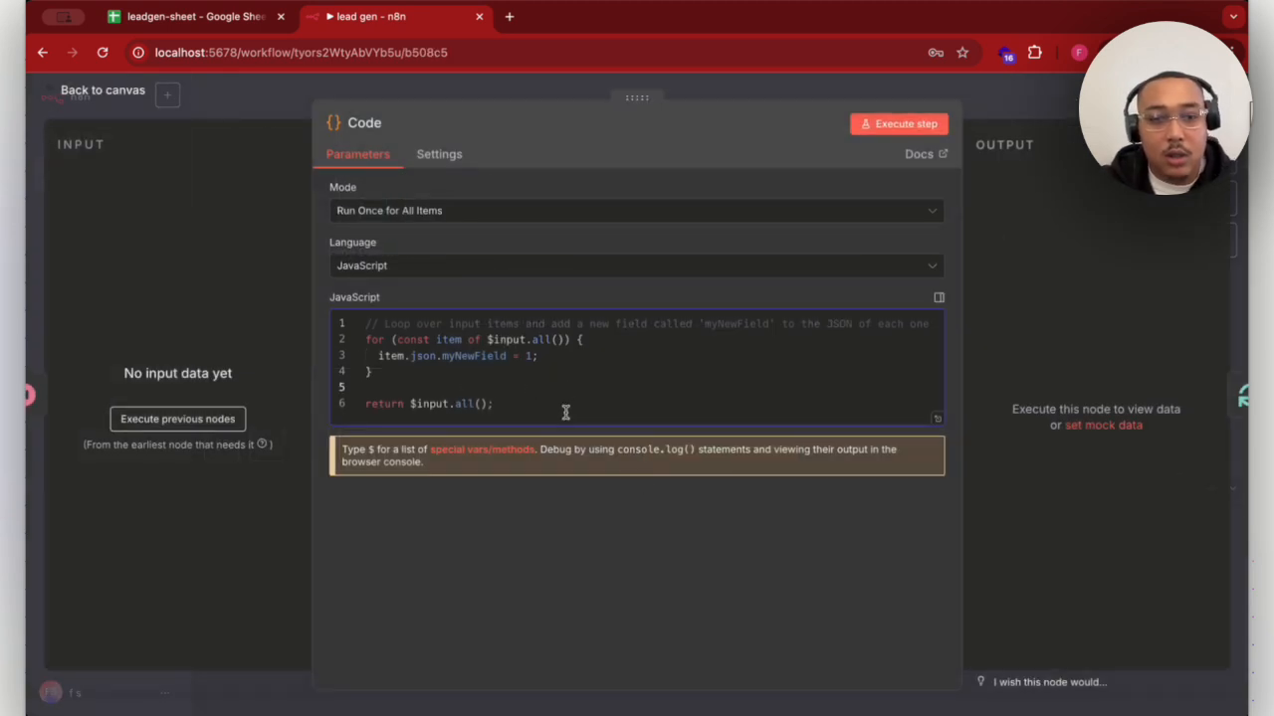
- Replace the new Code node's default JavaScript with the script parsing page HTML into emails, business, contact and address fields, and return to the canvas
left_click_drag(566, 412, 276, 326)
key("super+v")
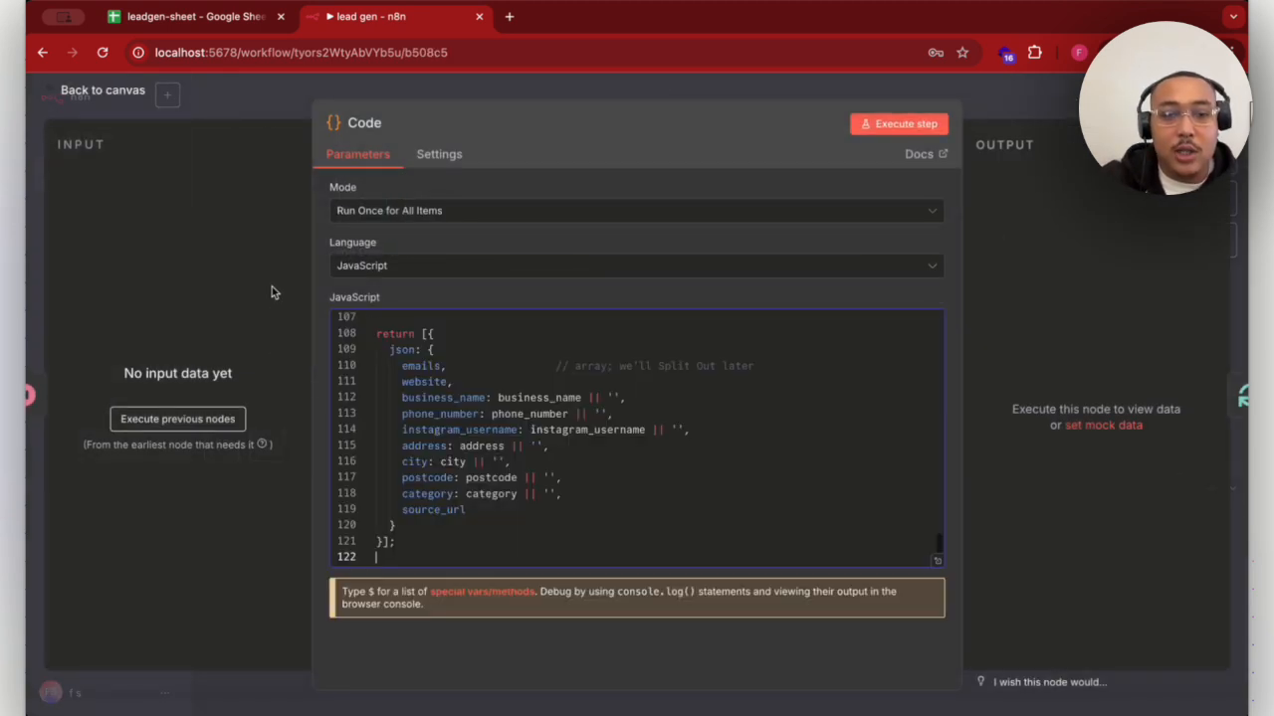
scroll(587, 376, "up", 20)
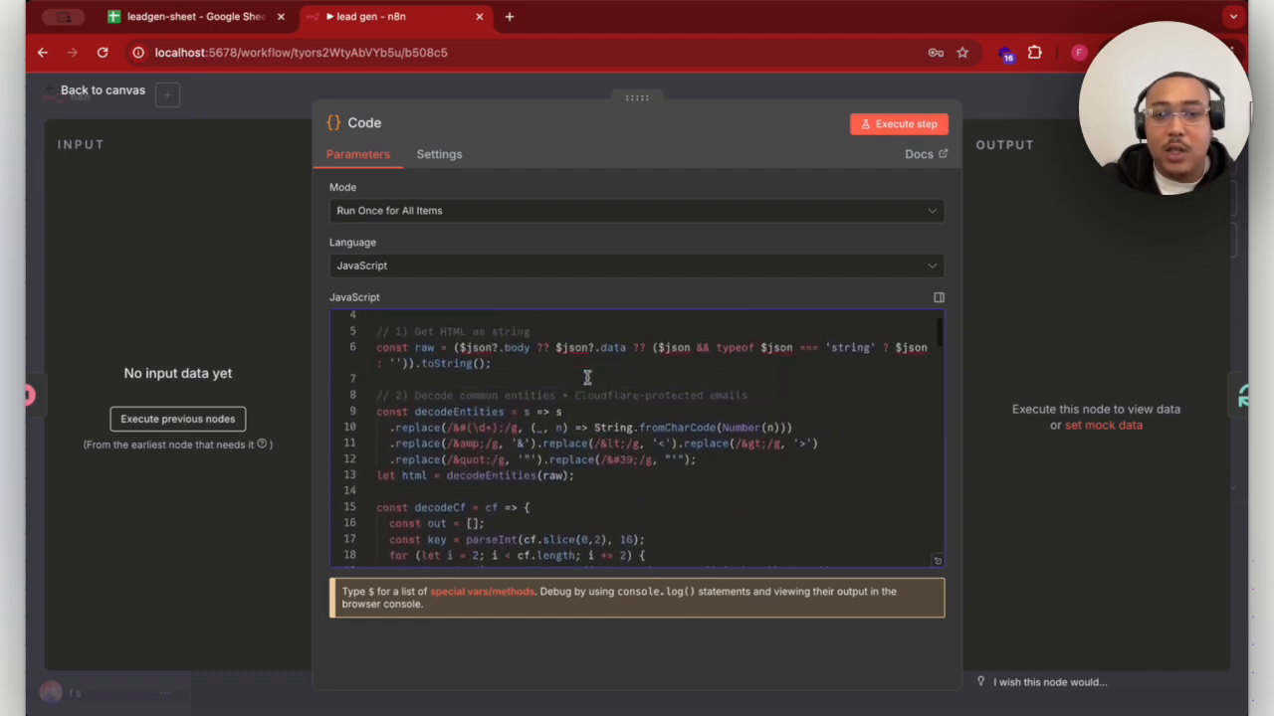
scroll(587, 376, "down", 8)
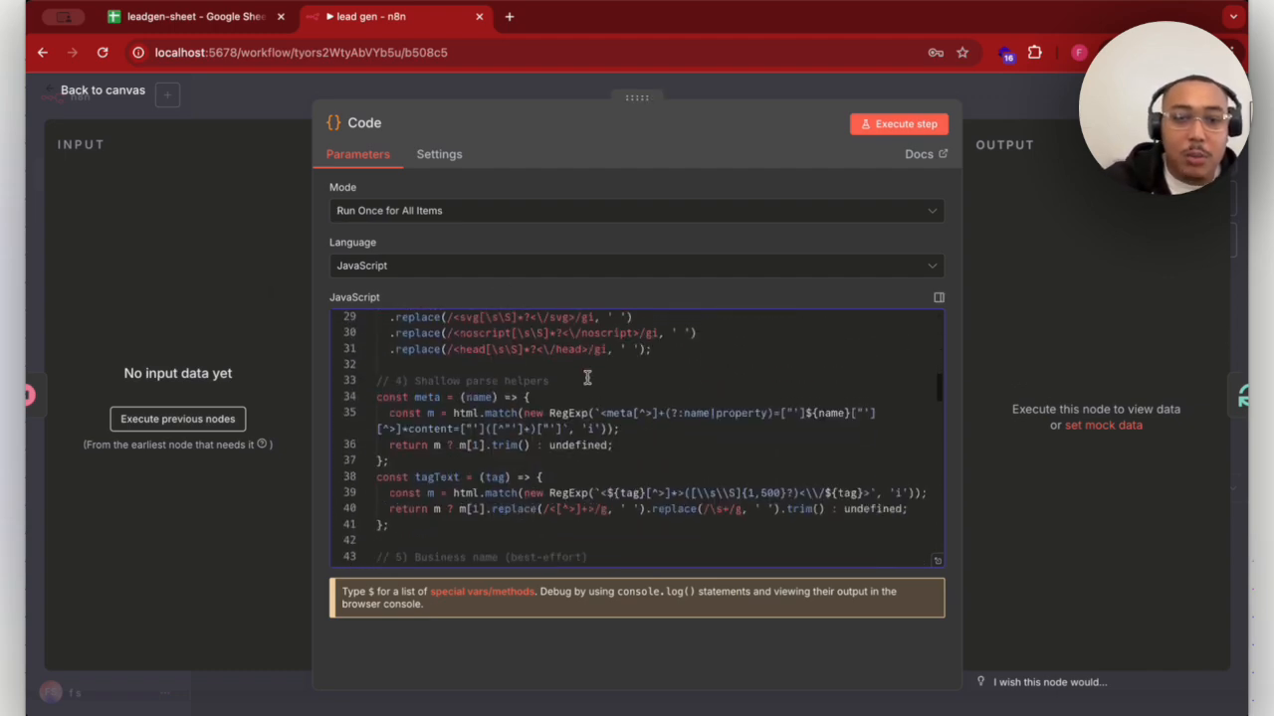
scroll(587, 376, "down", 20)
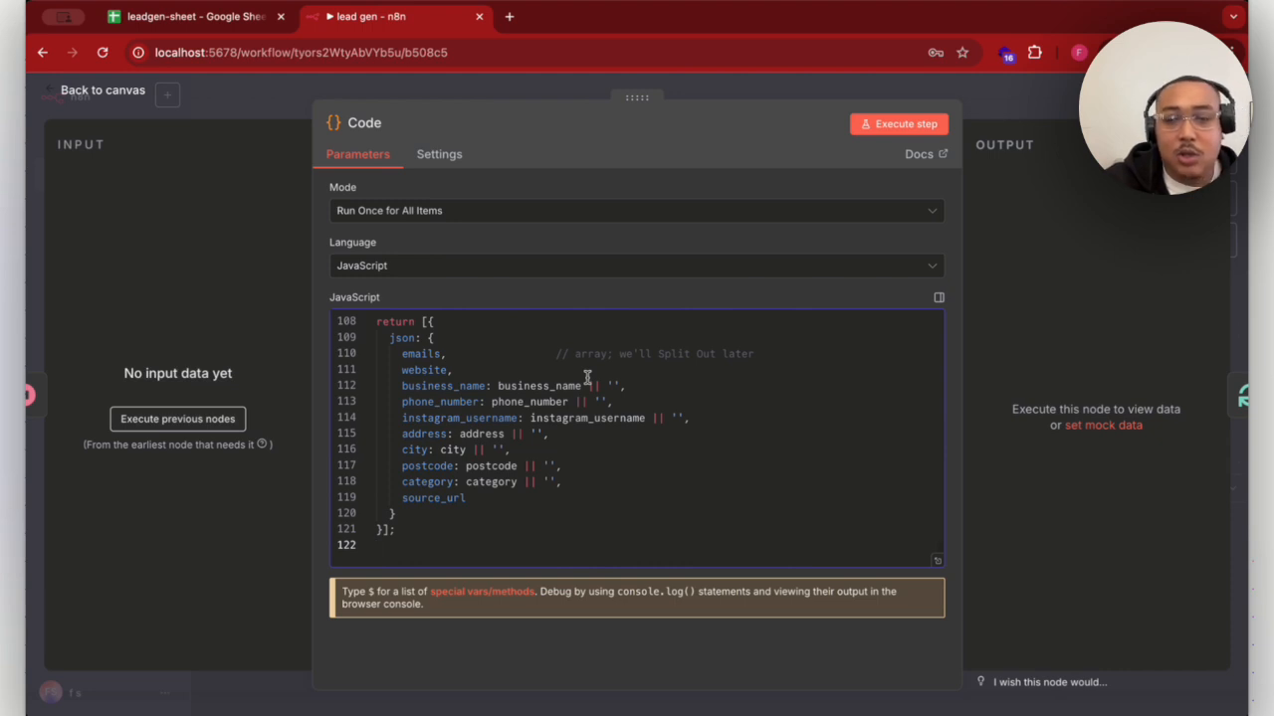
left_click(1052, 94)
- Rename the Code node after Wait as "extract emails etc"
scroll(940, 321, "right", 4)
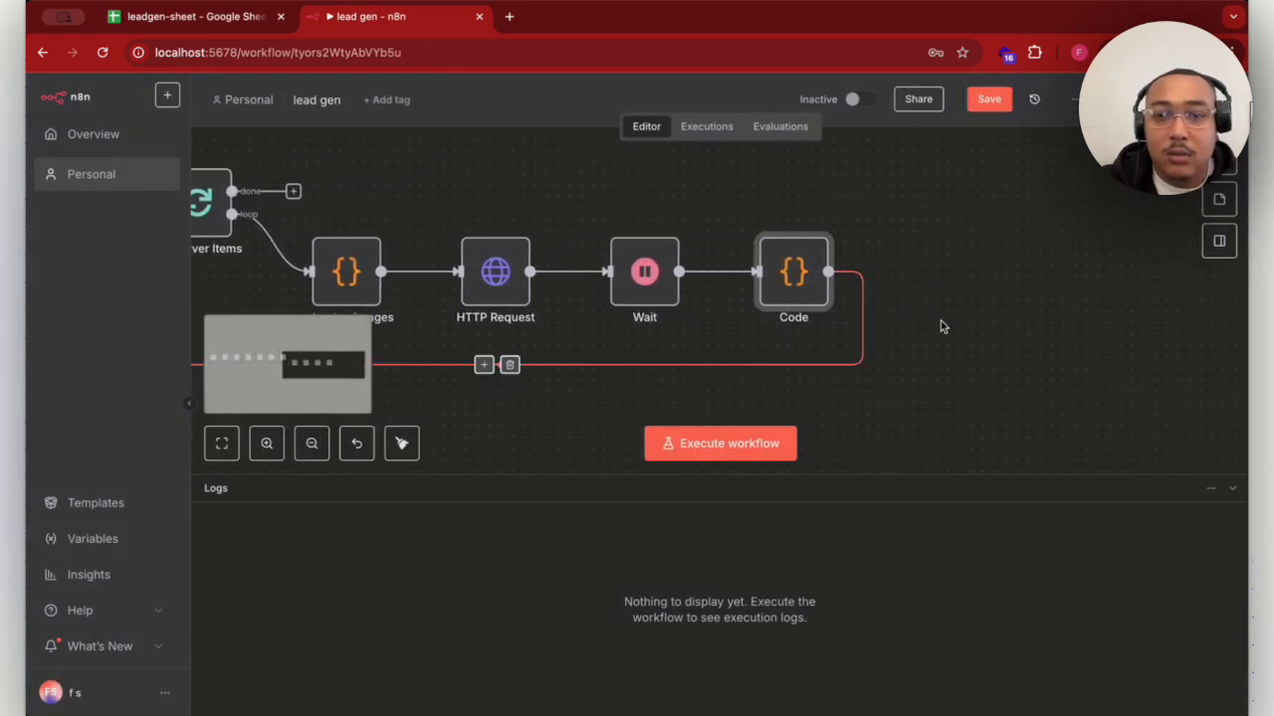
left_click(819, 220)
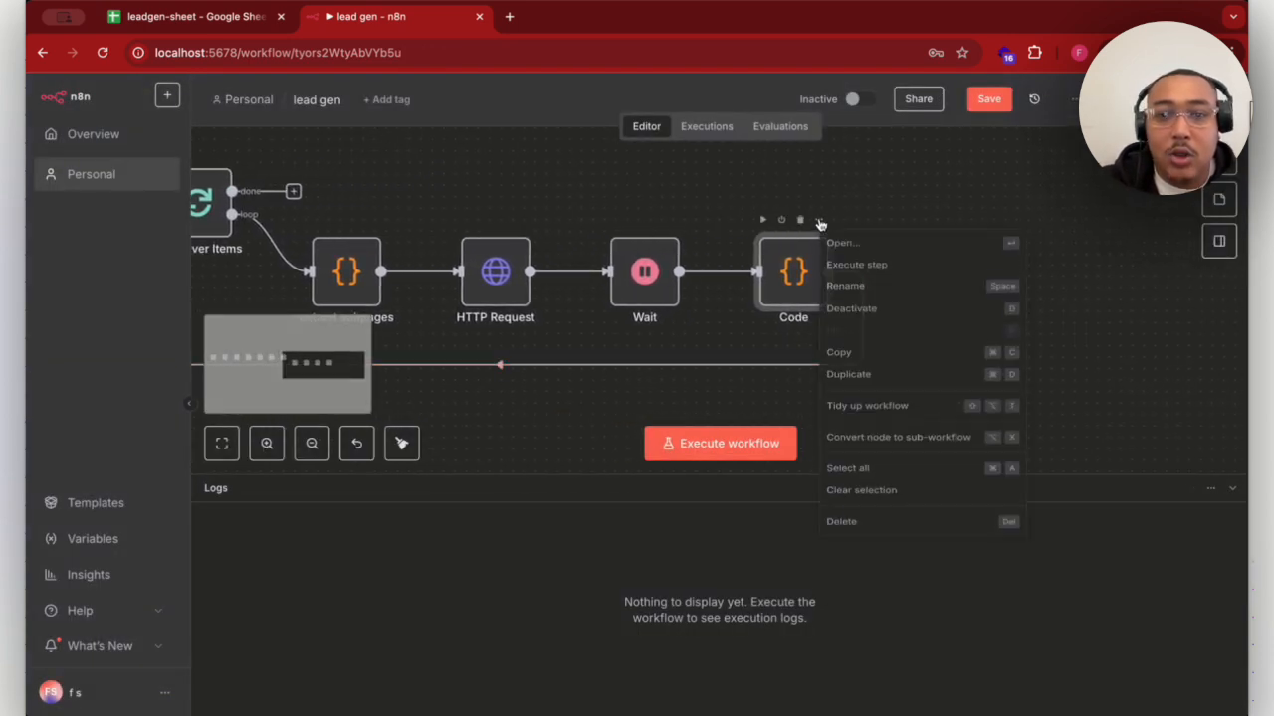
left_click(857, 295)
left_click(577, 387)
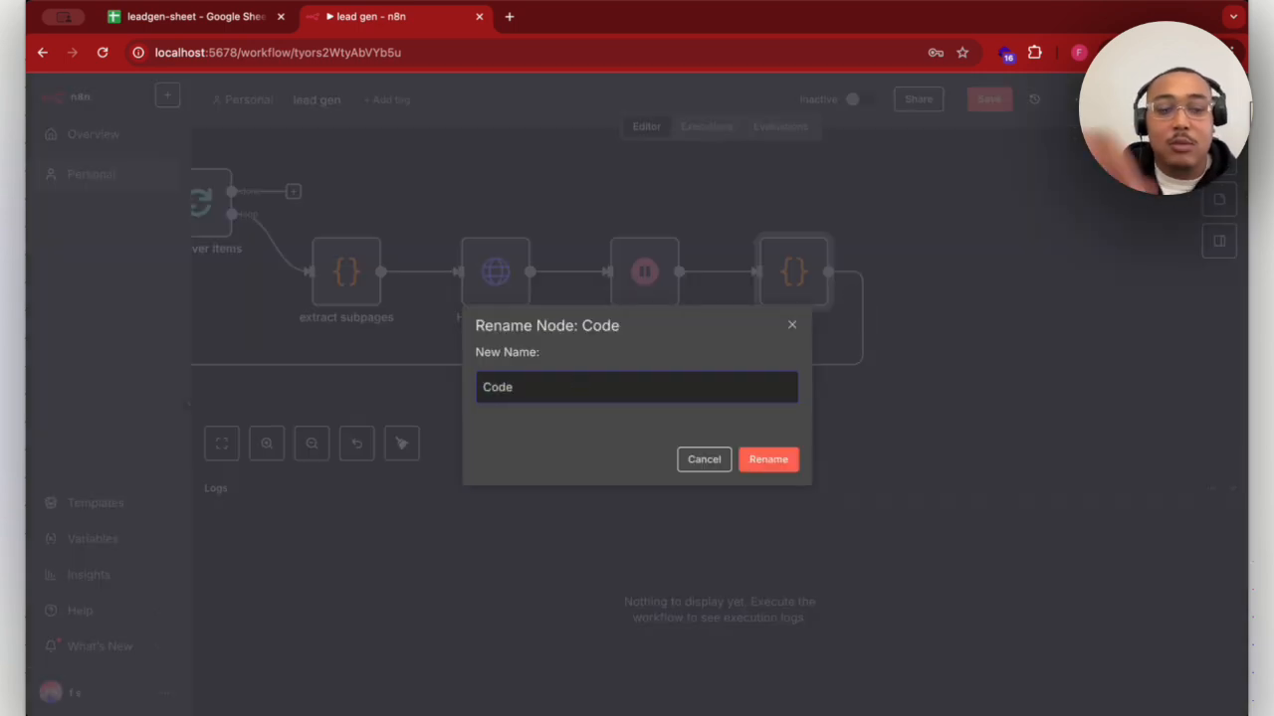
type("extrac")
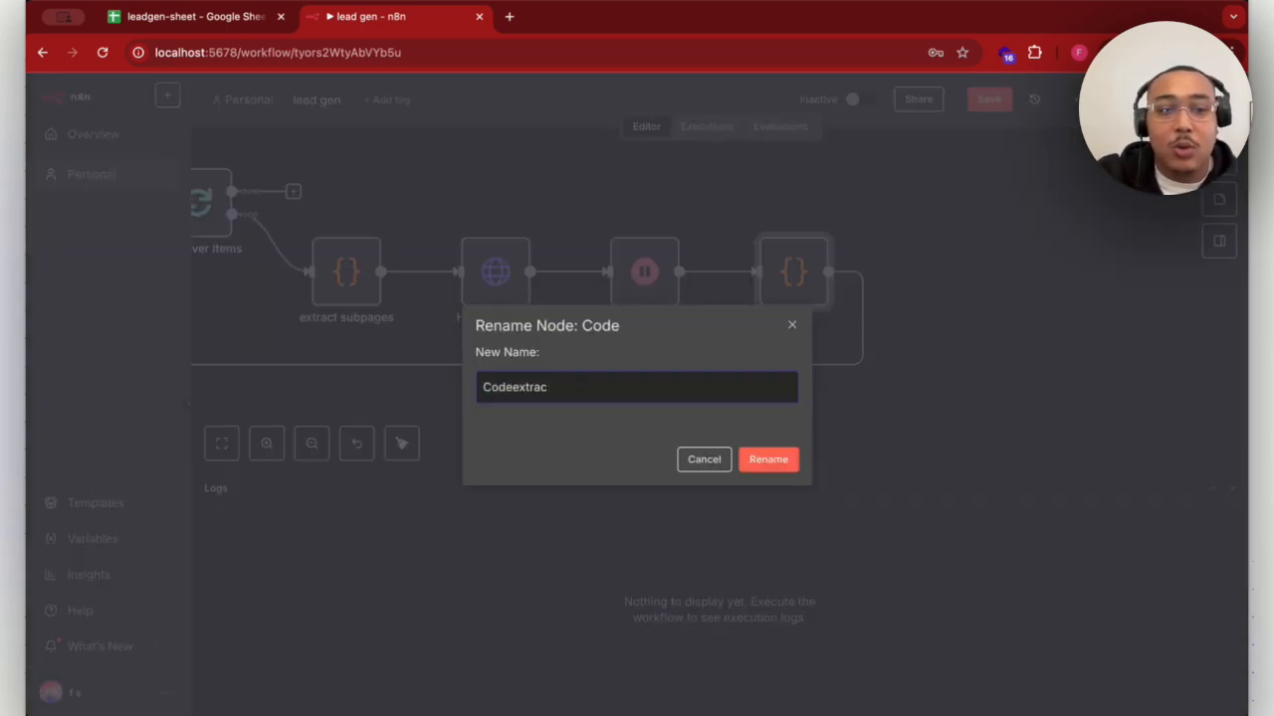
key("BackSpace")
key("BackSpace")
key("BackSpace")
key("BackSpace")
key("BackSpace")
key("BackSpace")
key("BackSpace")
key("BackSpace")
key("BackSpace")
type("ex")
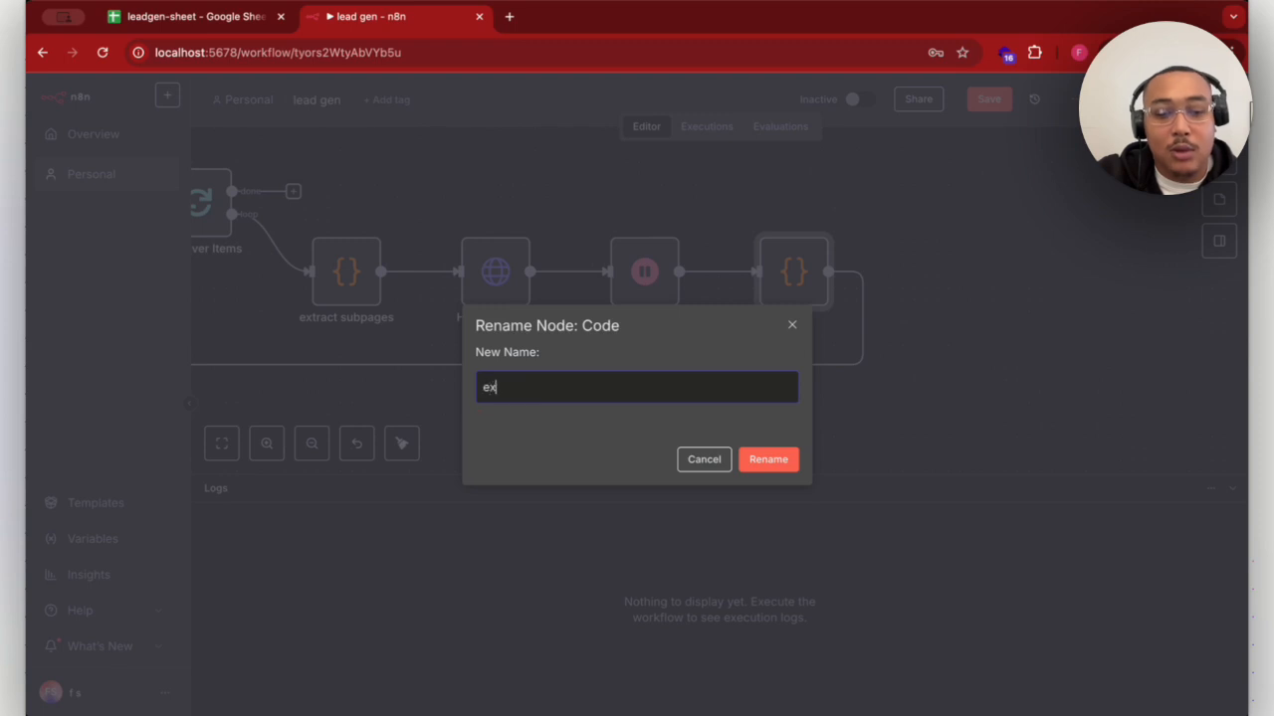
type("tract emai")
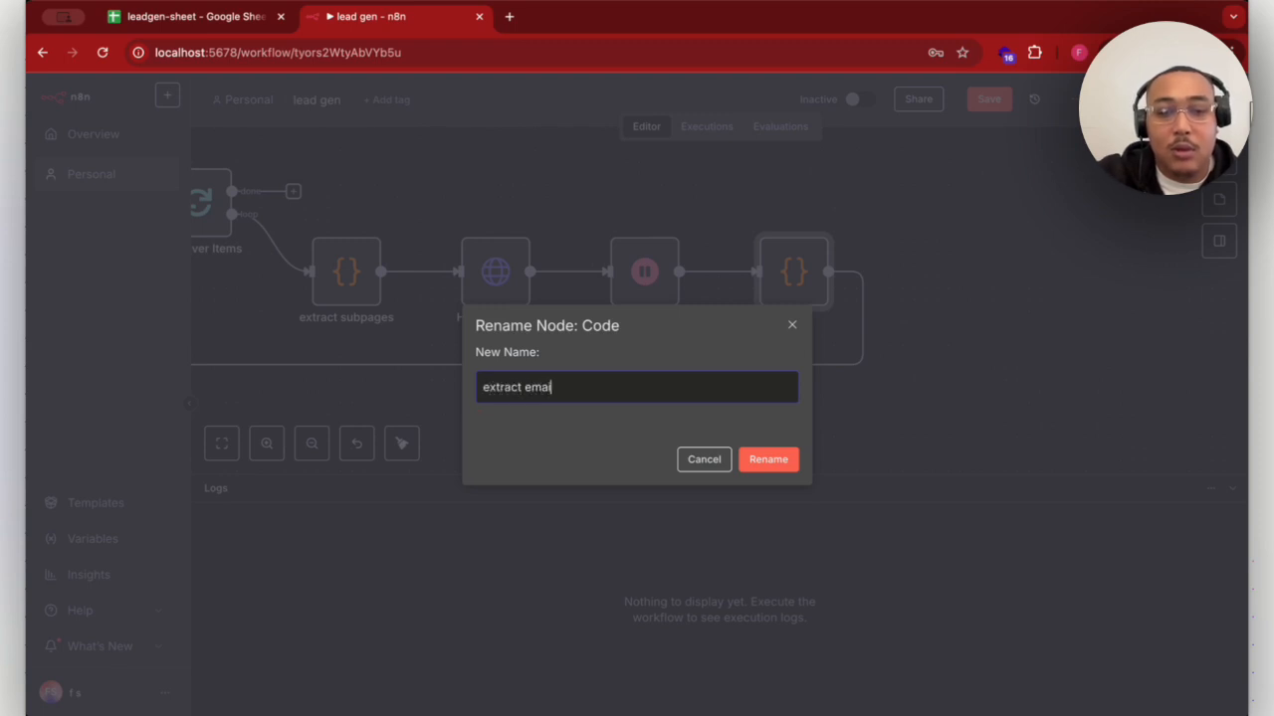
type("ls etc")
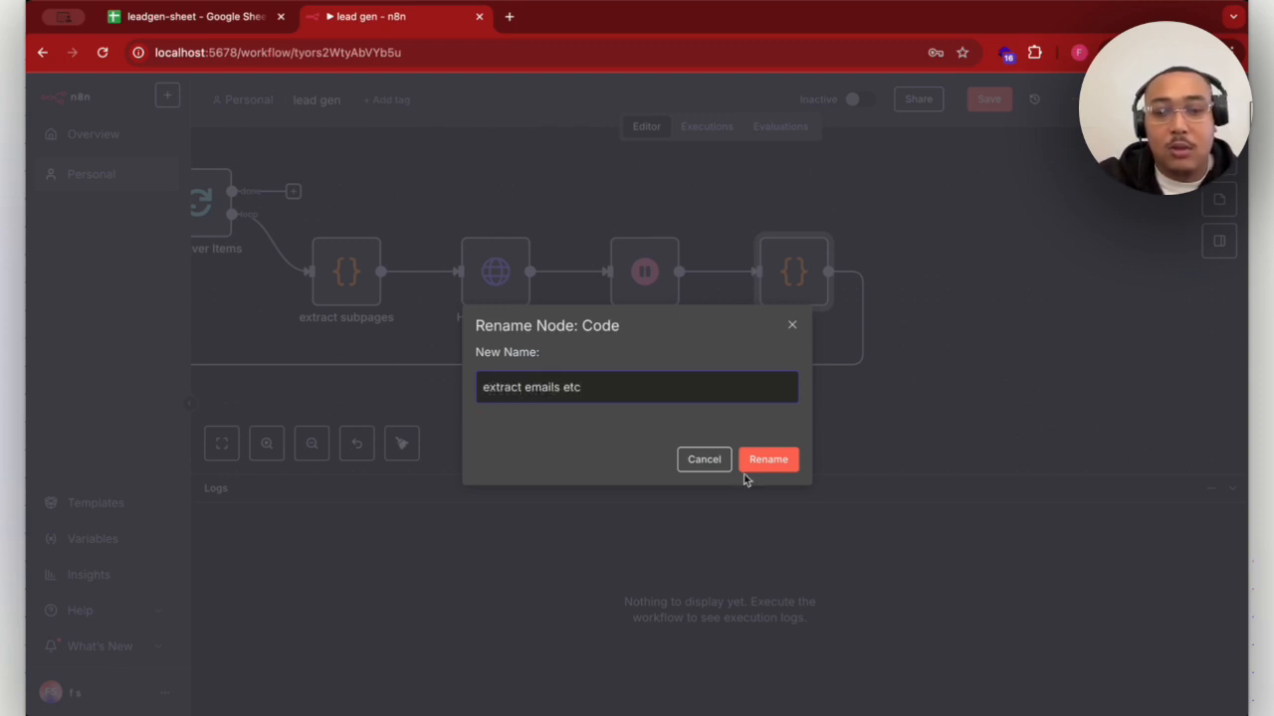
left_click(763, 459)
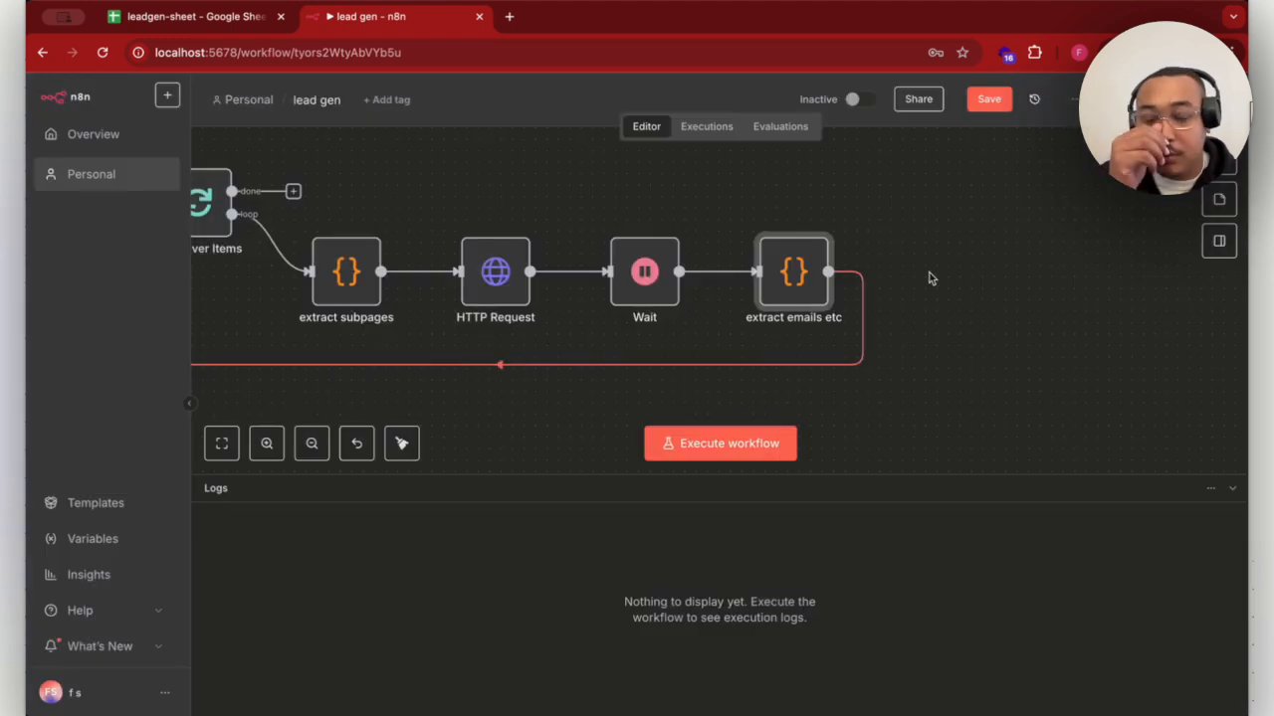
- Add a Wait node to the done output of Loop Over Items
scroll(931, 278, "up", 2)
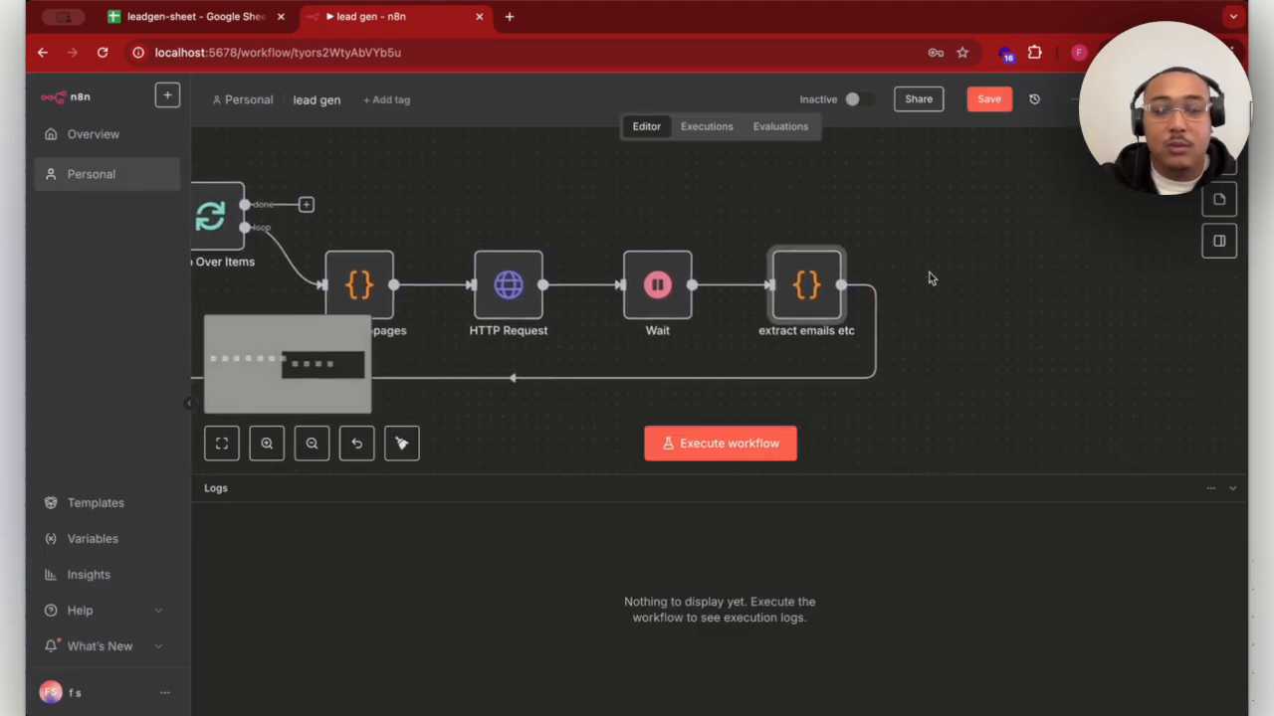
scroll(930, 279, "left", 1)
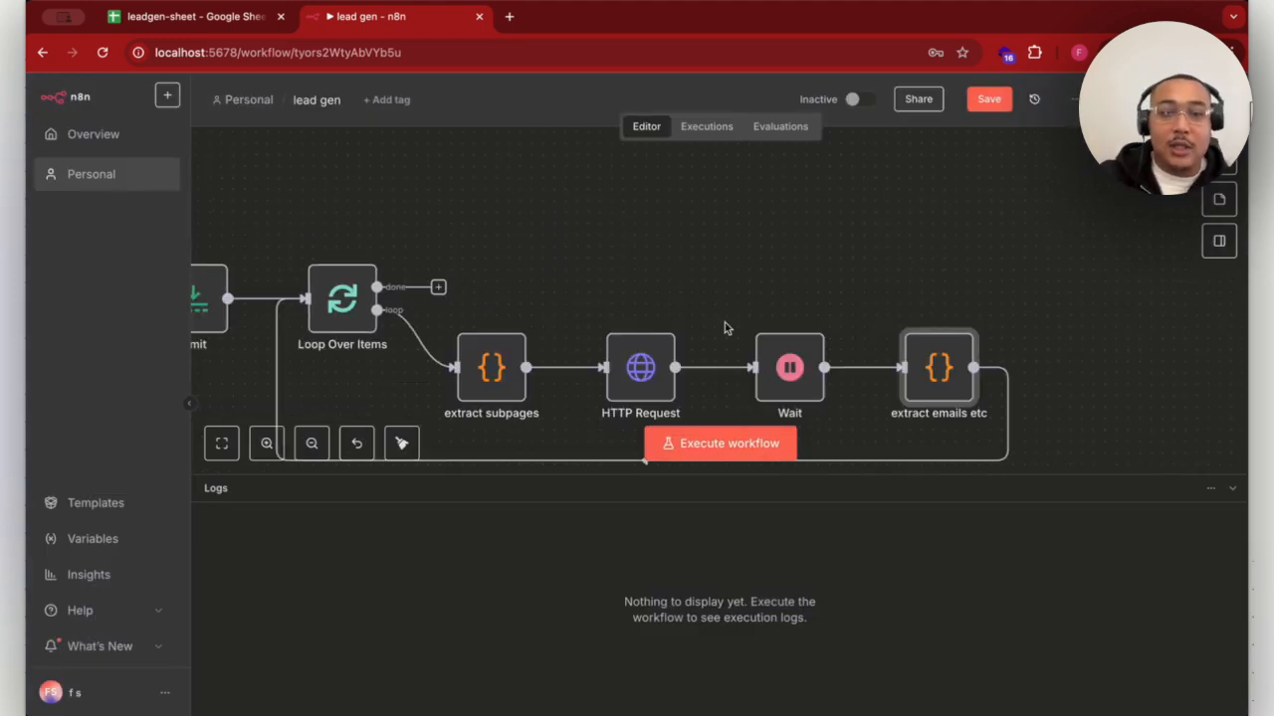
left_click(439, 287)
type("wait")
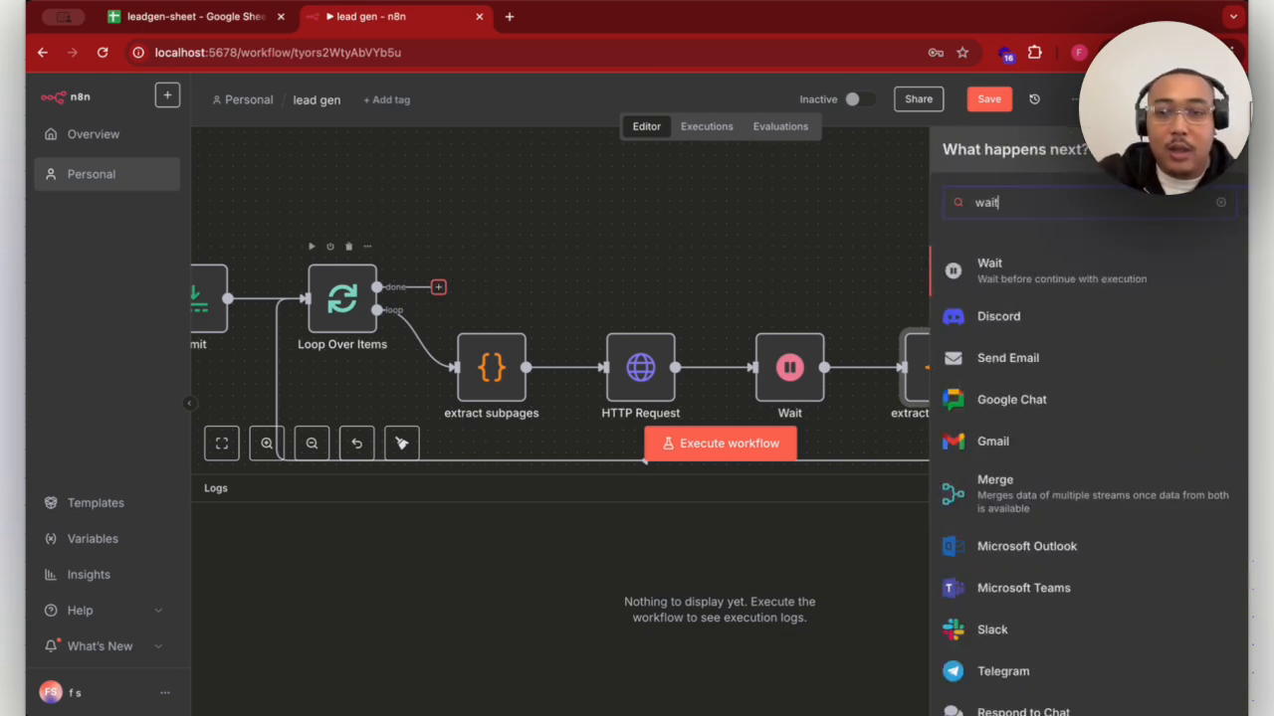
left_click(965, 265)
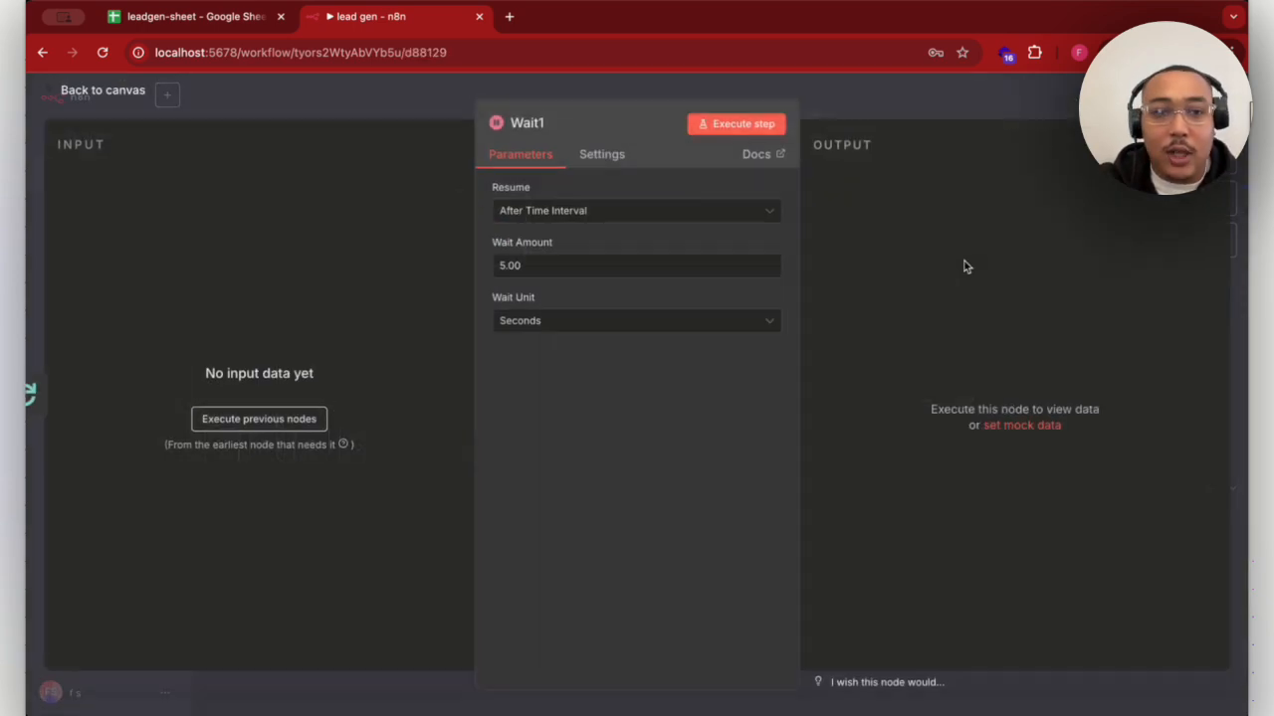
- Set the new Wait node's wait amount to 2.00 seconds and return to the canvas
left_click(507, 266)
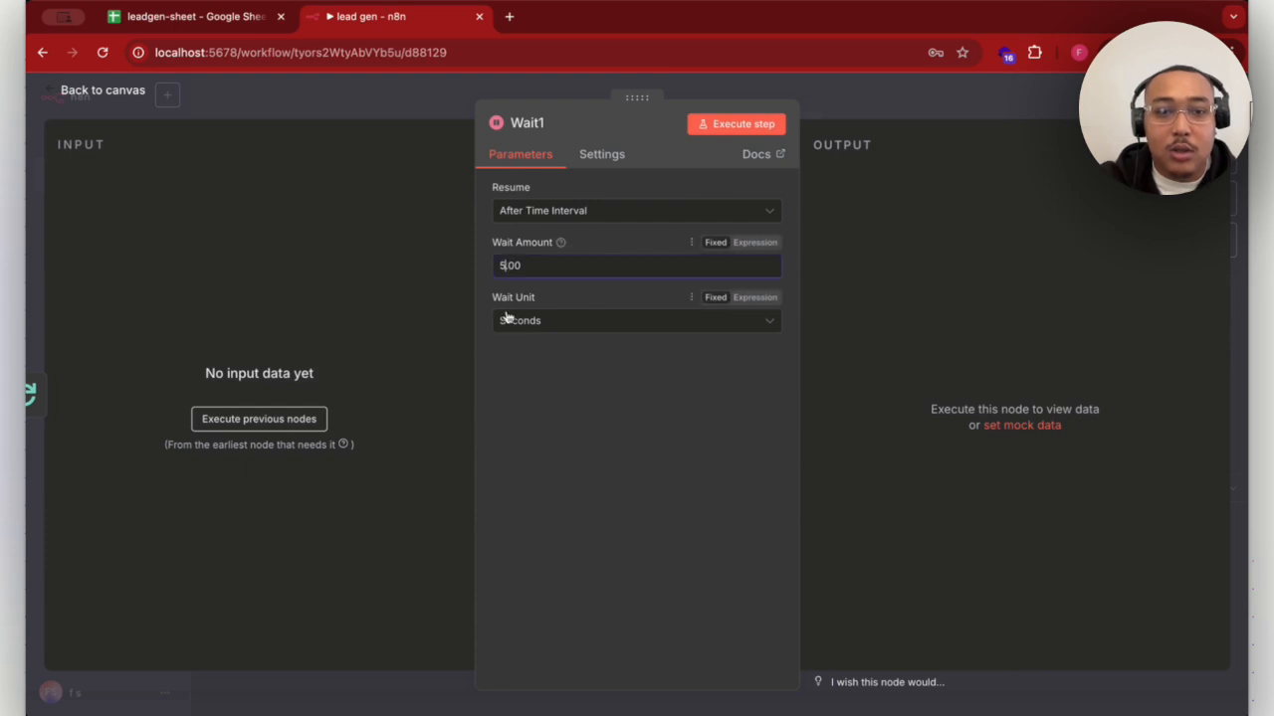
key("BackSpace")
type("1")
key("BackSpace")
type("2")
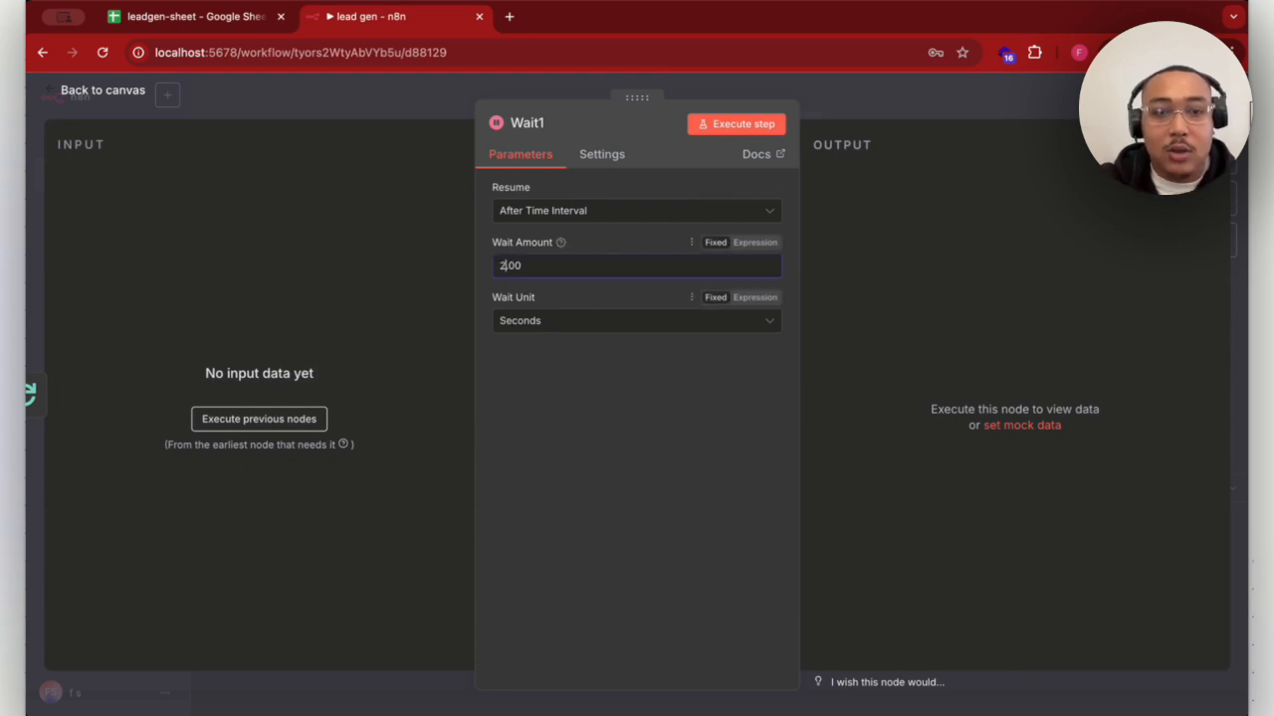
left_click(1005, 100)
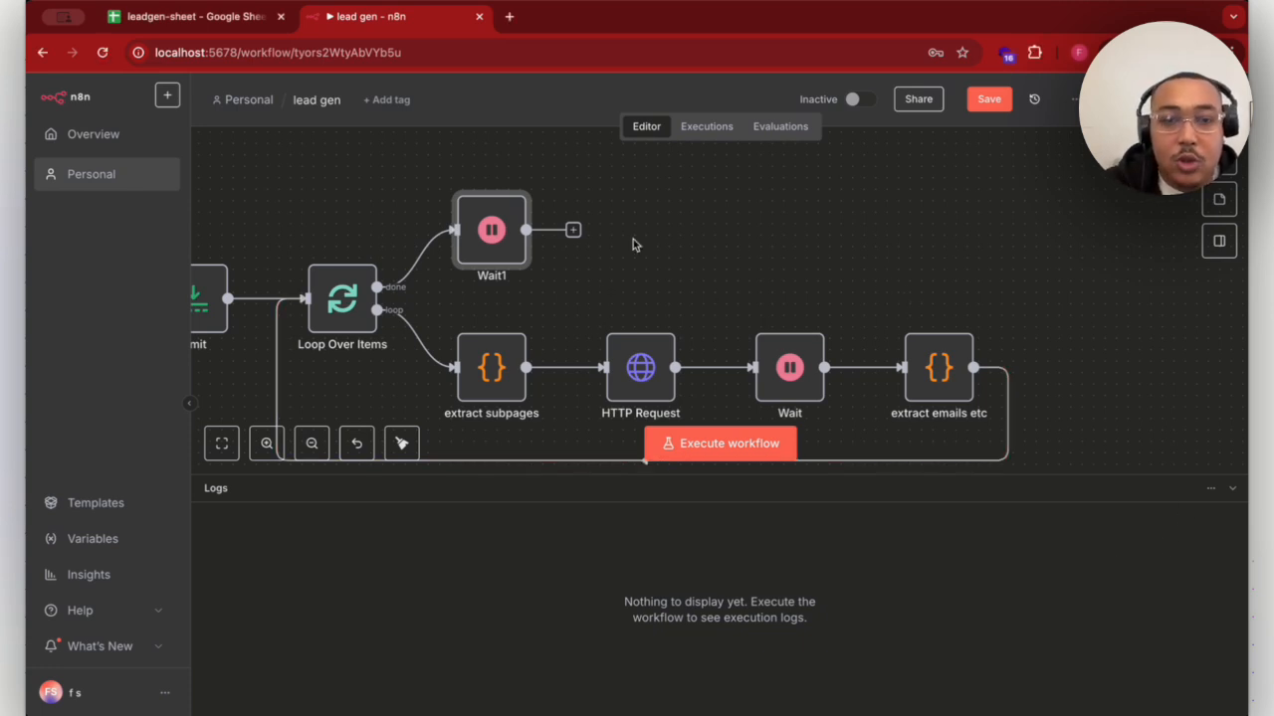
- Add a Filter node after Wait1 on the done branch
left_click(573, 231)
type("filter")
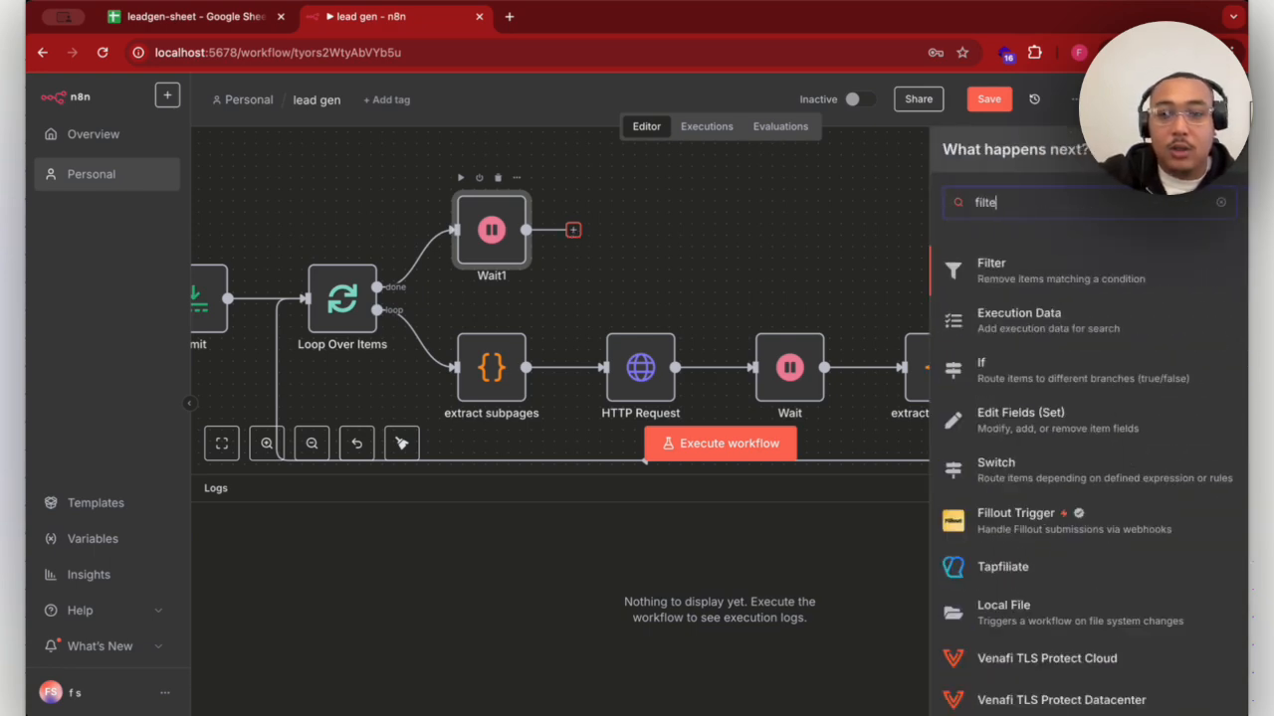
left_click(983, 289)
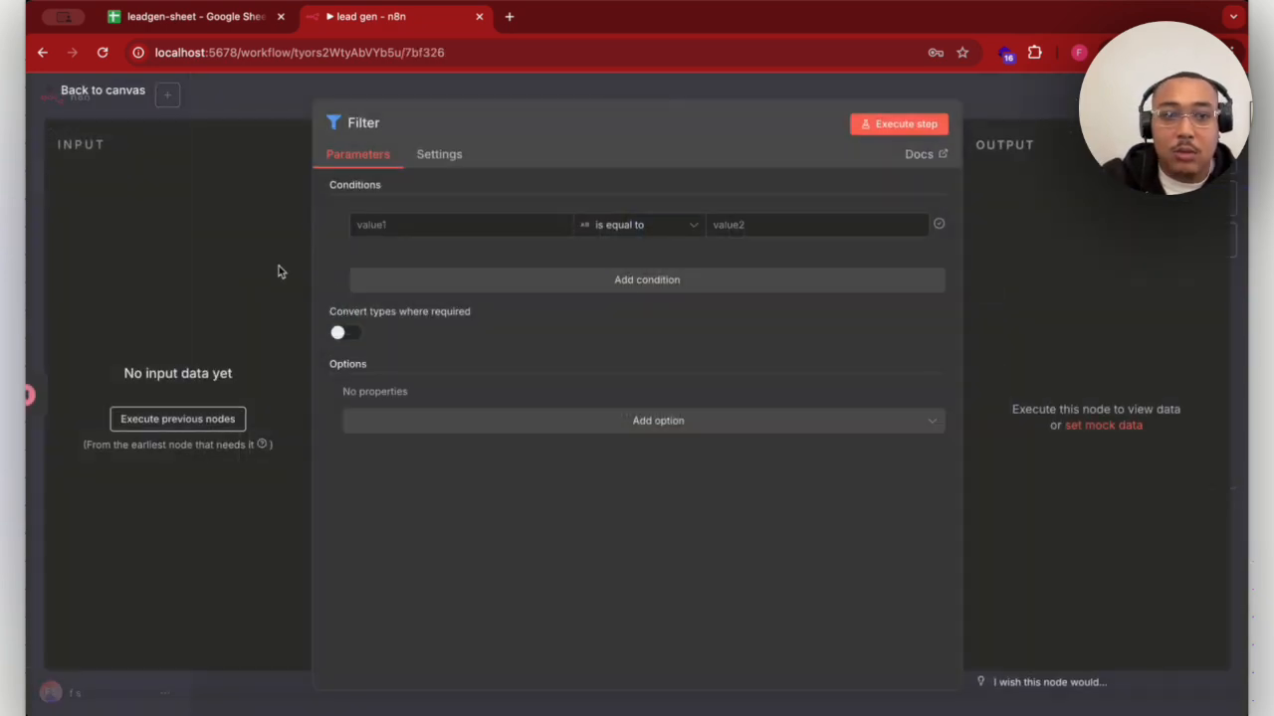
- Set the Filter condition to the expression {{ $json.emails }} with the String operator "exists", and return to the canvas
left_click(461, 230)
type("{{ $json.emails  }}")
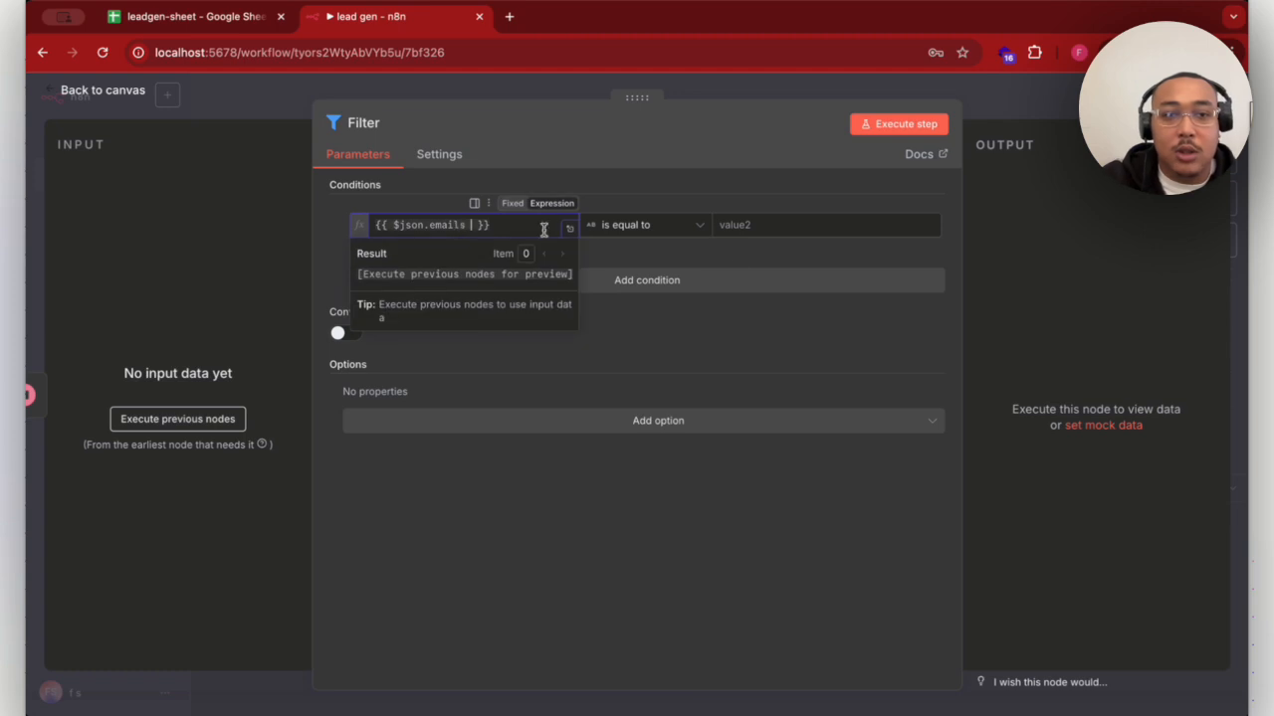
left_click(697, 227)
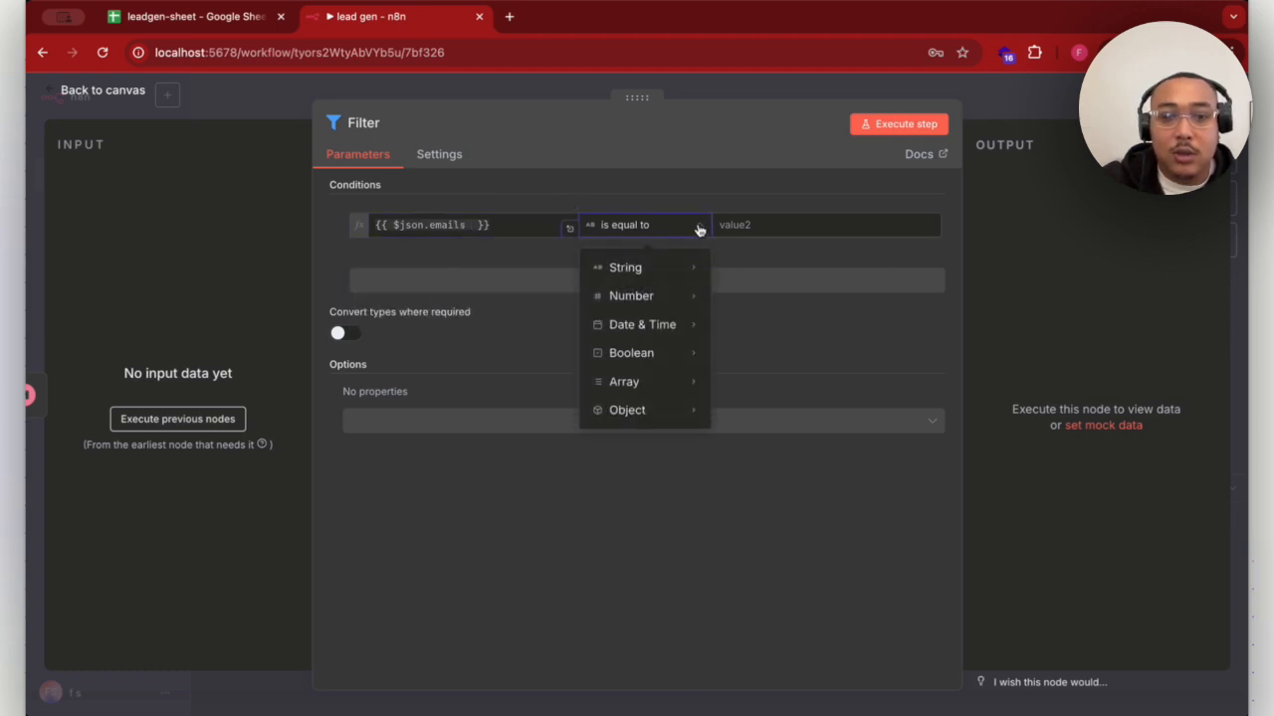
mouse_move(700, 270)
left_click(749, 275)
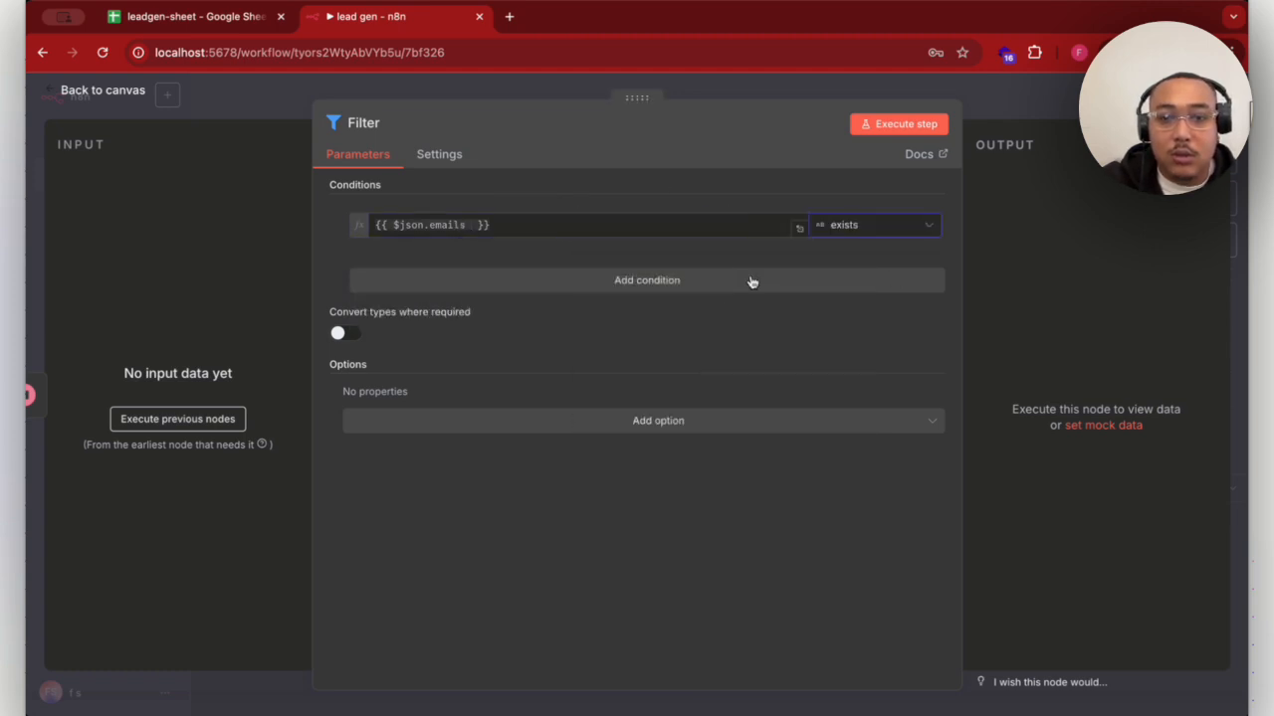
left_click(498, 77)
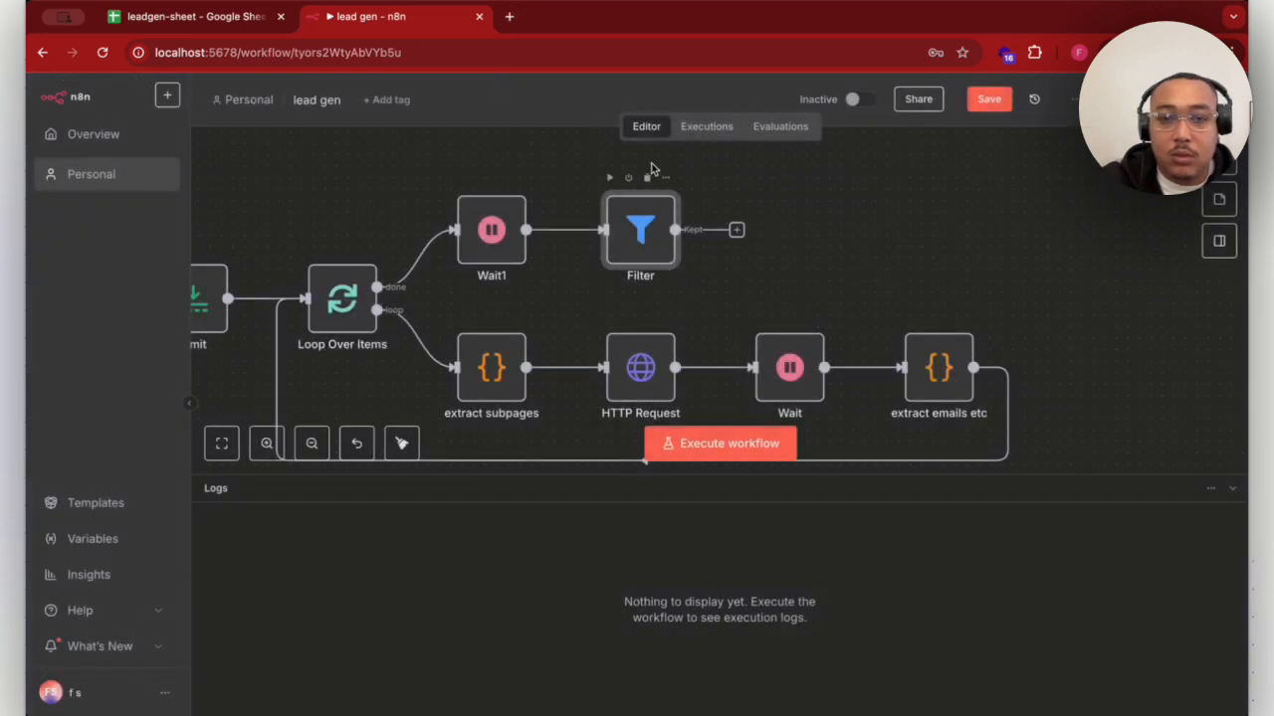
- Rename the Filter node as "filter empties"
left_click(663, 178)
left_click(707, 248)
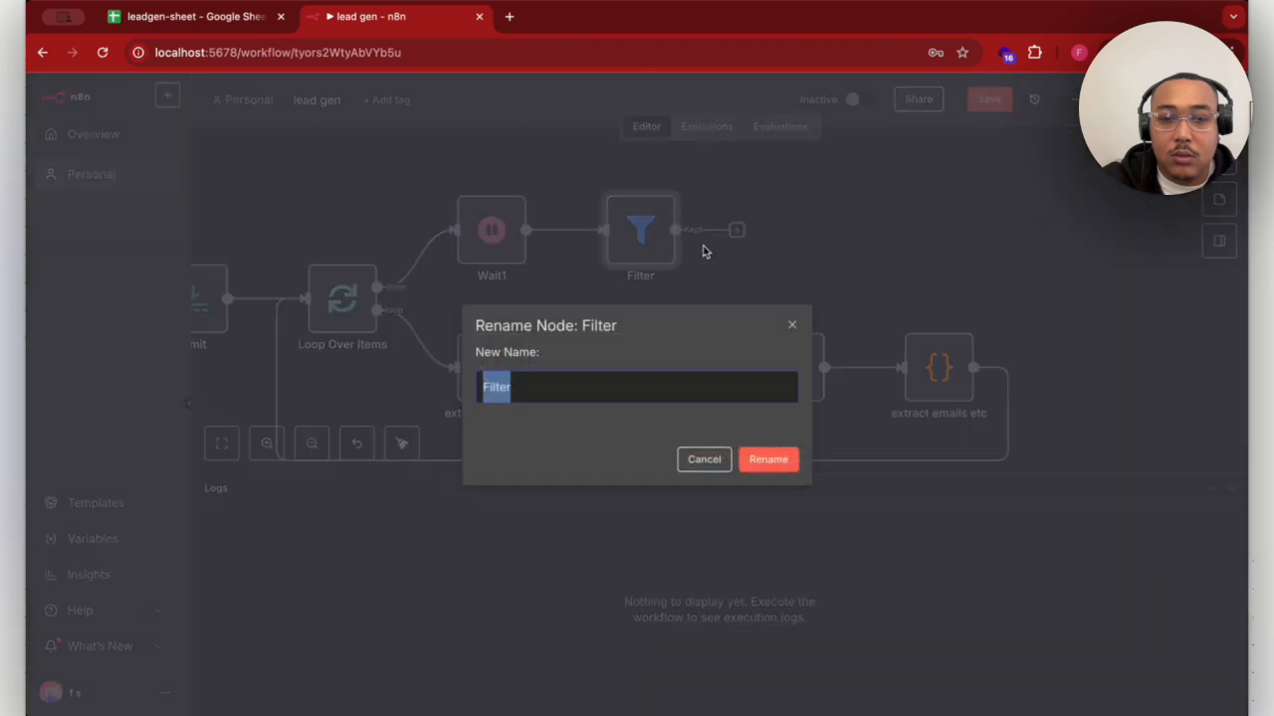
type("fil")
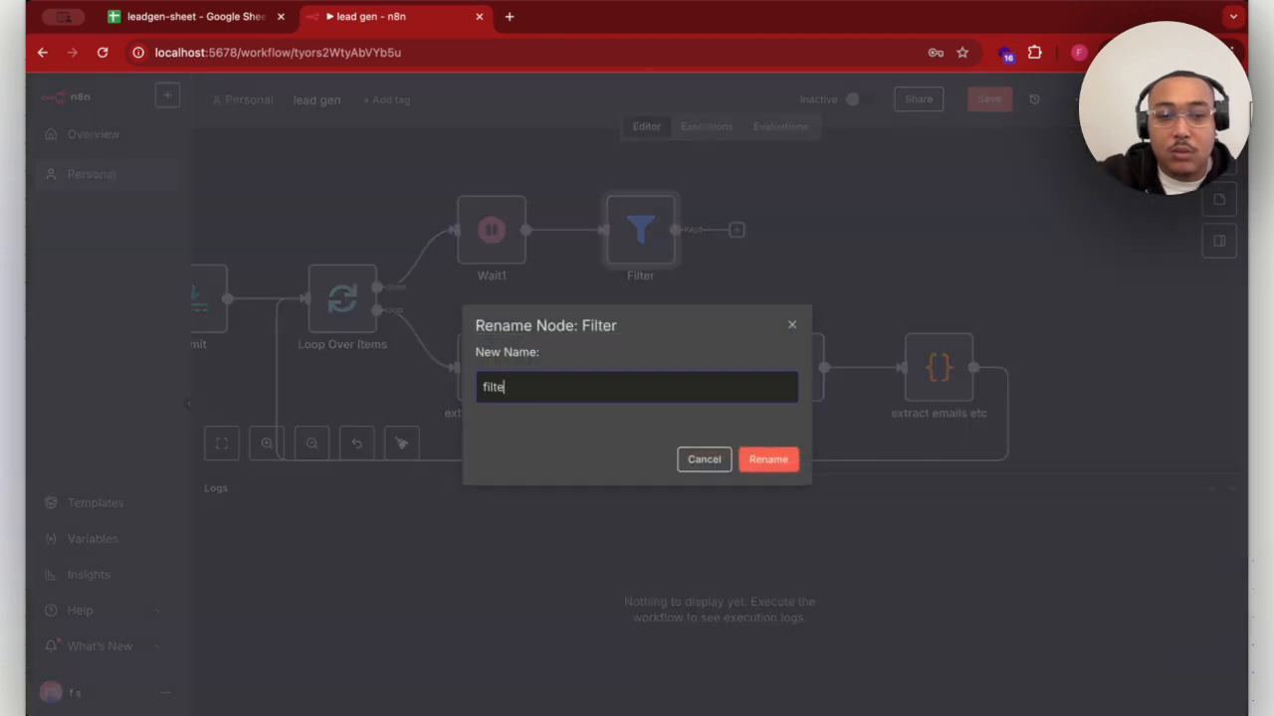
type("ter emp")
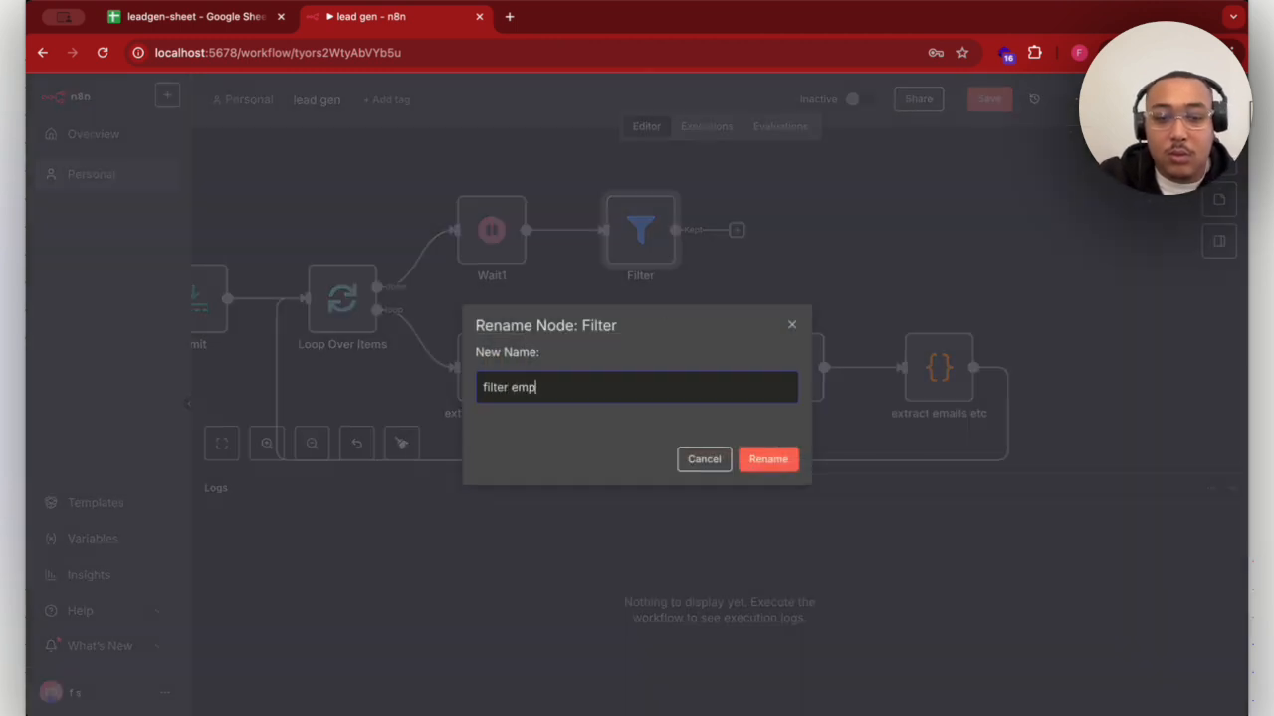
type("ties")
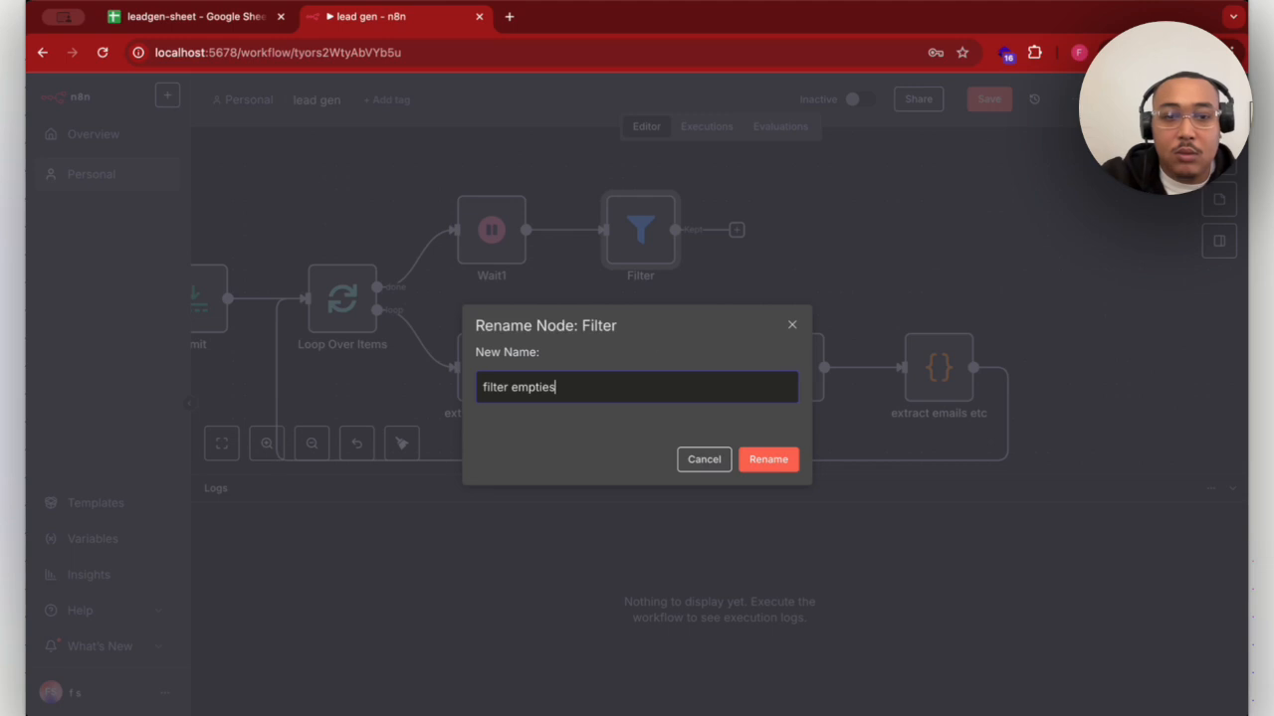
left_click(782, 466)
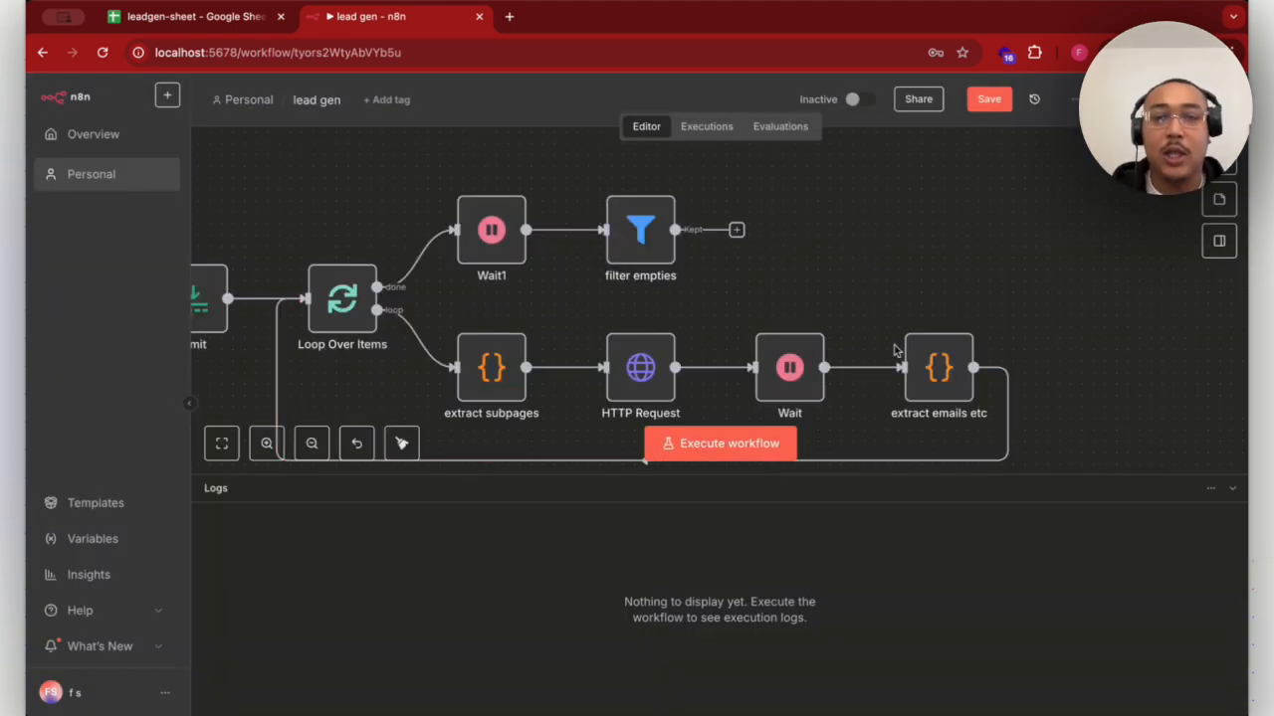
- Add a Split Out node to the Kept output of filter empties
left_click(736, 231)
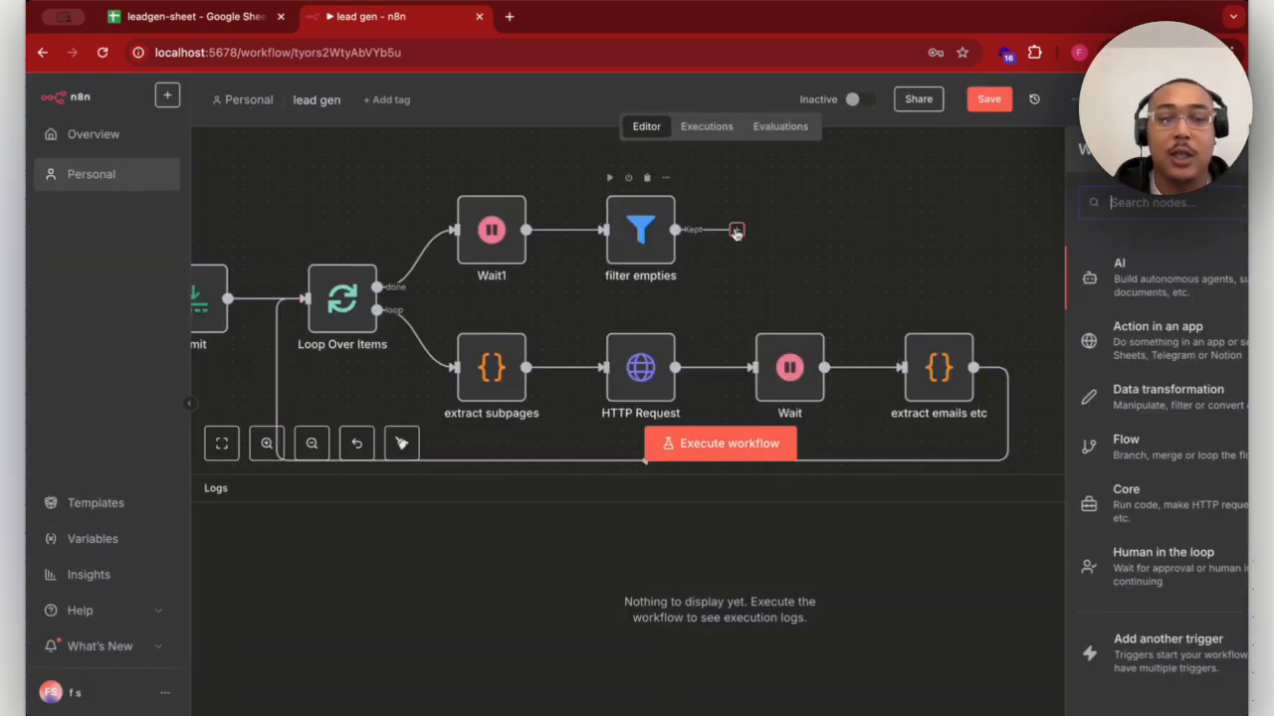
type("split")
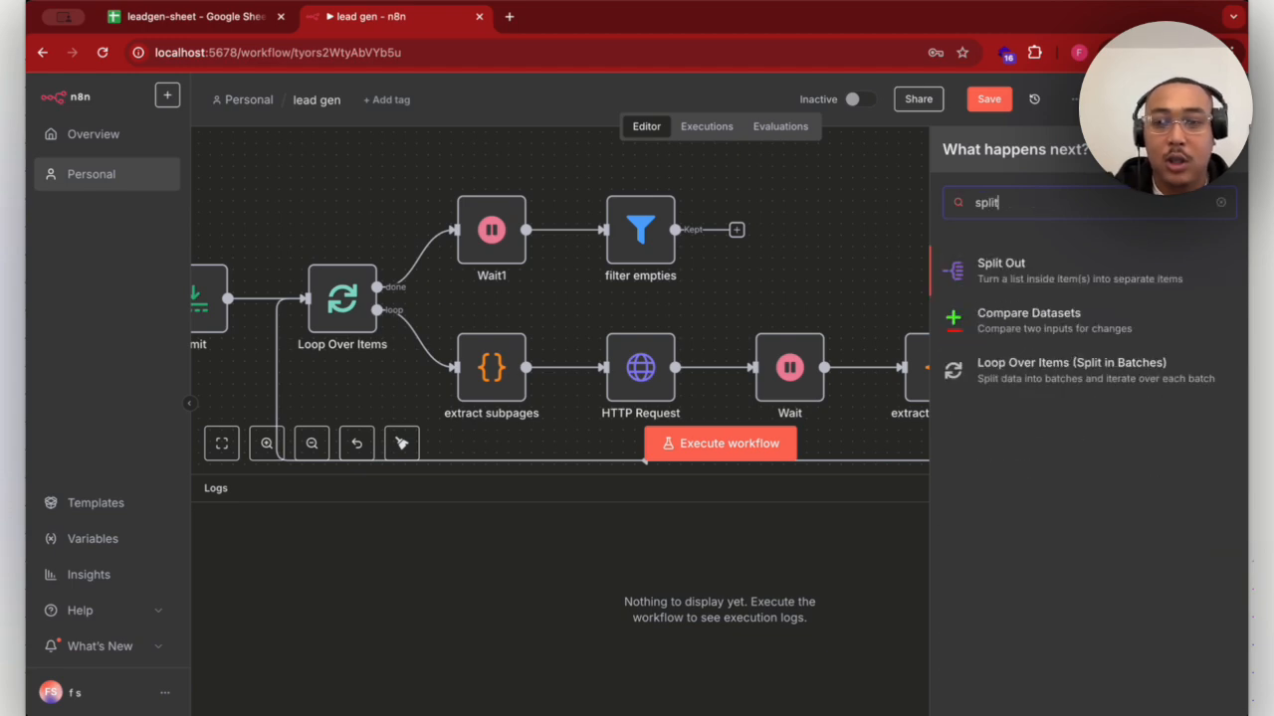
left_click(990, 267)
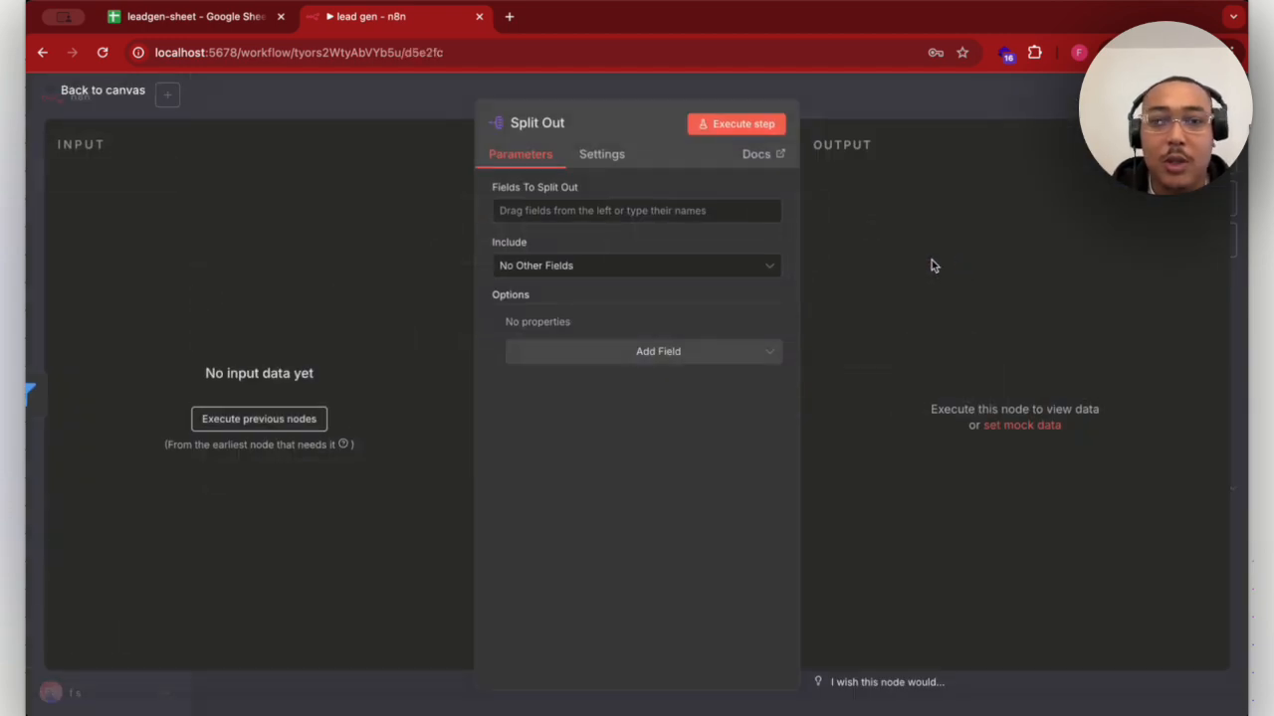
- Set Split Out to split the field "emails" and include All Other Fields, and return to the canvas
left_click(622, 212)
type("emails")
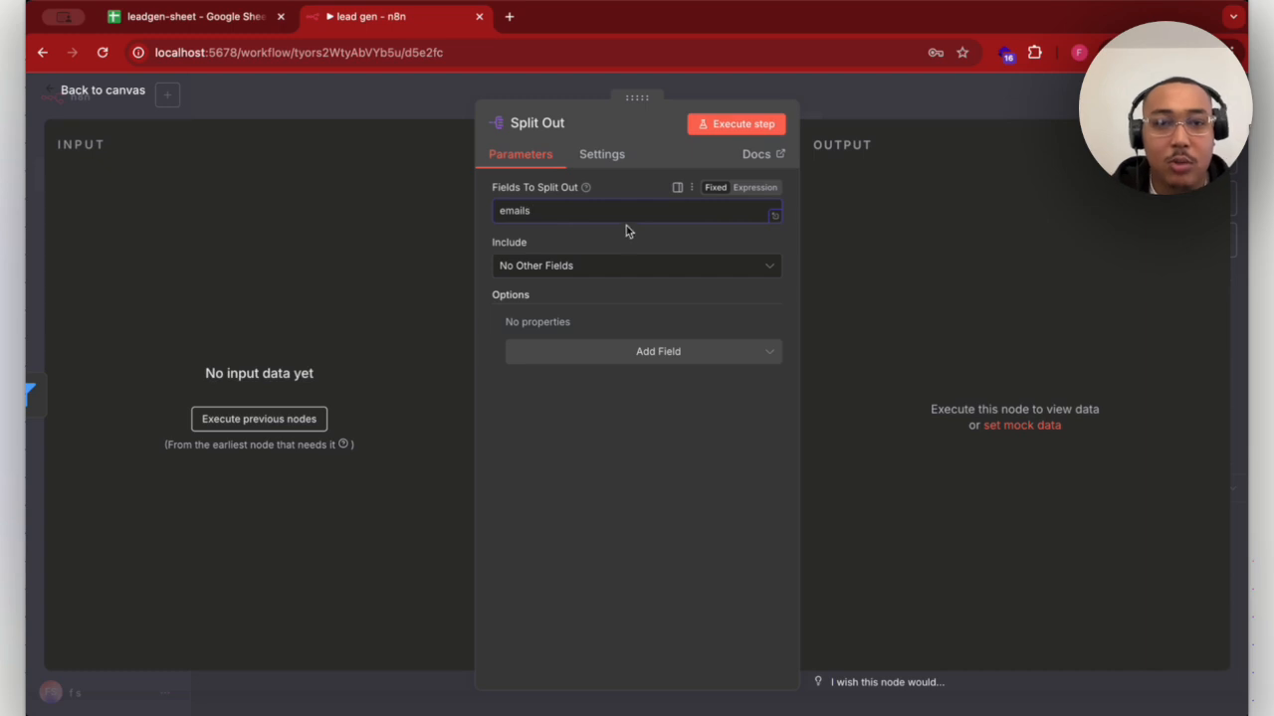
left_click(571, 265)
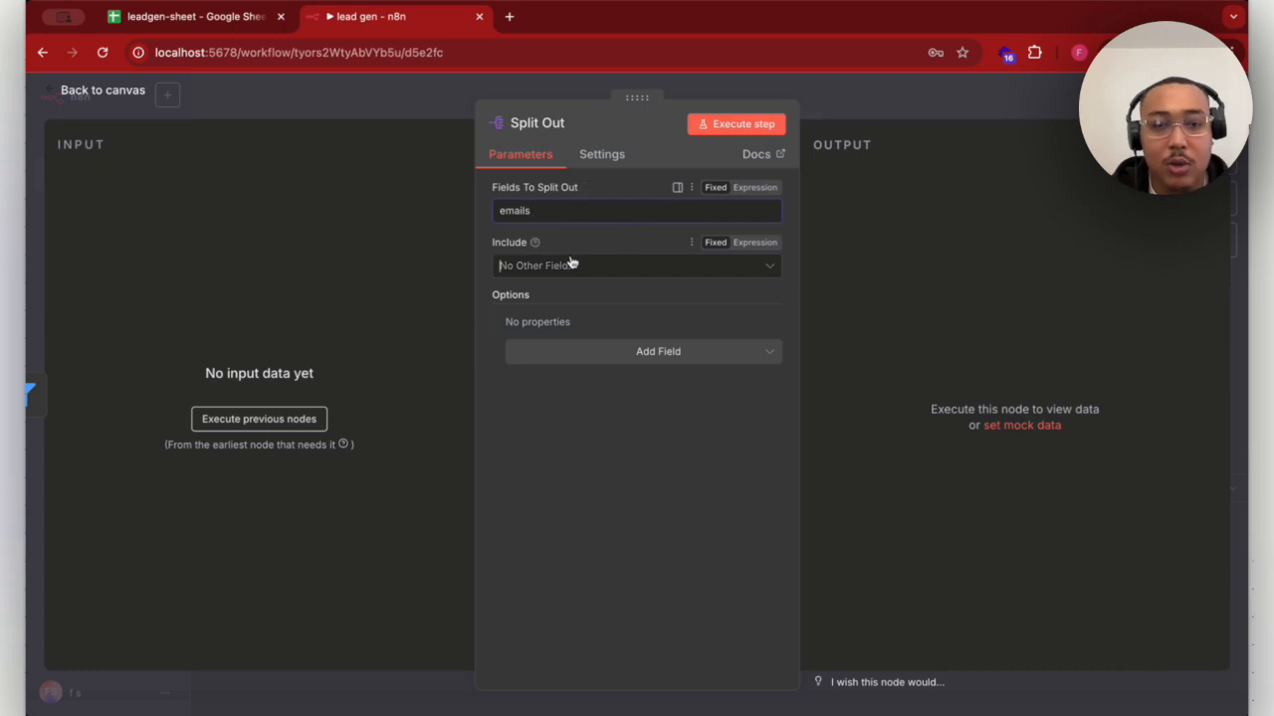
left_click(596, 340)
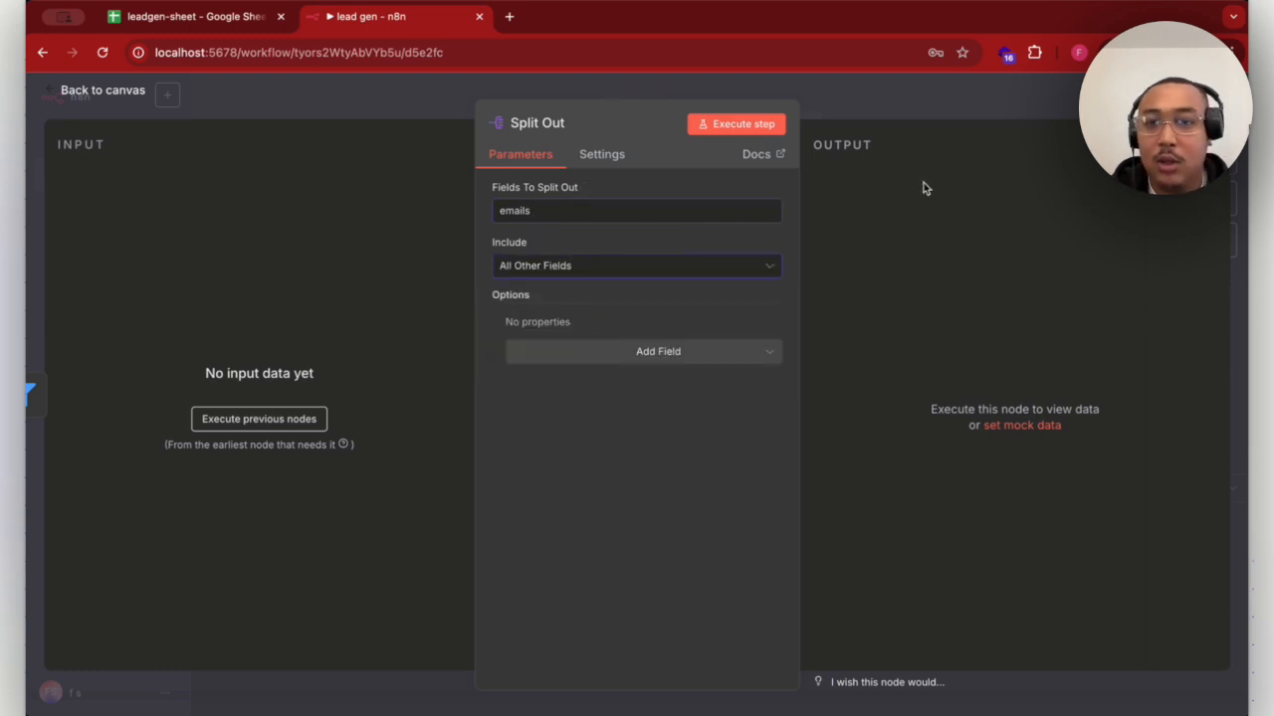
left_click(980, 99)
- Add a Remove Duplicates node after Split Out using the action "Remove items repeated within current input"
left_click(871, 231)
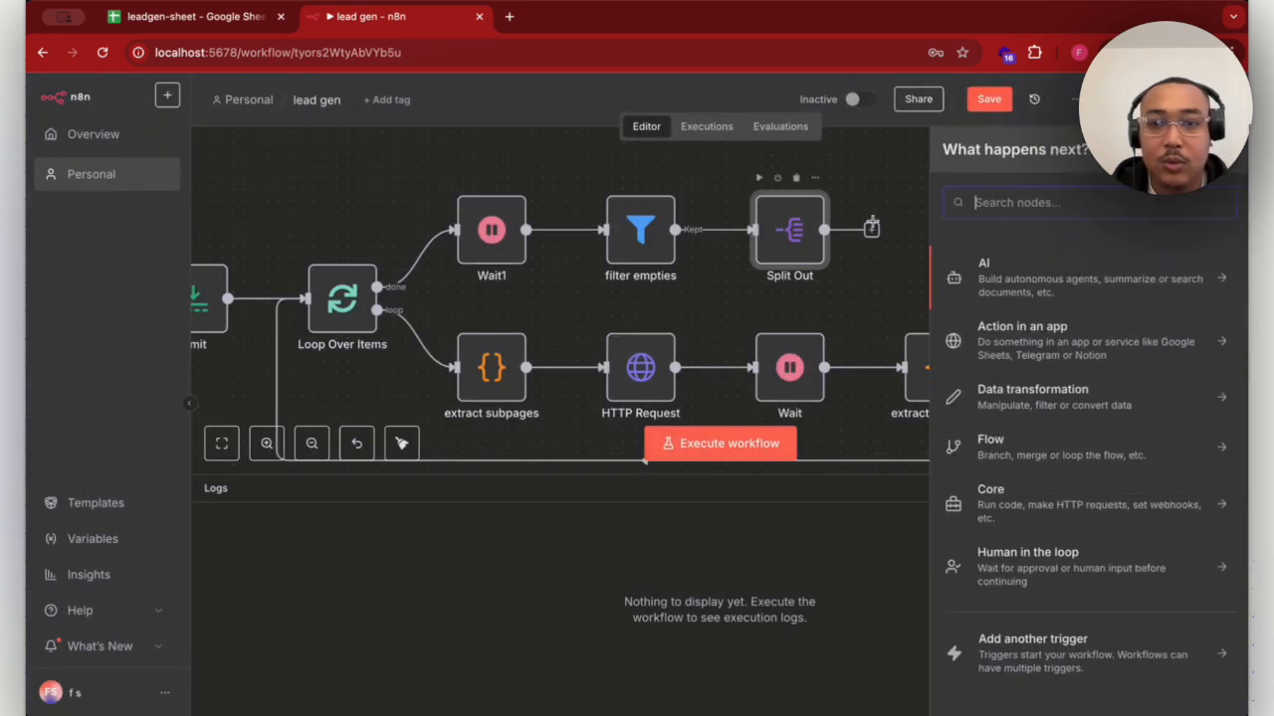
left_click(906, 181)
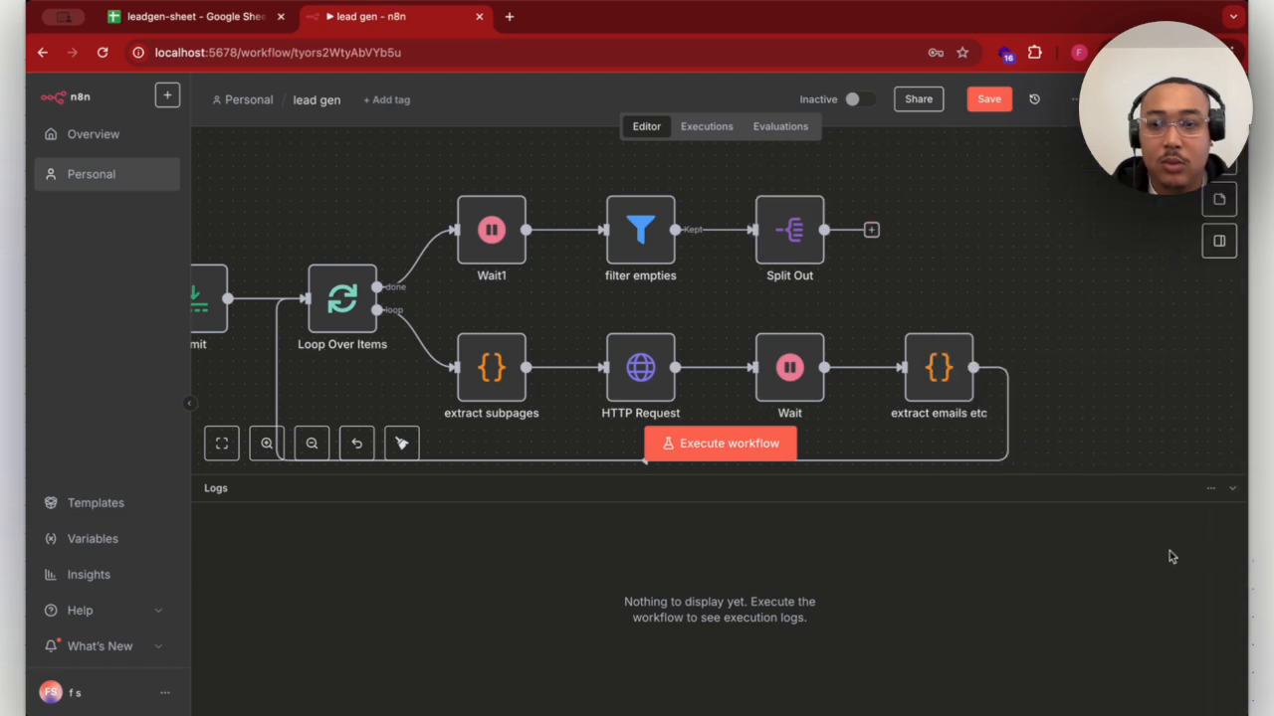
left_click(870, 231)
type("re,o")
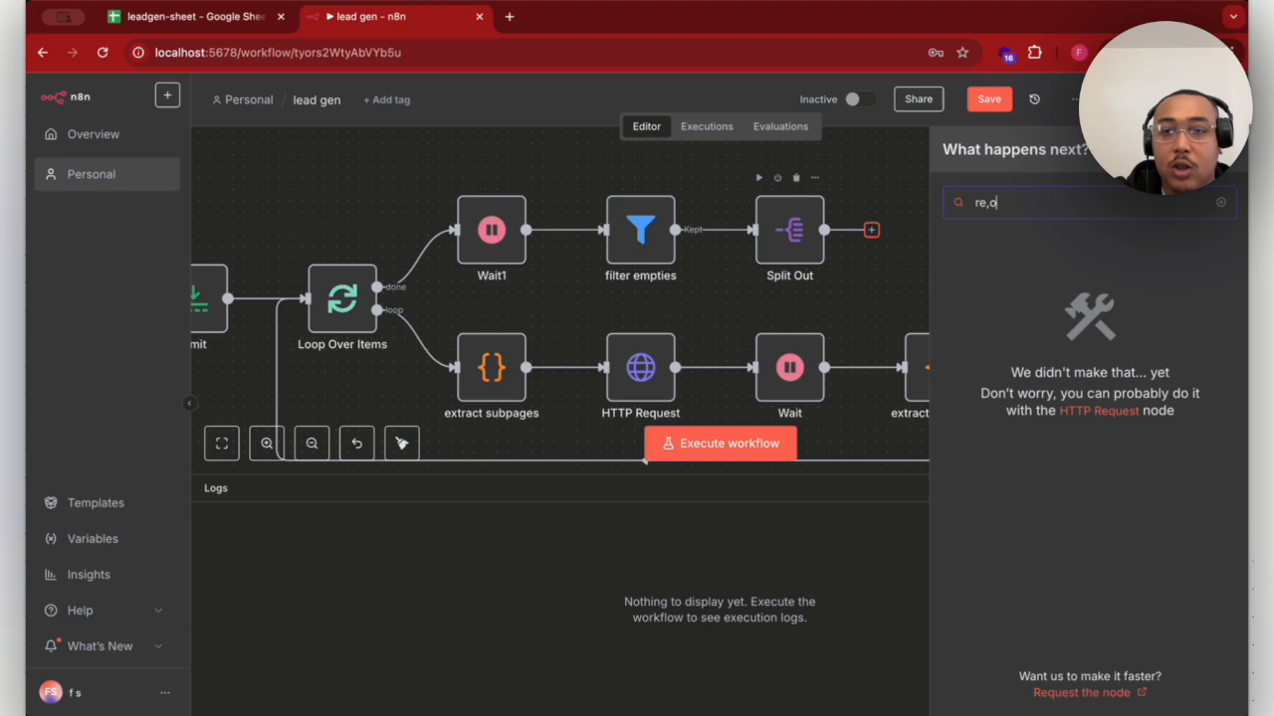
key("BackSpace")
key("BackSpace")
type("move")
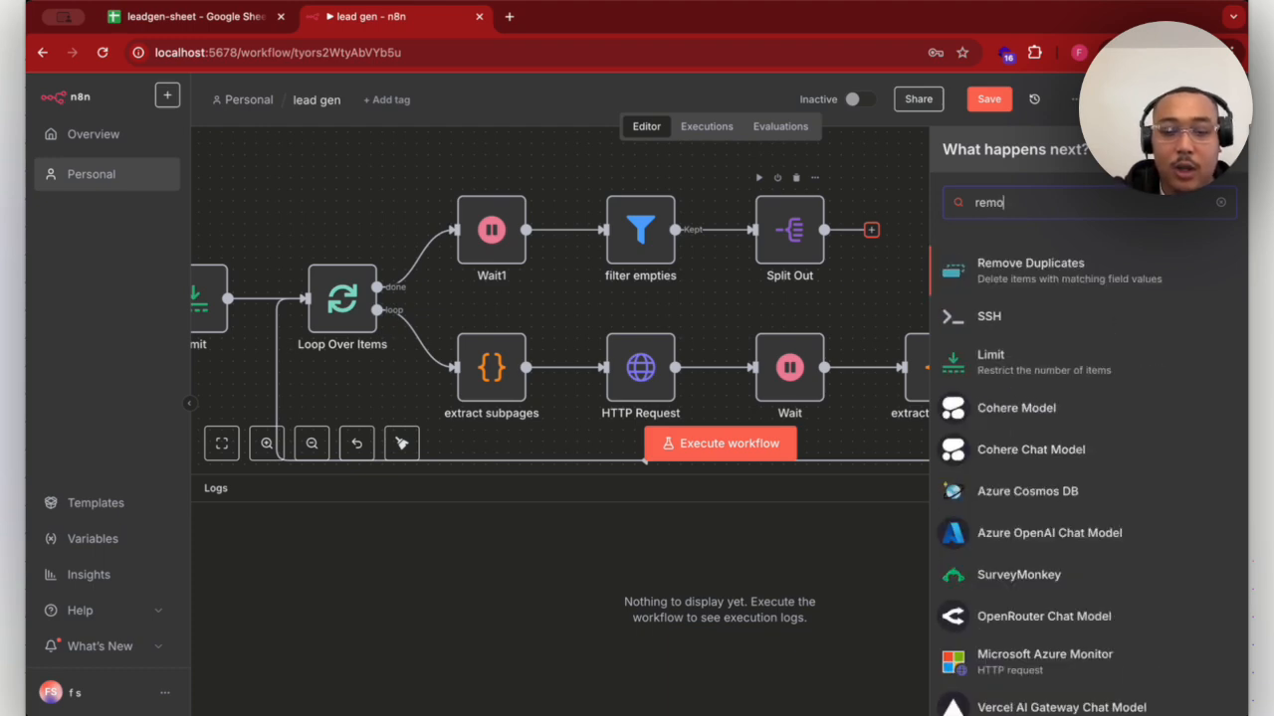
left_click(976, 277)
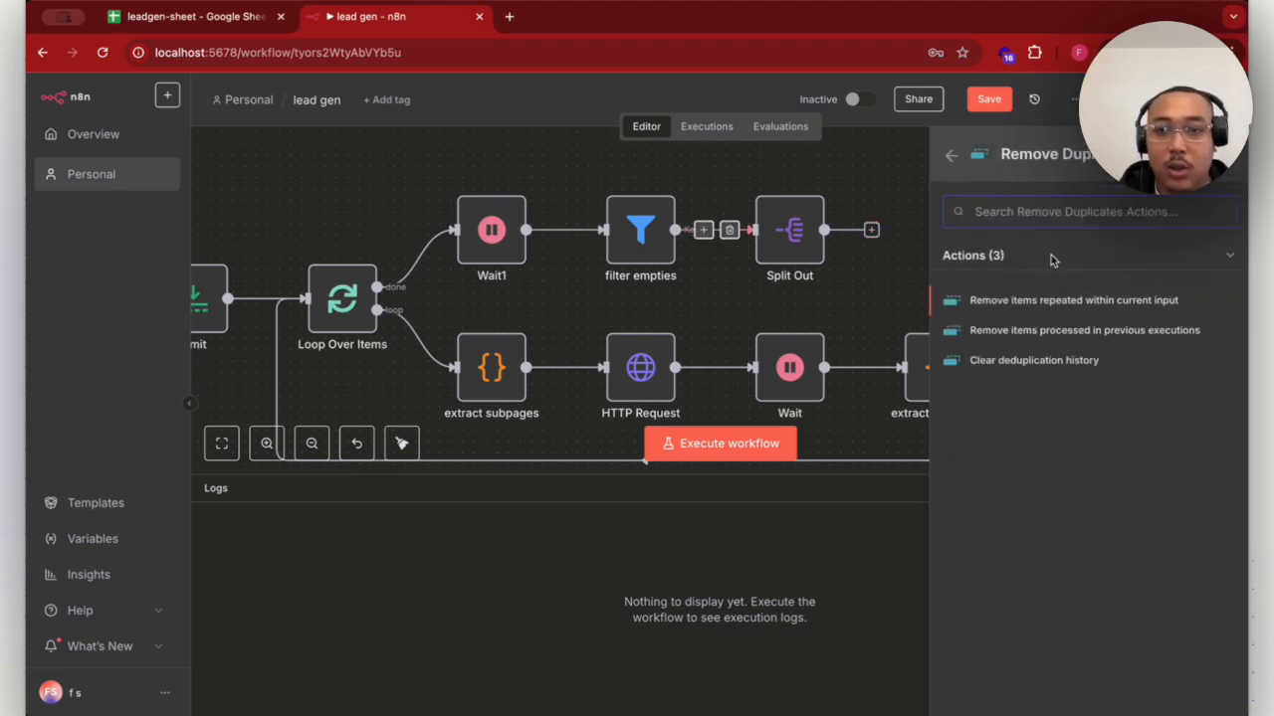
left_click(972, 302)
- Set the new Remove Duplicates node to compare Selected Fields, enter the field to compare, and return to the canvas
left_click(624, 275)
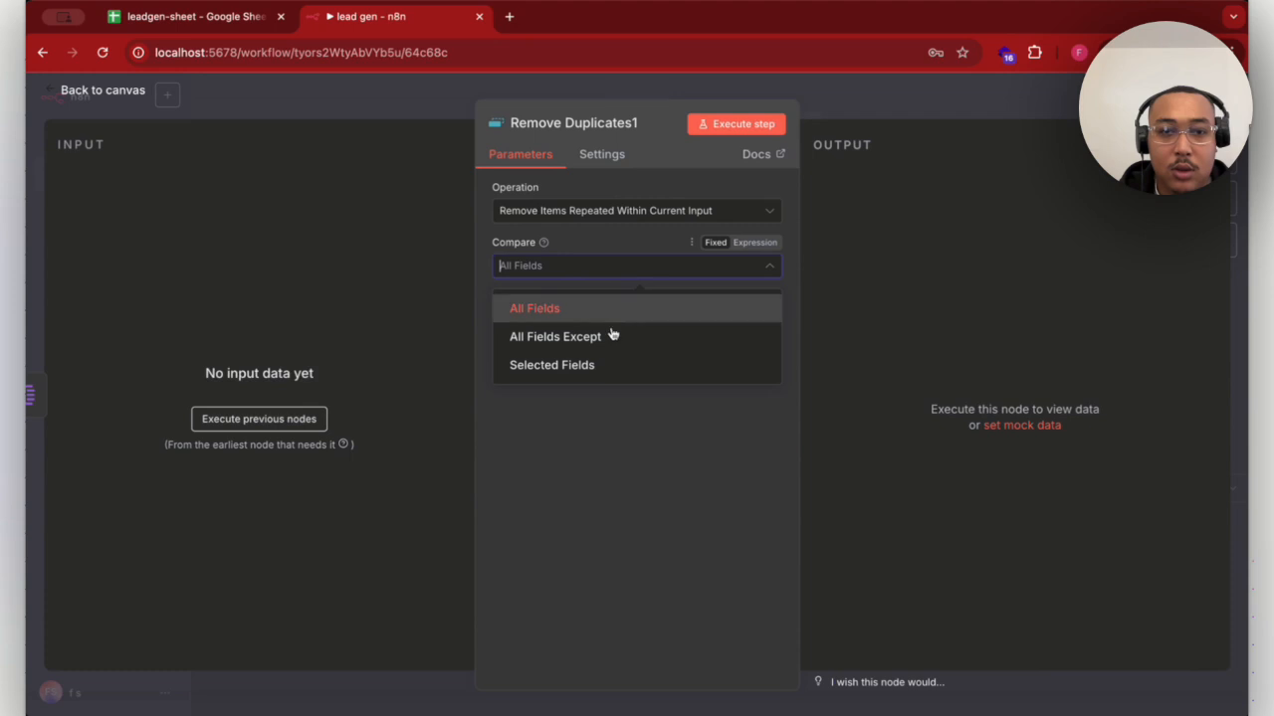
left_click(587, 364)
left_click(581, 320)
type("emails")
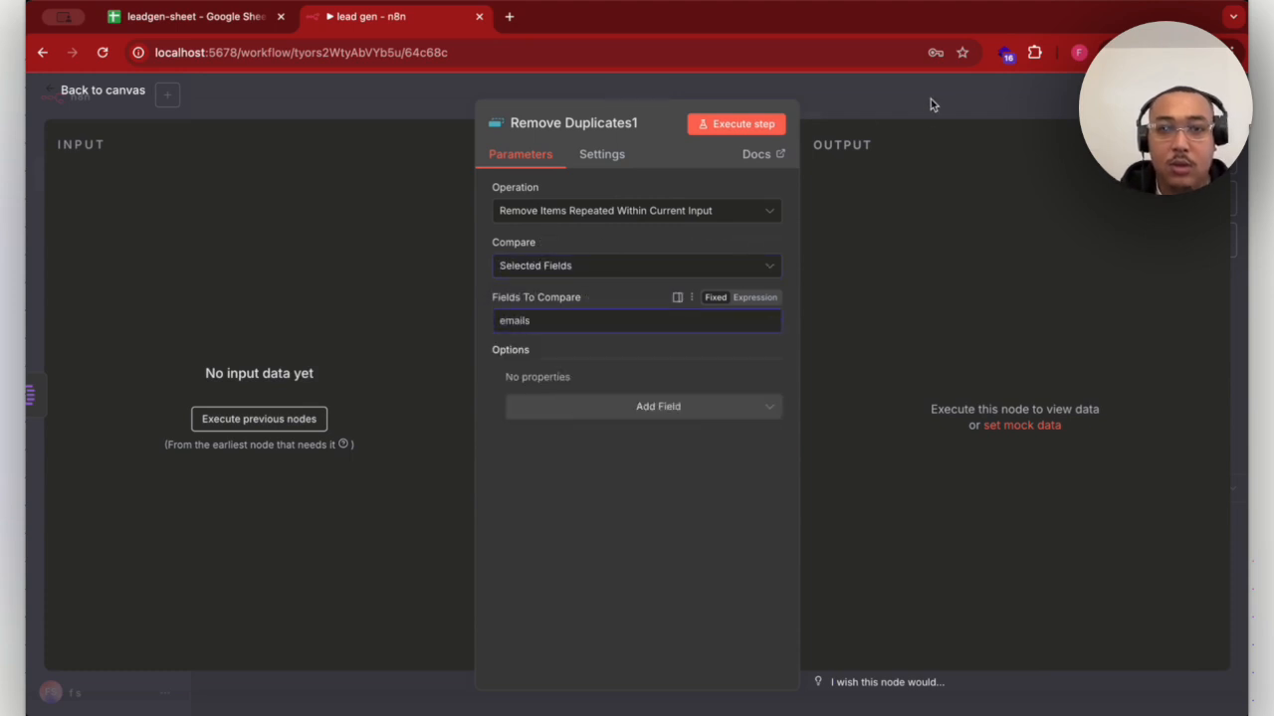
left_click(931, 98)
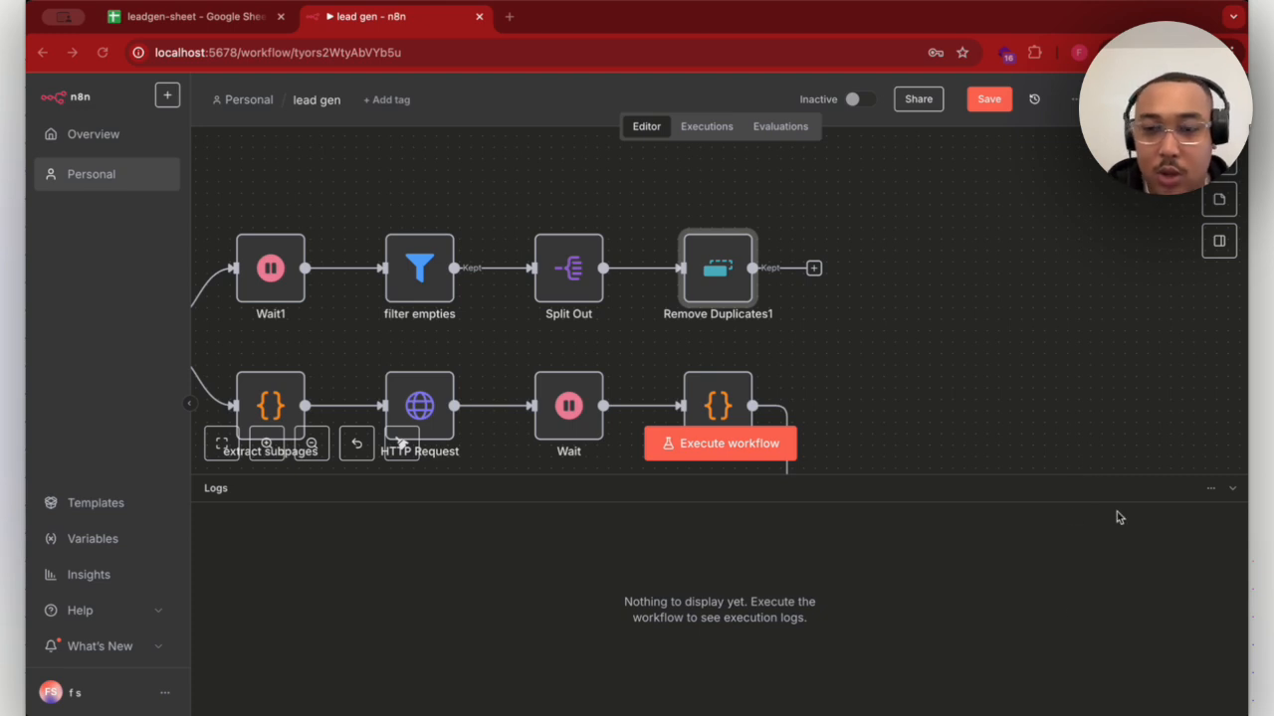
- Add an Edit Fields (Set) node to the Kept output of the Remove Duplicates1 node
left_click(814, 269)
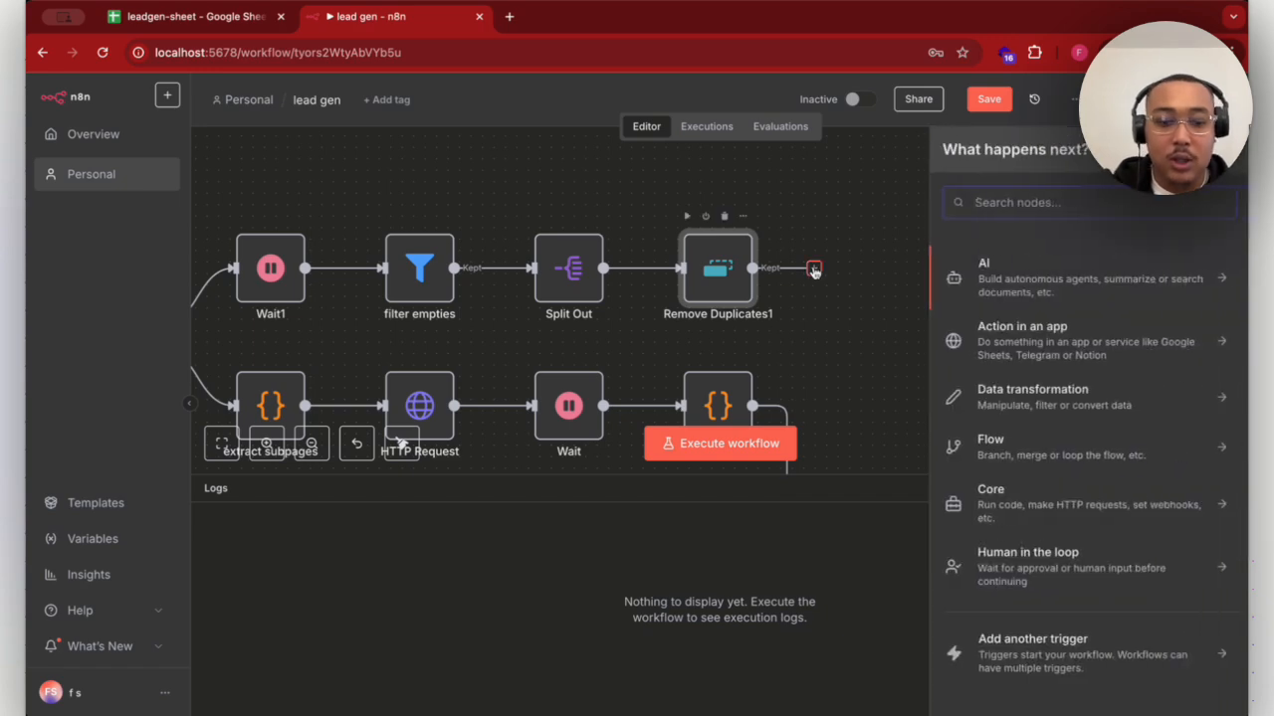
type("edit")
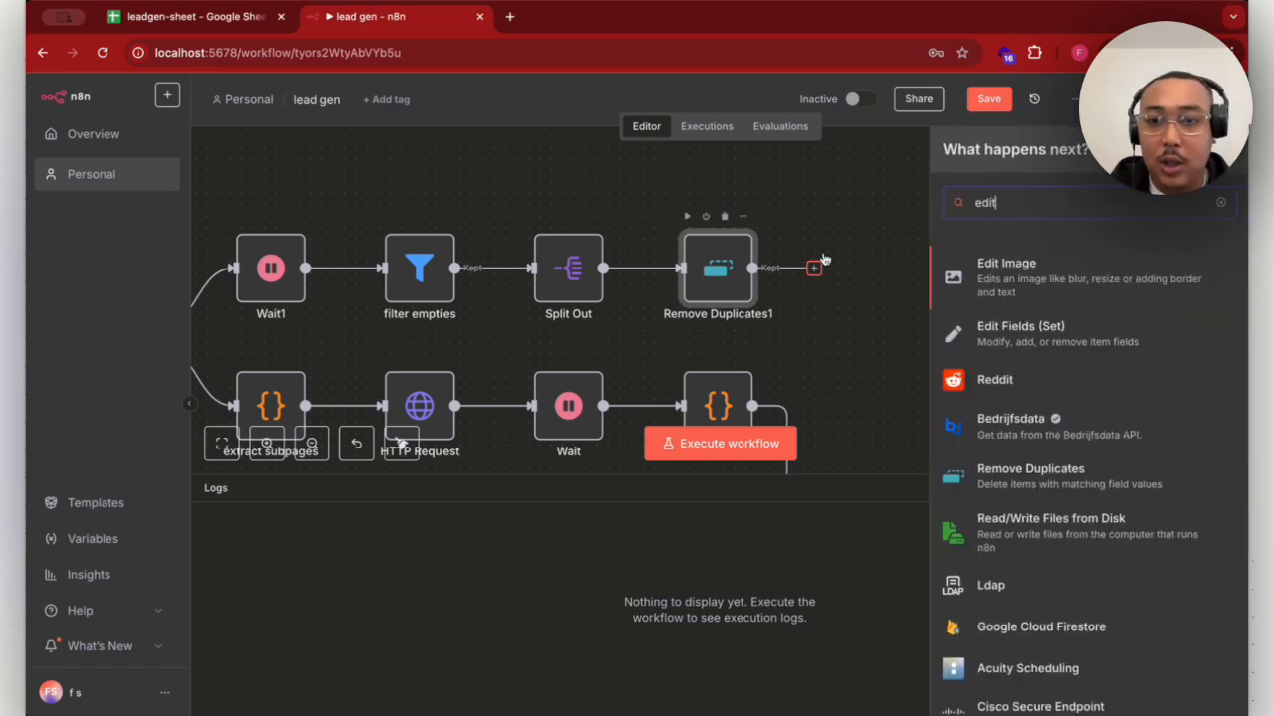
left_click(965, 348)
- Add a string field lead_id with the value {{ Math.floor(Date.now() / 1000) }}-{{ Math.floor(Math.random() * 1e6) }}
left_click(636, 361)
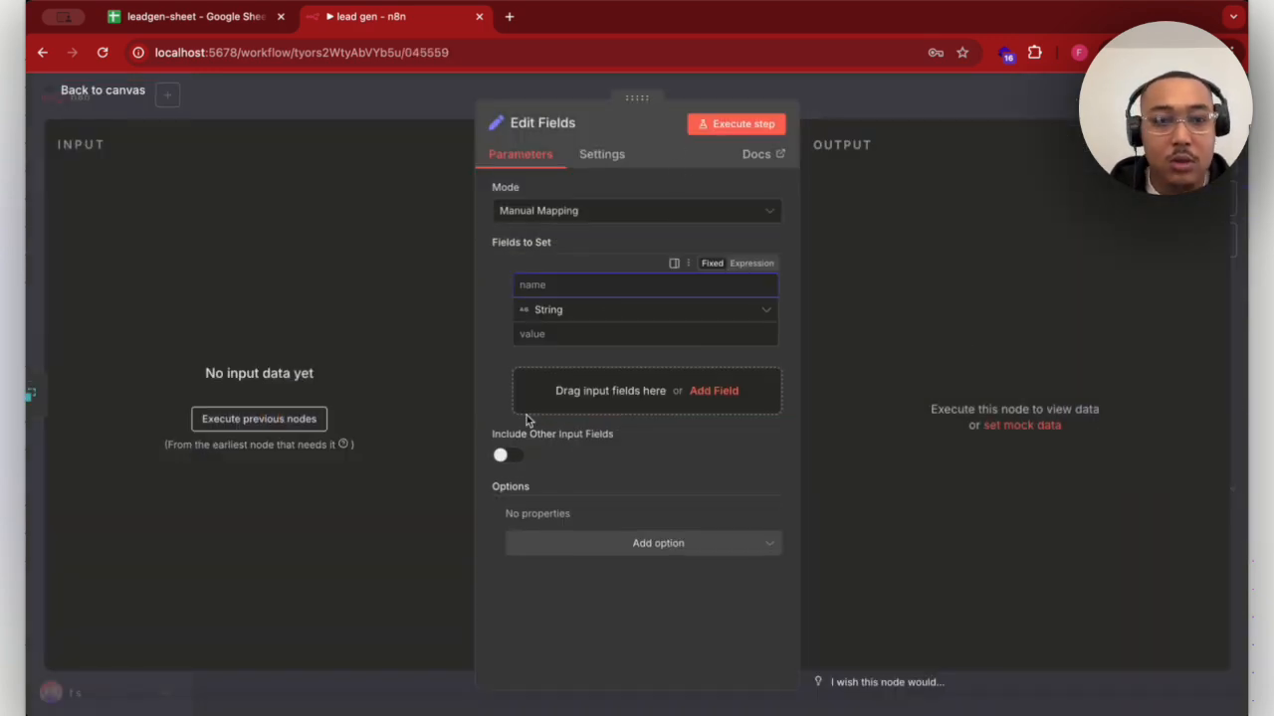
left_click(620, 283)
type("lead_id")
left_click(624, 338)
type("{{ Math.floor(Date.now() / 1000) }}-{{ Math.floor(Math.random() * 1e6) }}")
left_click(793, 263)
- Add a string field business_name to Edit Fields with the value {{ $json.business_name || '' }}
left_click(630, 431)
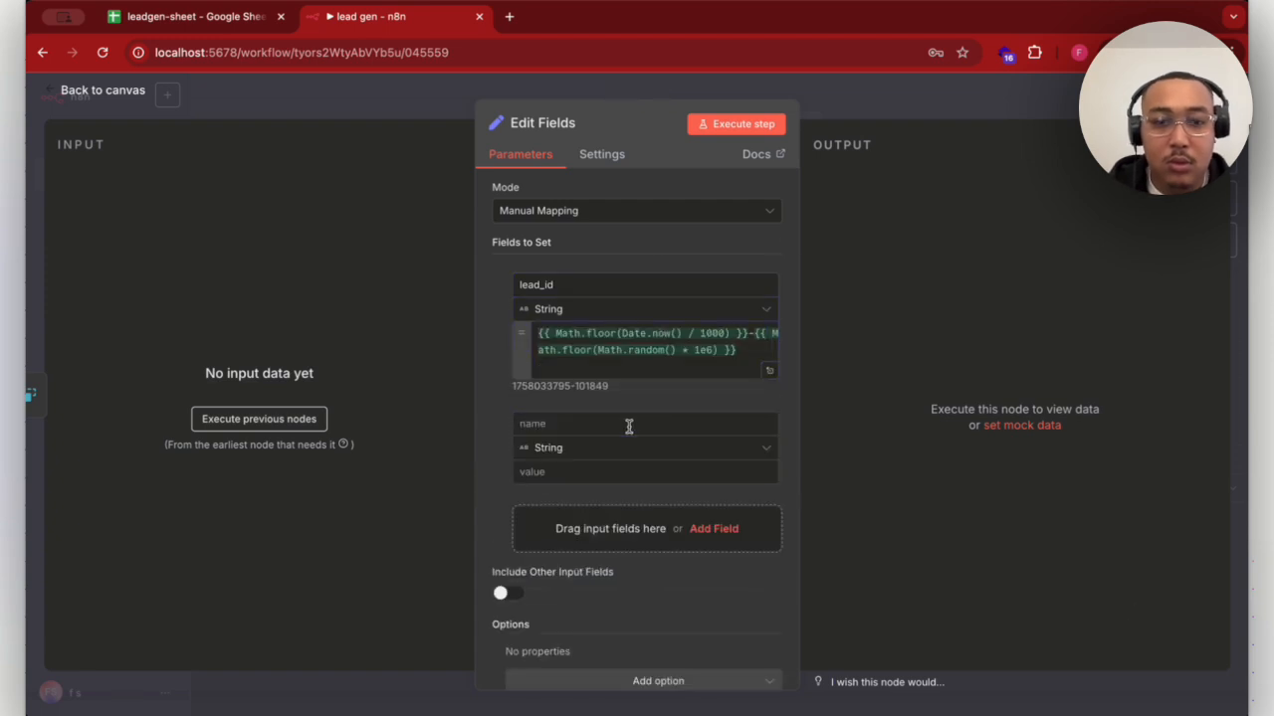
left_click(629, 426)
type("business_name")
left_click(626, 469)
type("{{ $json.business_name || '' }}")
left_click(793, 409)
- Add a string field full_name to Edit Fields with the fixed value ''
left_click(646, 546)
left_click(602, 532)
type("full_name")
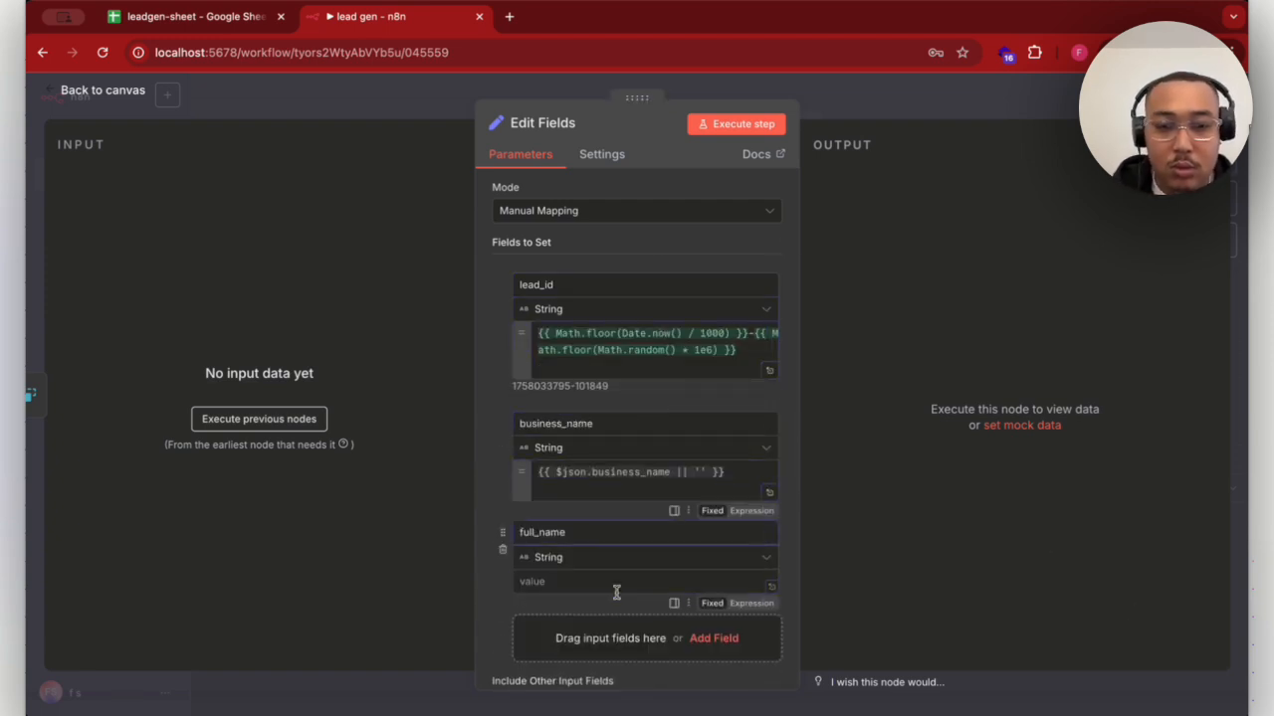
left_click(617, 587)
type("''")
- Add a string field phone_number to Edit Fields with the value {{ $json.phone_number || '' }}
left_click(753, 629)
left_click(632, 623)
type("phone_number")
left_click(647, 672)
scroll(699, 597, "down", 1)
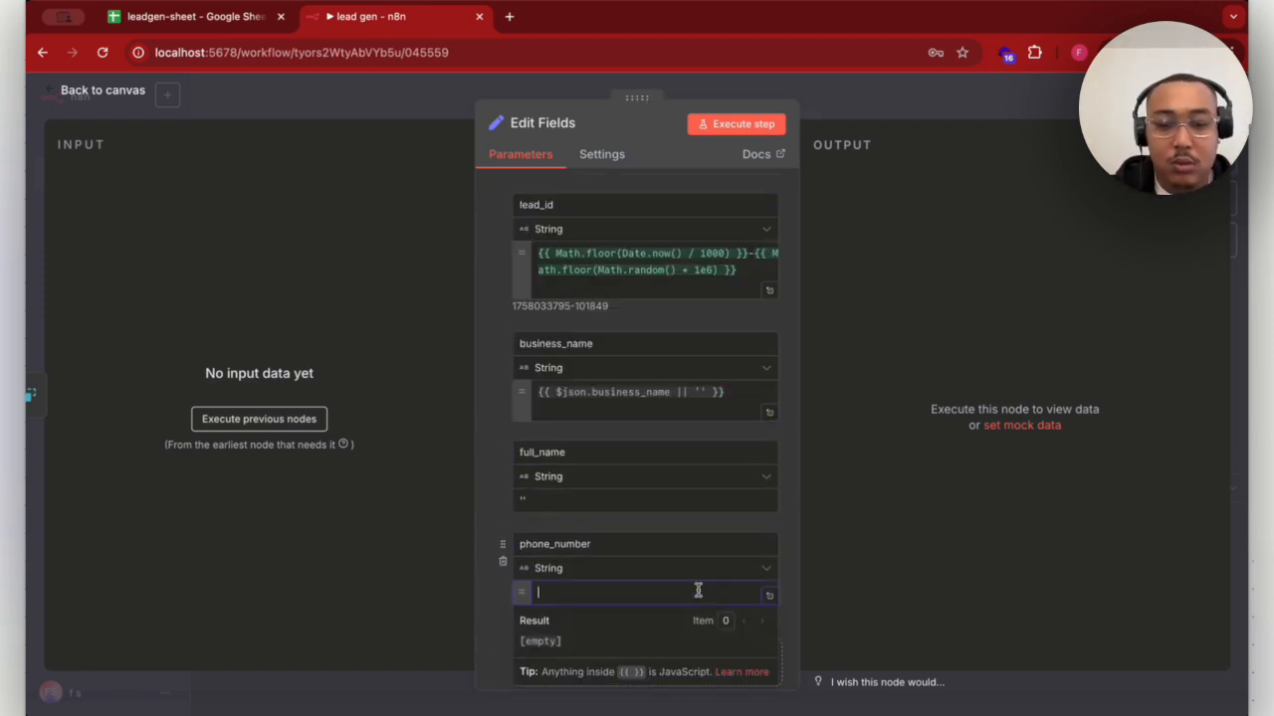
type("{{ $json.phone_number || '' }}")
- Add string fields email with {{ $json.emails }} and website with {{ $json.website || '' }} to Edit Fields
left_click(643, 640)
left_click(643, 634)
type("email")
left_click(659, 535)
type("{{ $json.emails }}")
left_click(643, 595)
type("website")
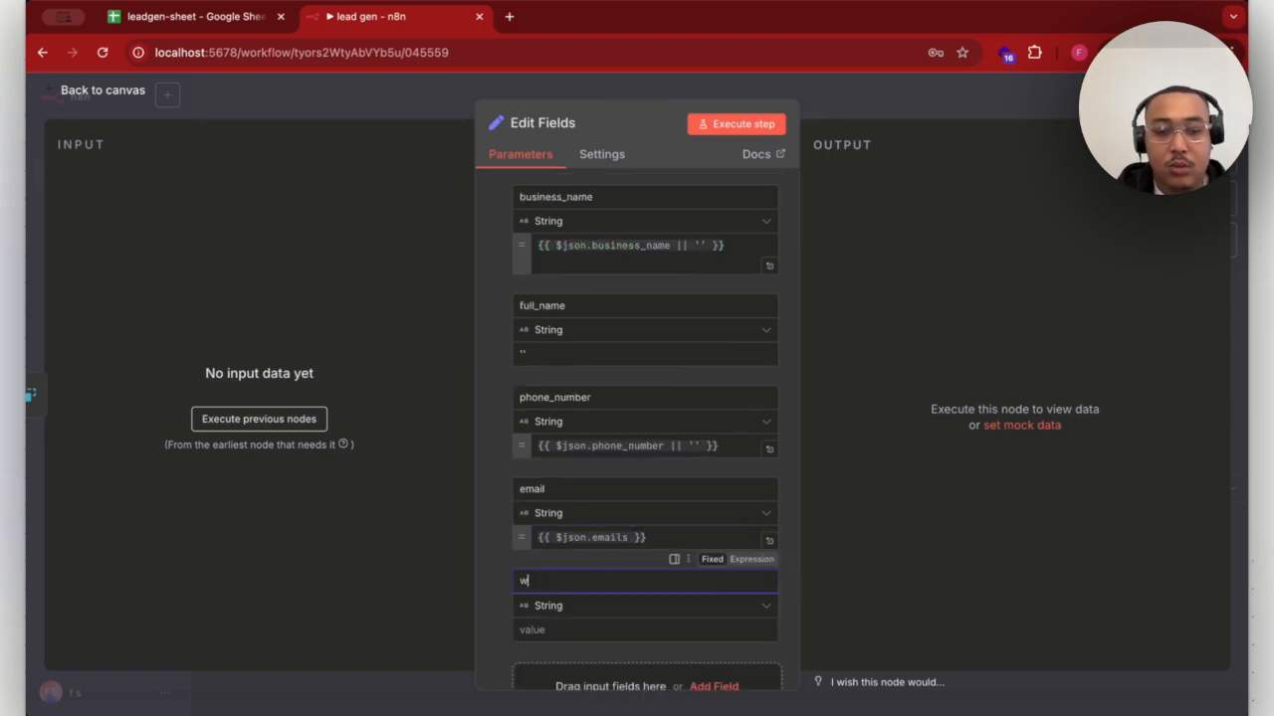
left_click(642, 629)
type("{{ $json.website || '' }}")
- Add string fields instagram_username with {{ $json.instagram_username || '' }} and address with {{ $json.address || '' }} to Edit Fields
left_click(622, 595)
left_click(624, 588)
type("instagram_username")
left_click(700, 627)
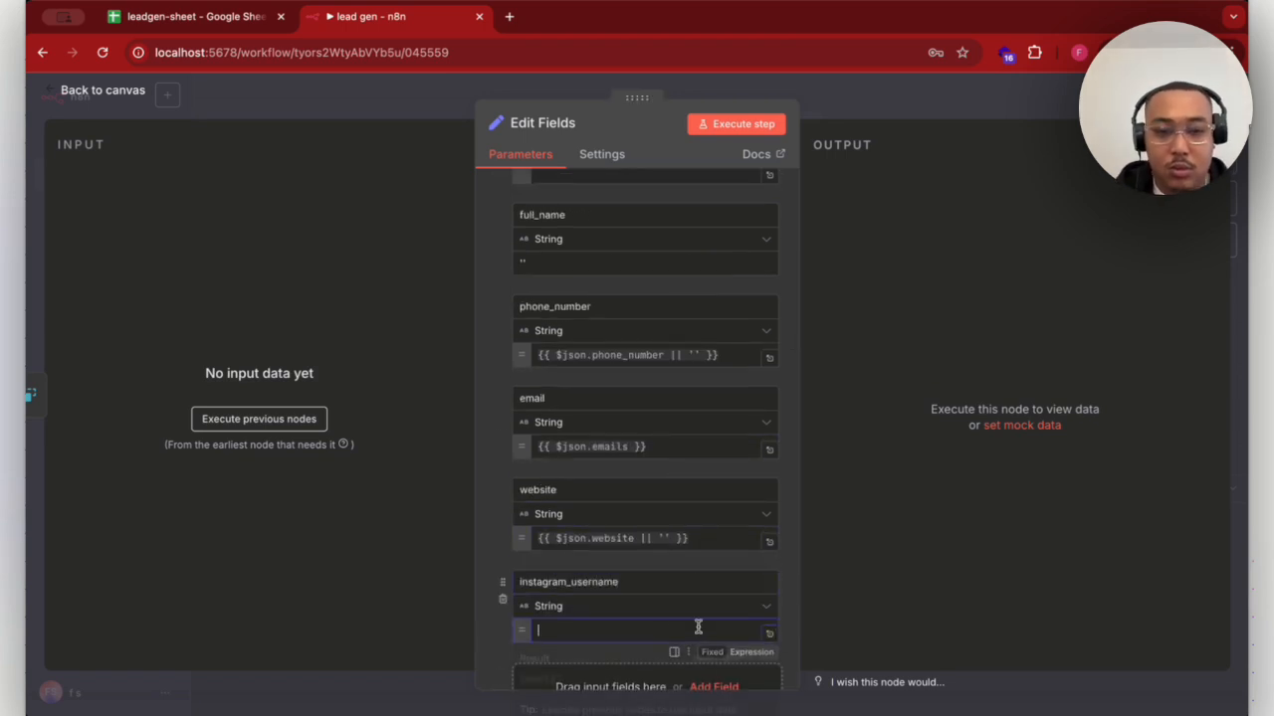
type("{{ $json.instagram_username || '' }}")
scroll(702, 607, "down", 1)
left_click(710, 587)
left_click(708, 577)
type("address")
left_click(677, 614)
type("{{ $json.address || '' }}")
- Add string fields city with {{ $json.city || '' }} and postcode with {{ $json.postcode || '' }} to Edit Fields
left_click(637, 594)
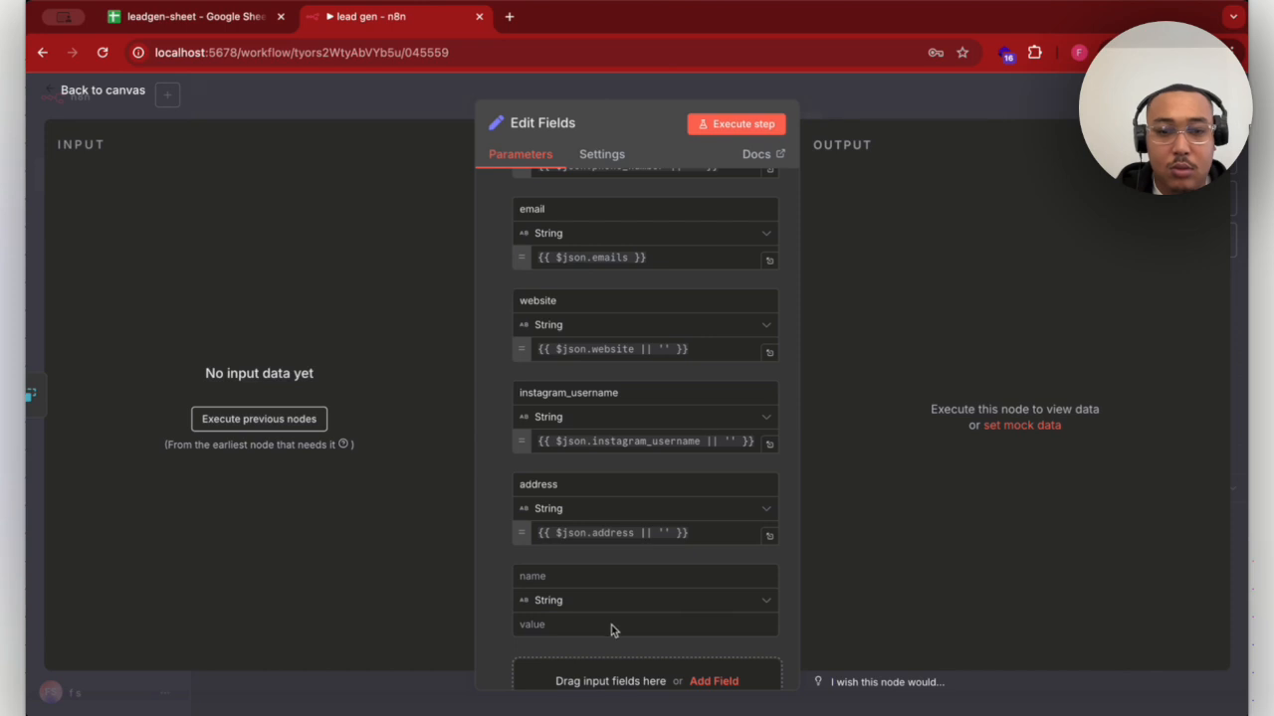
left_click(609, 578)
type("city")
left_click(592, 621)
type("{{ $json.city || '' }}")
left_click(608, 575)
type("postcode")
left_click(636, 627)
type("{{ $json.postcode || '' }}")
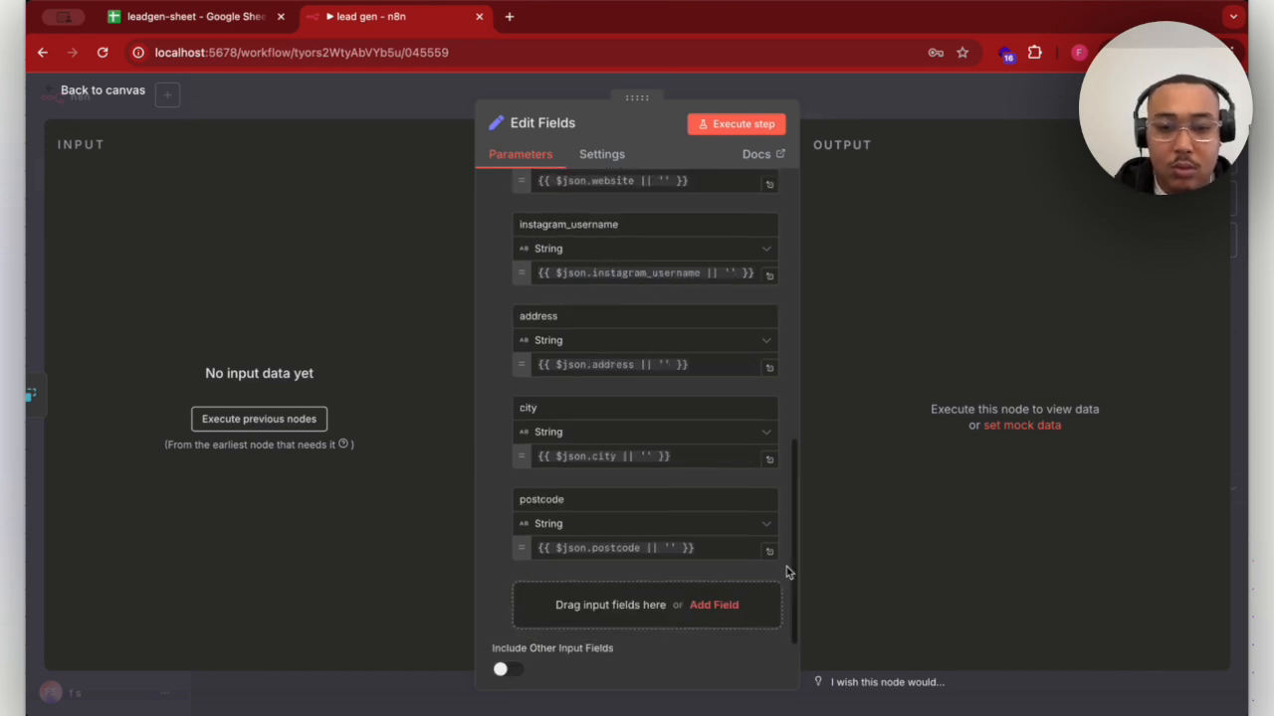
- Add a string field category to Edit Fields with the value {{ $json.category || '' }}
left_click(660, 603)
type("category")
left_click(617, 630)
type("{{ $json.category || '' }}")
scroll(792, 604, "down", 1)
- Add a string field source_url to Edit Fields, paste in its value, and return to the canvas
left_click(664, 624)
left_click(634, 608)
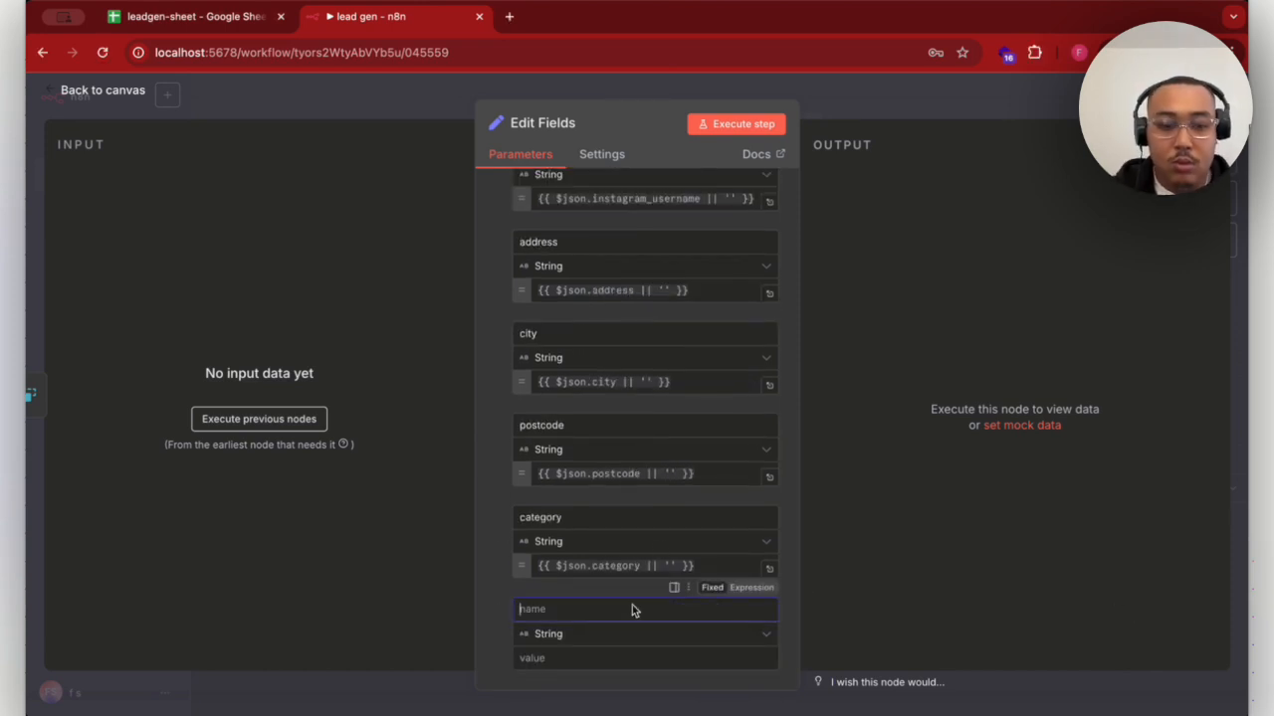
type("source_url")
left_click(623, 658)
type("{{ $json.source_url || $json.website || '' }}")
scroll(667, 396, "down", 2)
key("Escape")
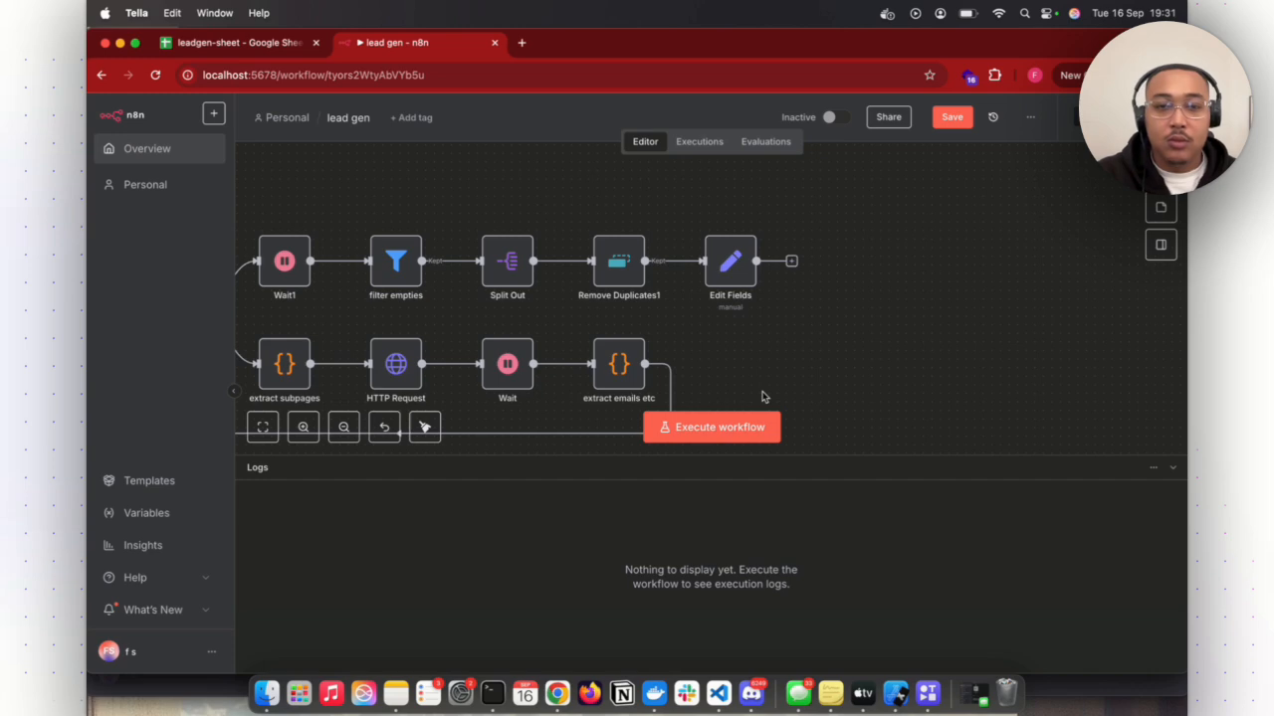
- Add a Google Sheets node after Edit Fields using the action "Append row in sheet"
left_click(793, 264)
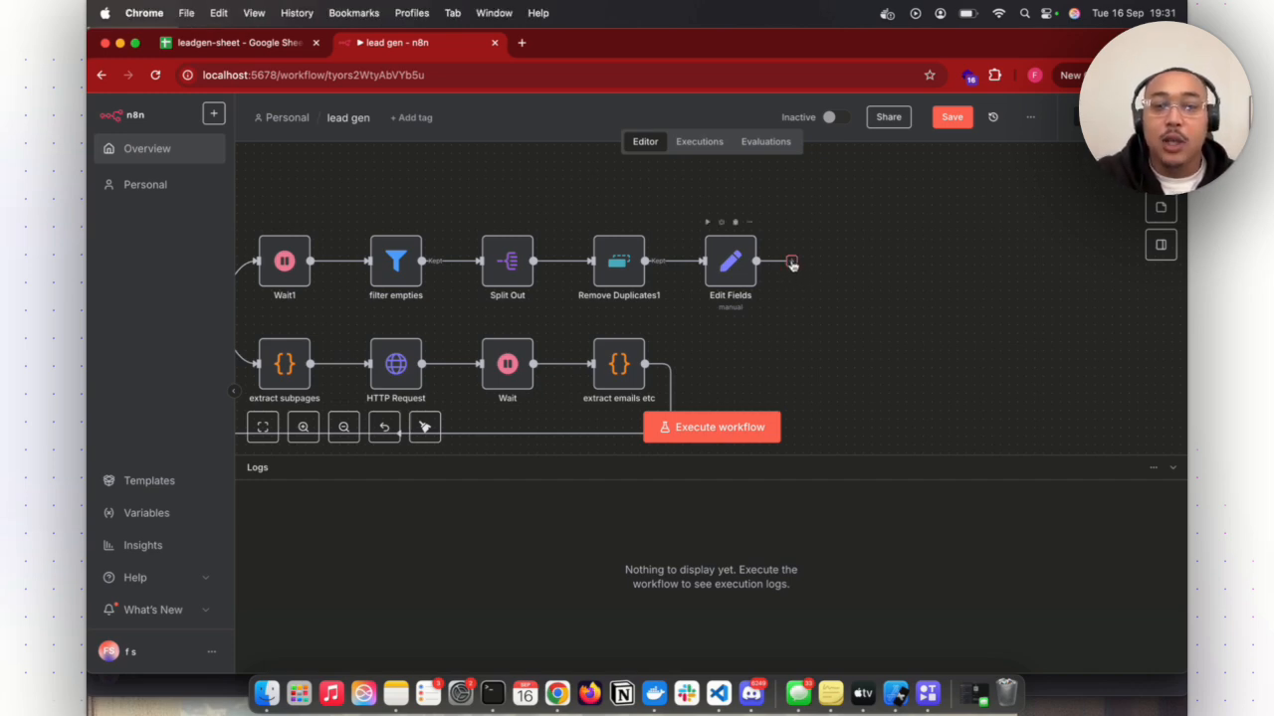
left_click(793, 263)
type("google")
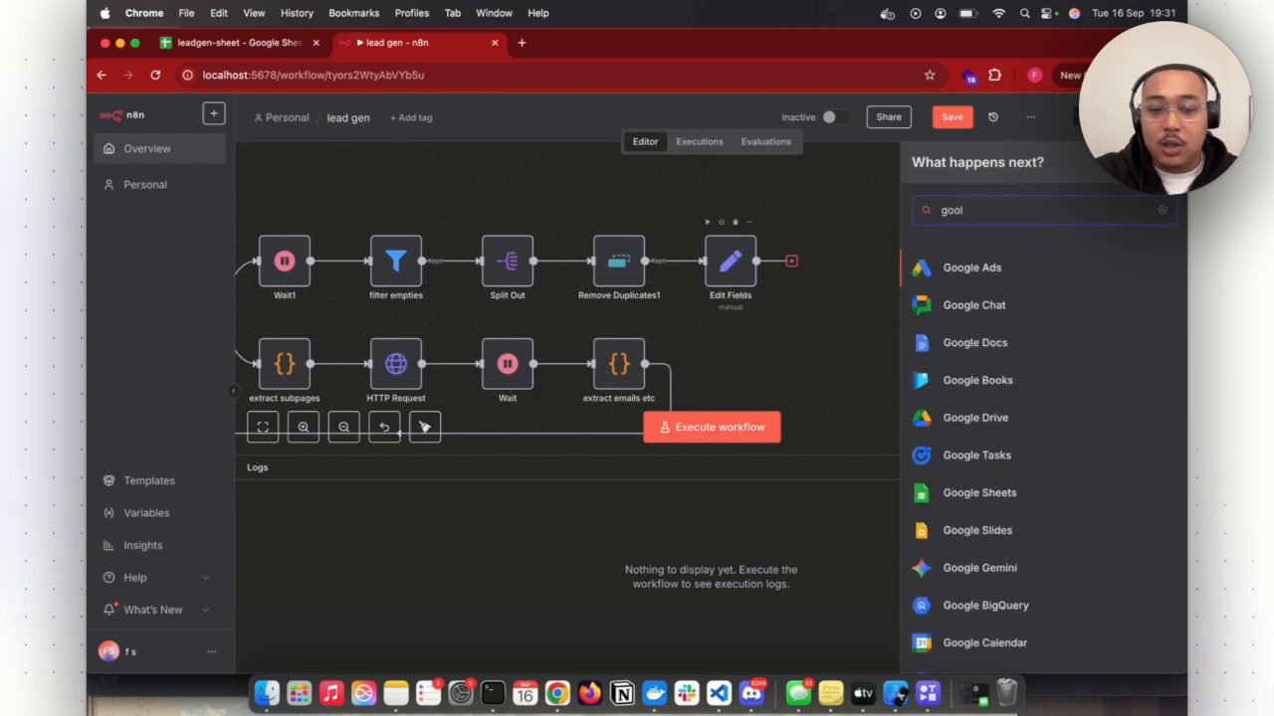
left_click(1005, 491)
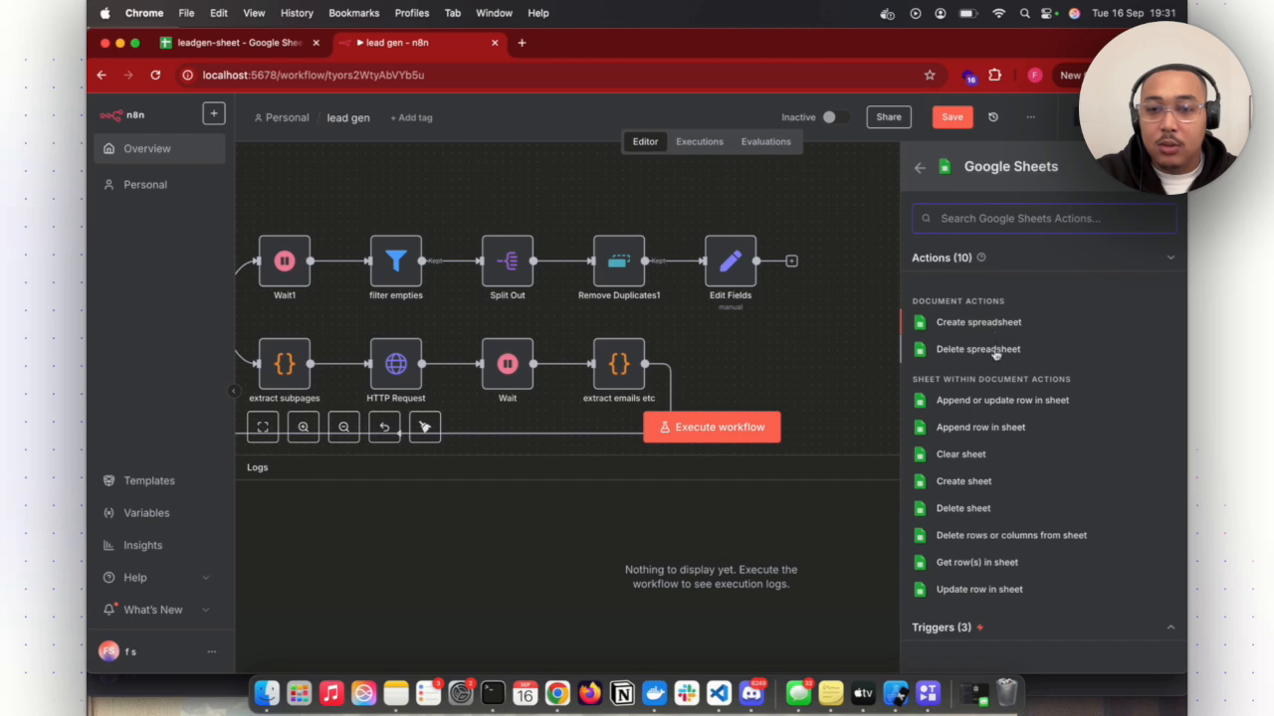
left_click(1010, 428)
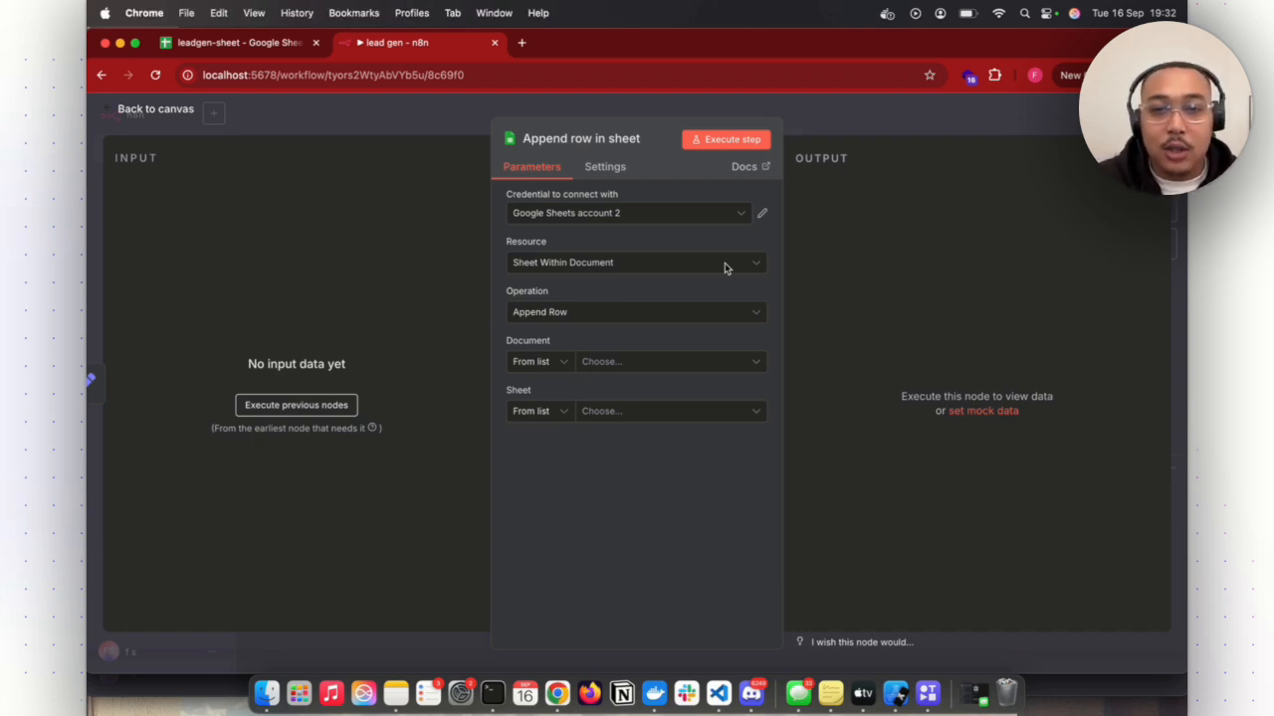
- Set the append node to resource Sheet Within Document, document leadgen-sheet and sheet Sheet1
left_click(756, 268)
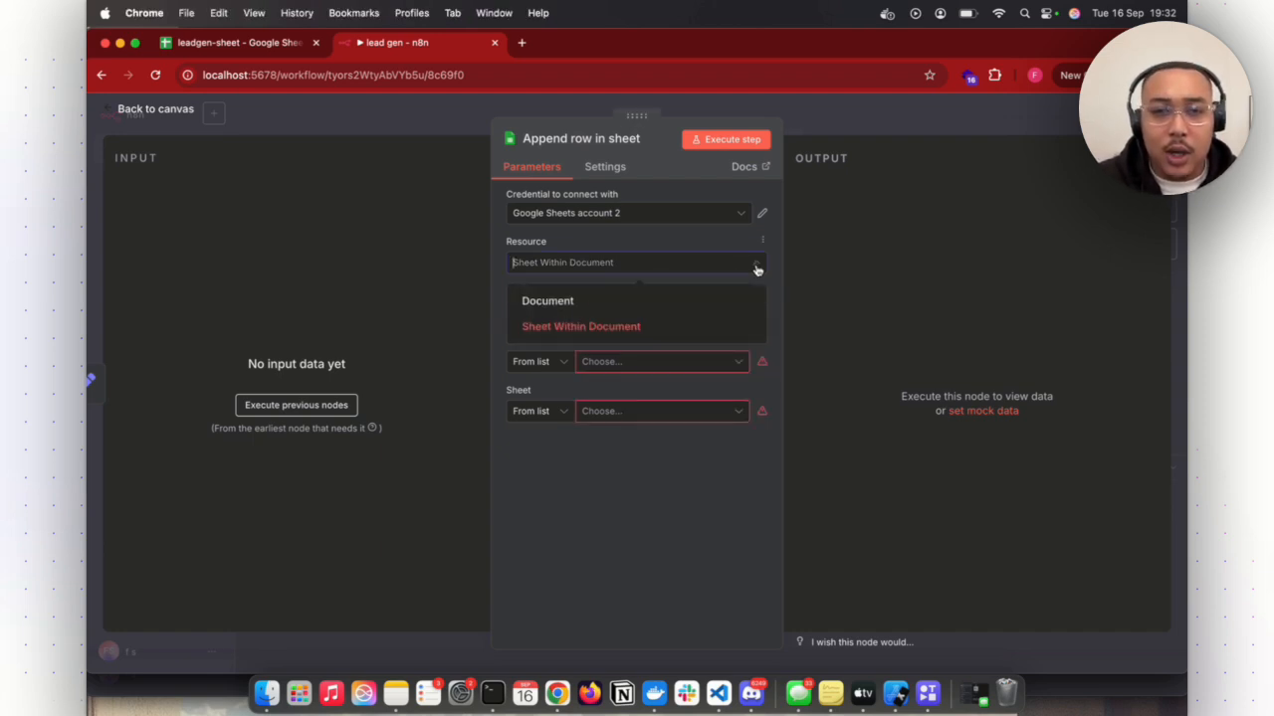
left_click(597, 328)
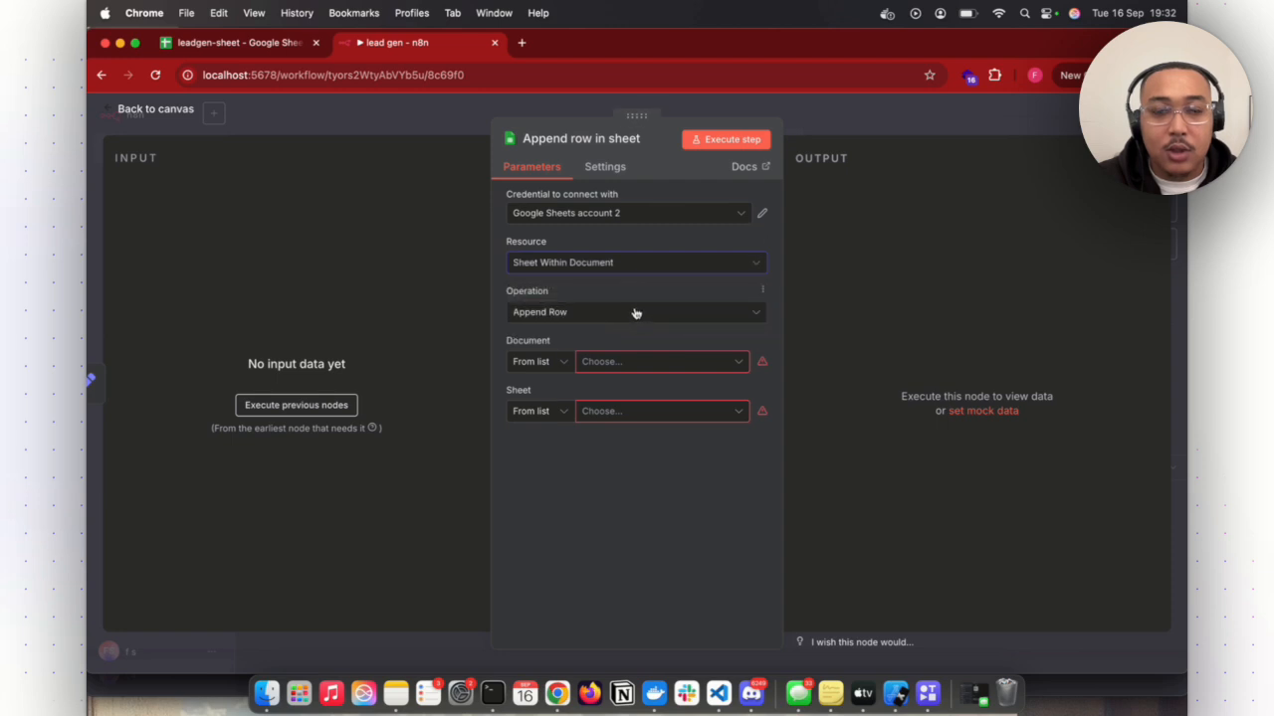
left_click(623, 363)
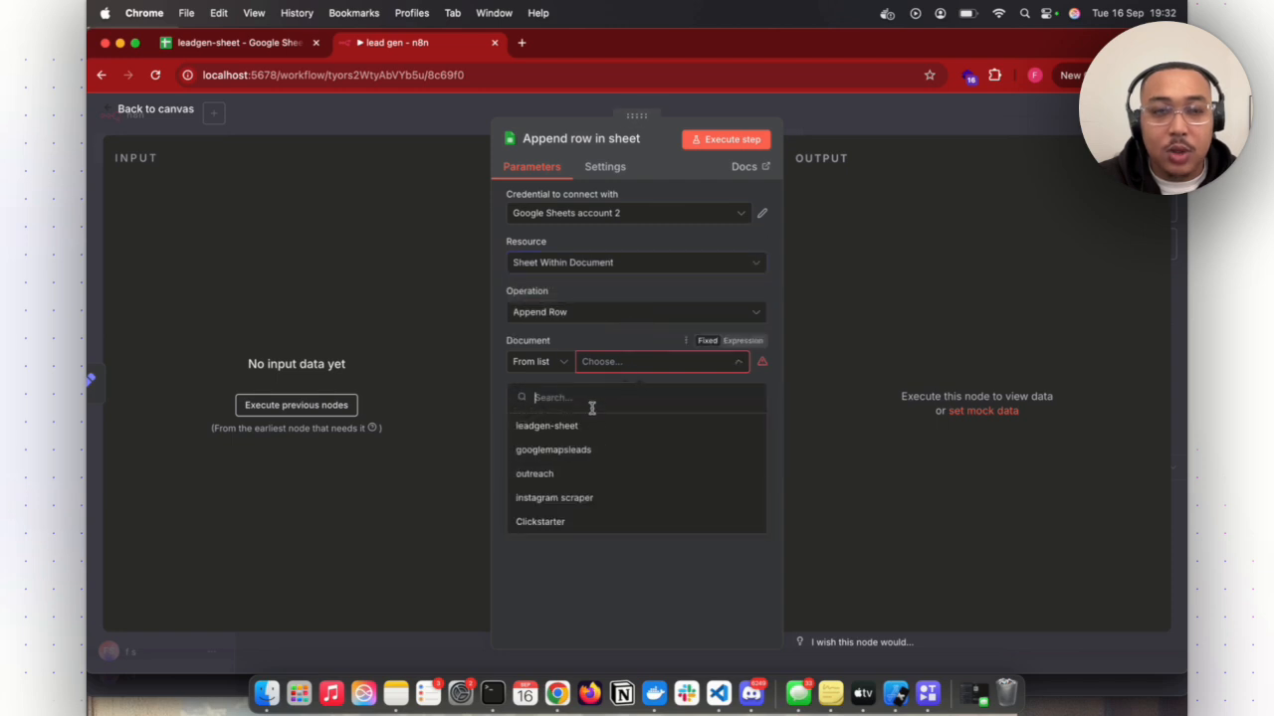
left_click(260, 43)
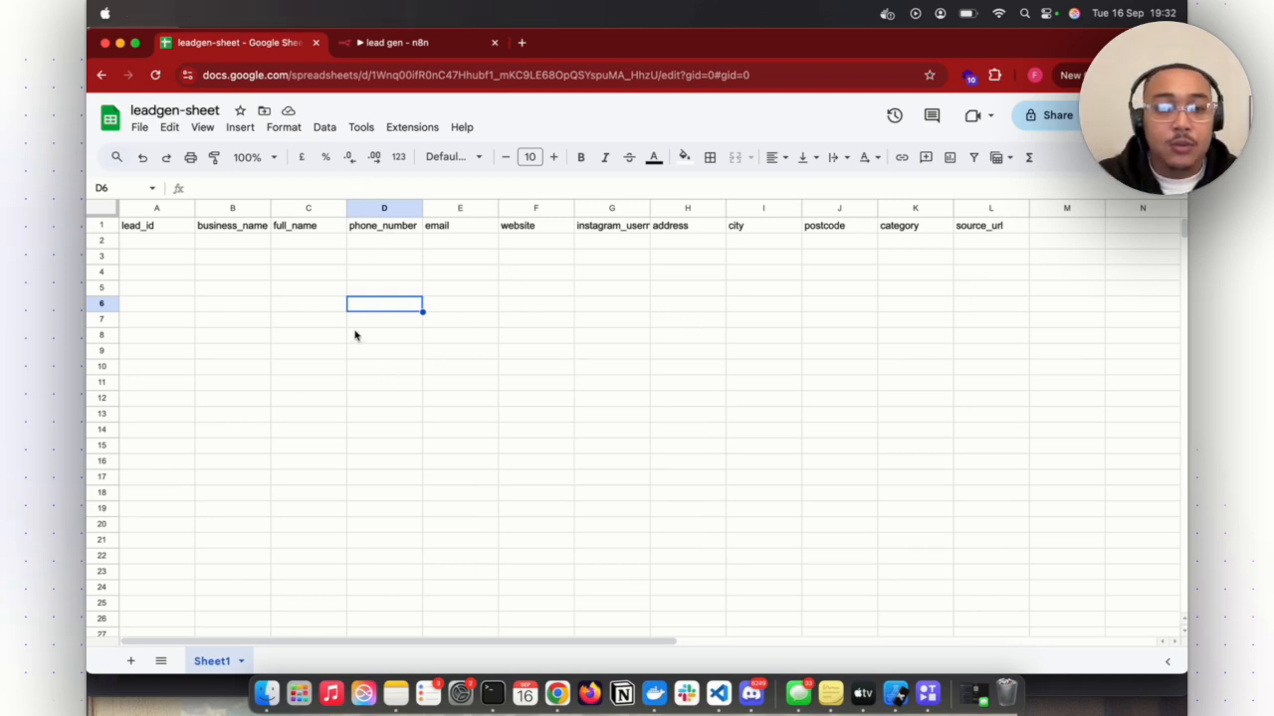
left_click(440, 42)
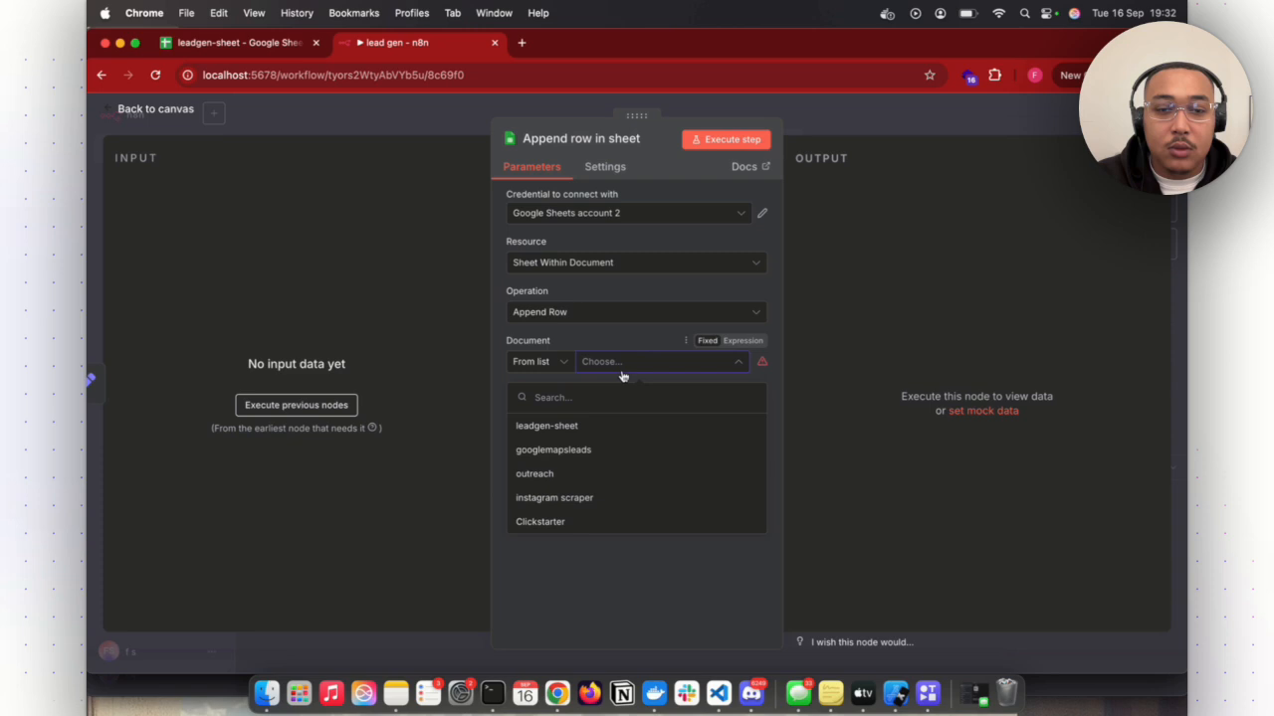
left_click(570, 435)
left_click(630, 414)
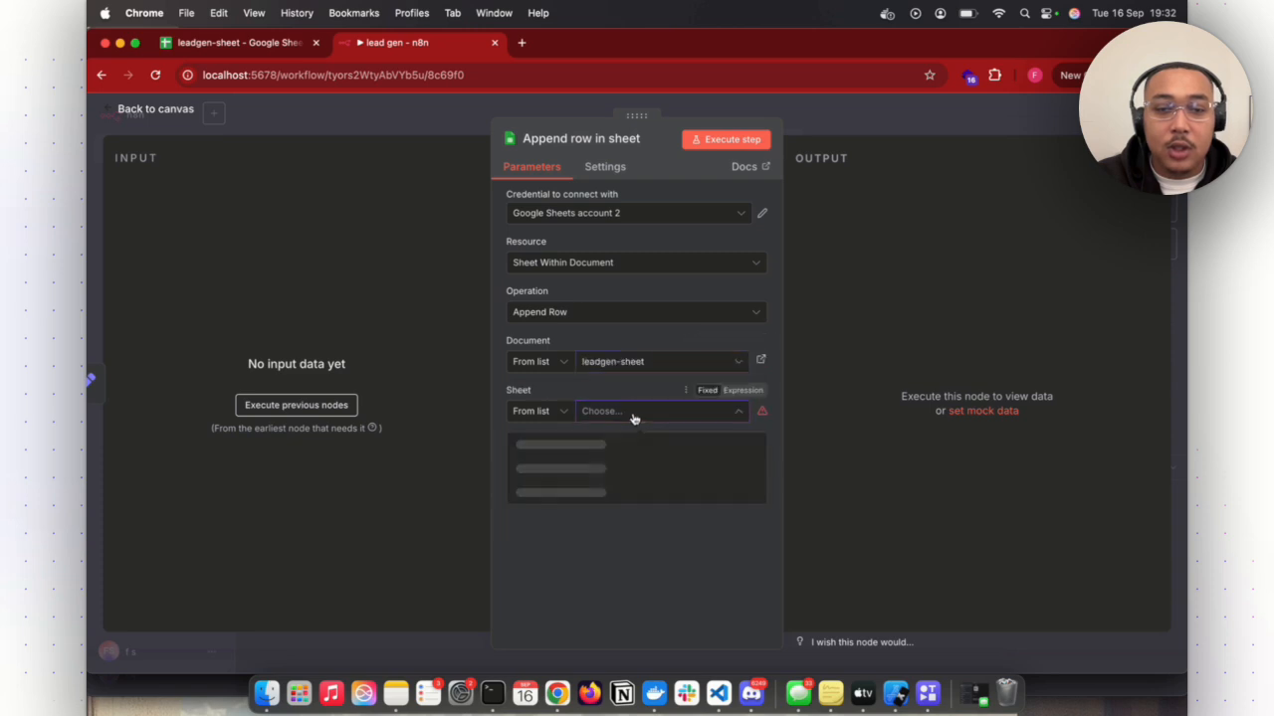
left_click(599, 453)
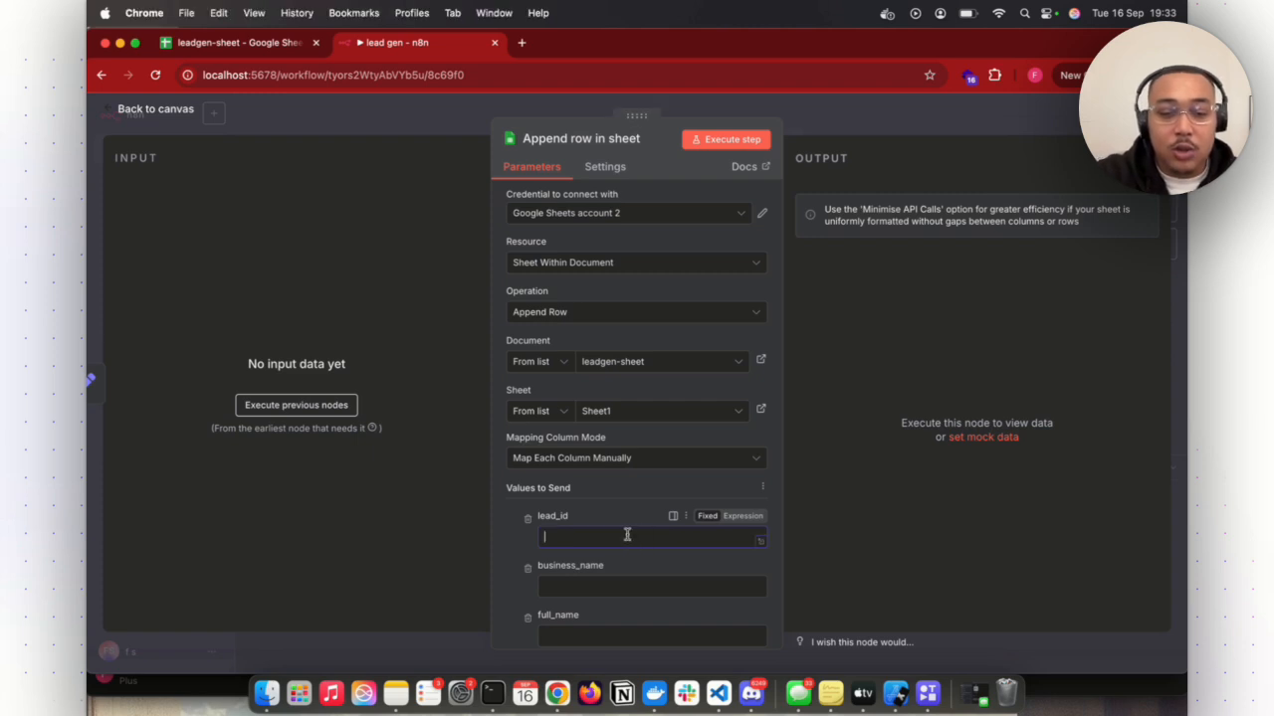
- Map each column from lead_id to source_url to its matching expression, such as {{ $json.email }}, and return to the canvas
type("{{ $json.lead_id }}")
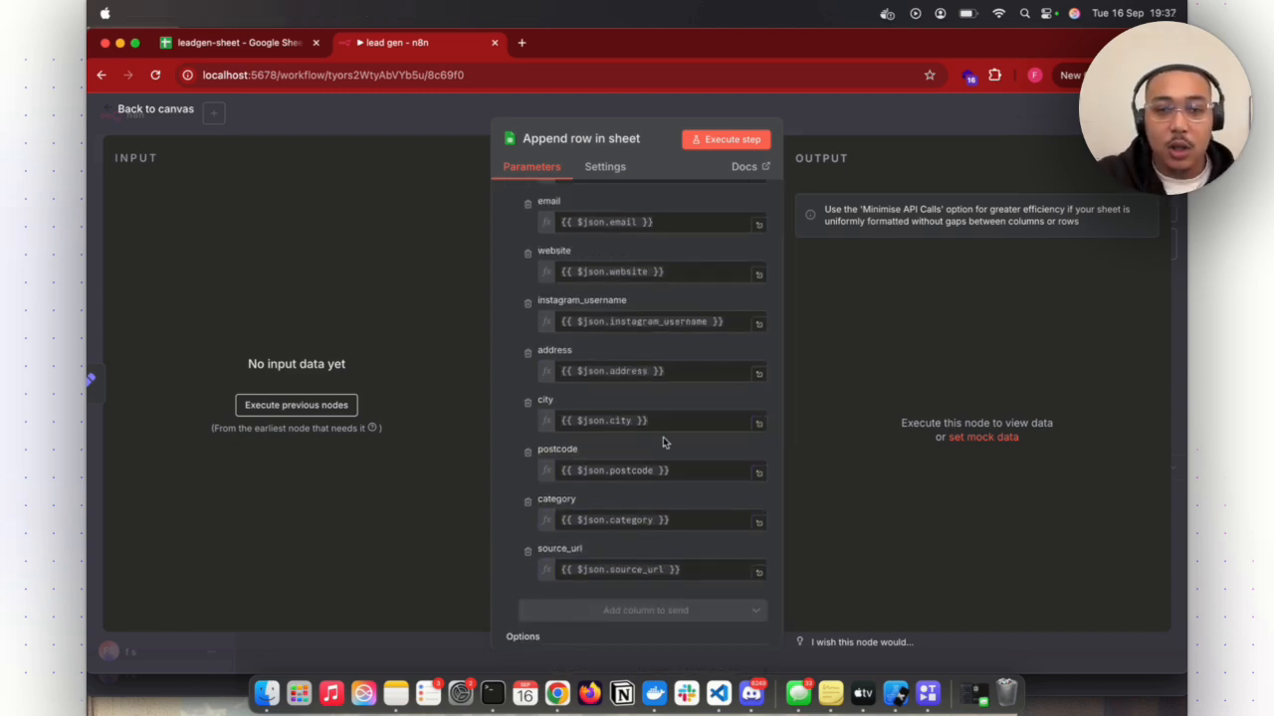
scroll(662, 439, "up", 3)
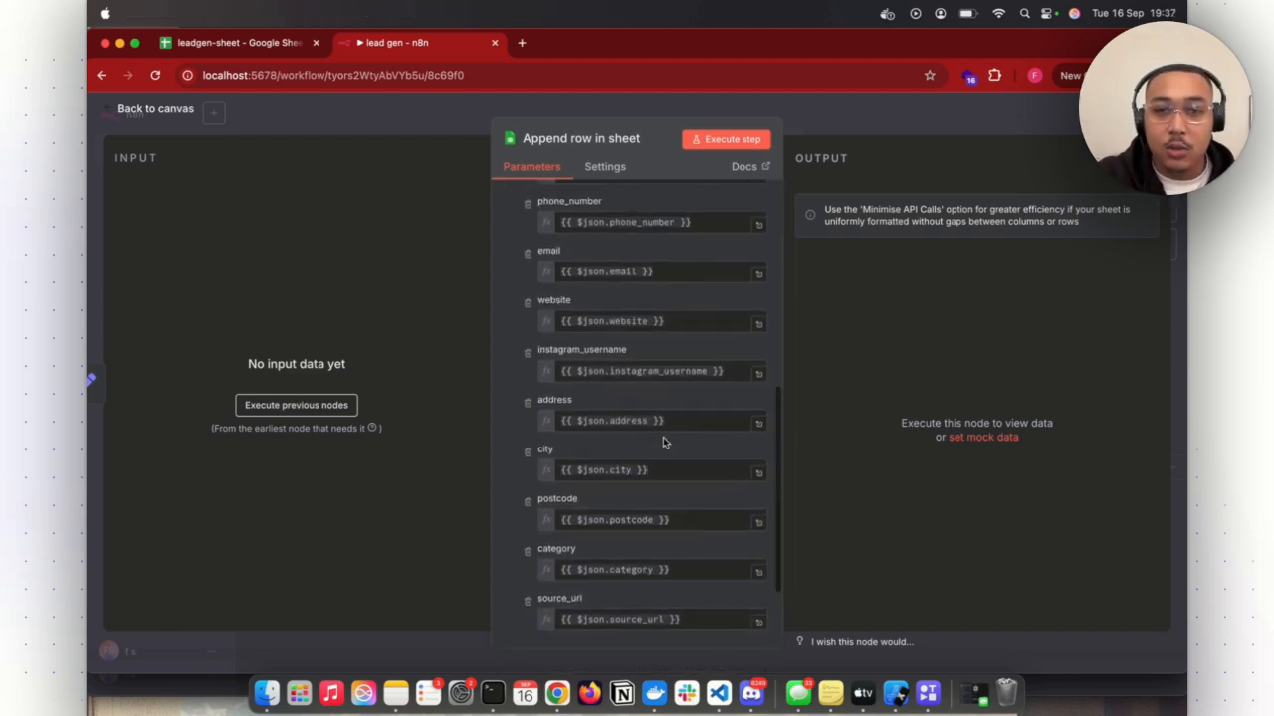
left_click(879, 112)
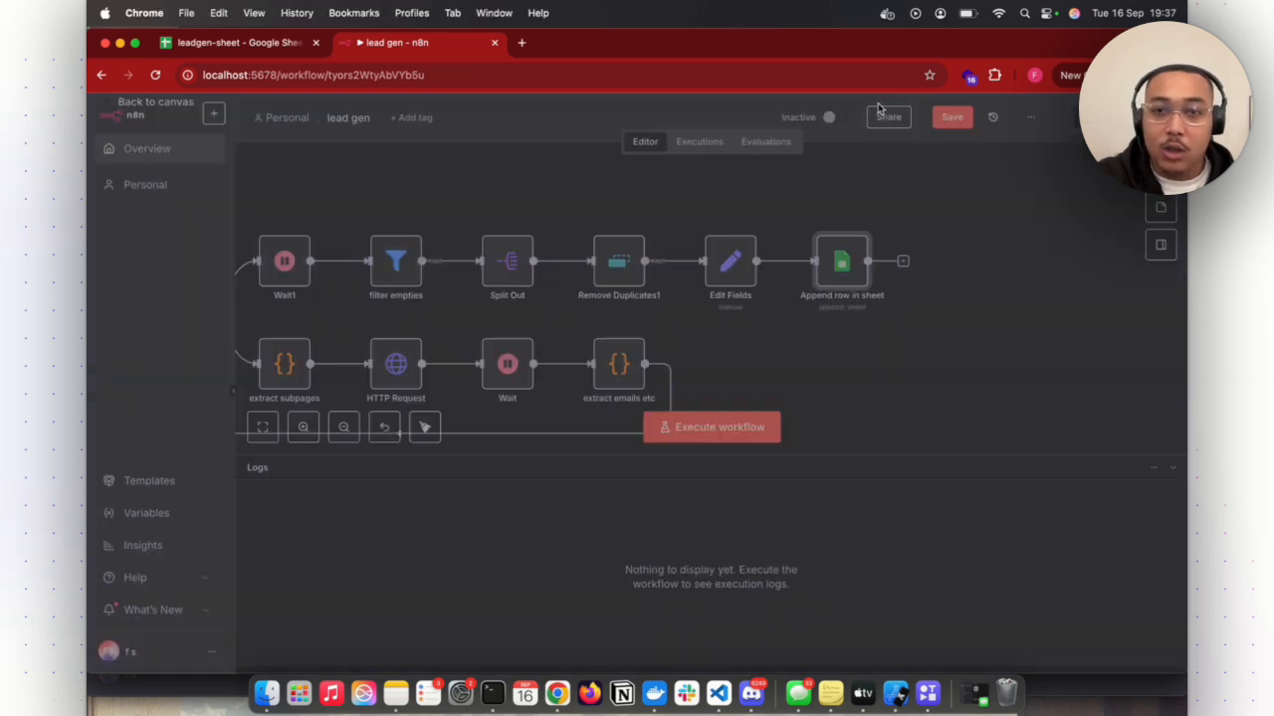
- Execute the whole lead gen workflow and dismiss the resulting notification
scroll(839, 266, "left", 1)
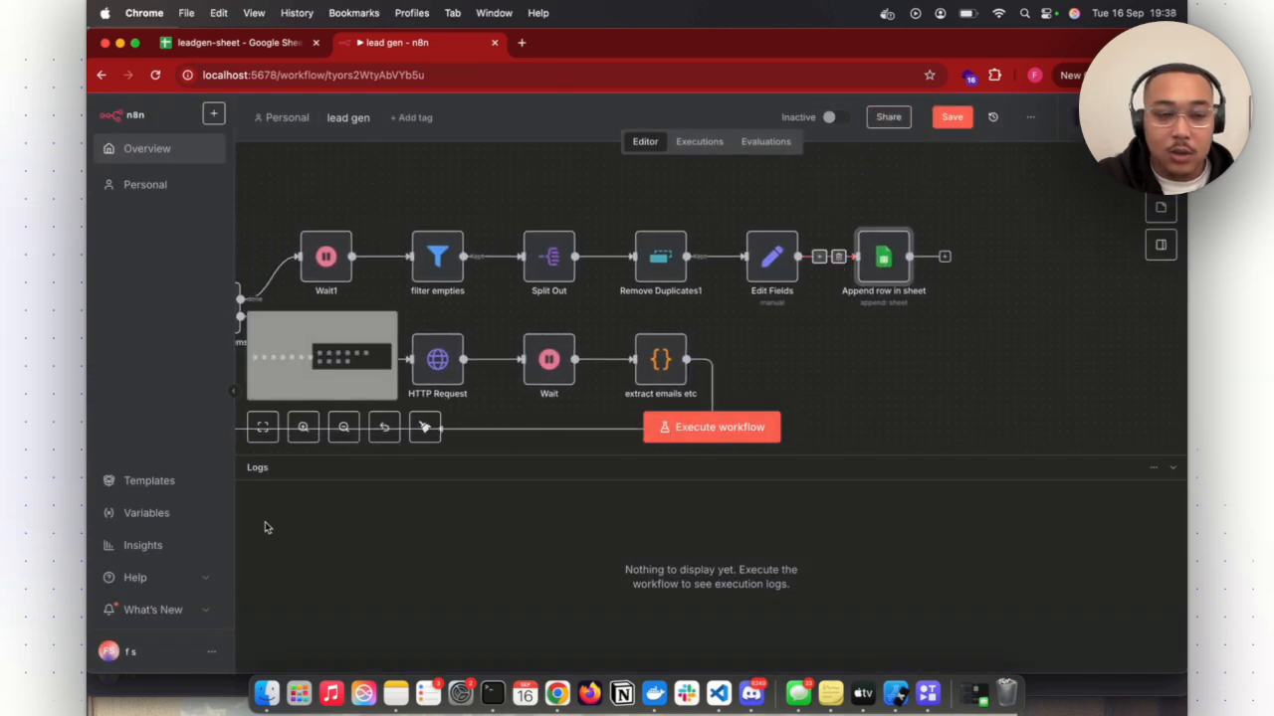
scroll(853, 361, "down", 5)
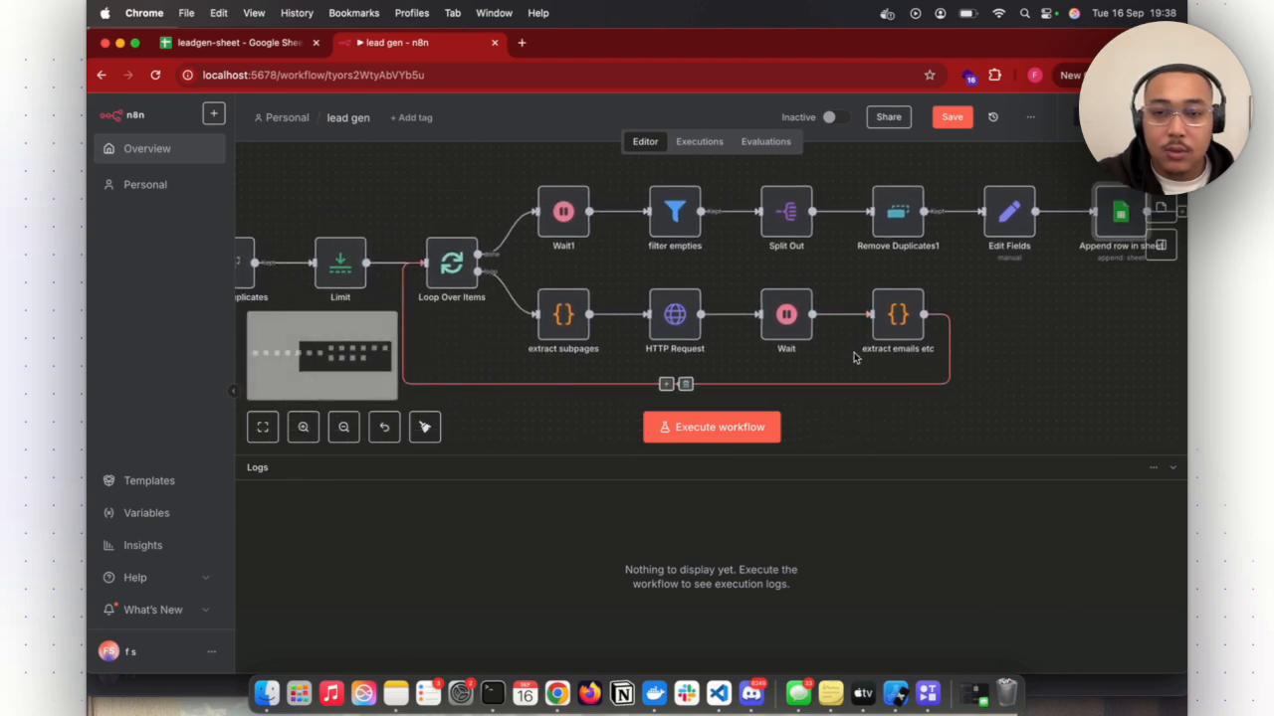
scroll(854, 362, "down", 3)
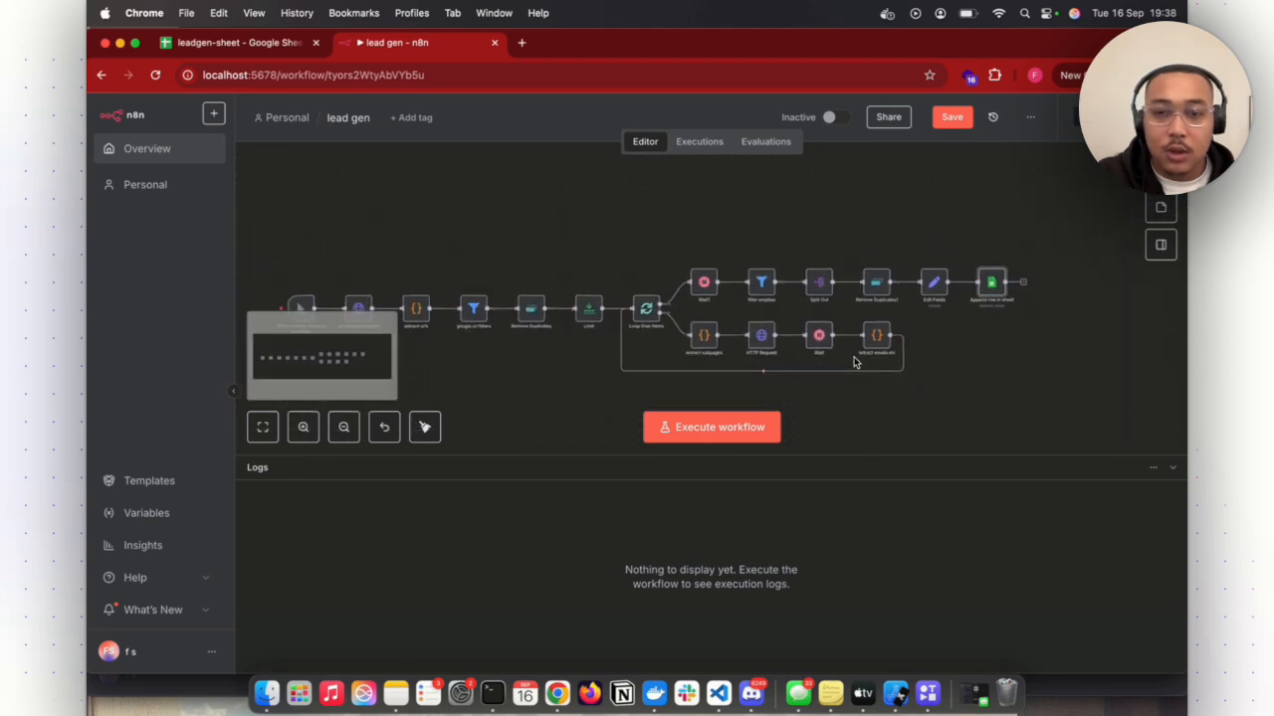
left_click(753, 424)
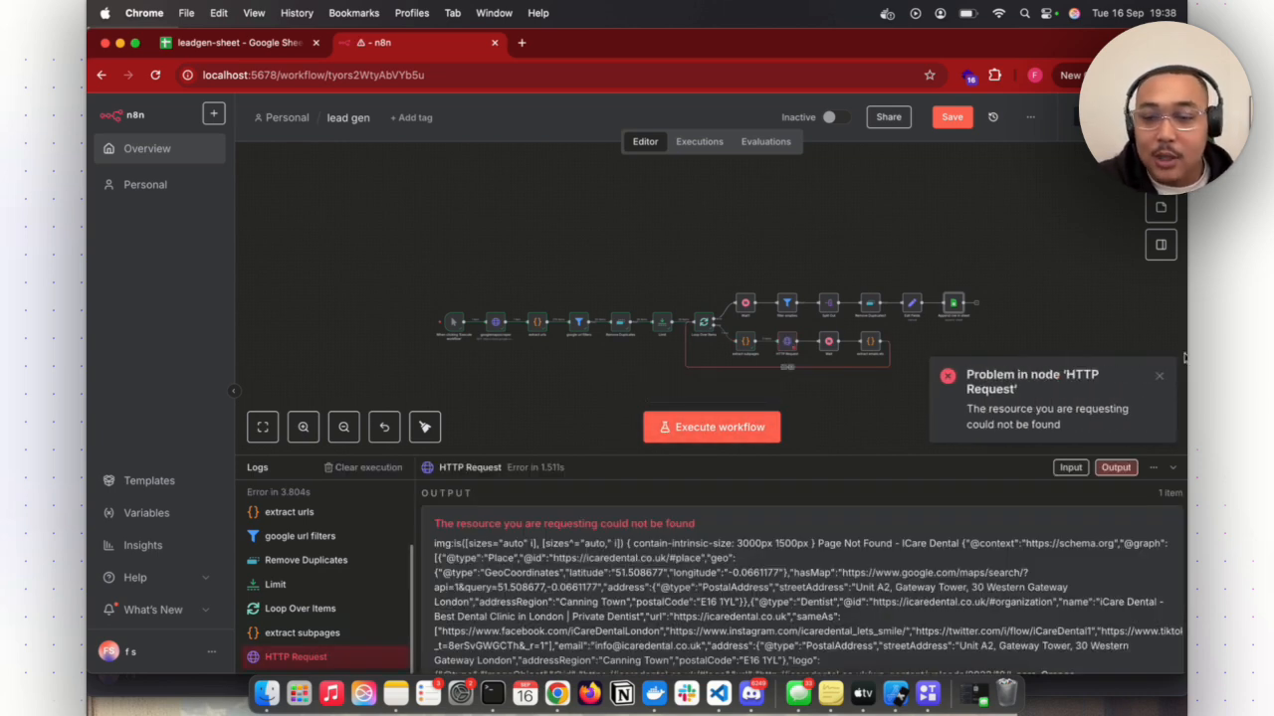
left_click(1159, 376)
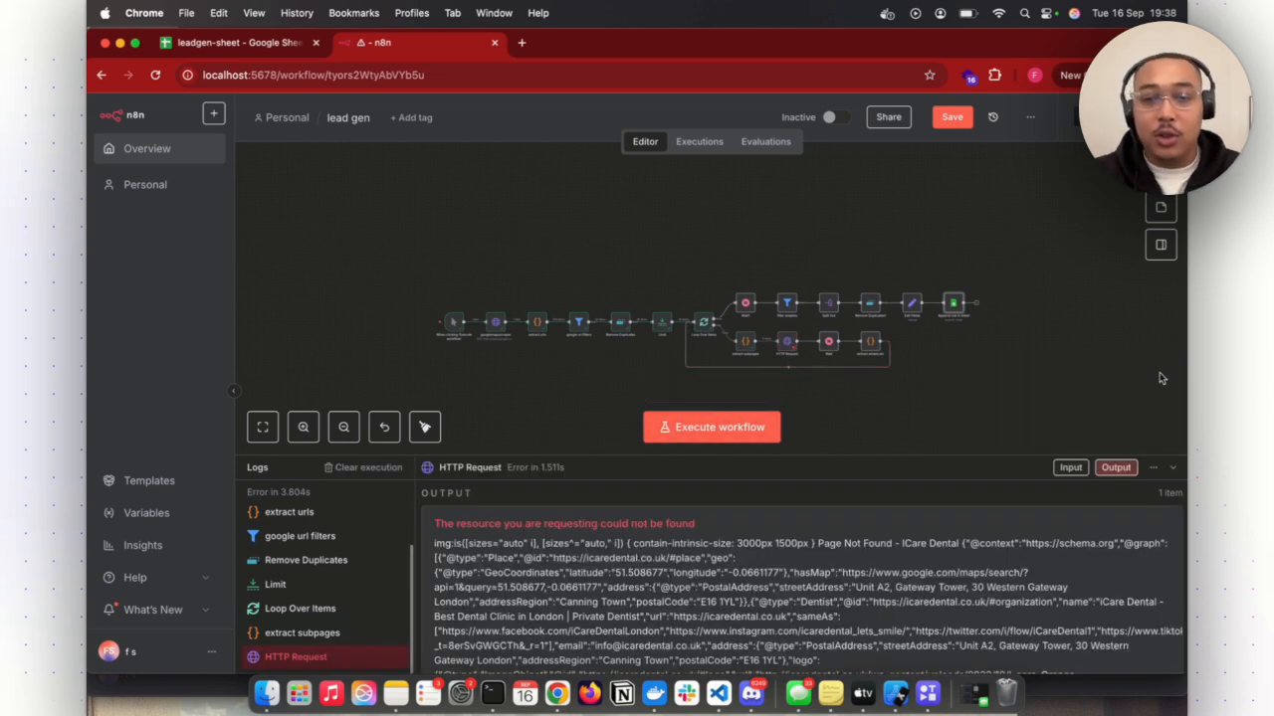
- Examine the HTTP Request node in the loop branch and its error output in the execution logs
scroll(880, 370, "up", 5)
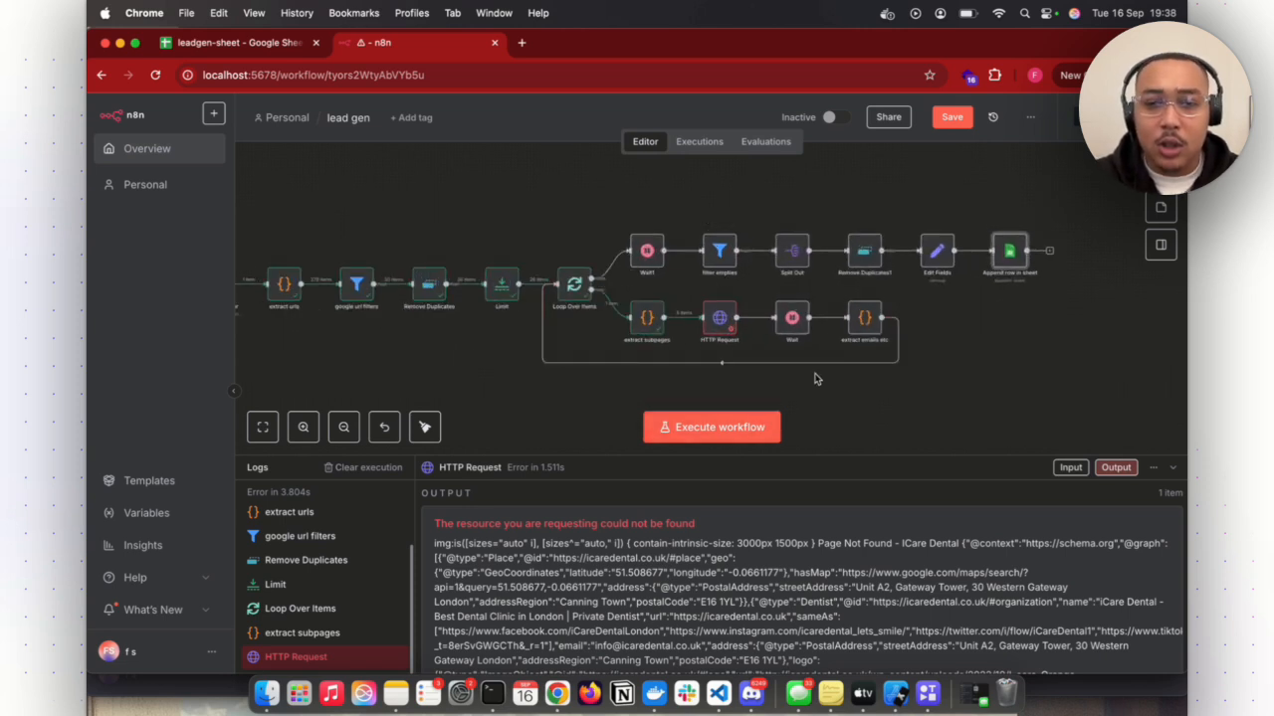
scroll(814, 379, "up", 5)
scroll(813, 379, "left", 2)
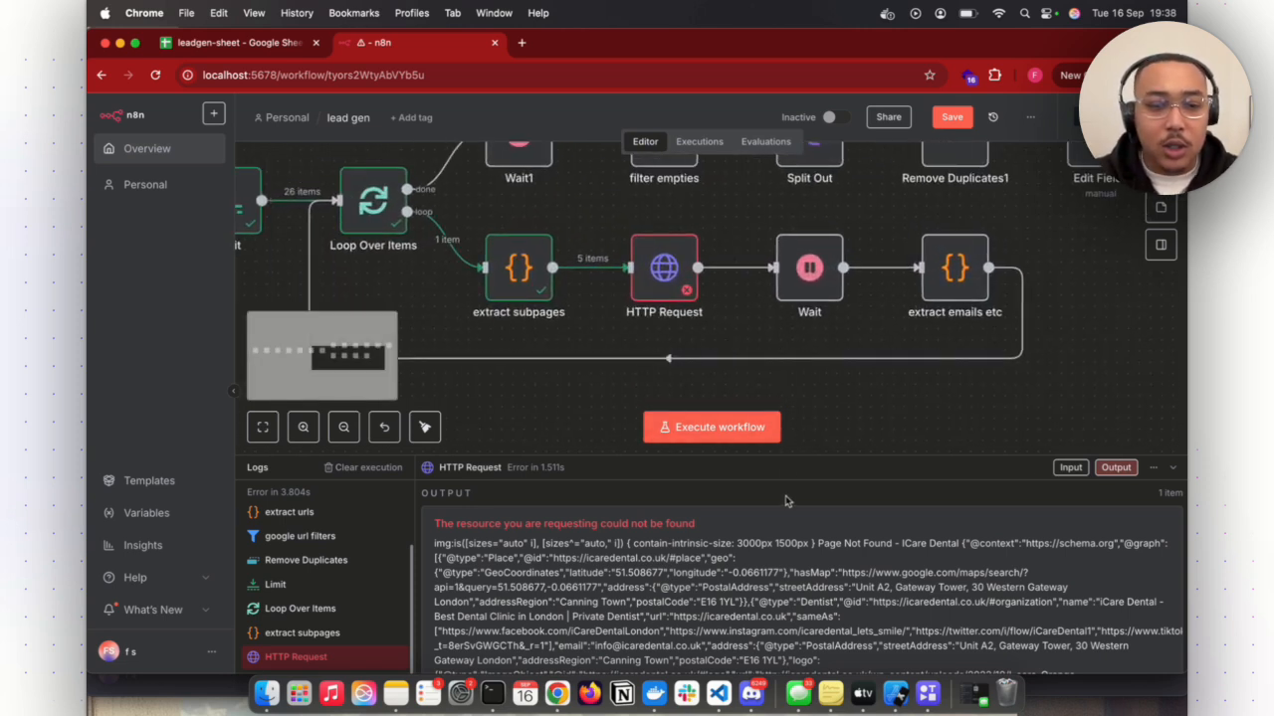
scroll(895, 398, "up", 1)
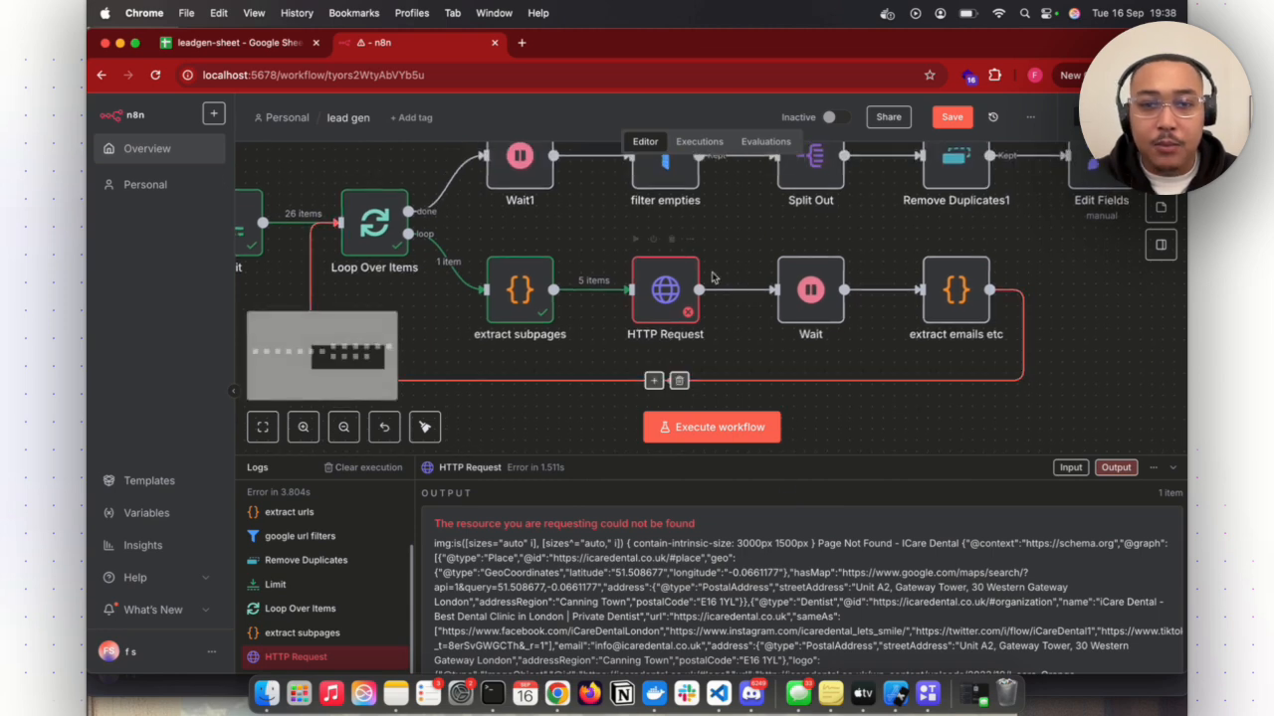
scroll(660, 521, "down", 1)
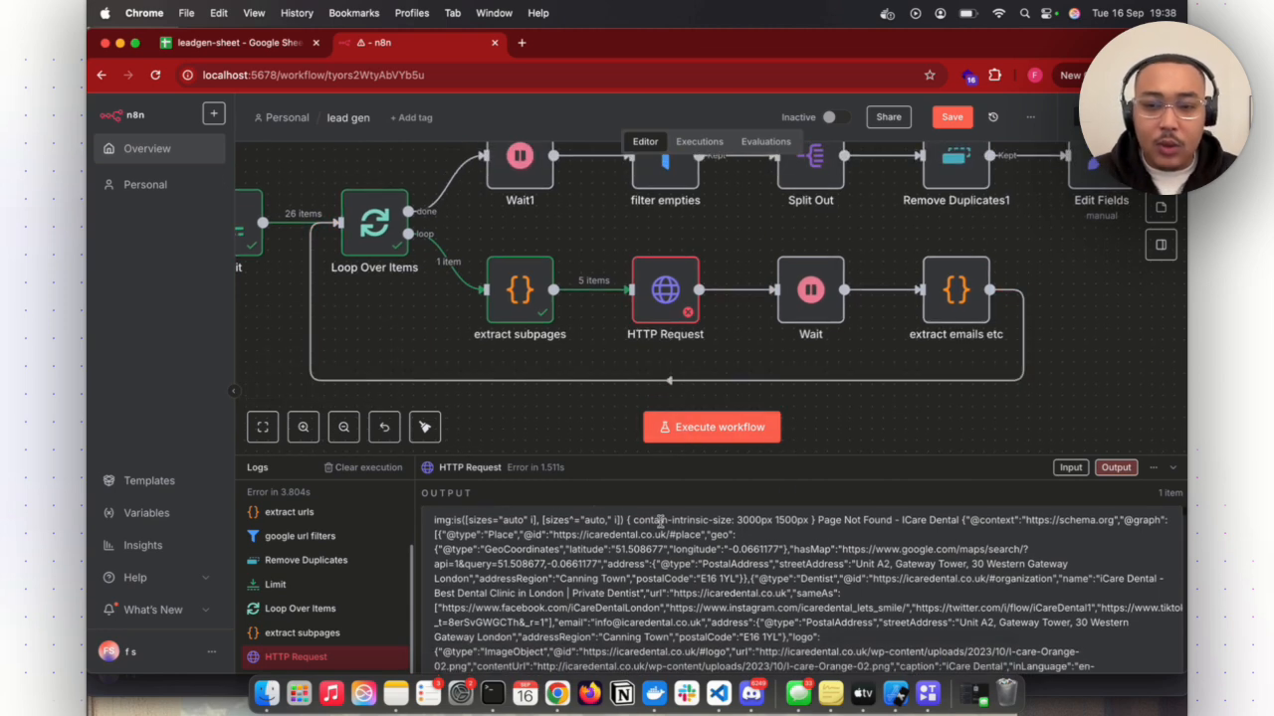
- Read through the full error text returned by the HTTP Request node in the execution logs
scroll(660, 520, "up", 1)
scroll(659, 520, "down", 1)
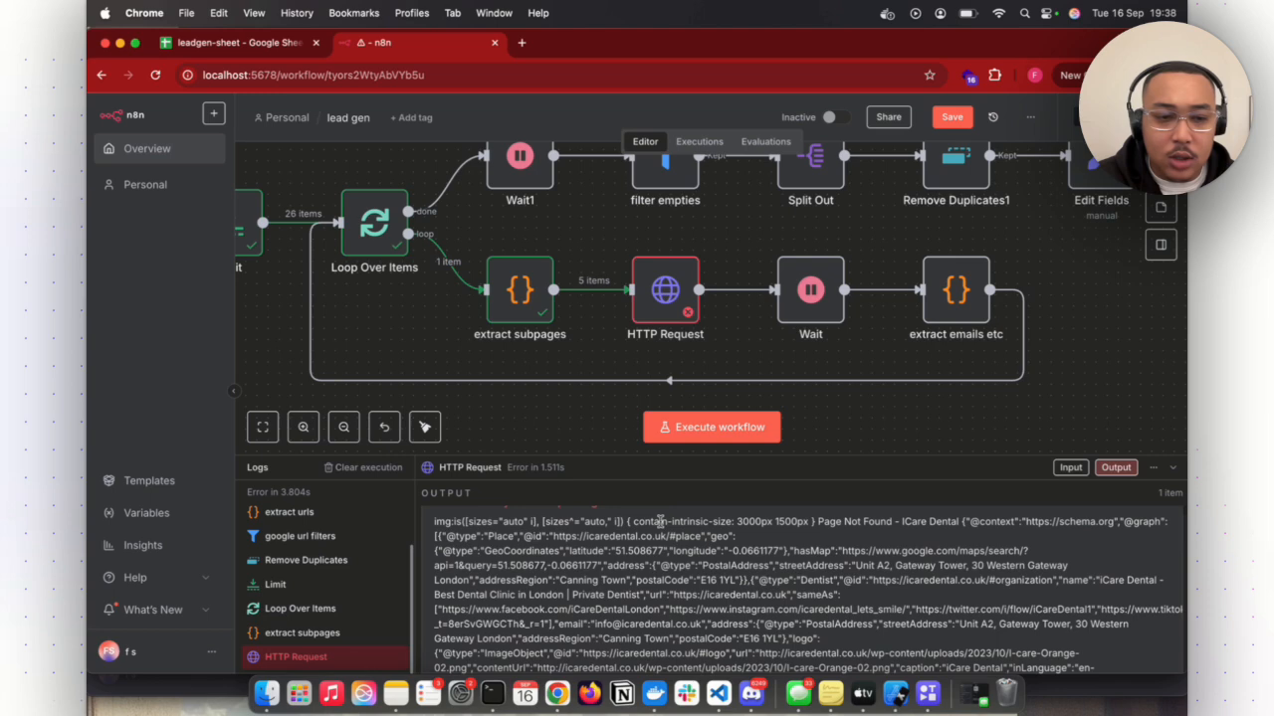
scroll(660, 521, "down", 2)
scroll(660, 520, "down", 1)
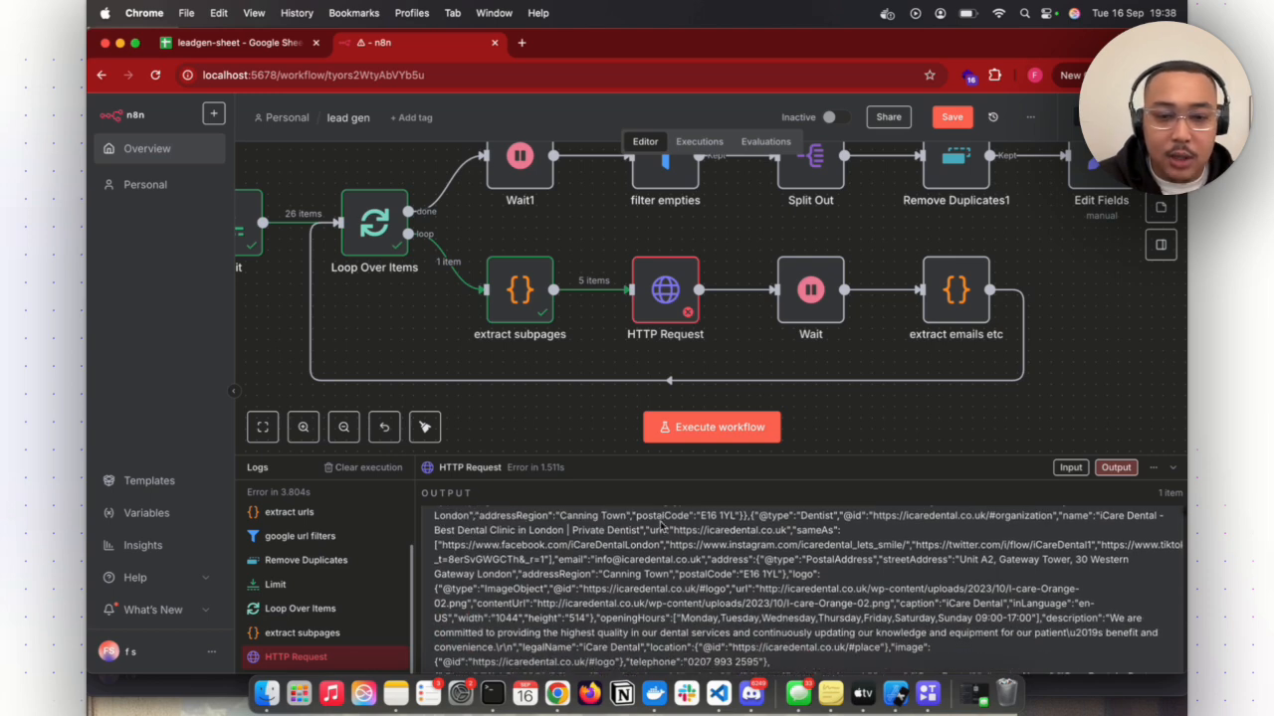
scroll(661, 524, "up", 4)
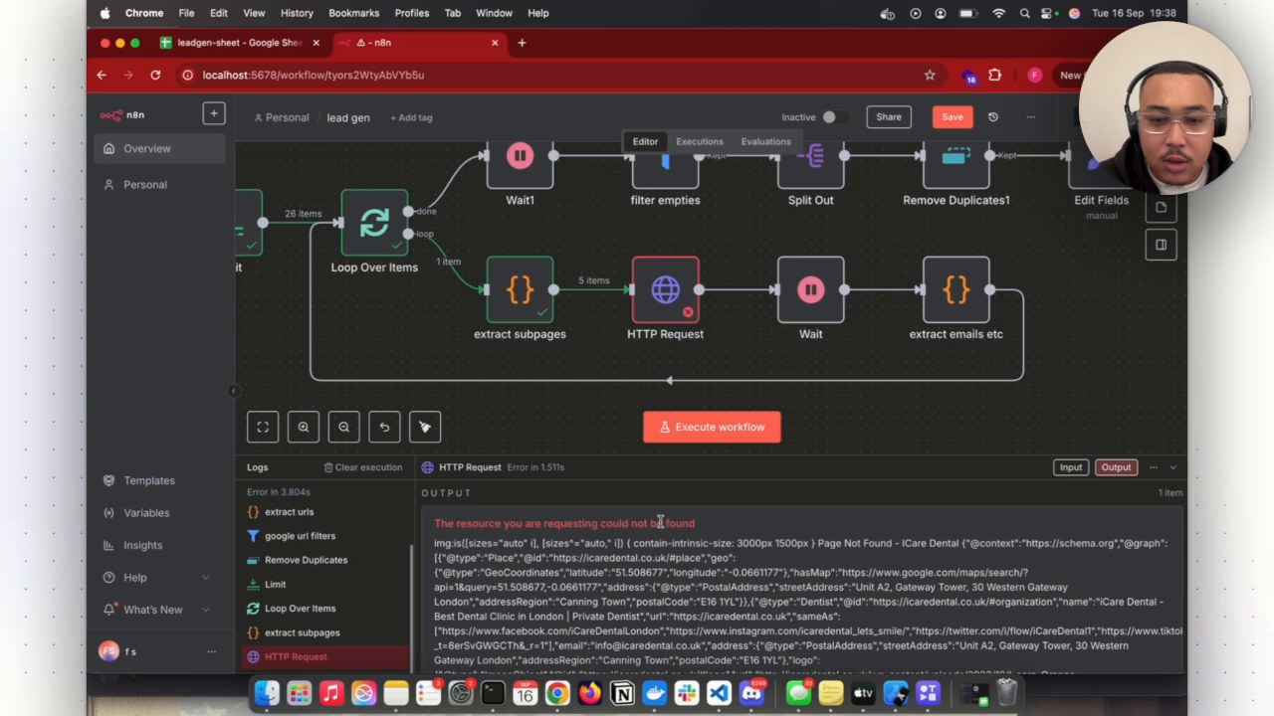
scroll(660, 523, "down", 2)
scroll(659, 522, "up", 2)
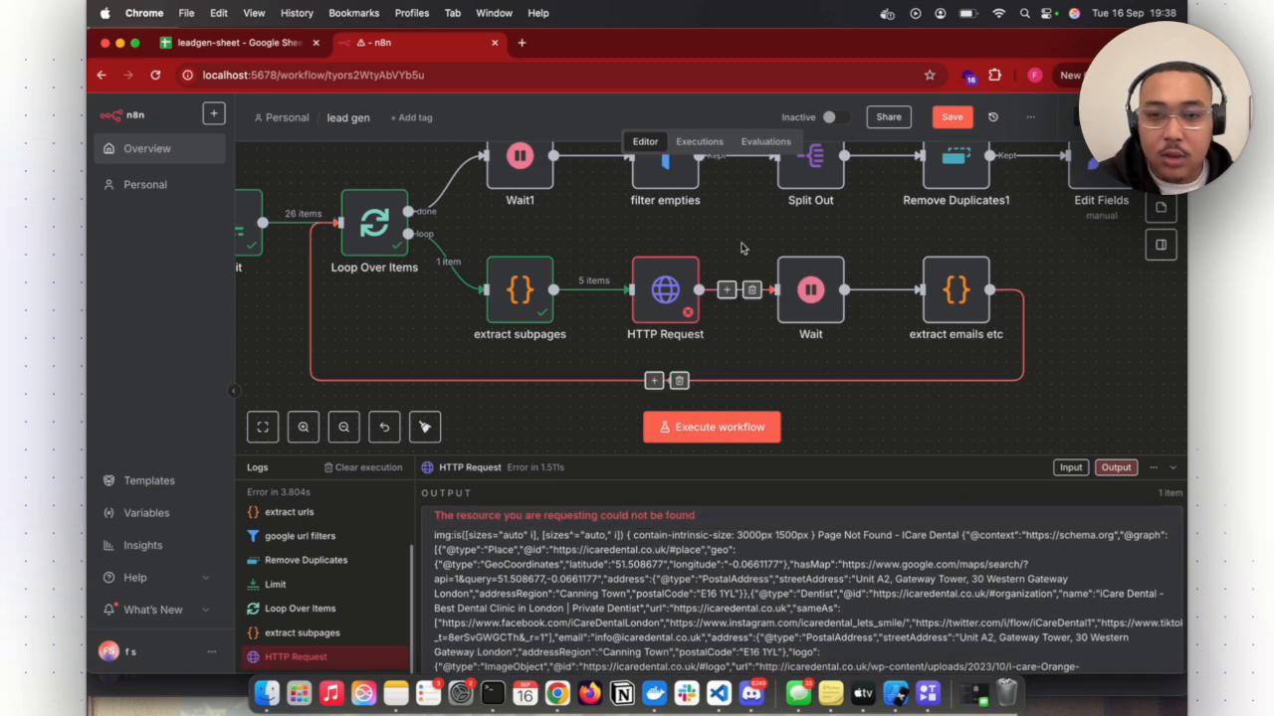
- Set the loop branch's HTTP Request node to Continue on error instead of stopping the workflow
left_click(690, 239)
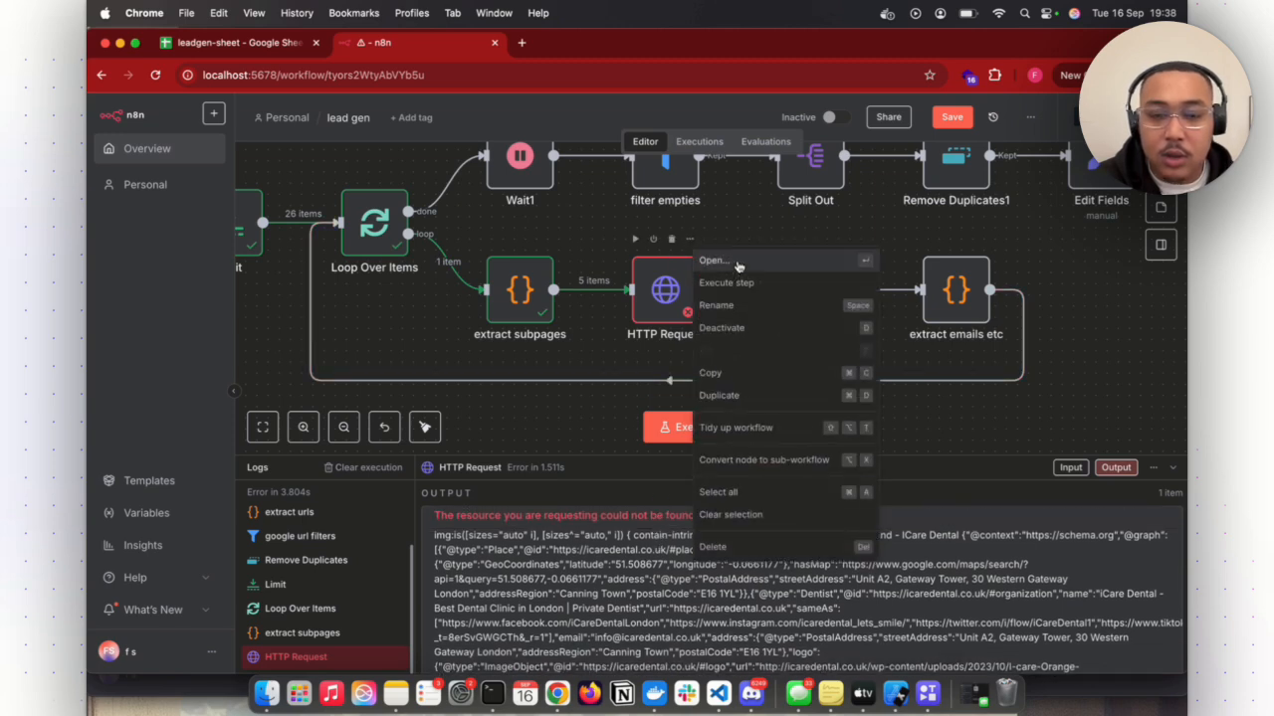
left_click(738, 265)
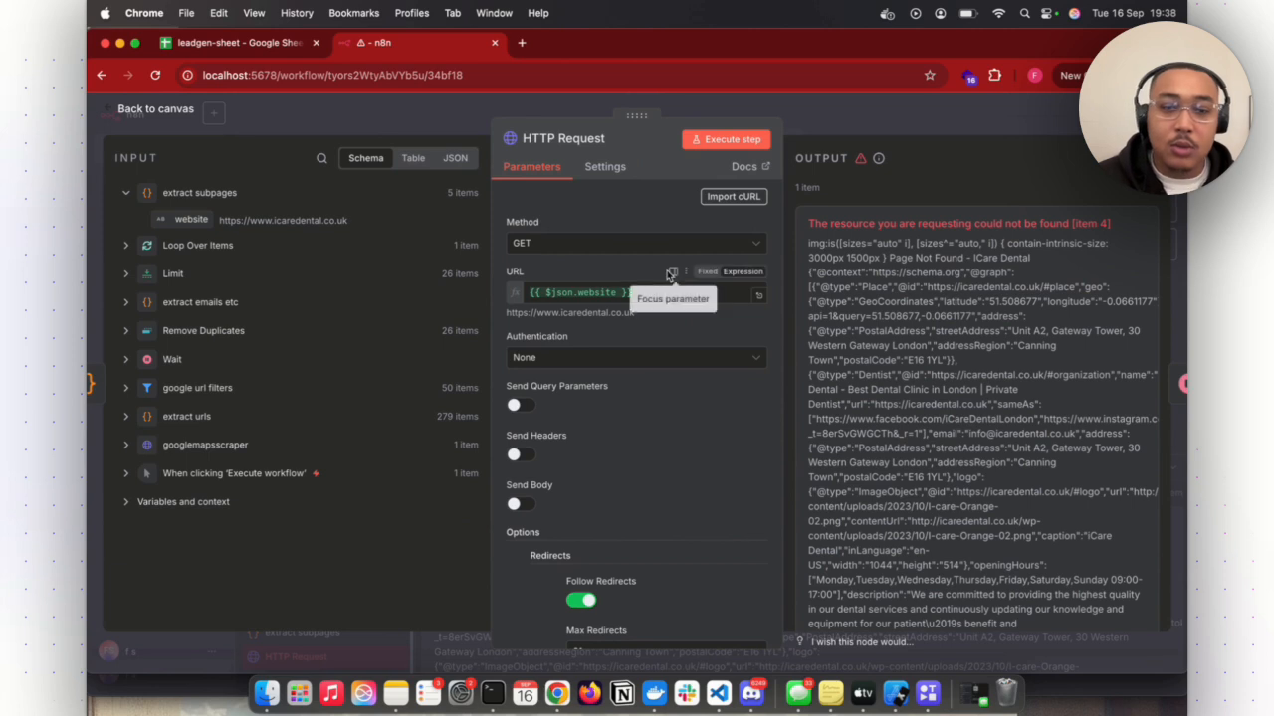
scroll(667, 277, "down", 3)
scroll(667, 277, "up", 1)
left_click(605, 166)
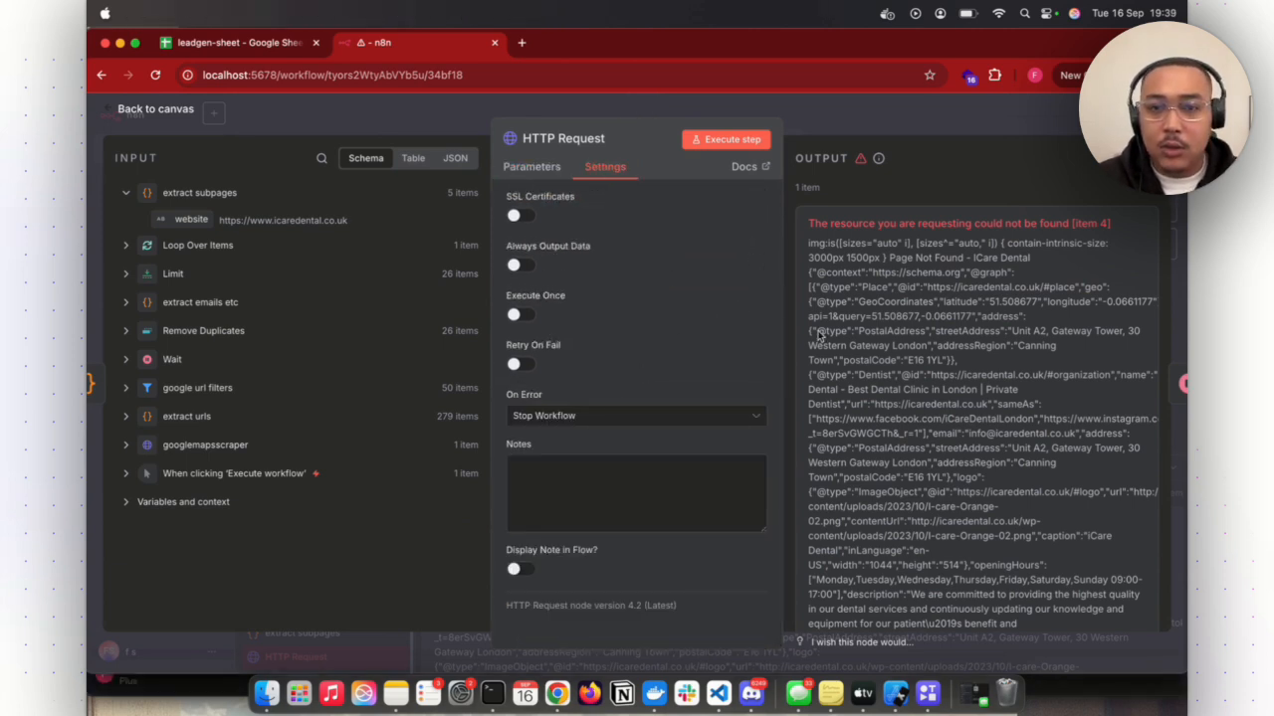
left_click(535, 169)
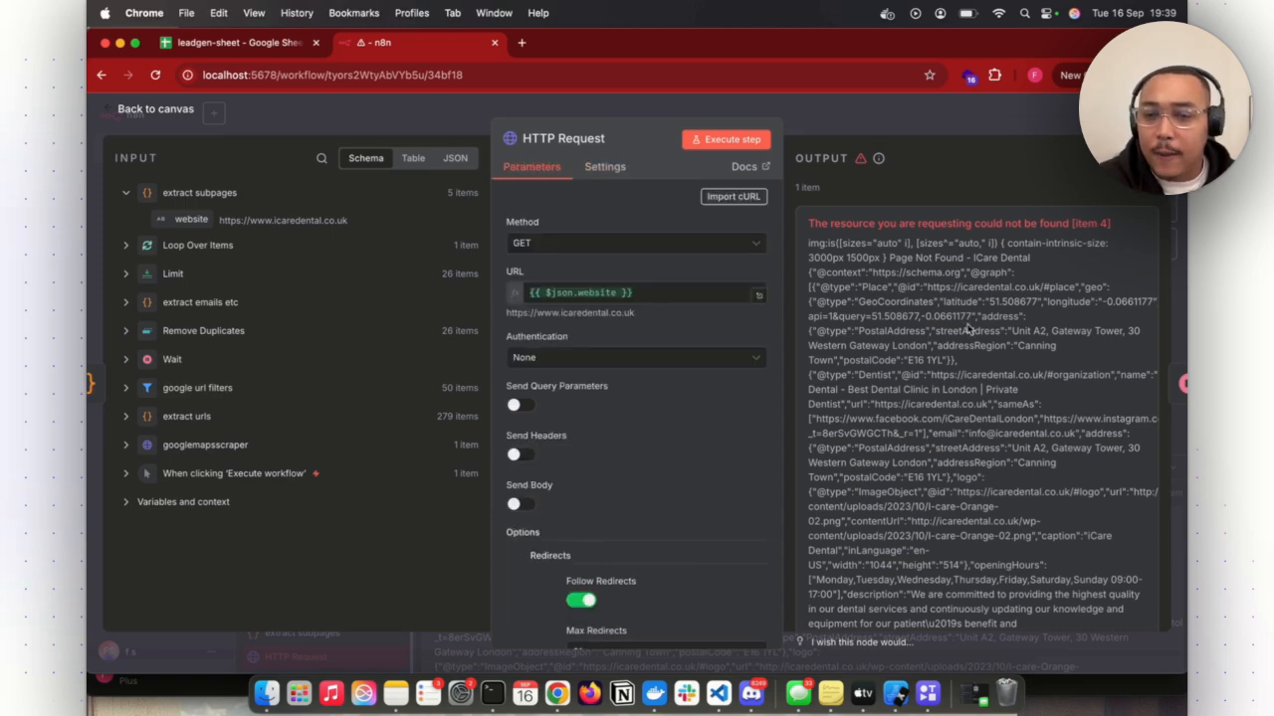
scroll(967, 329, "down", 5)
scroll(967, 328, "up", 6)
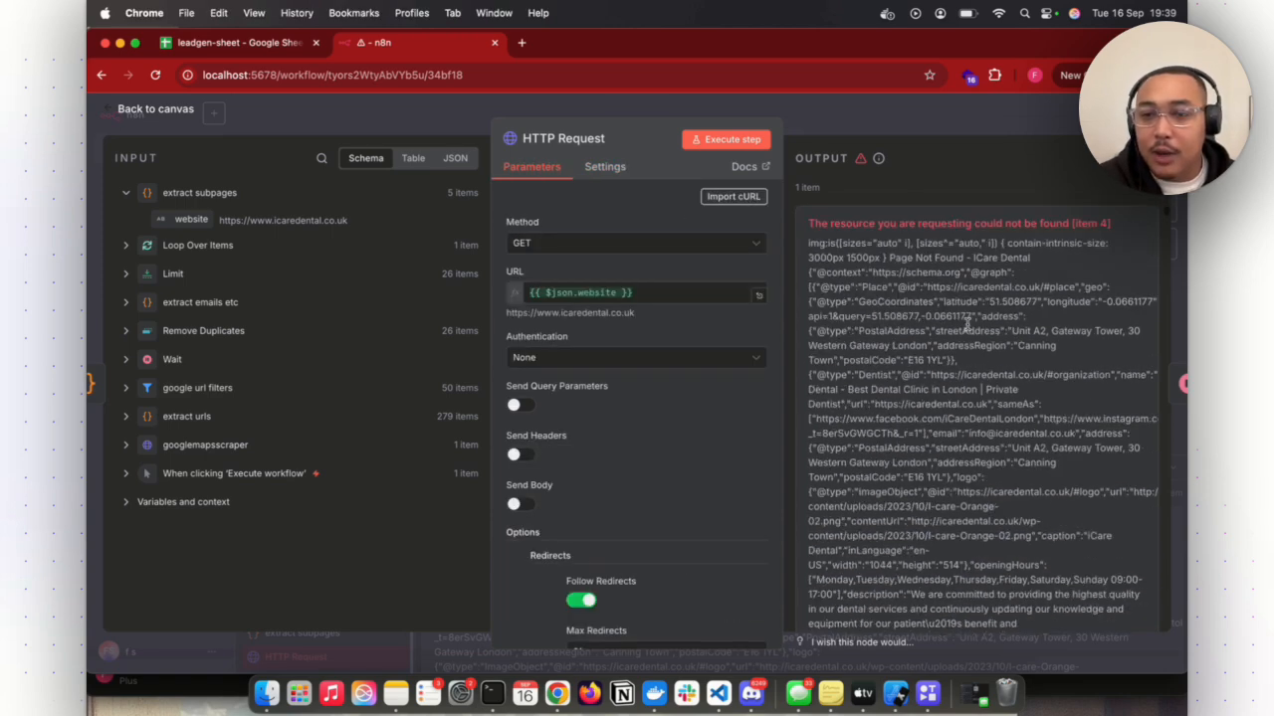
left_click(605, 167)
left_click(619, 417)
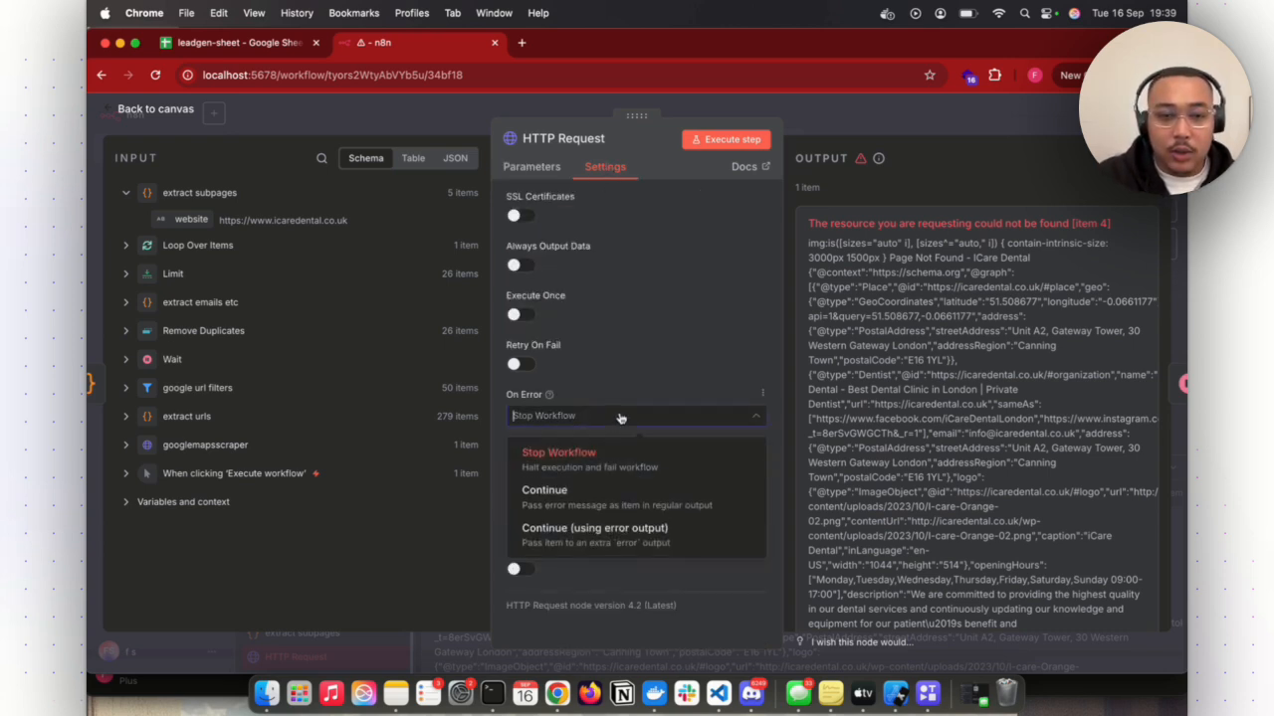
left_click(619, 498)
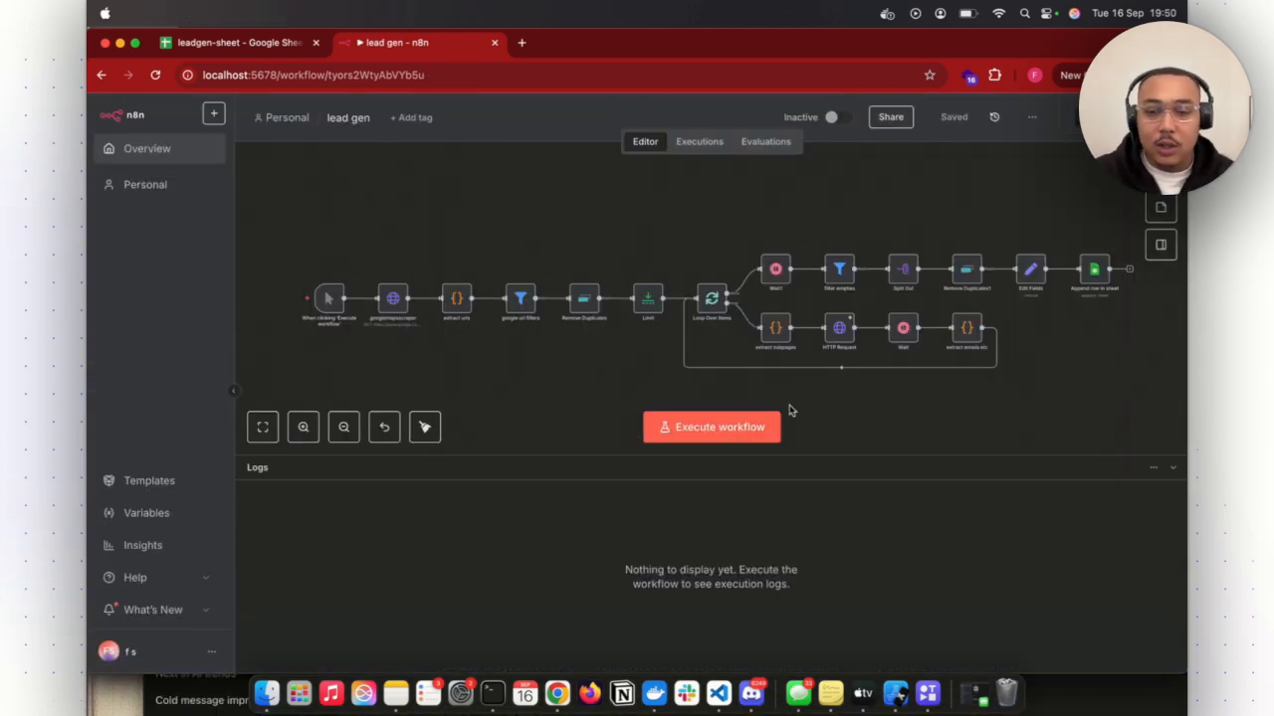
- Execute the workflow and inspect the other info in the extract emails etc node's error details
left_click(719, 432)
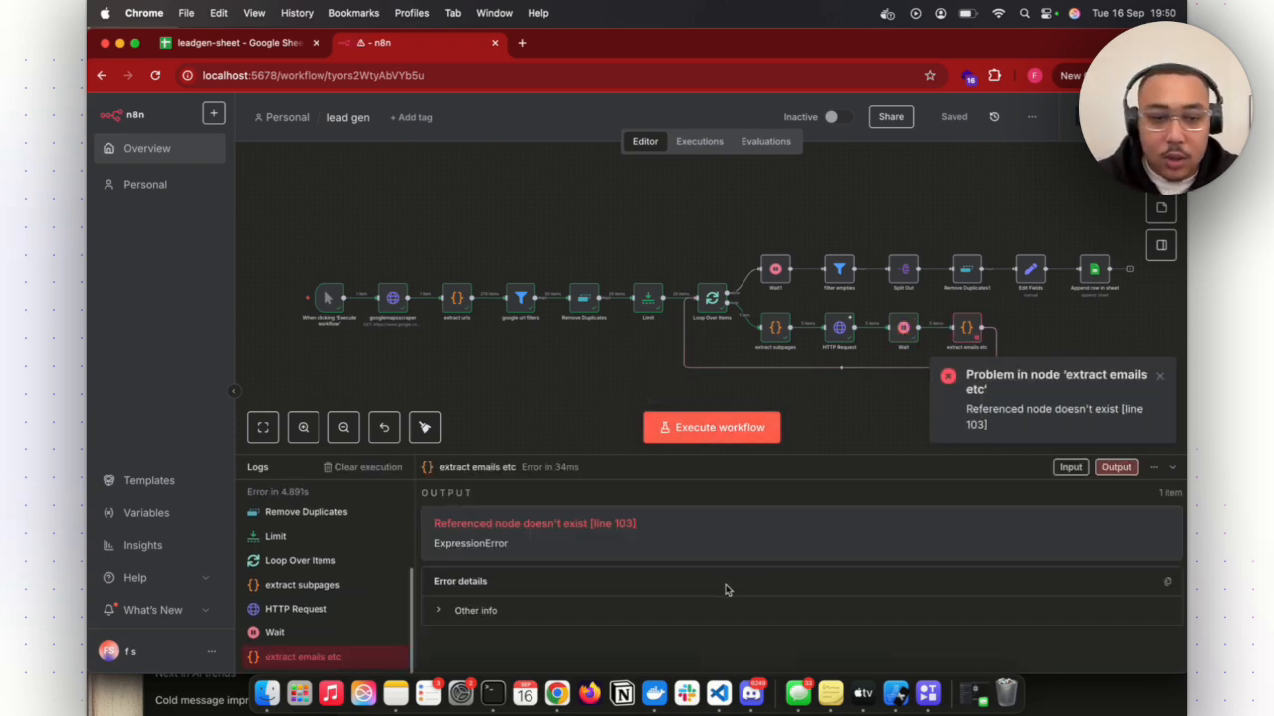
left_click(461, 615)
scroll(525, 595, "down", 3)
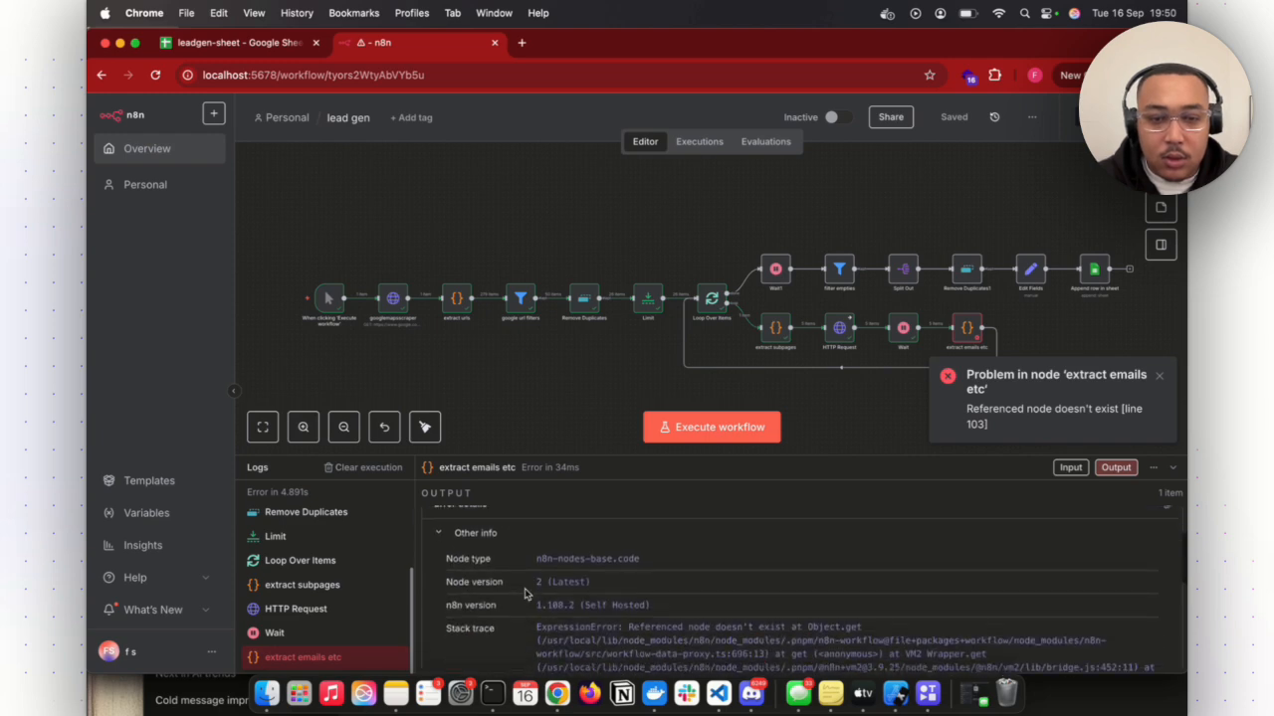
scroll(548, 557, "up", 3)
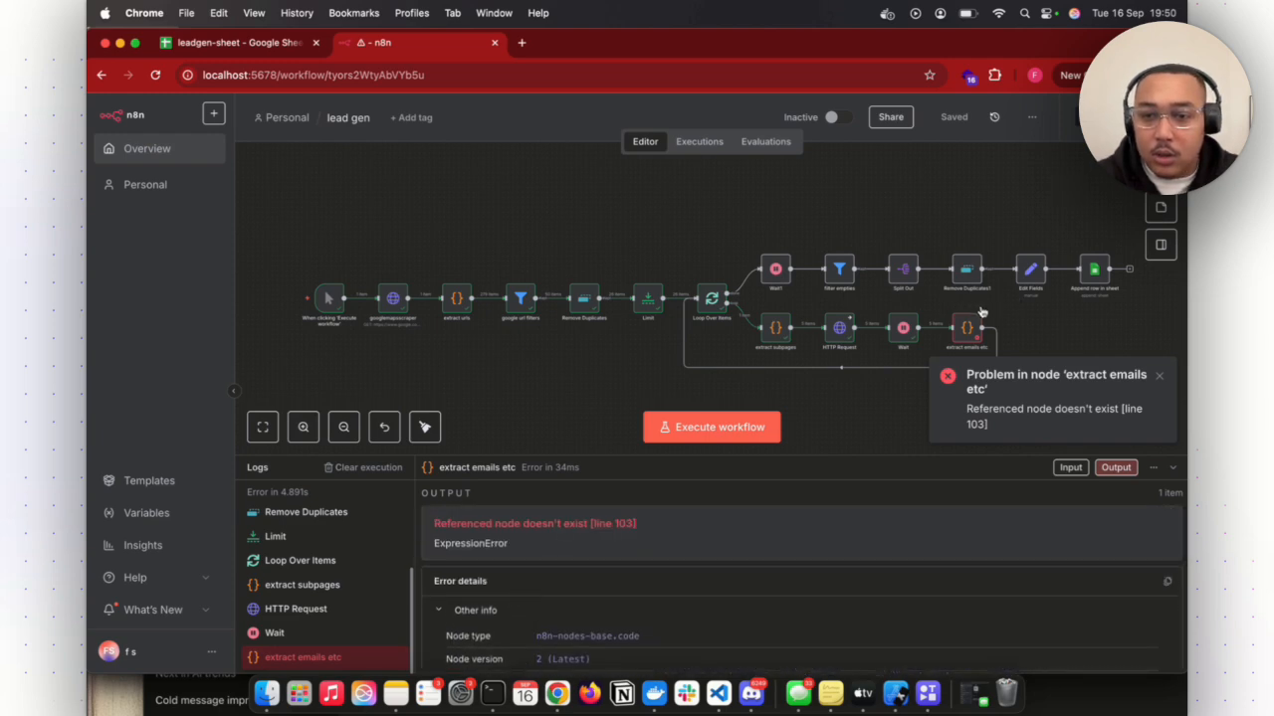
- Review the extract emails etc node's JavaScript around line 103, where the website value is built, and return to the canvas
right_click(983, 319)
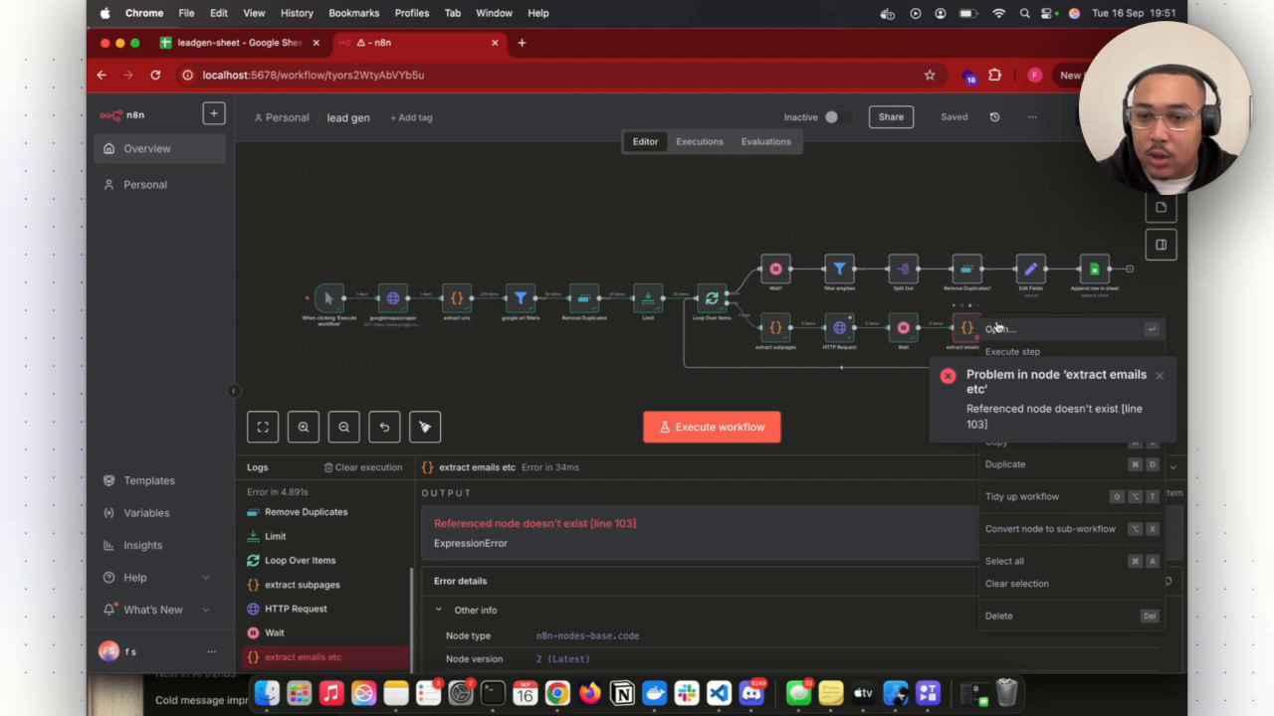
left_click(996, 329)
scroll(627, 429, "up", 5)
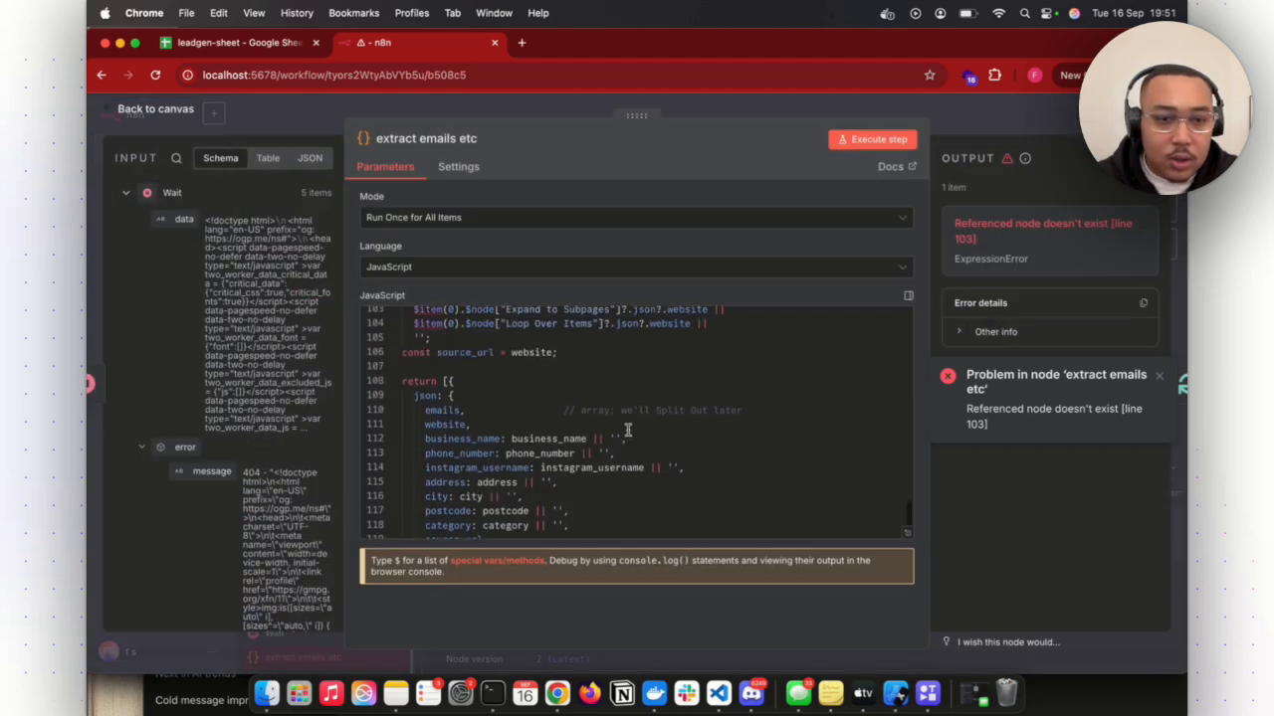
scroll(628, 430, "up", 1)
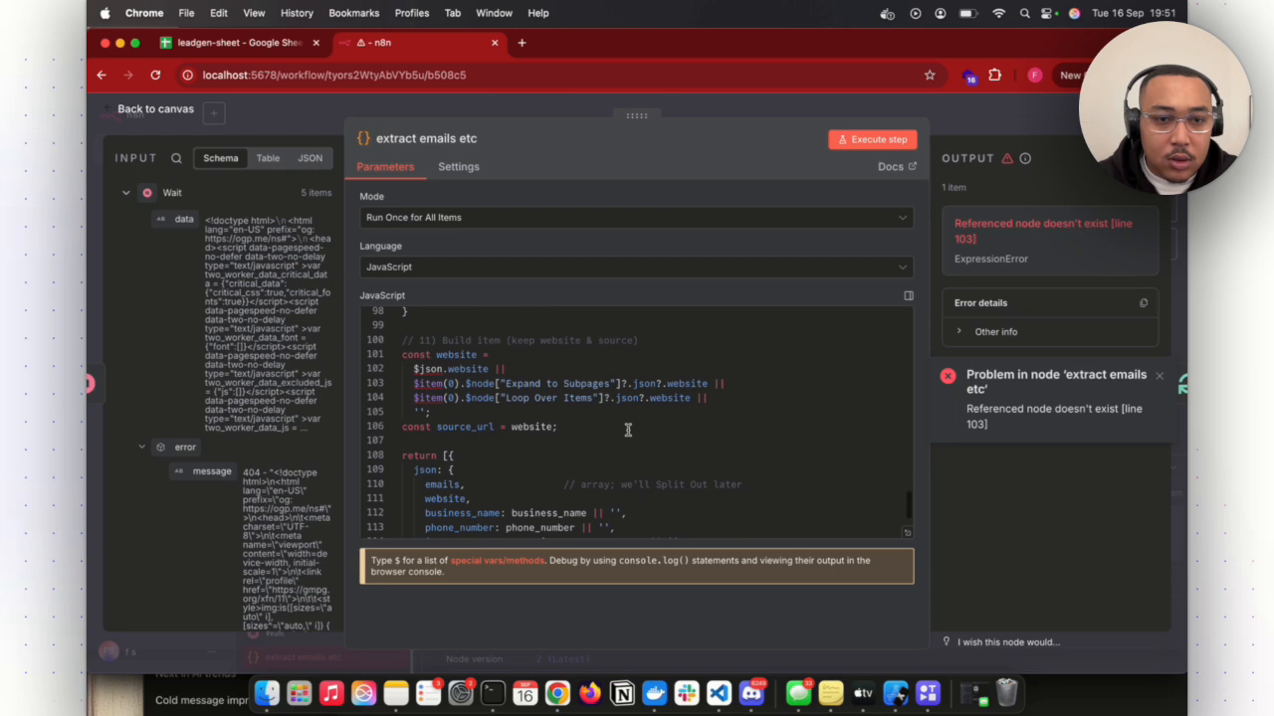
scroll(628, 430, "down", 2)
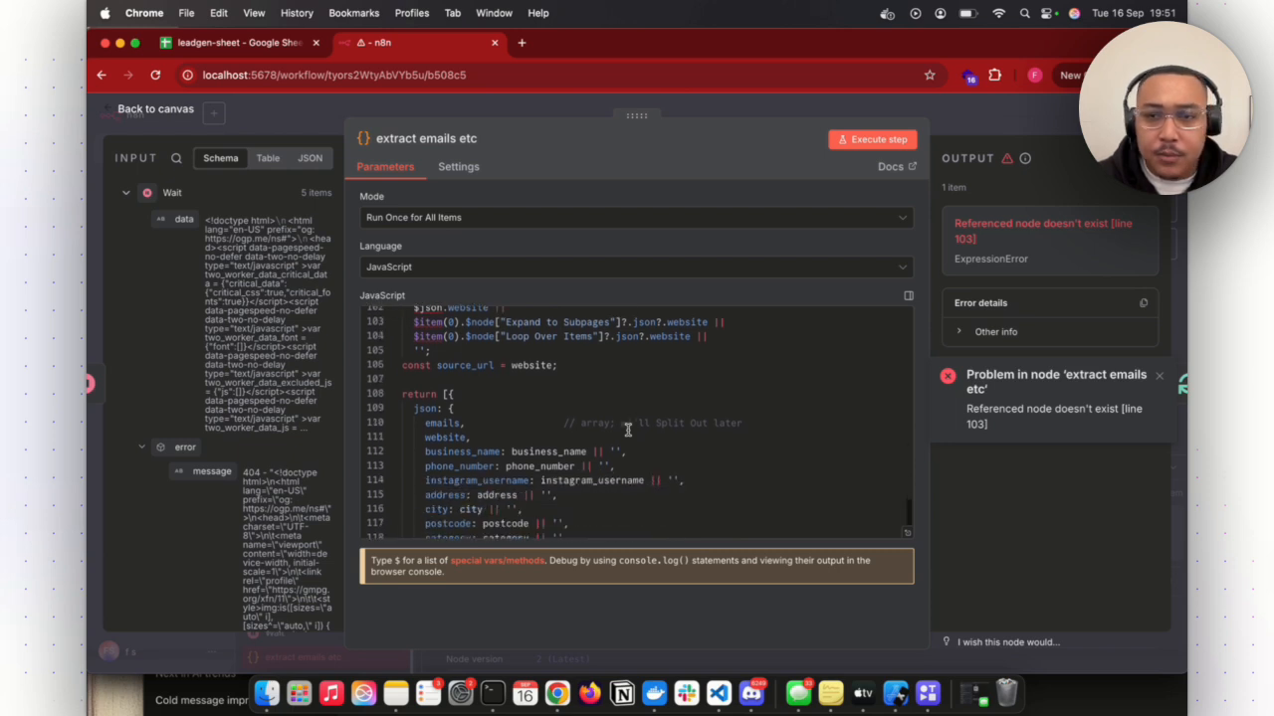
left_click(756, 105)
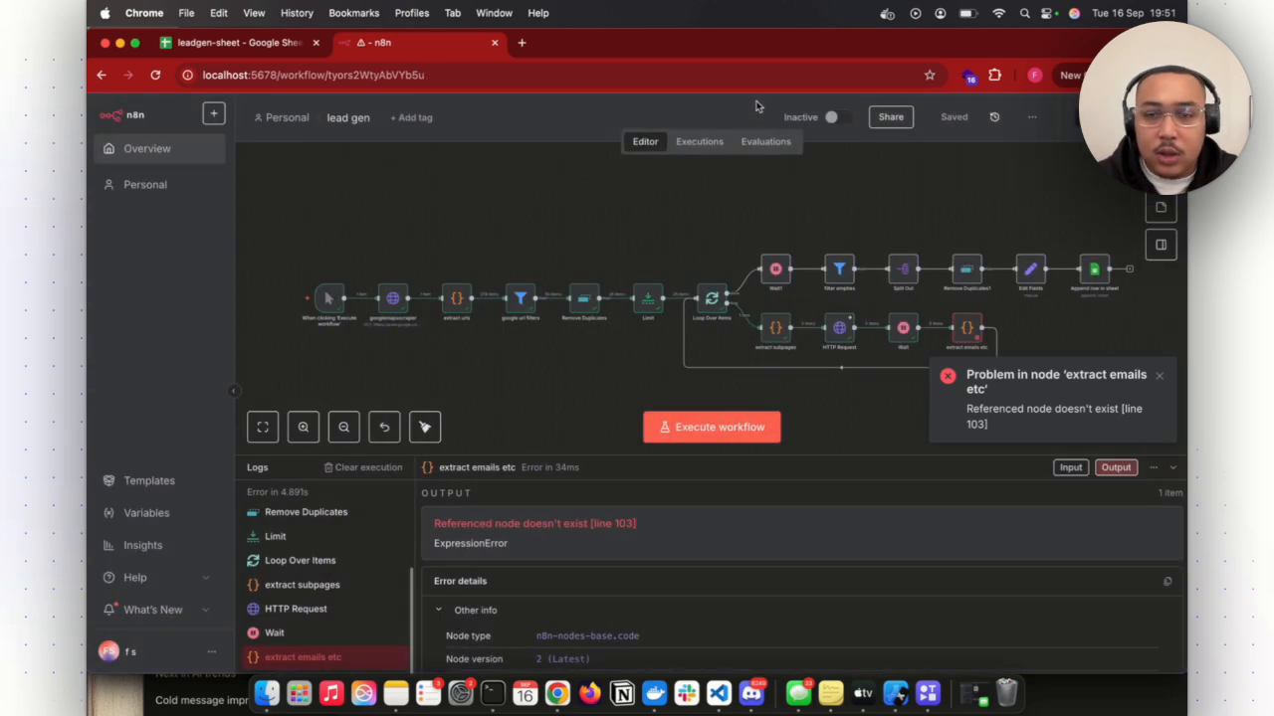
- Enable Always Output Data on the extract emails etc node, and save and rerun the workflow
right_click(970, 324)
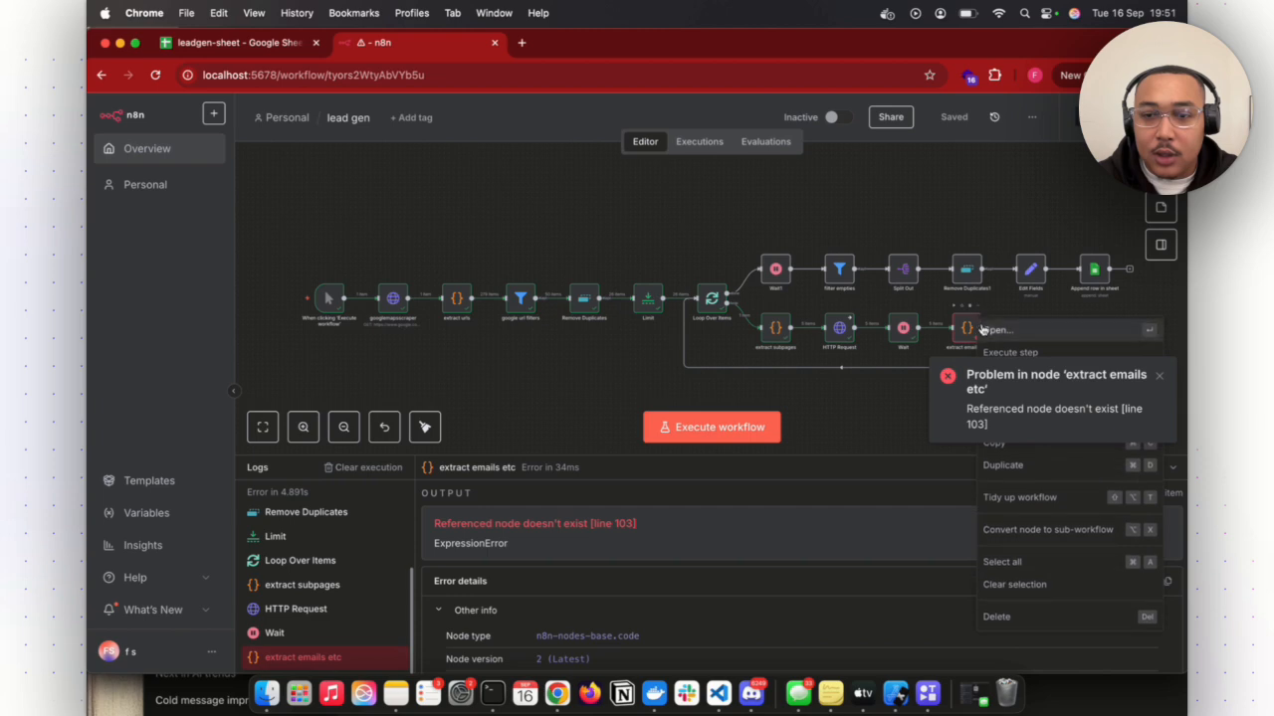
left_click(995, 341)
left_click(460, 167)
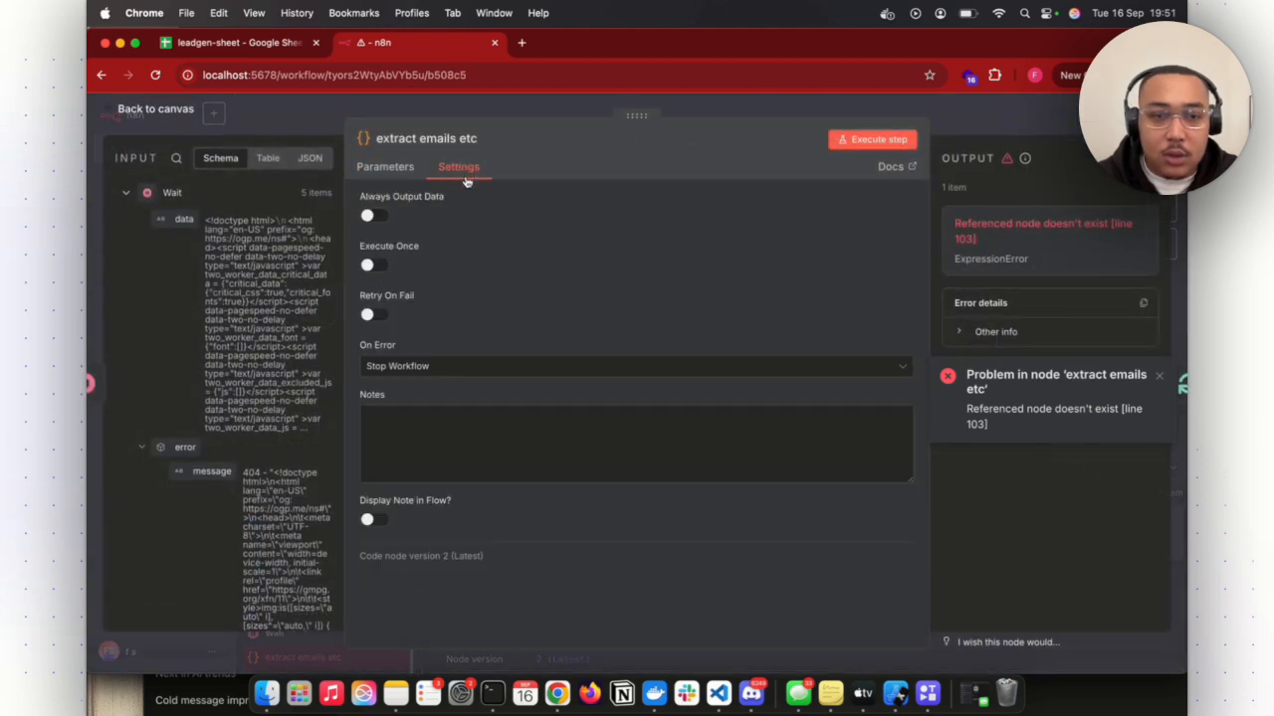
left_click(369, 216)
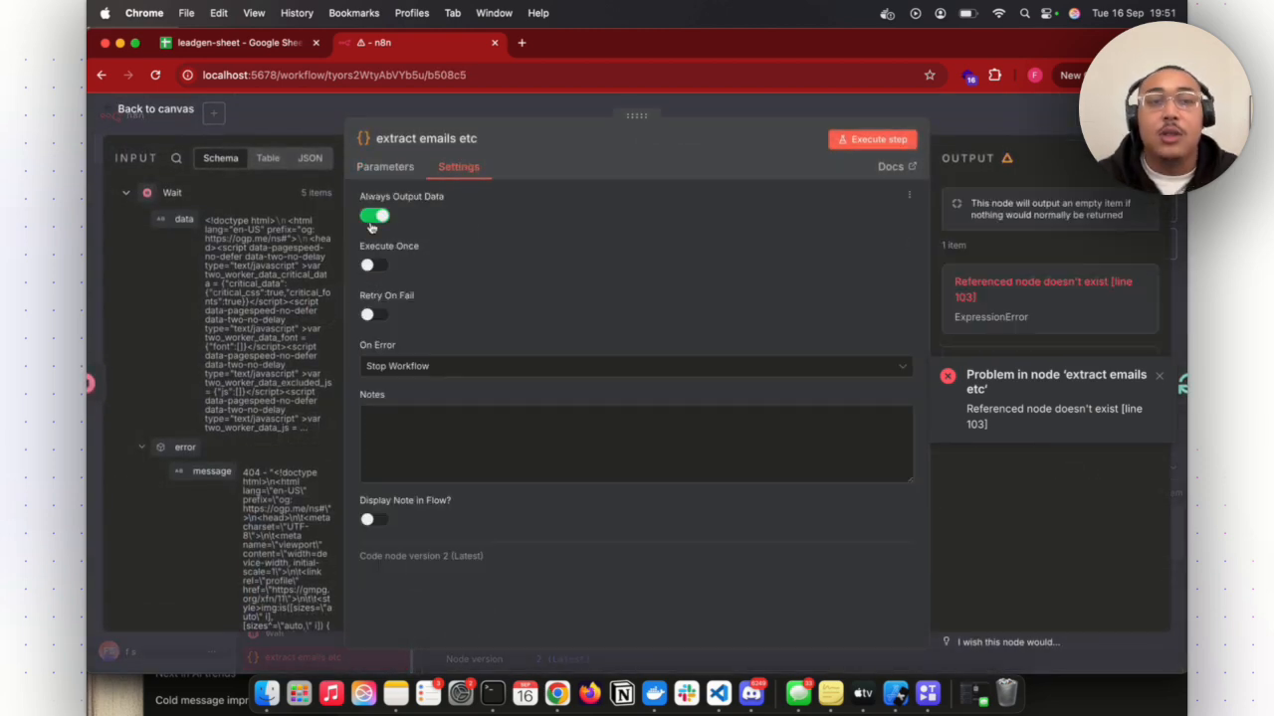
left_click(1021, 118)
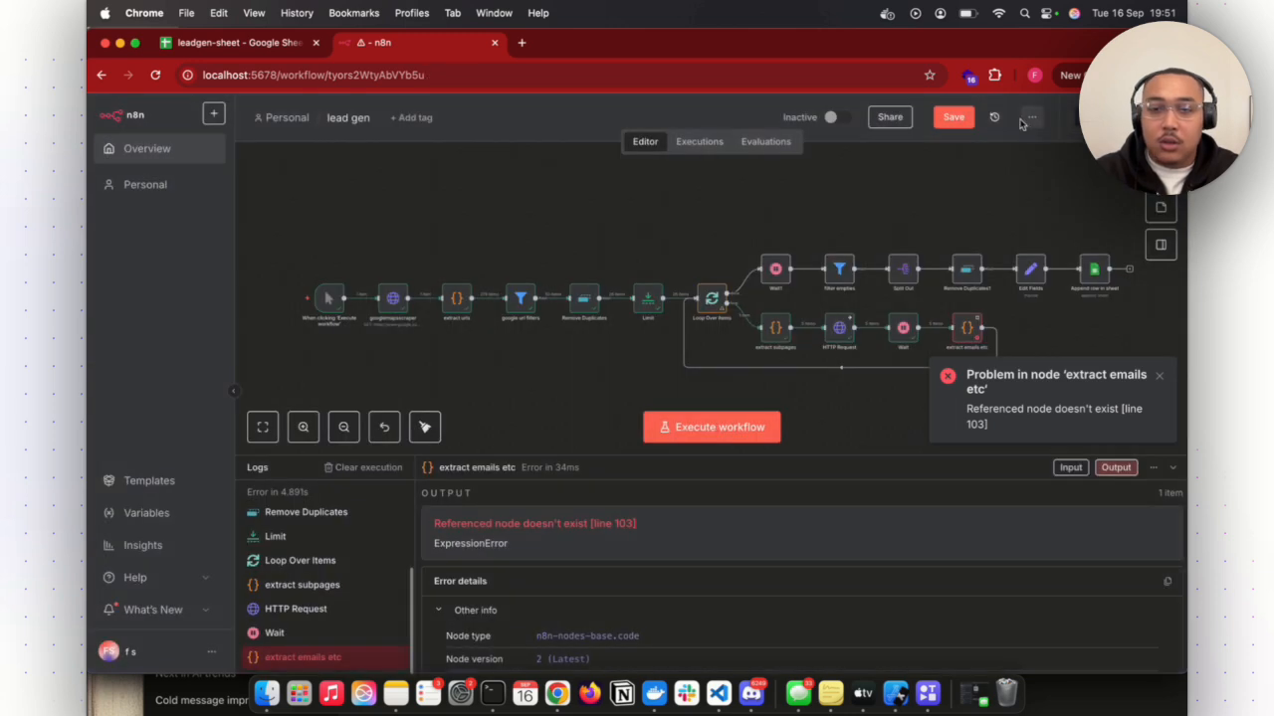
key("super+s")
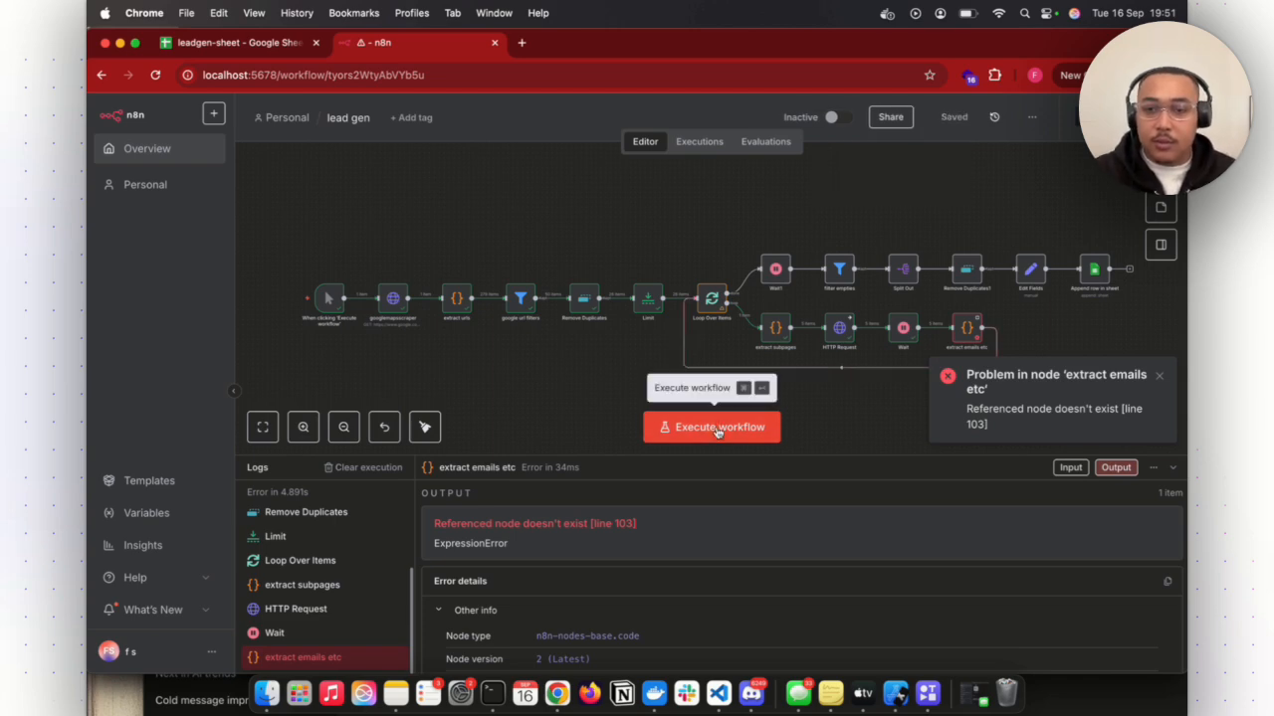
left_click(719, 427)
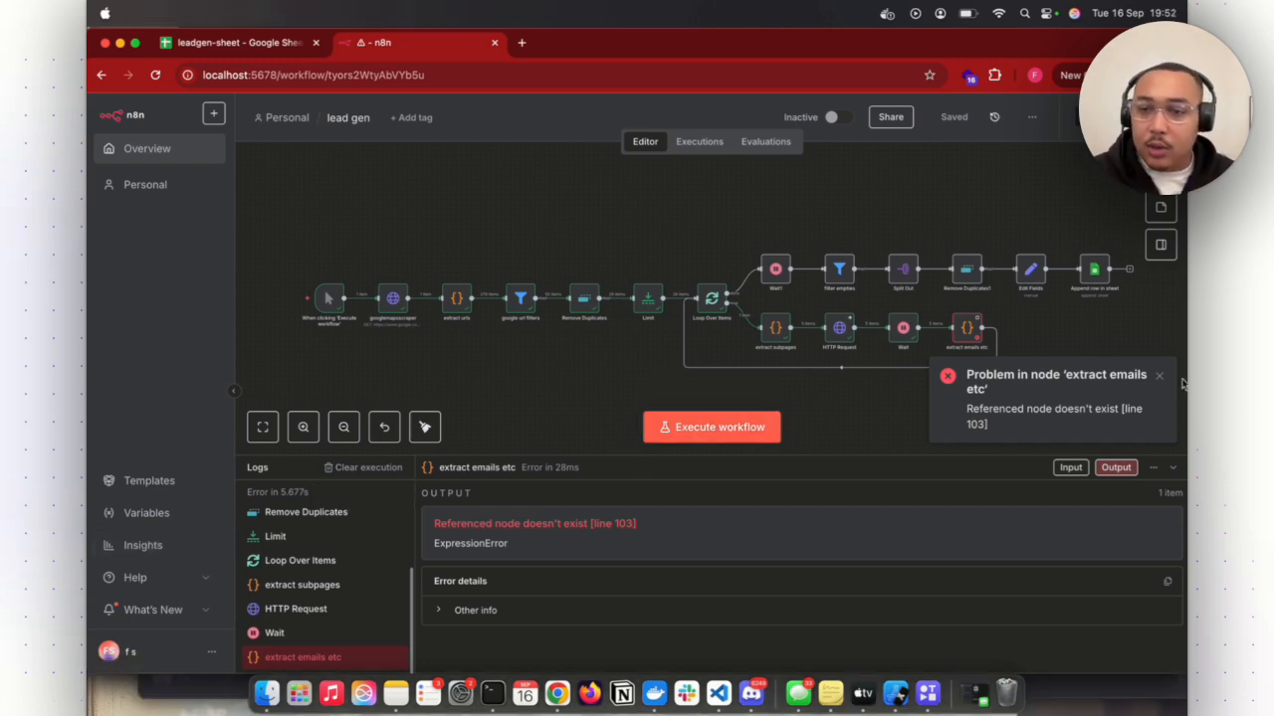
- Set the extract emails etc node's On Error option to Continue and return to the canvas
left_click(979, 310)
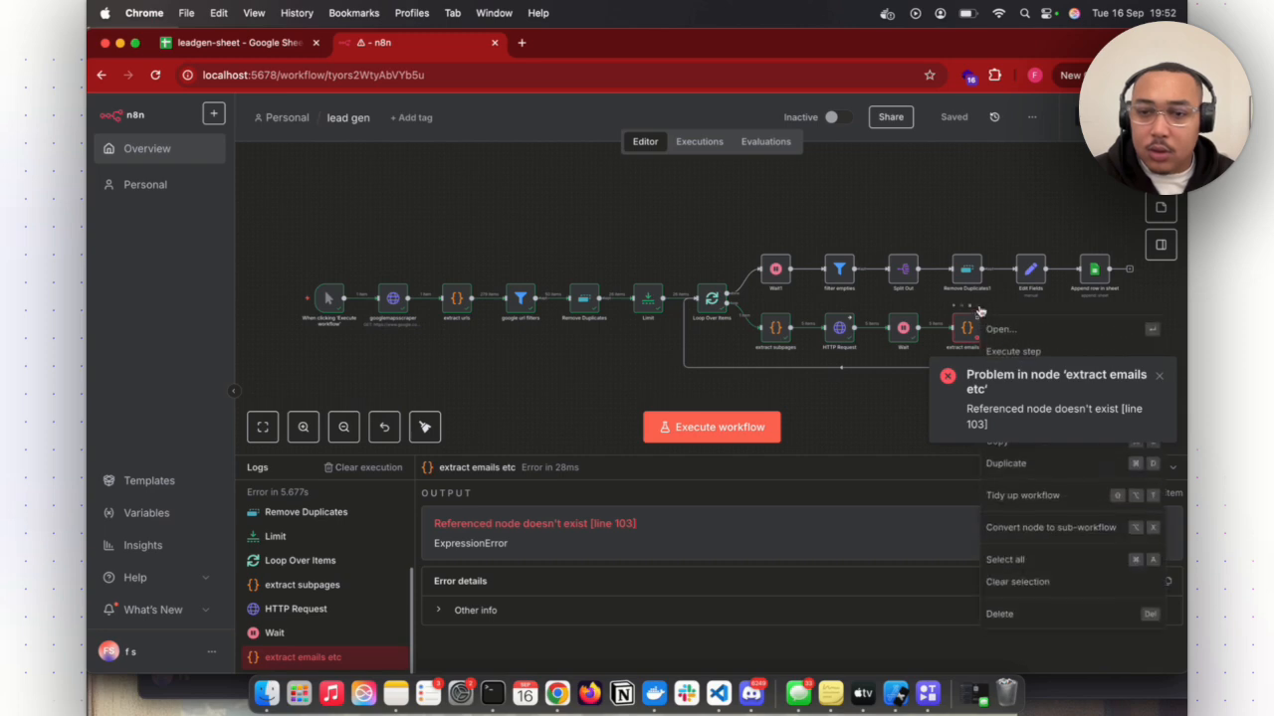
left_click(997, 331)
left_click(474, 167)
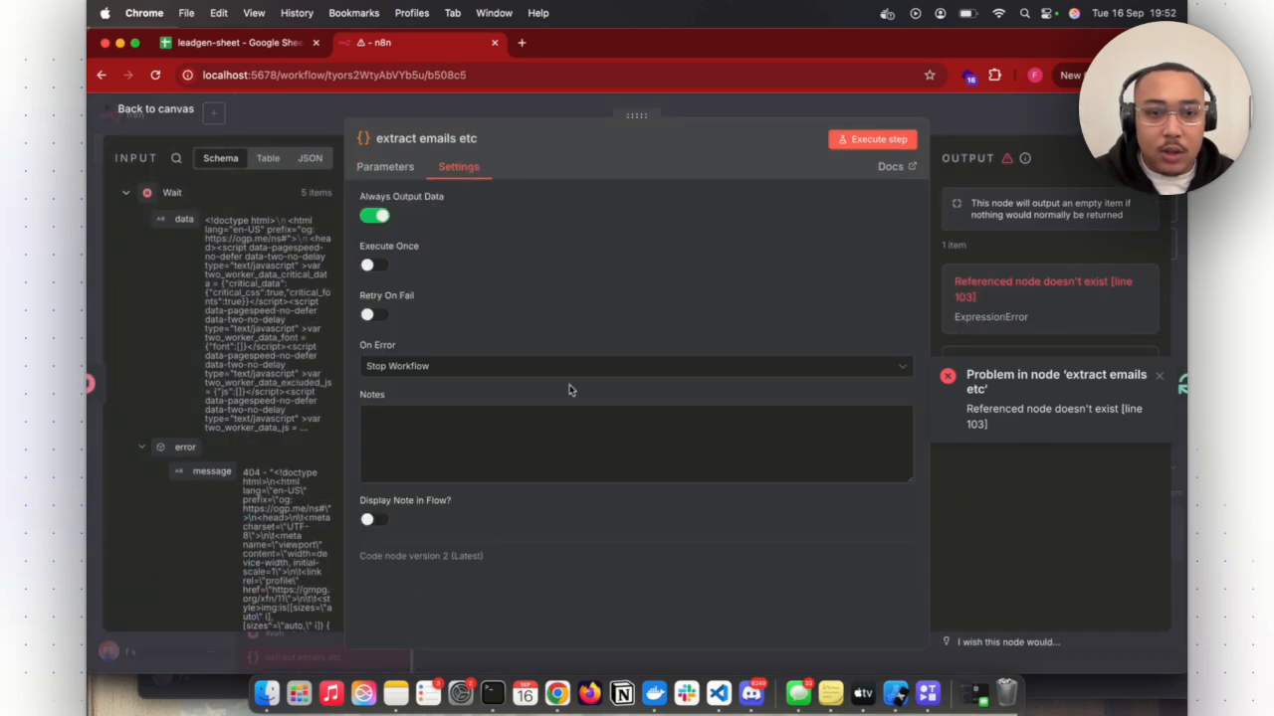
left_click(578, 363)
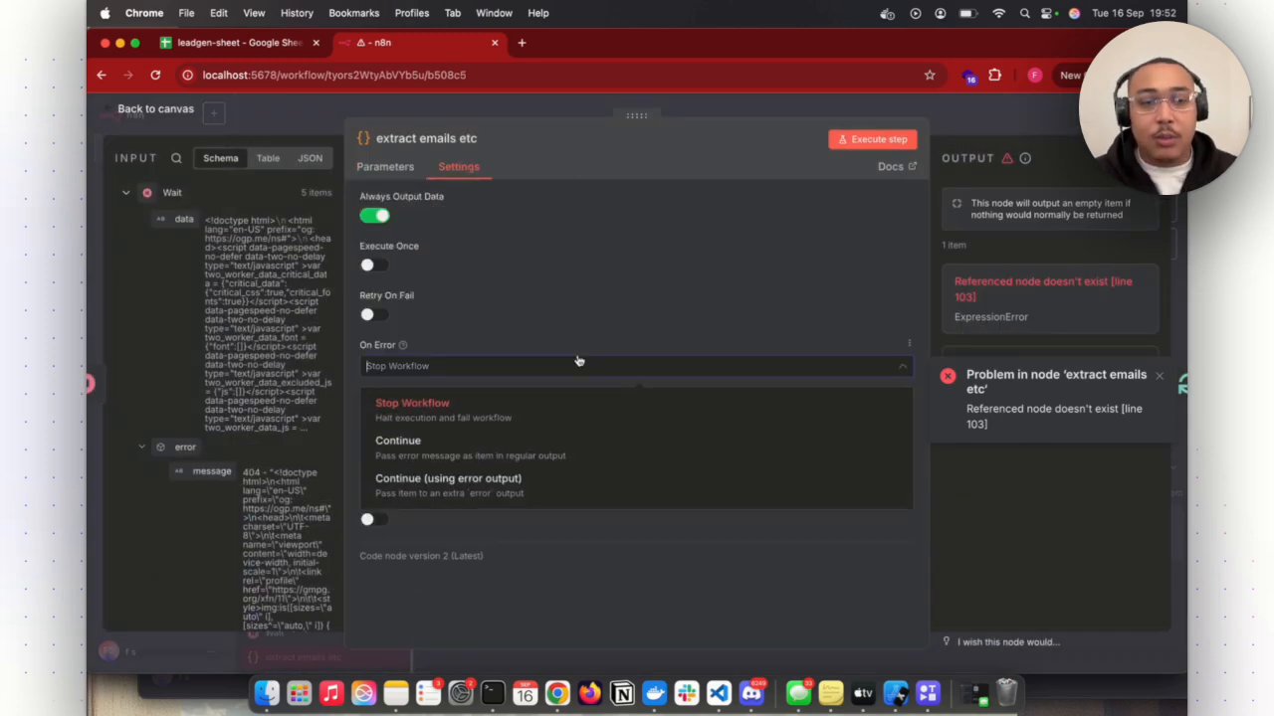
left_click(547, 442)
left_click(997, 121)
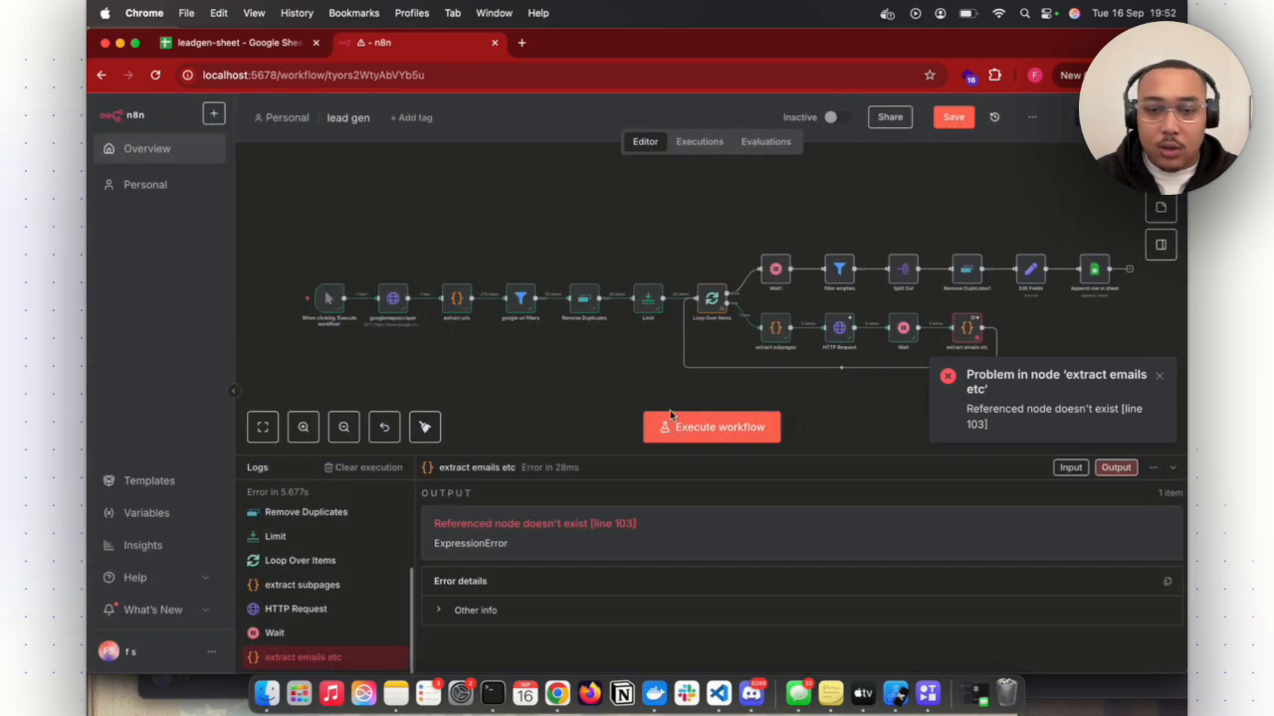
- Execute the lead gen workflow again and check the leadgen-sheet spreadsheet while it runs
left_click(718, 430)
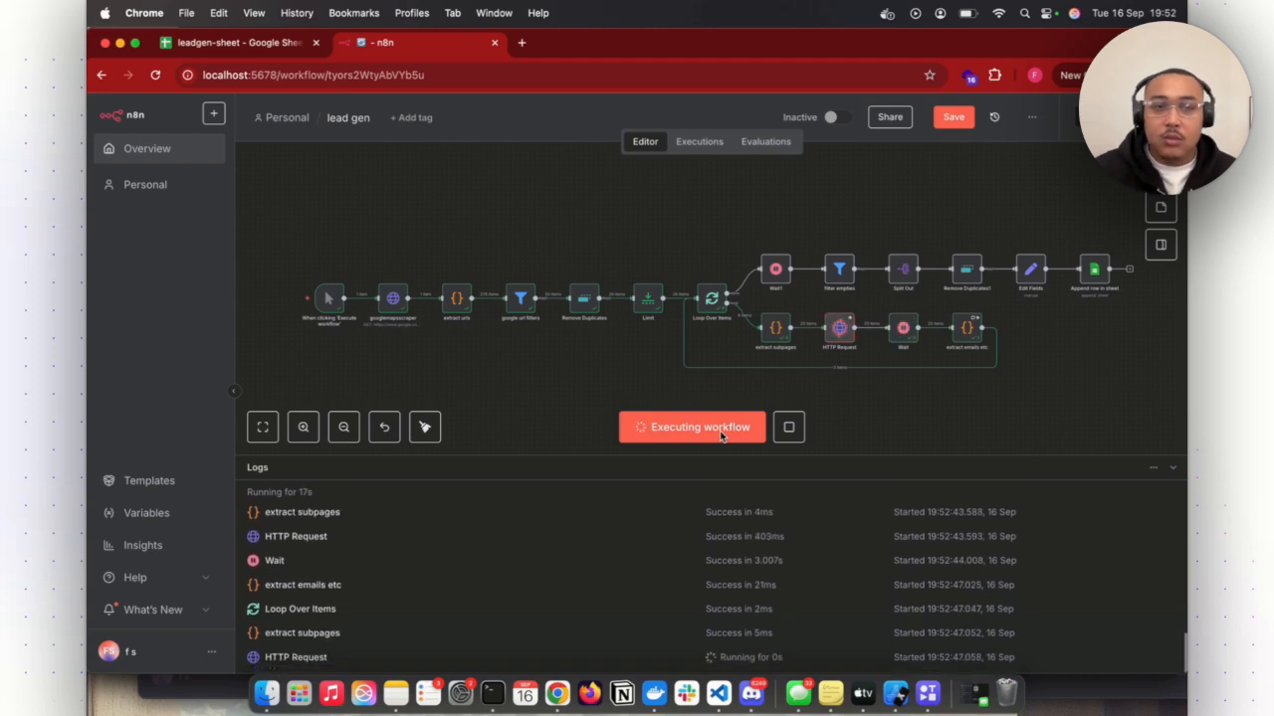
left_click(254, 45)
left_click(463, 45)
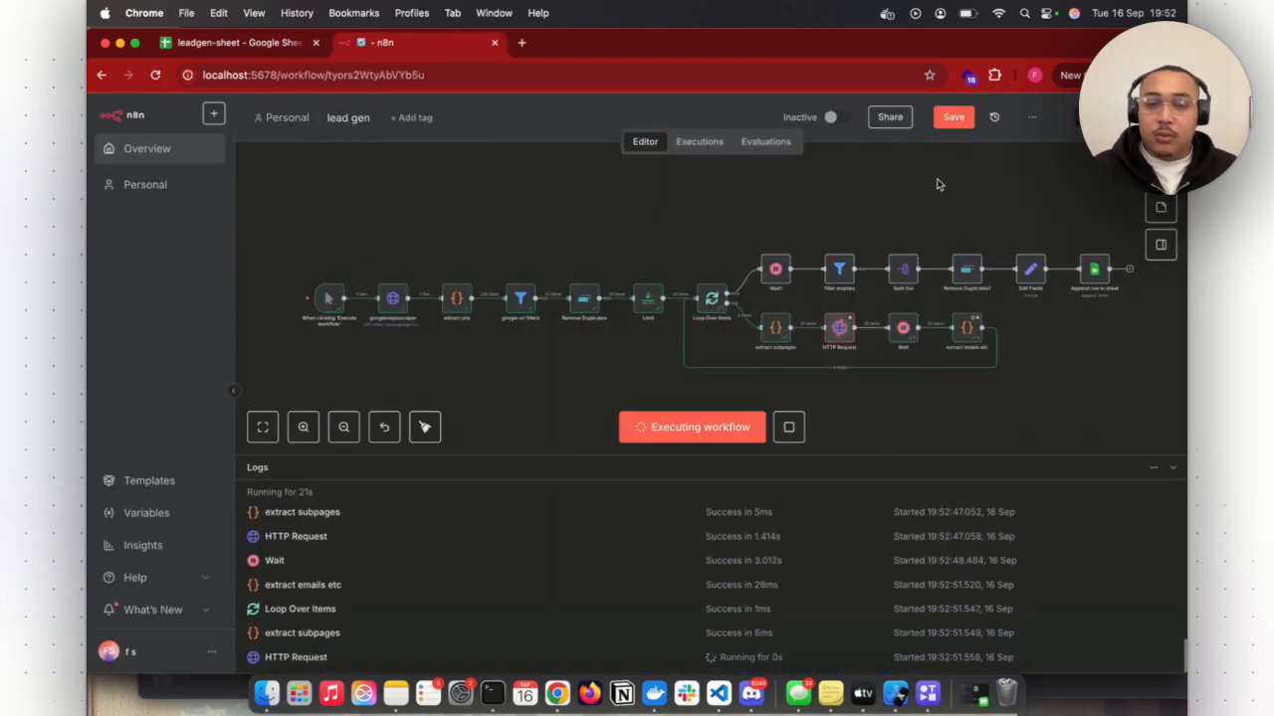
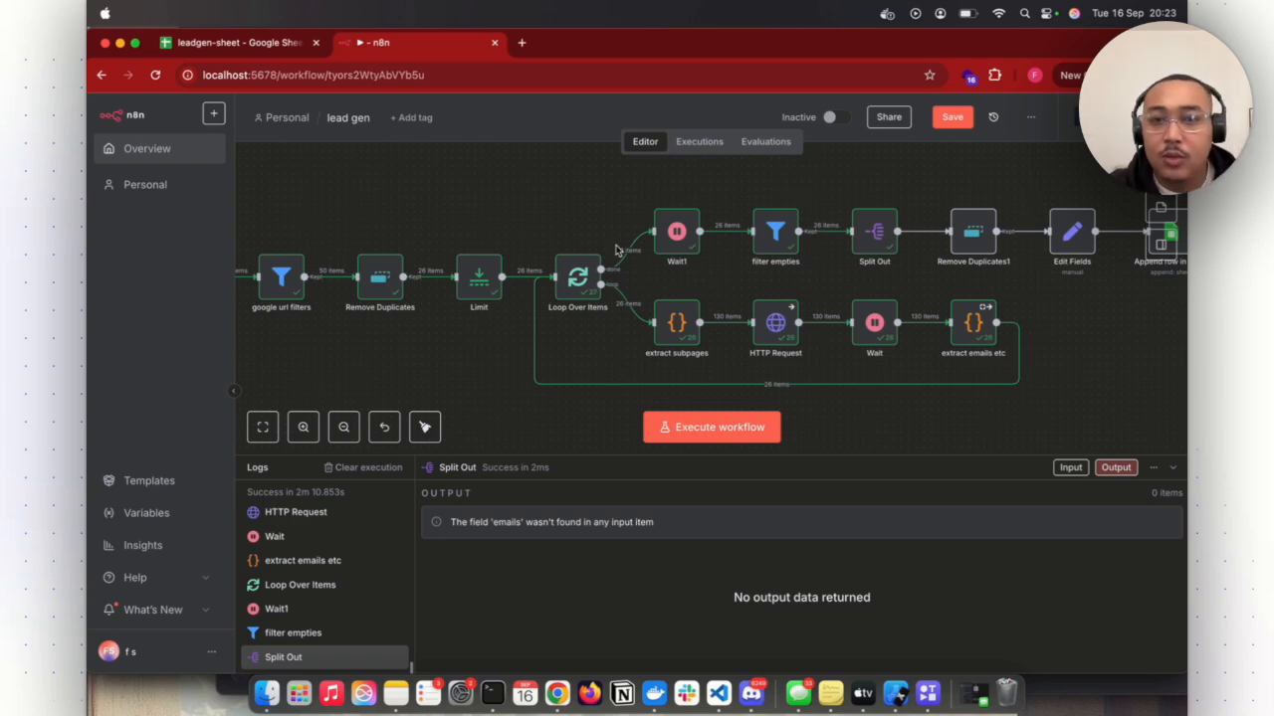
- Change the filter empties node's emails condition to the Array exists operator and return to the canvas
left_click(801, 206)
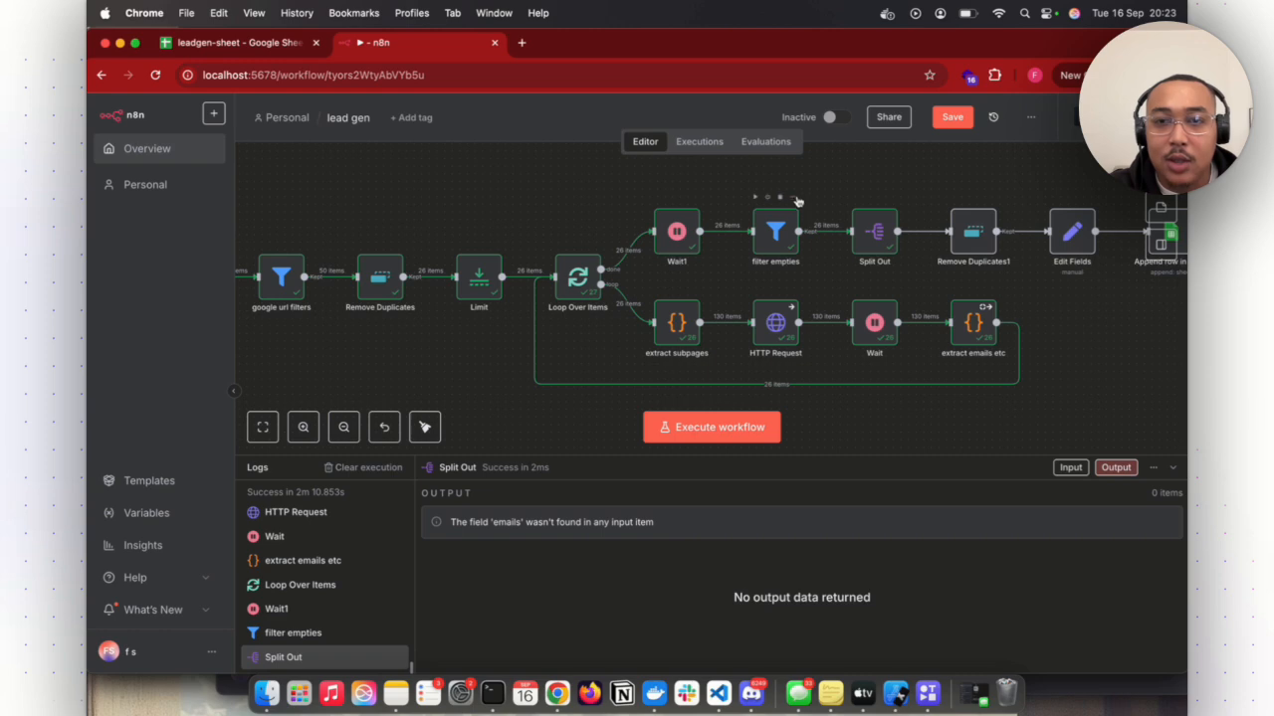
left_click(794, 199)
left_click(812, 217)
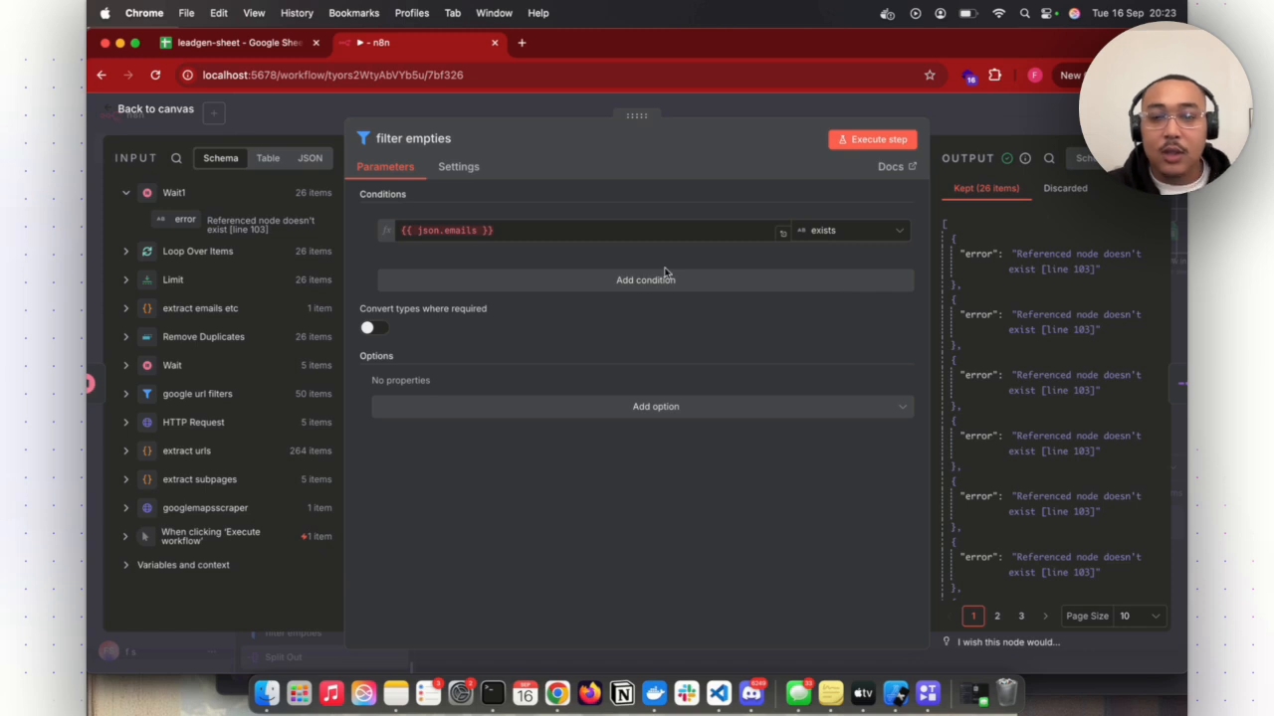
left_click(866, 233)
mouse_move(865, 278)
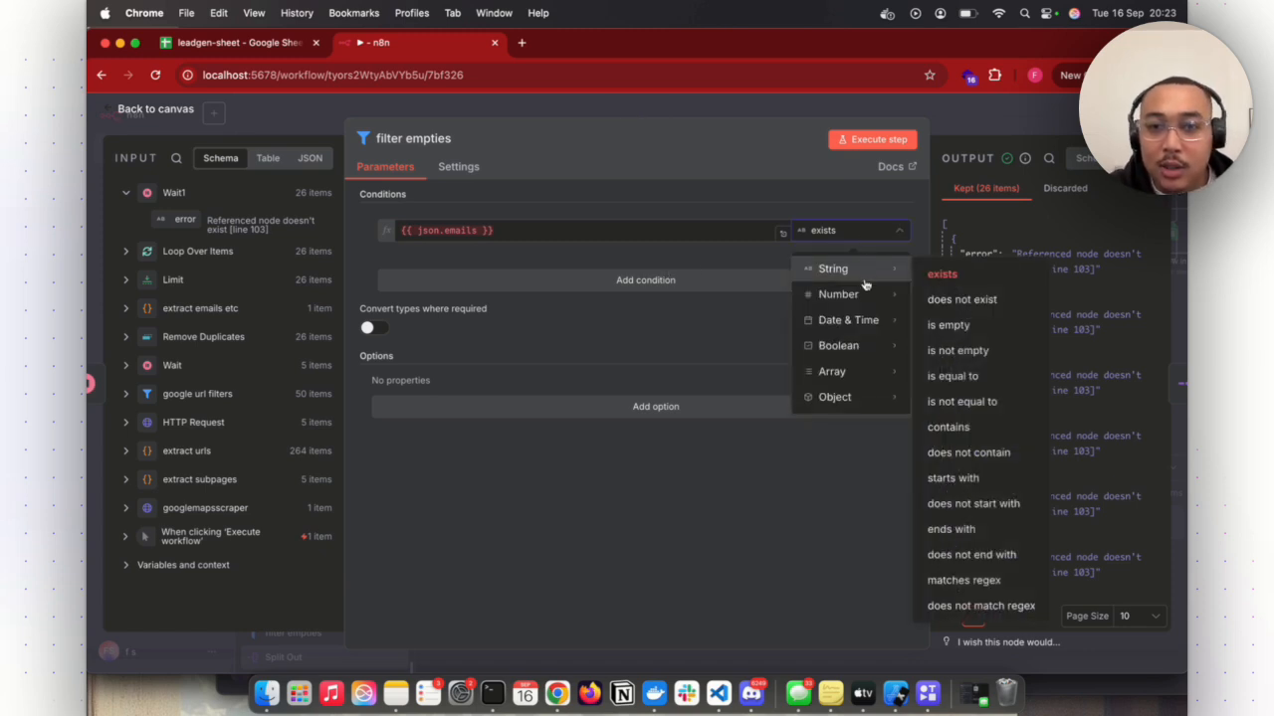
mouse_move(866, 371)
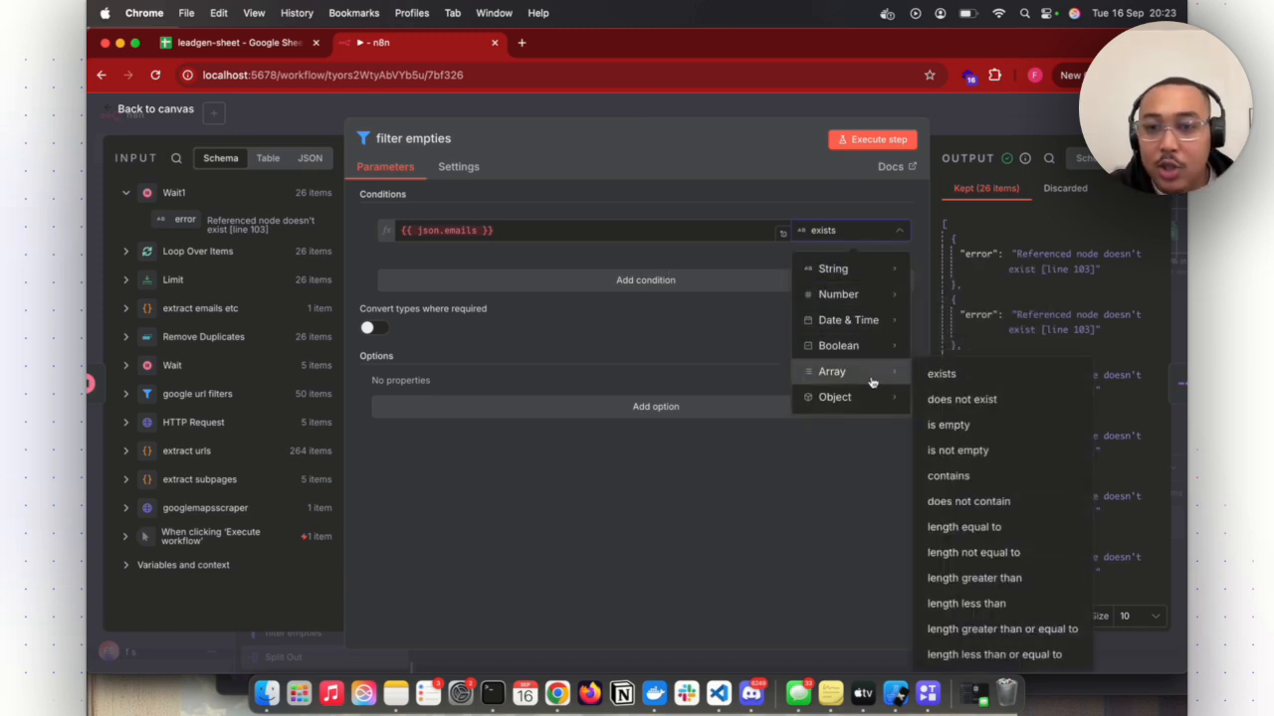
left_click(933, 376)
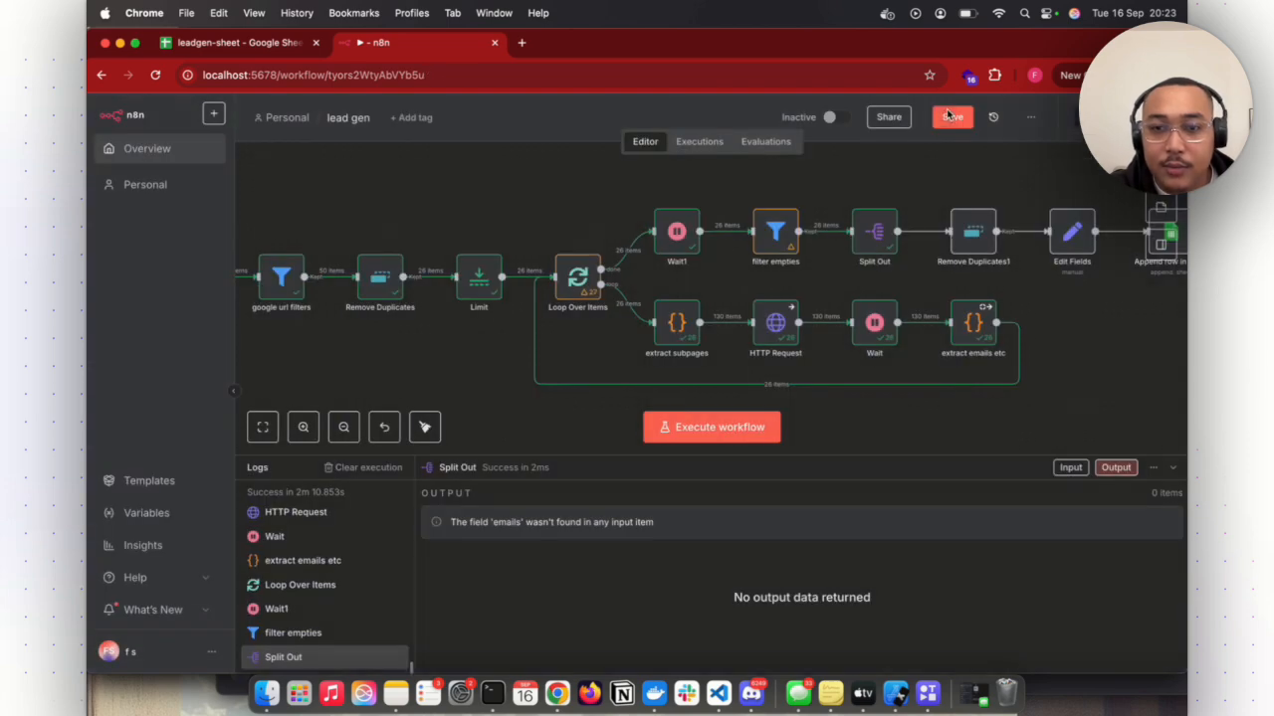
left_click(950, 114)
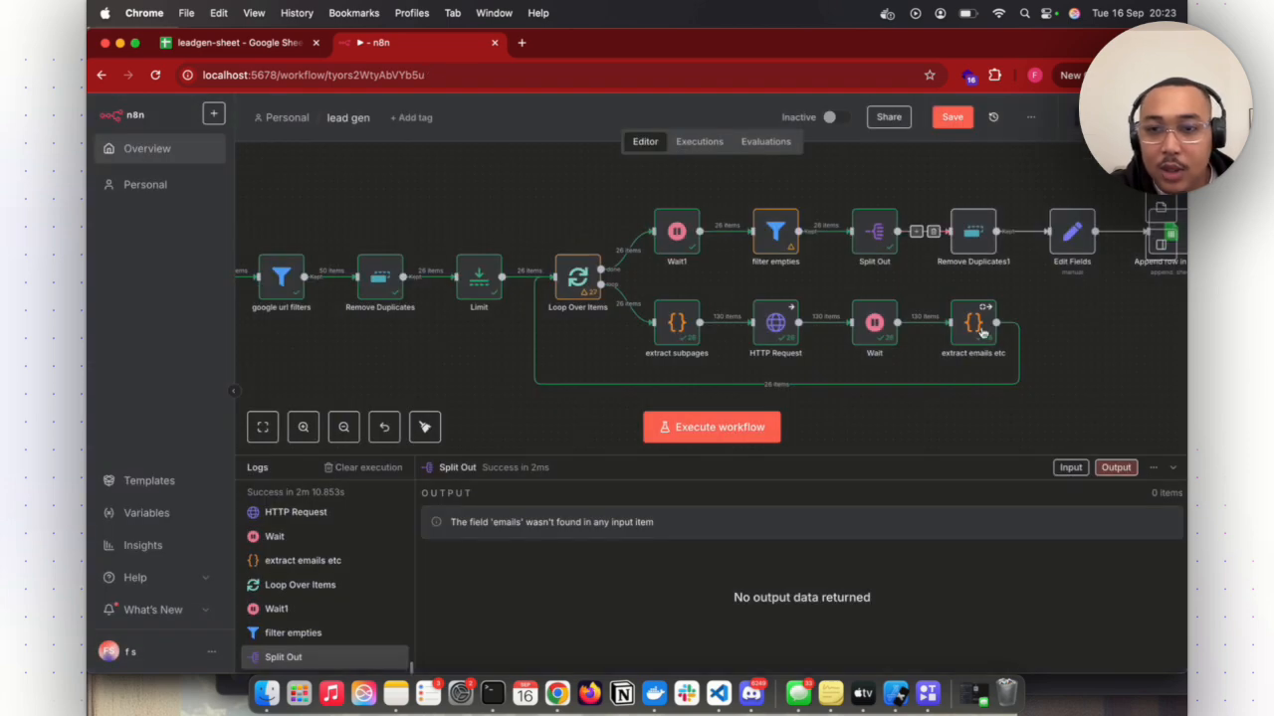
- Review the extract emails etc node's JavaScript around the category and website sections, and return to the canvas
right_click(993, 312)
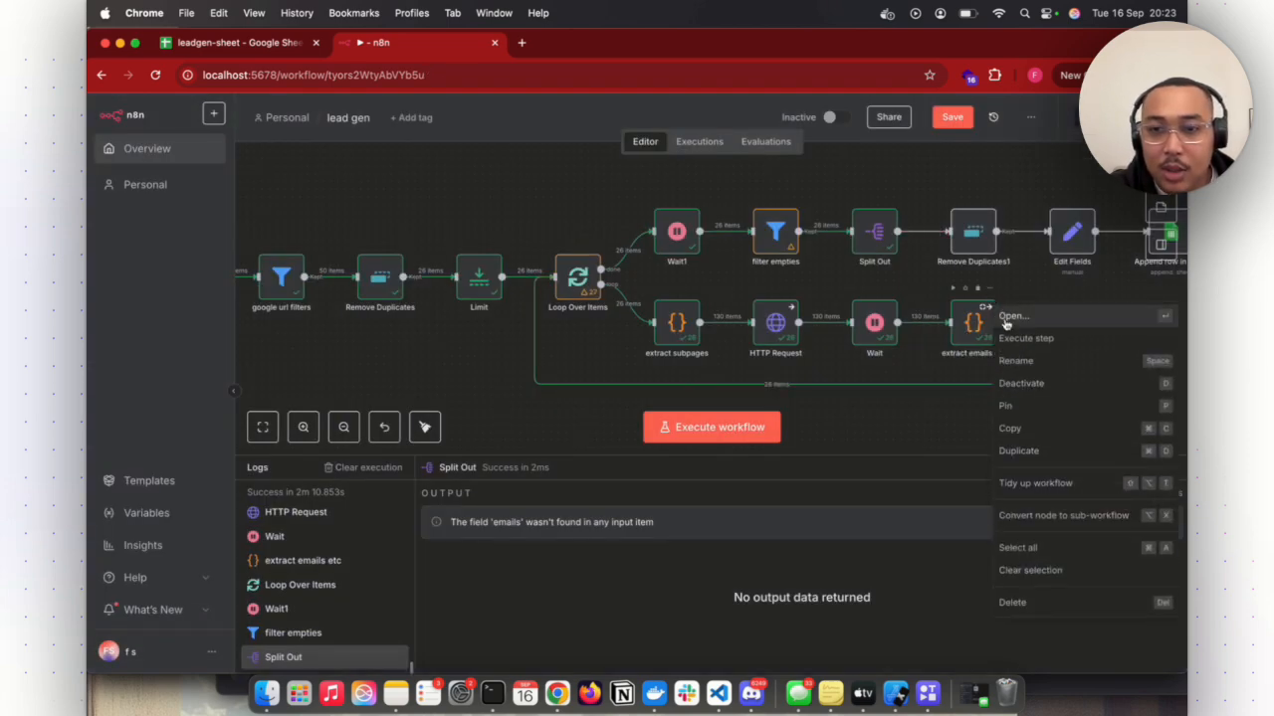
left_click(1005, 320)
left_click(640, 350)
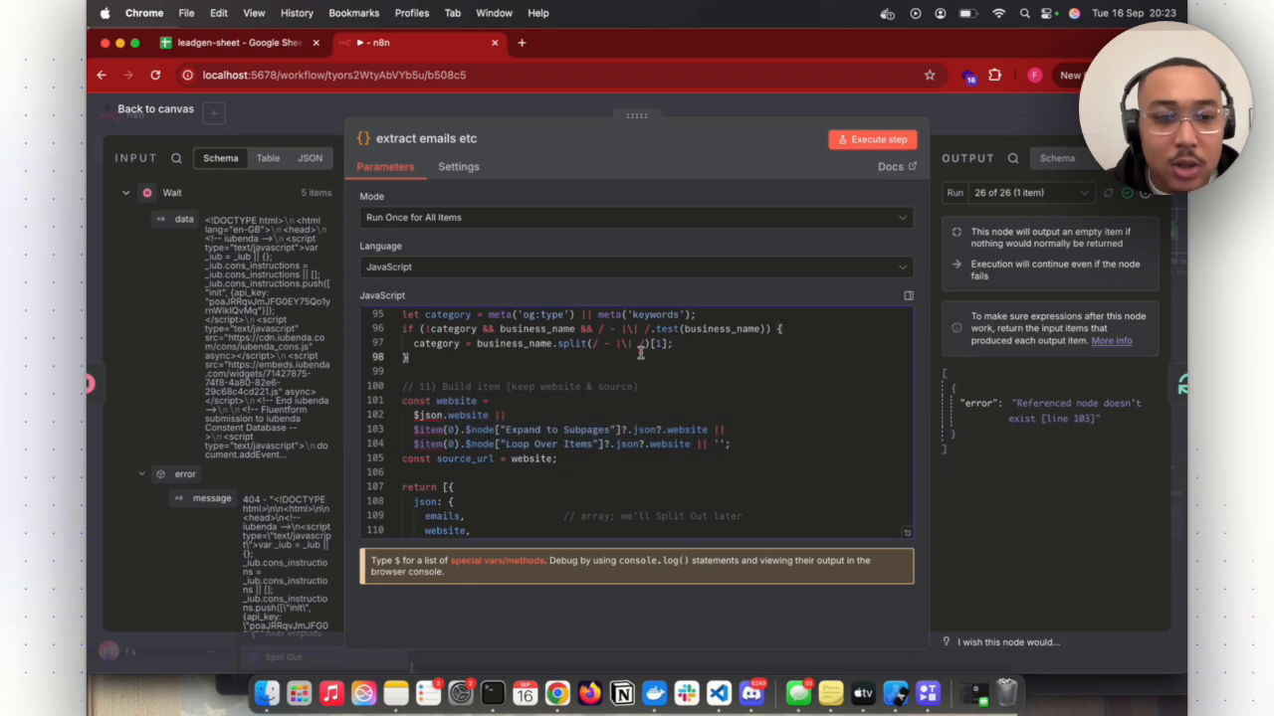
scroll(640, 350, "down", 5)
scroll(640, 351, "up", 5)
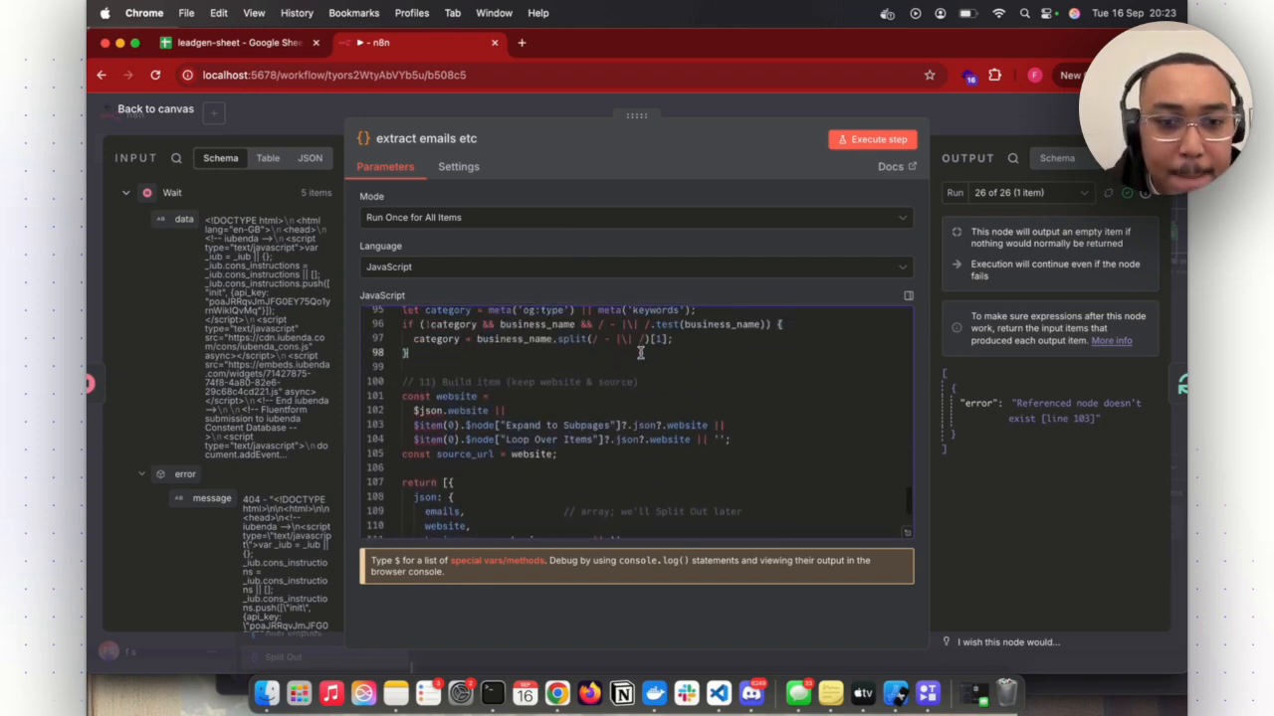
scroll(640, 350, "up", 2)
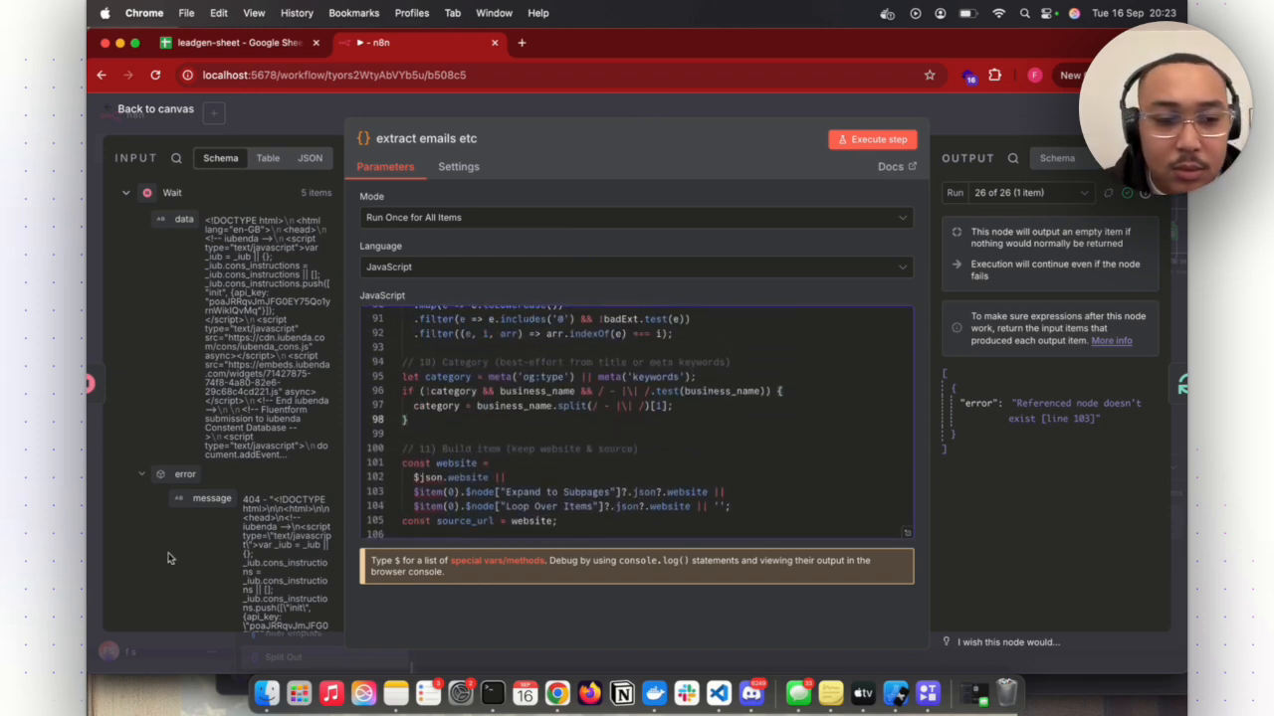
key("Escape")
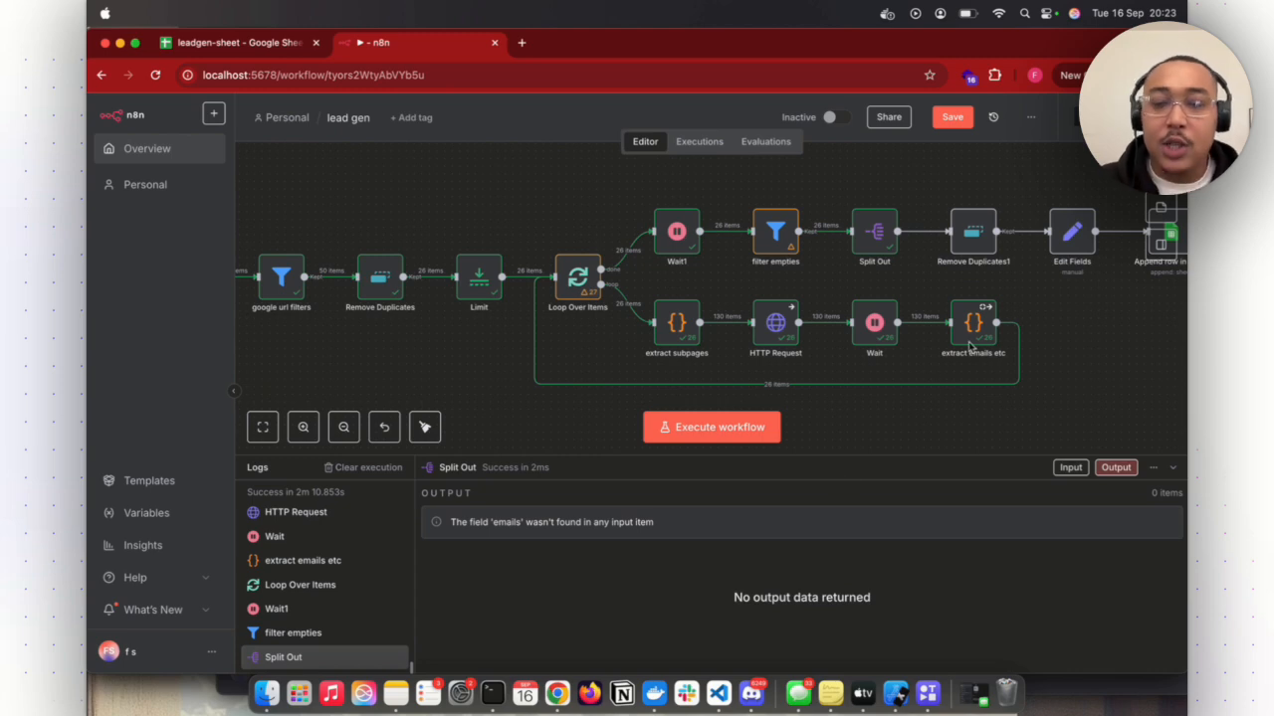
- Replace the "Expand to Subpages" node reference on line 103 of the extract emails etc code with "extract subpages" and return to the canvas
left_click(995, 300)
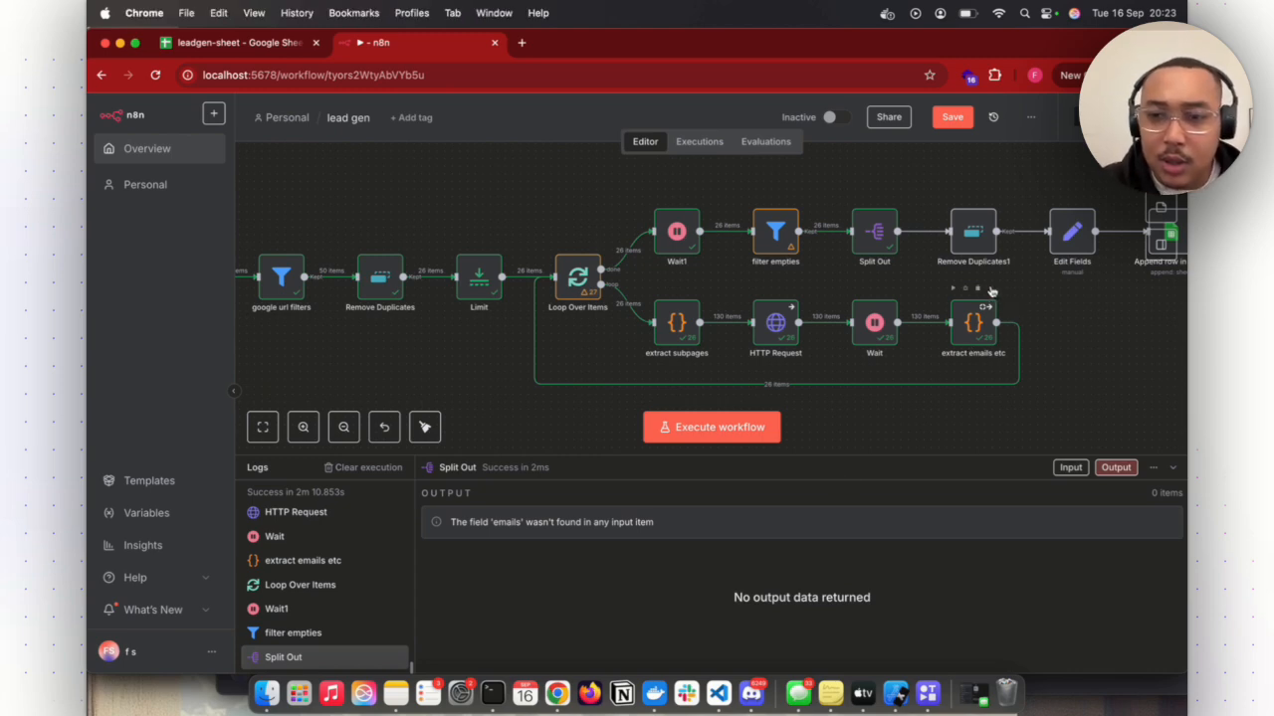
right_click(990, 298)
left_click(995, 305)
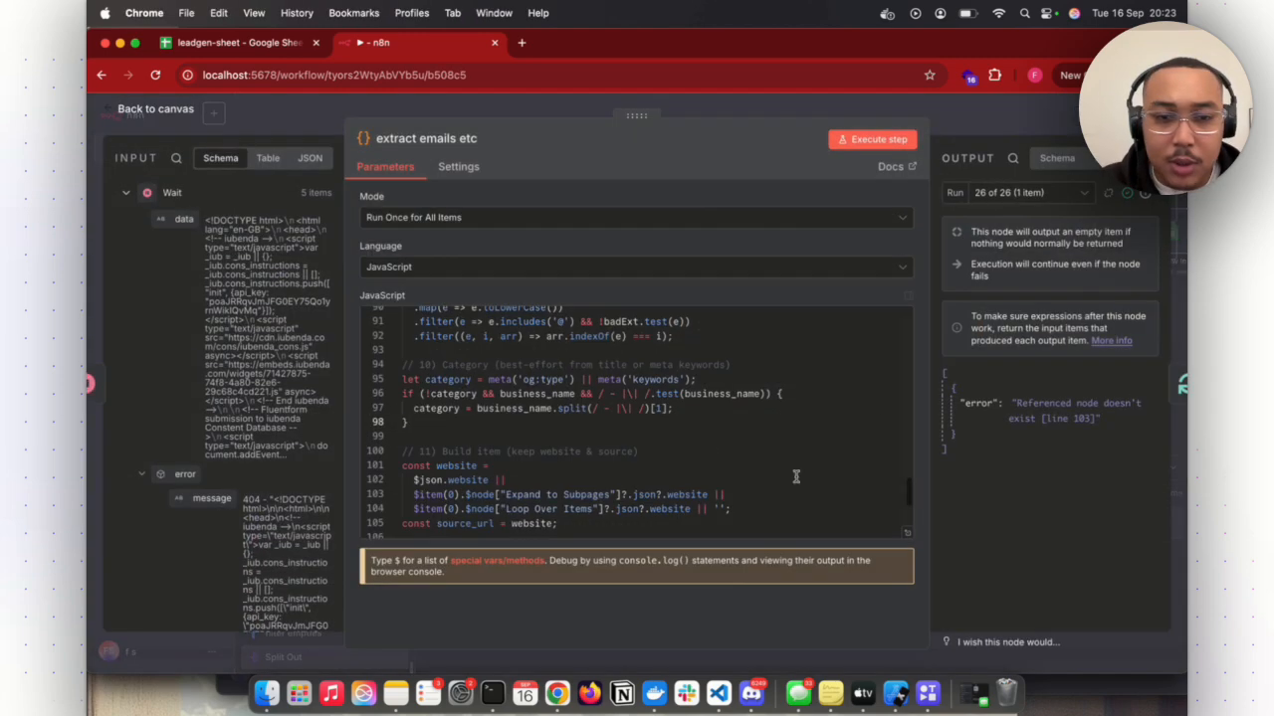
scroll(707, 447, "up", 2)
scroll(708, 444, "down", 3)
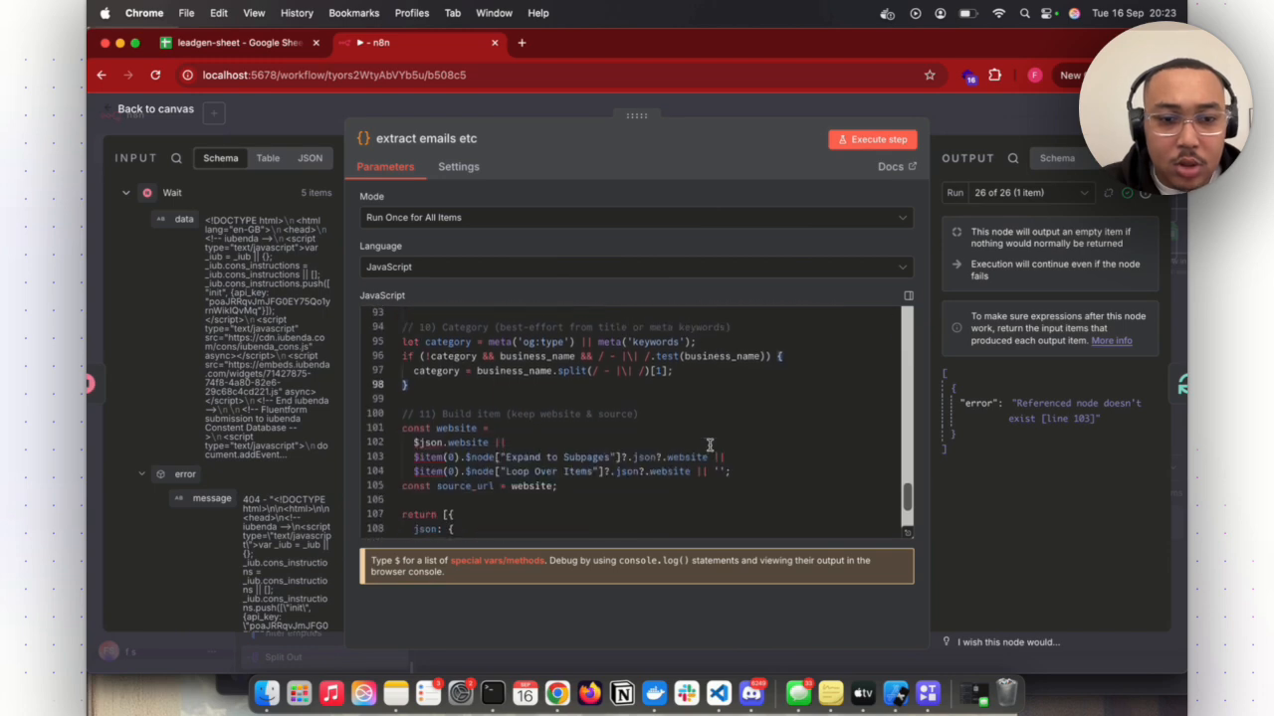
scroll(709, 444, "down", 4)
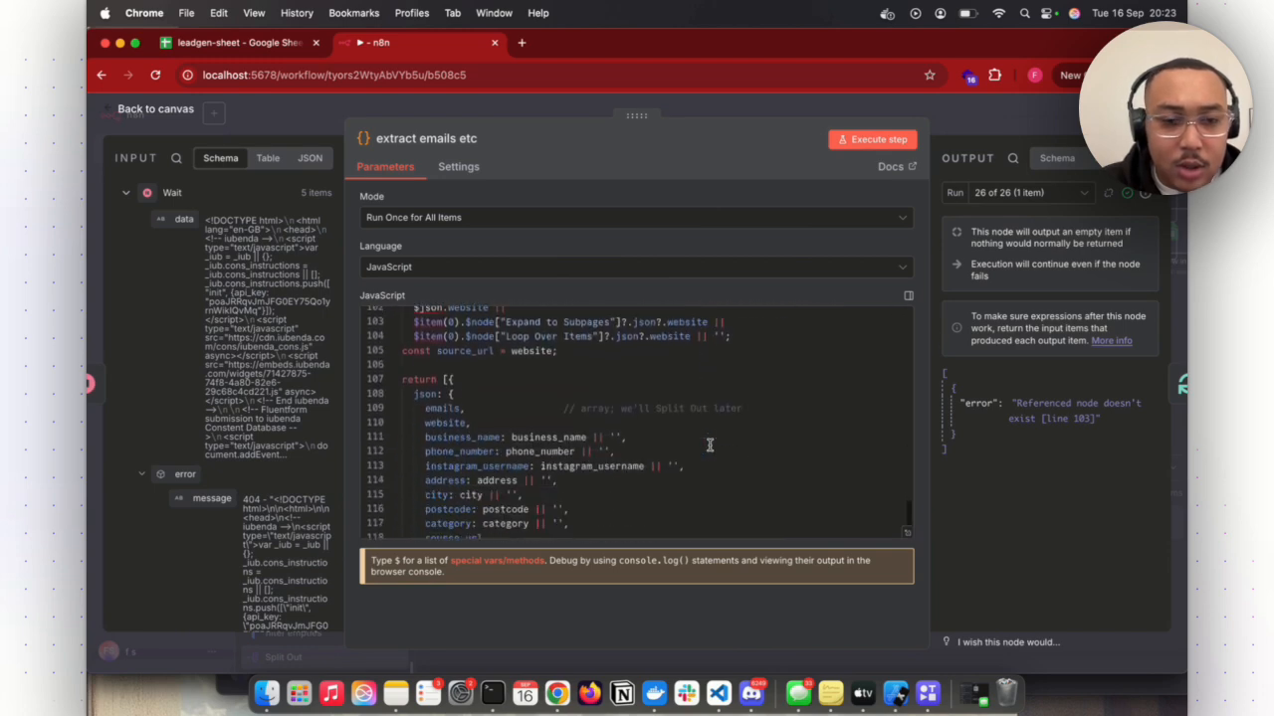
scroll(710, 444, "down", 2)
scroll(709, 444, "up", 15)
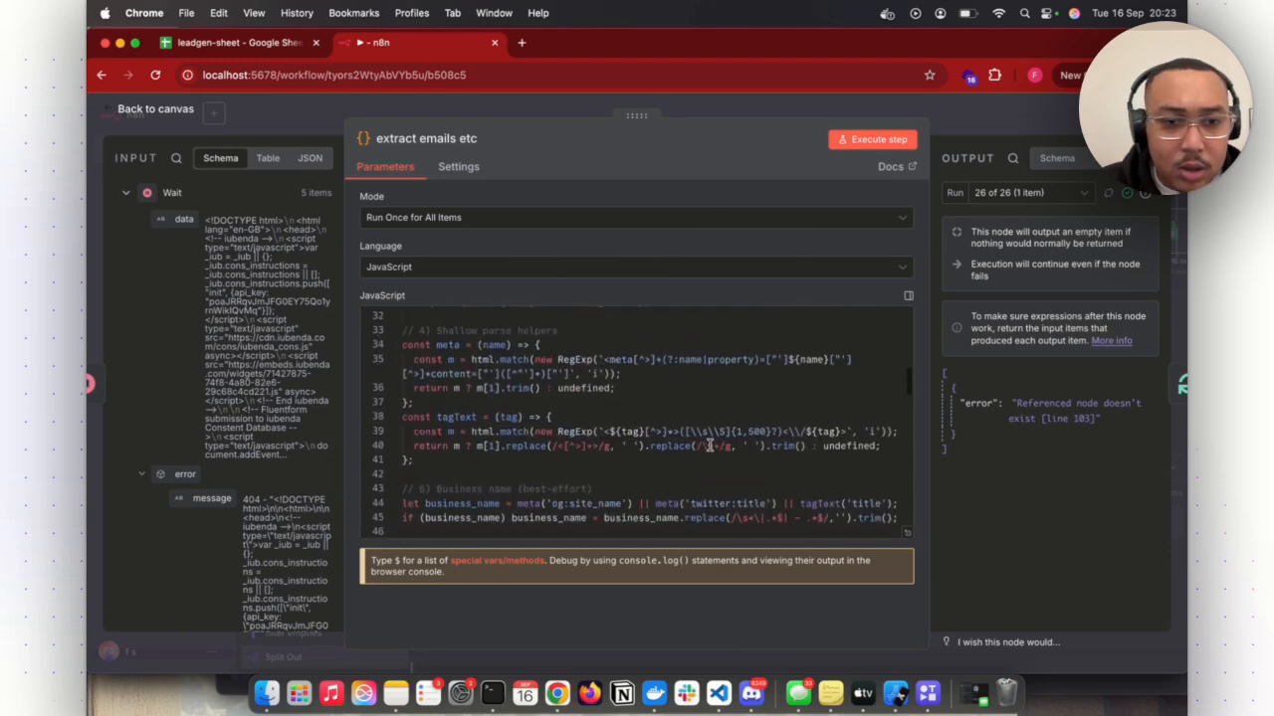
scroll(710, 445, "up", 8)
scroll(709, 445, "down", 18)
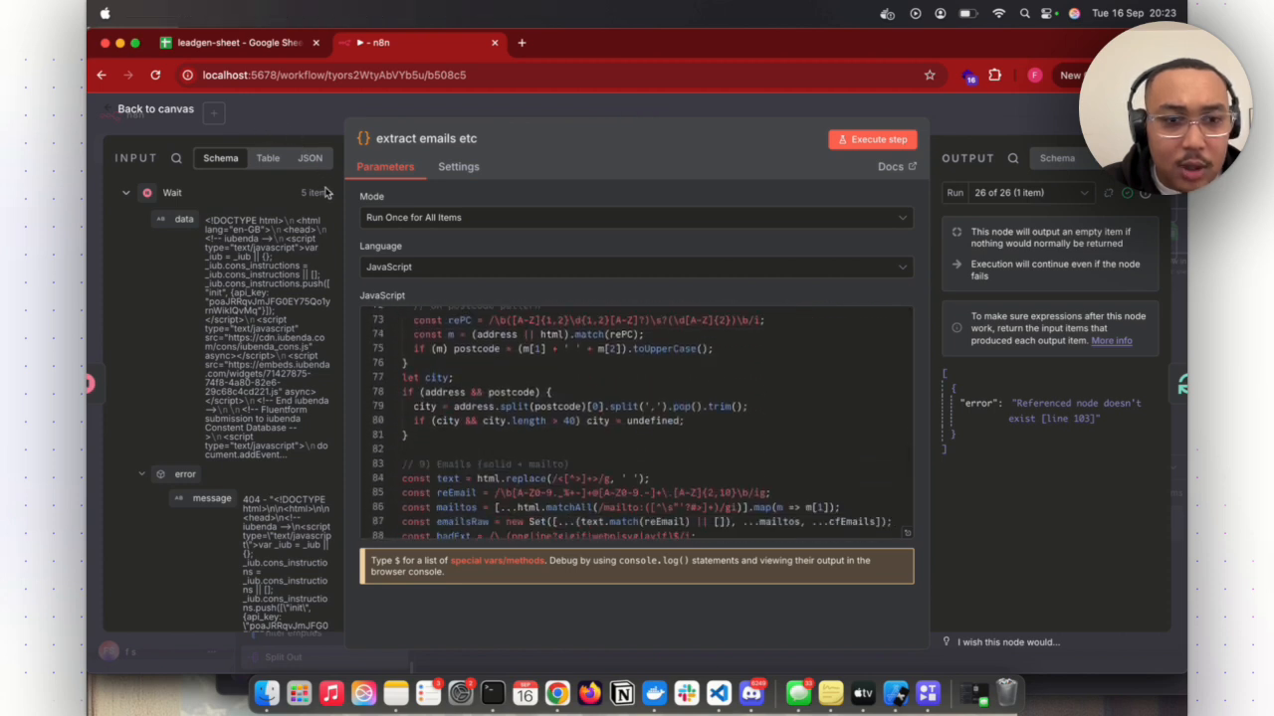
scroll(657, 468, "down", 8)
scroll(656, 469, "up", 2)
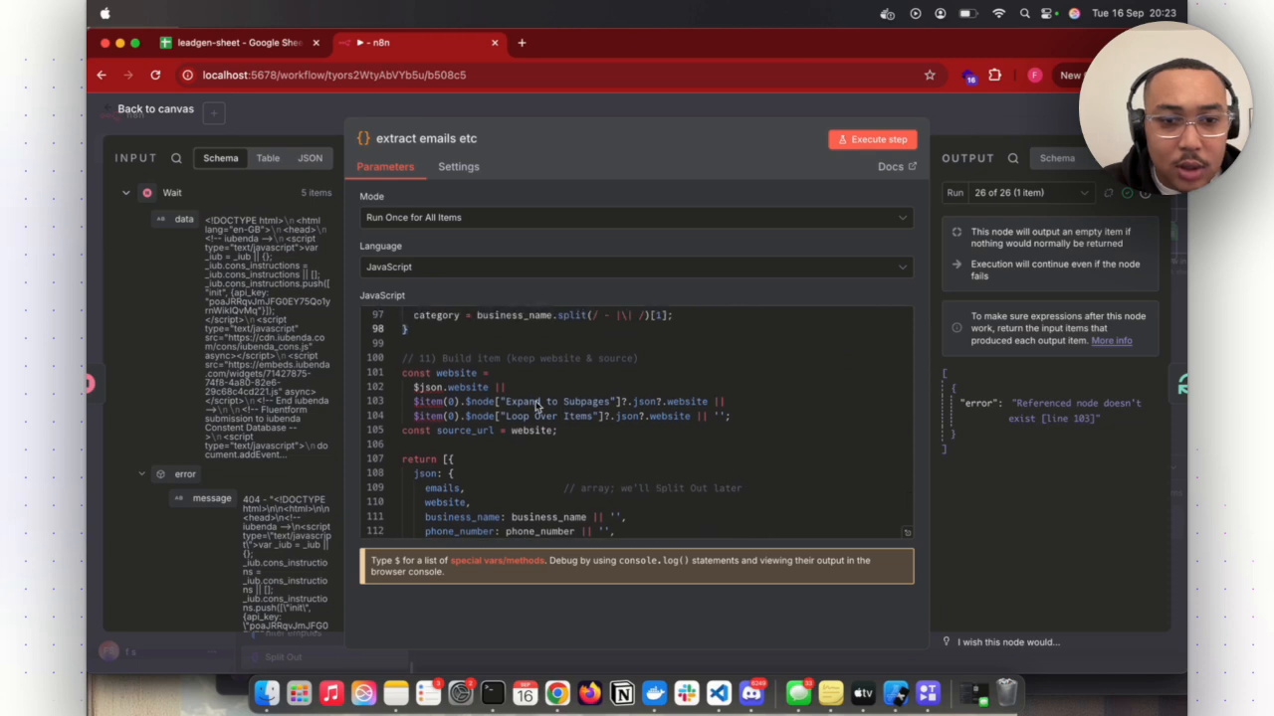
left_click(609, 406)
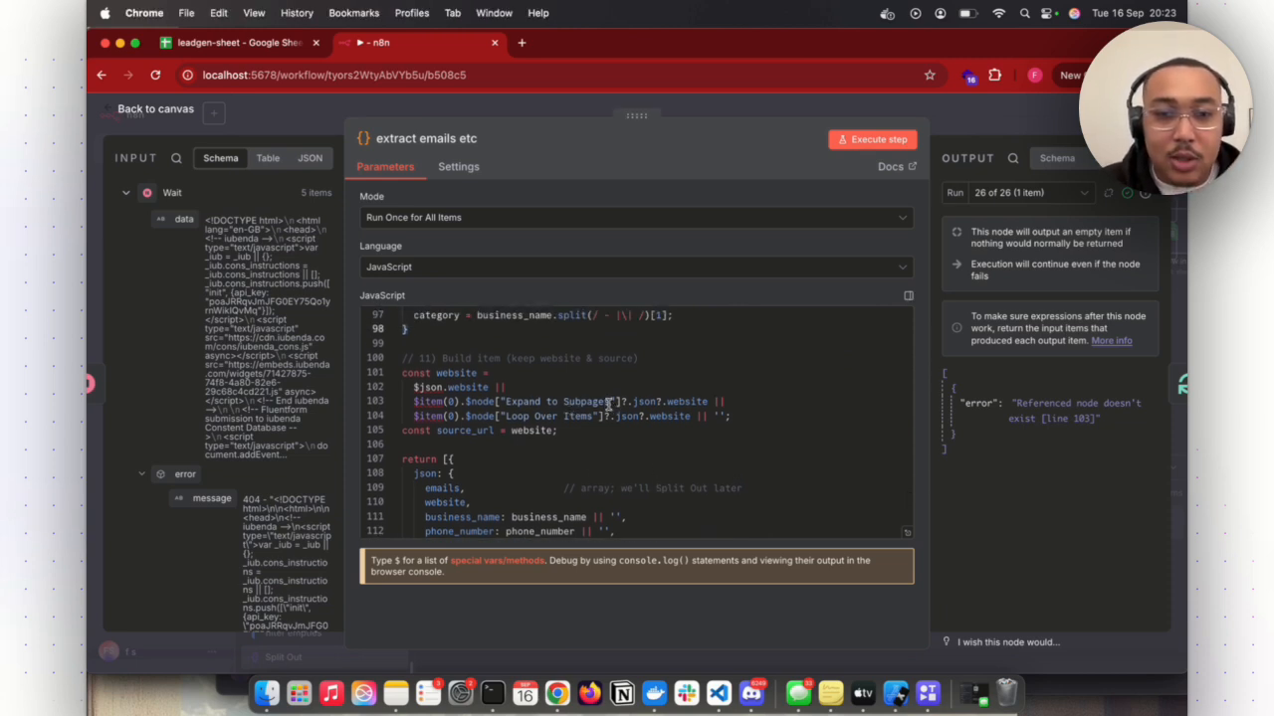
left_click(609, 402)
key("BackSpace")
key("BackSpace")
key("BackSpace")
key("BackSpace")
key("BackSpace")
key("BackSpace")
key("BackSpace")
key("BackSpace")
key("BackSpace")
key("BackSpace")
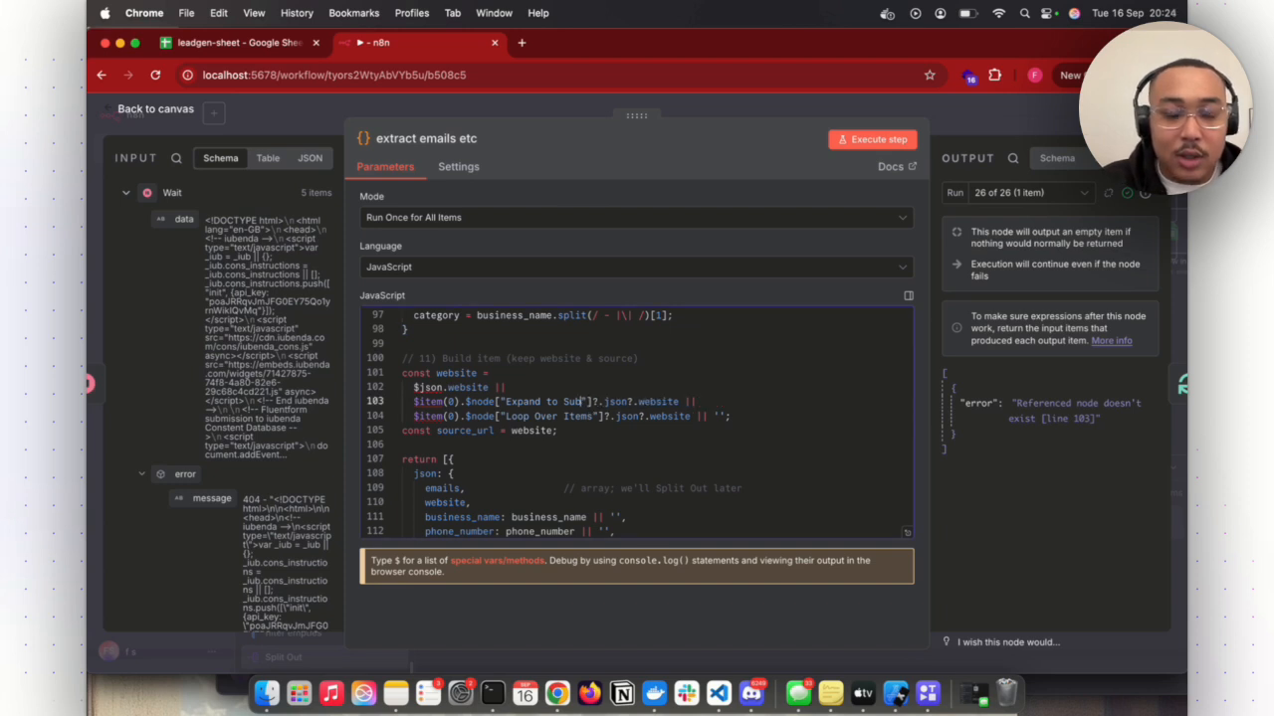
key("BackSpace")
key("BackSpace")
key("BackSpace")
key("BackSpace")
key("BackSpace")
key("BackSpace")
key("BackSpace")
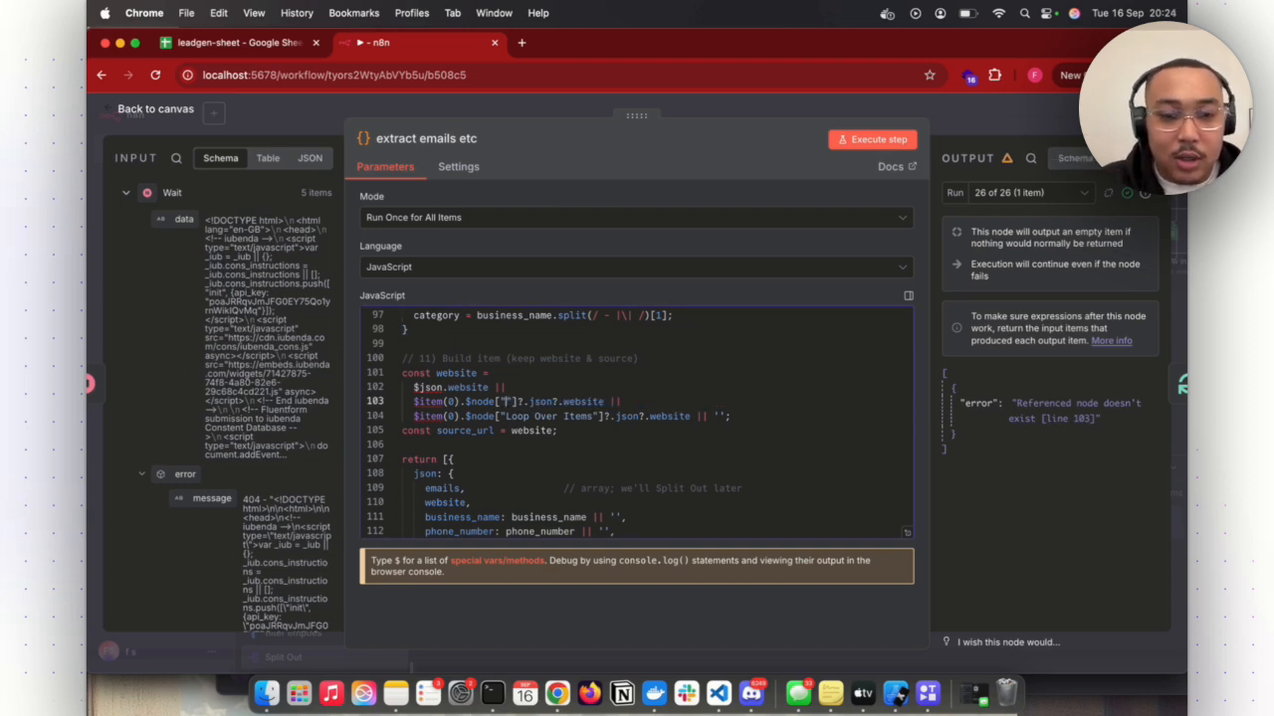
type("extract s")
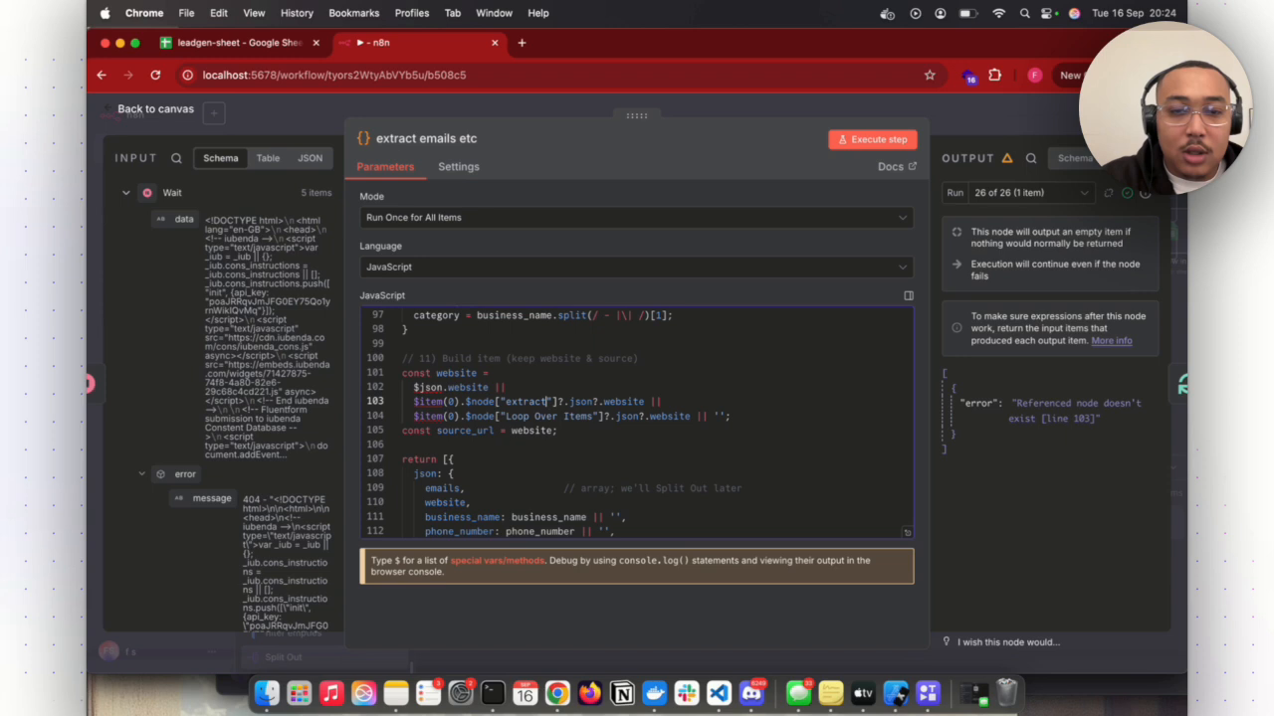
type("ubpages")
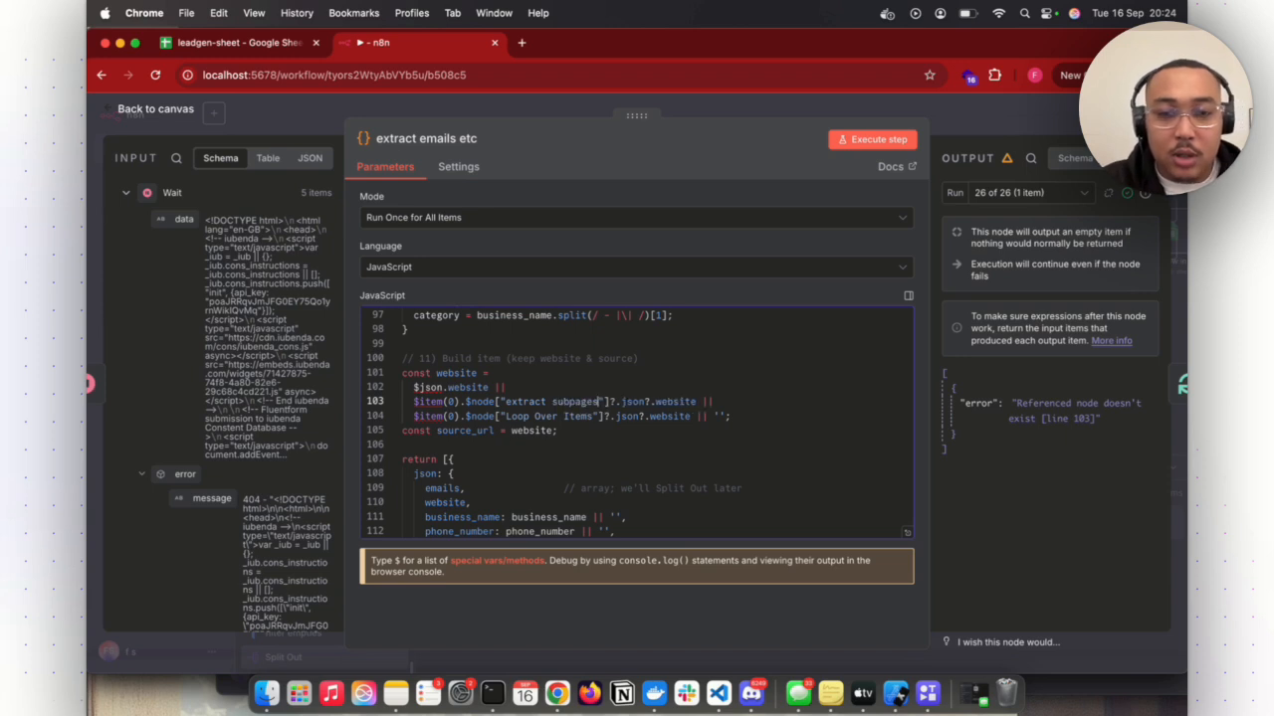
left_click(957, 103)
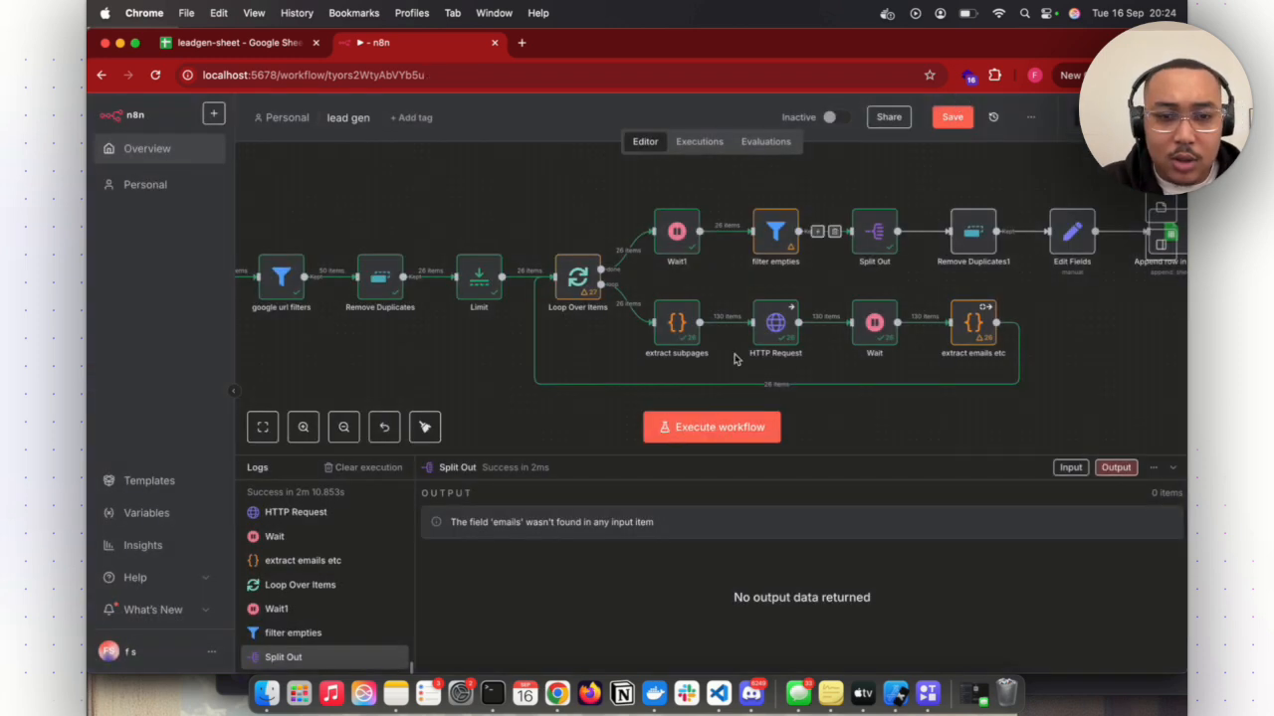
- Recheck the website lookup lines in the extract emails etc node's code and return to the canvas
left_click(991, 291)
left_click(1008, 310)
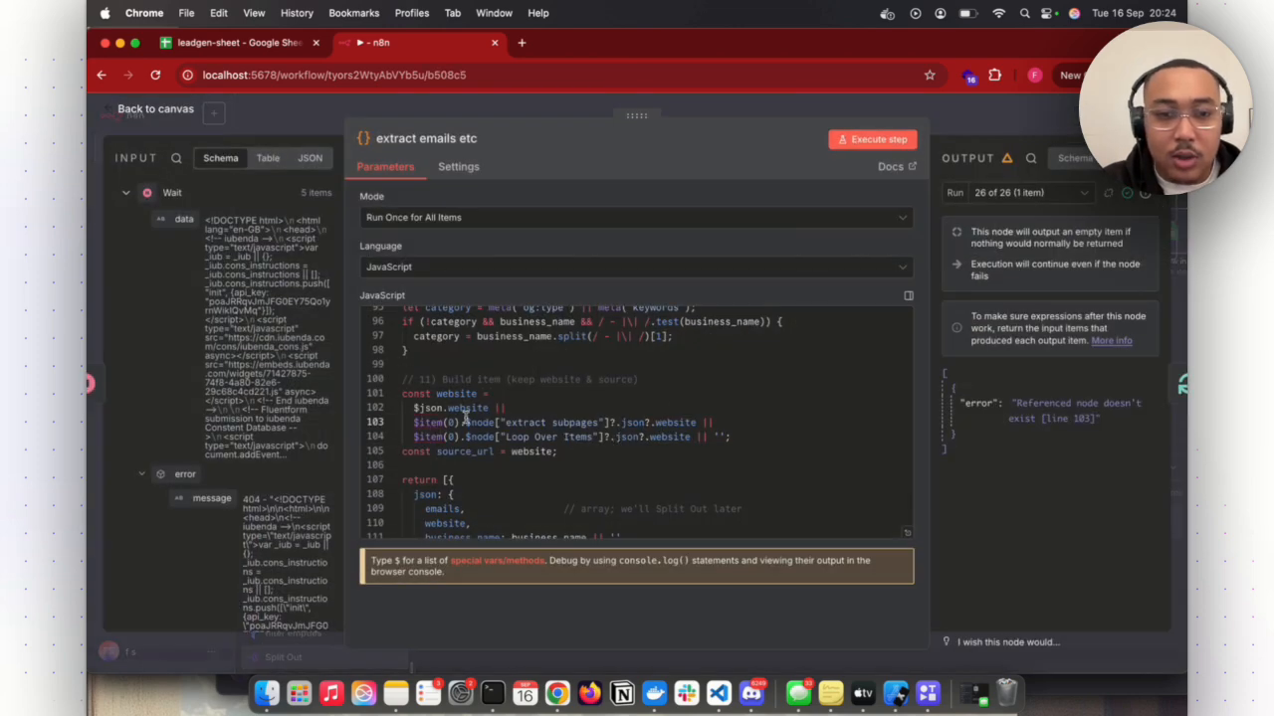
left_click(993, 119)
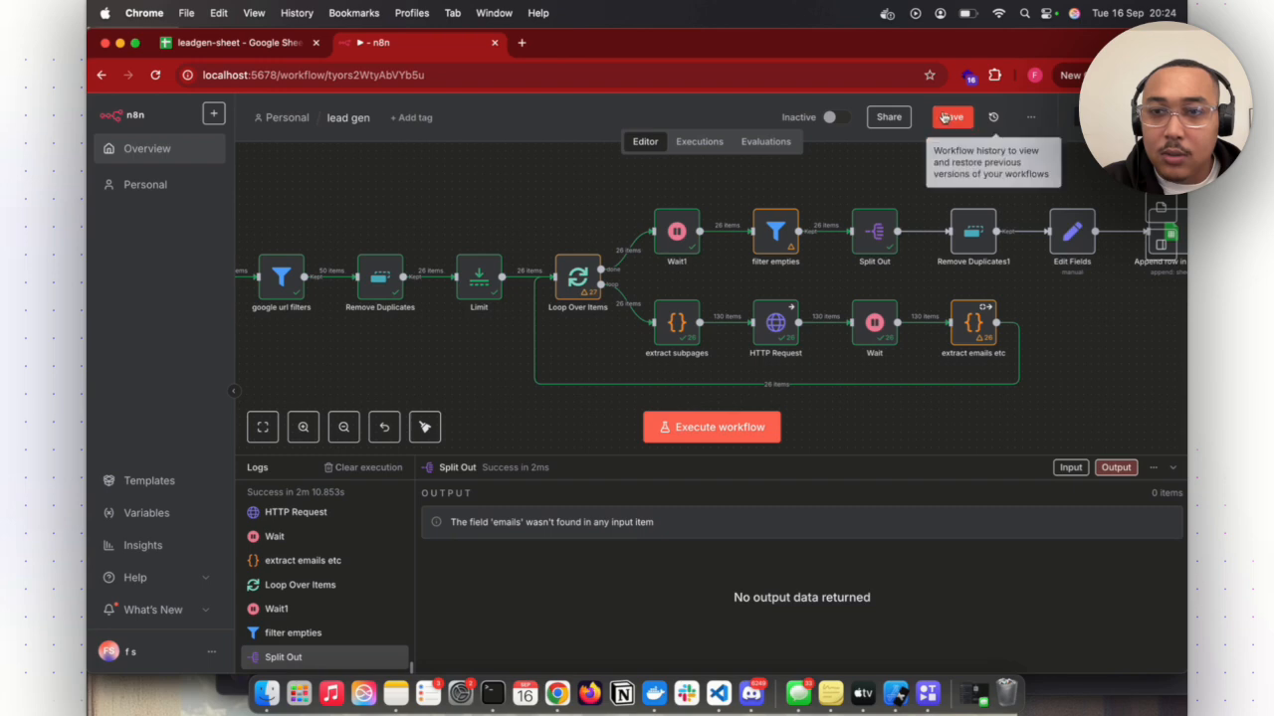
- Save the lead gen workflow and execute it again
left_click(947, 116)
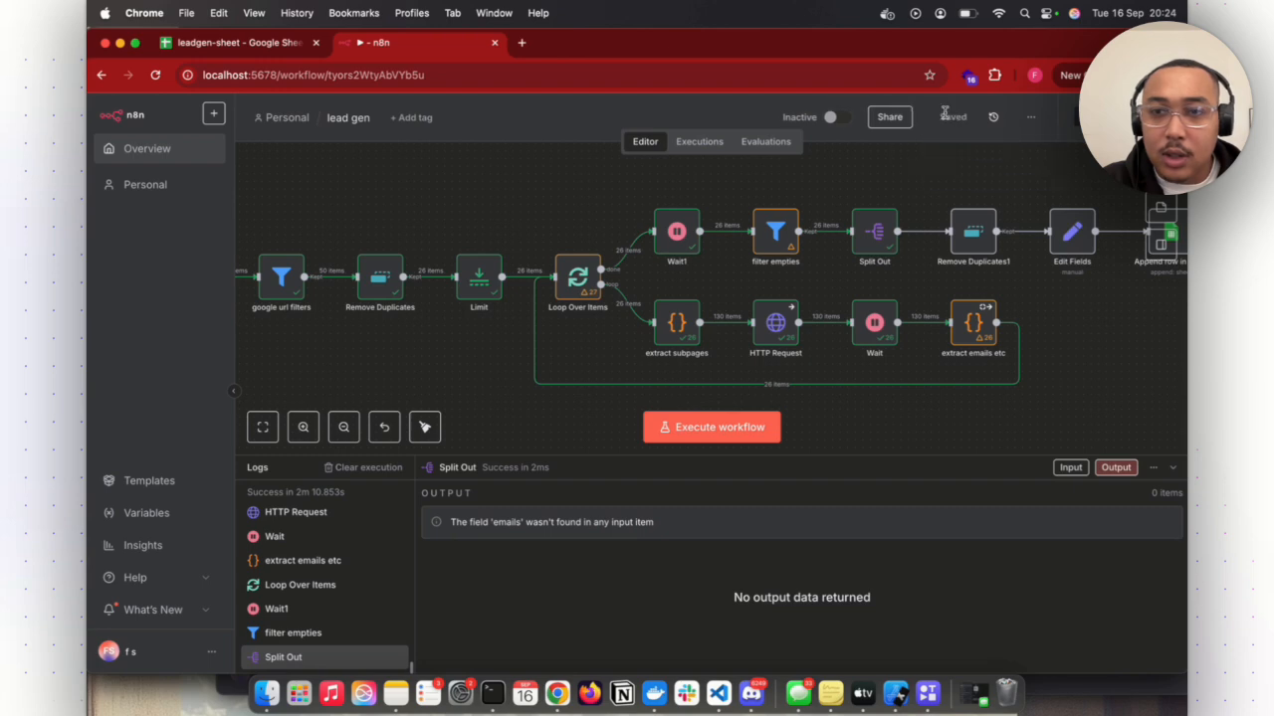
left_click(739, 425)
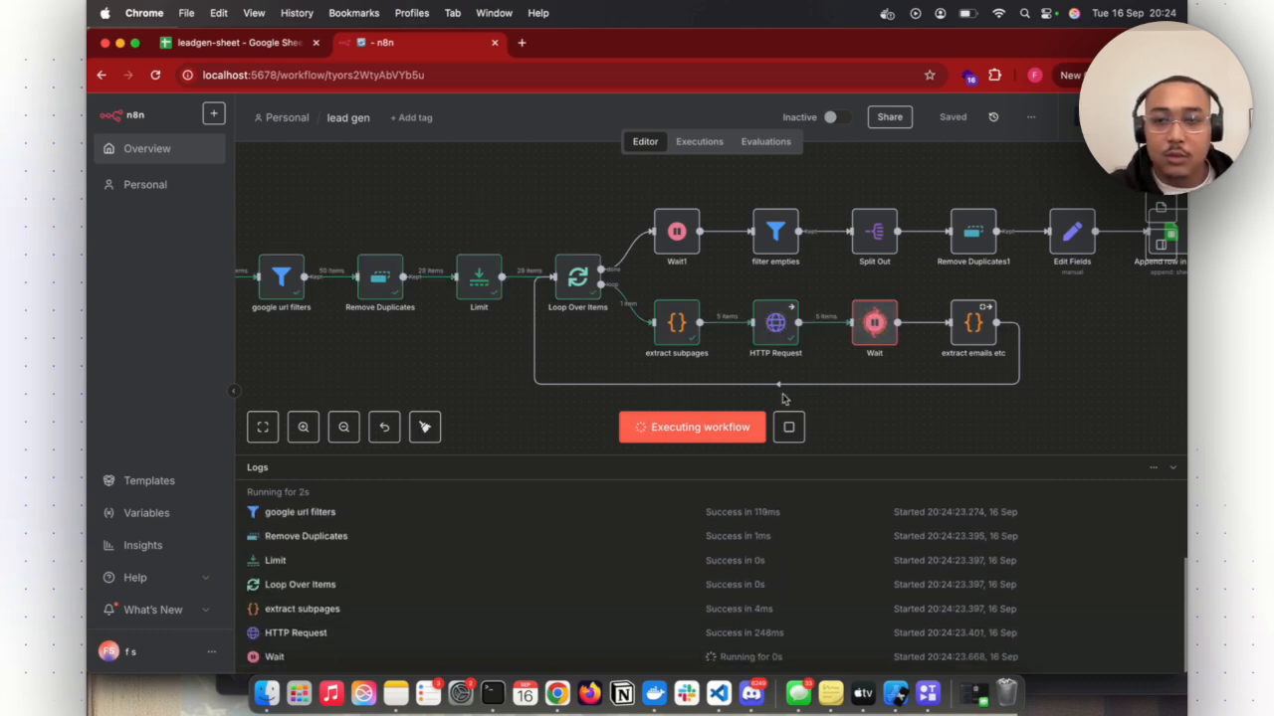
scroll(1014, 338, "right", 3)
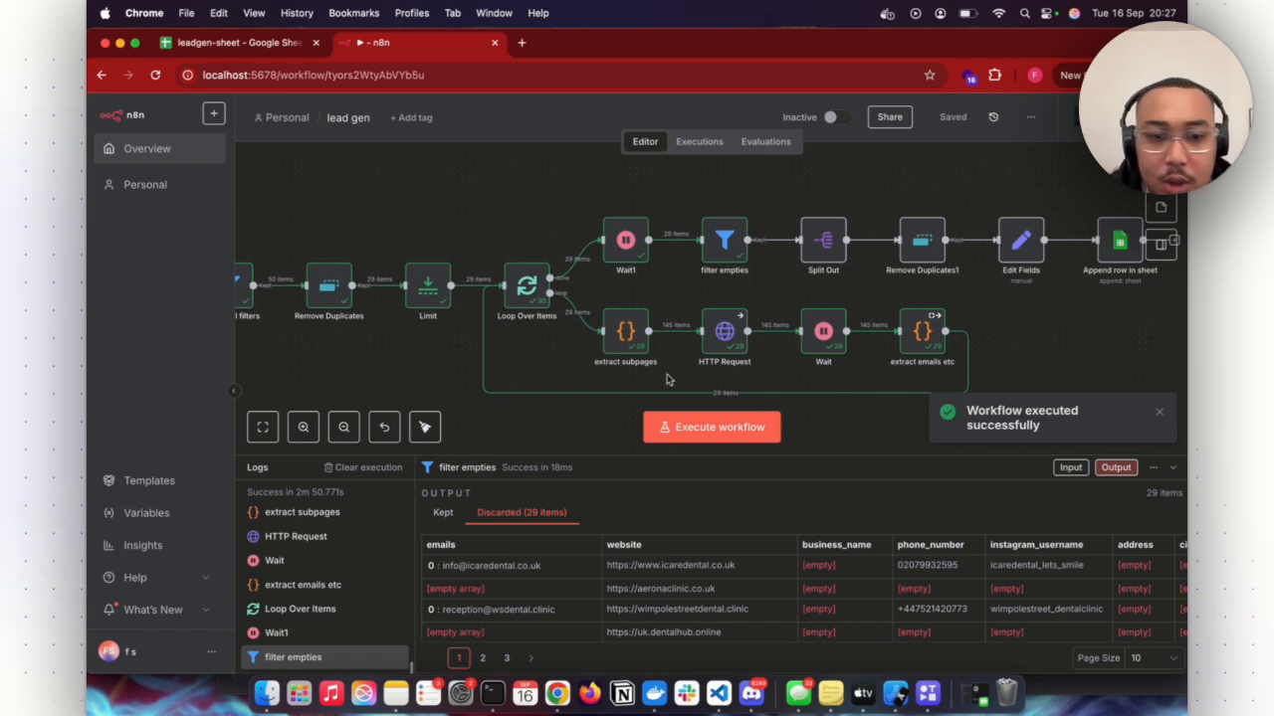
- Set the filter empties node's emails condition to the String exists operator and return to the canvas
right_click(748, 217)
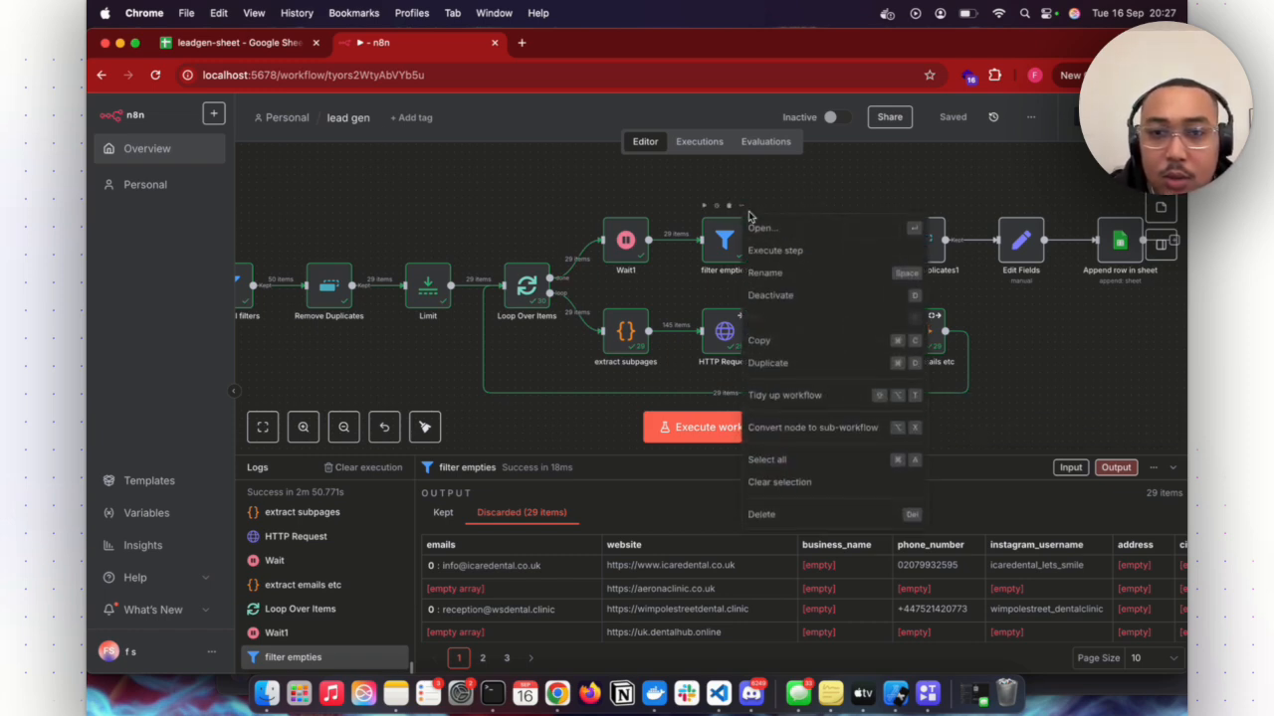
left_click(762, 228)
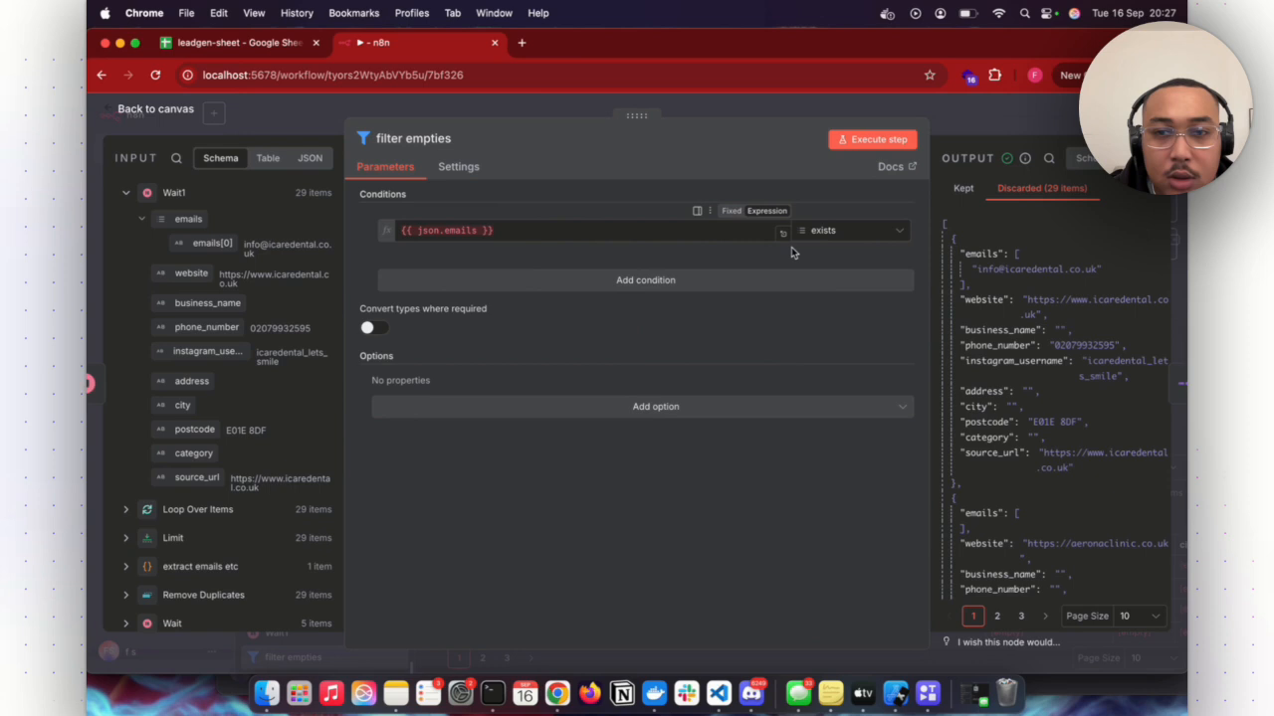
left_click(852, 242)
mouse_move(858, 268)
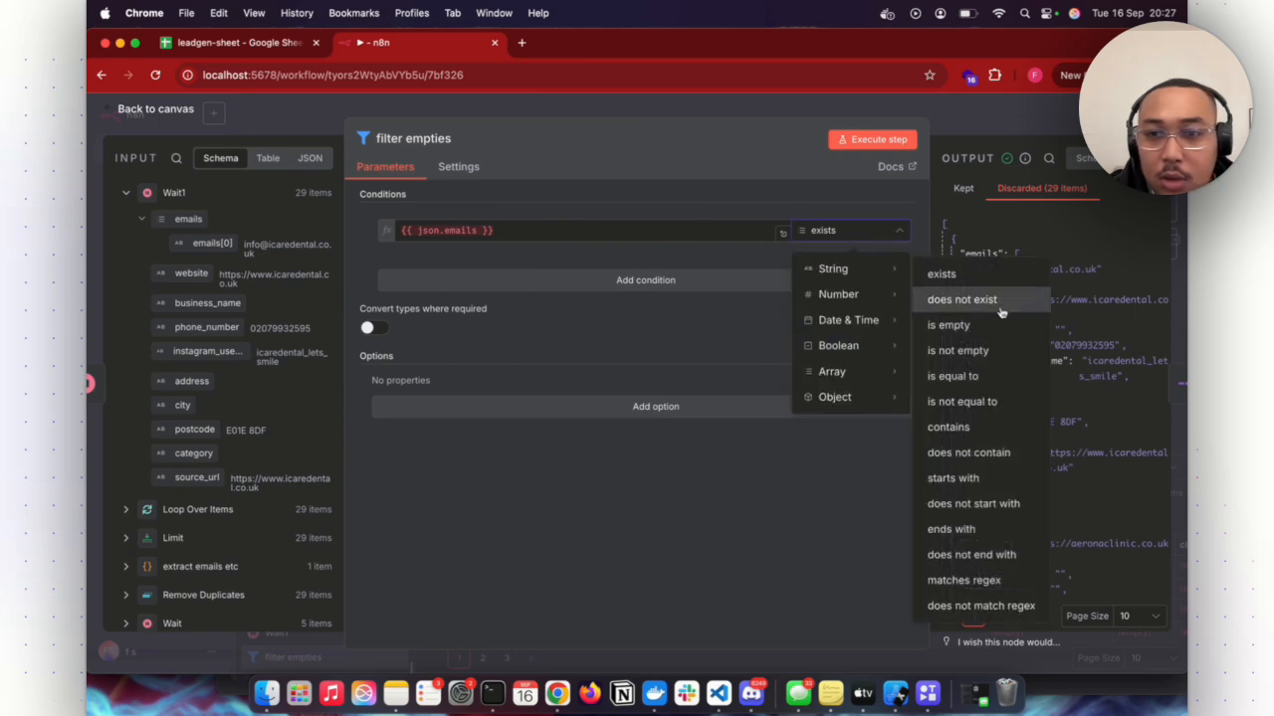
left_click(994, 279)
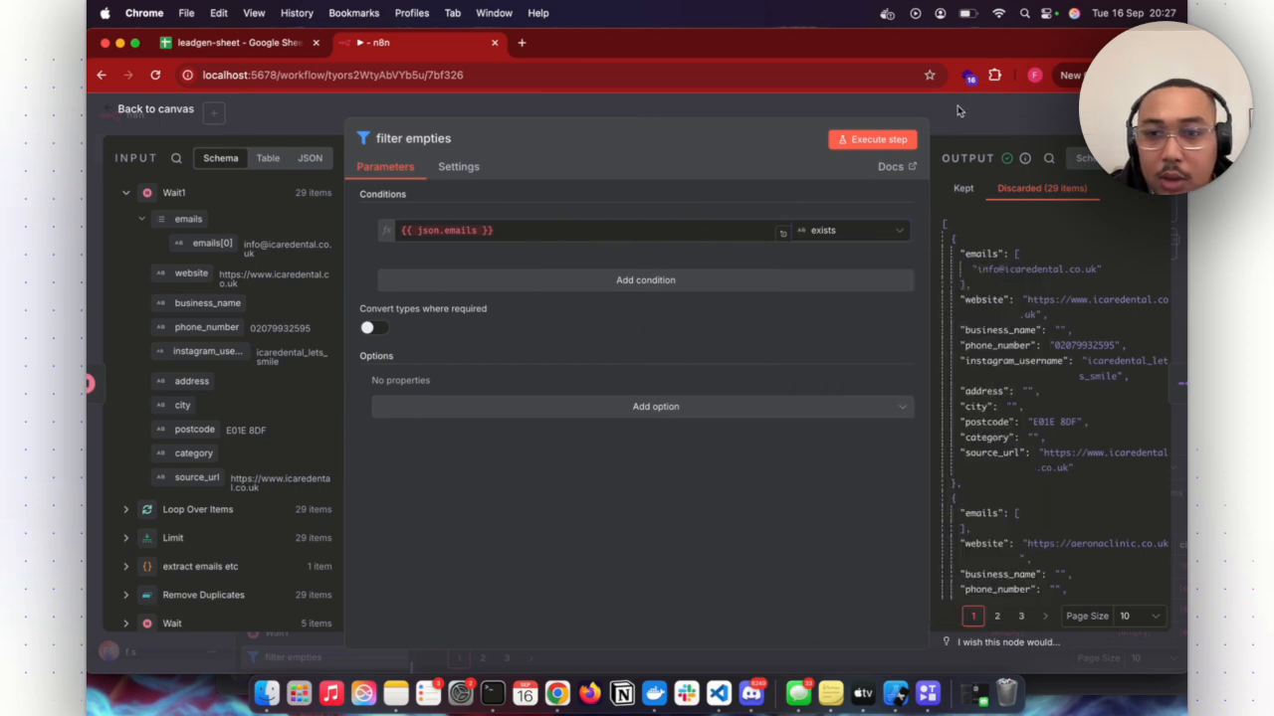
left_click(959, 111)
- Check the website lines in the extract emails etc node's code and execute the lead gen workflow again
right_click(943, 304)
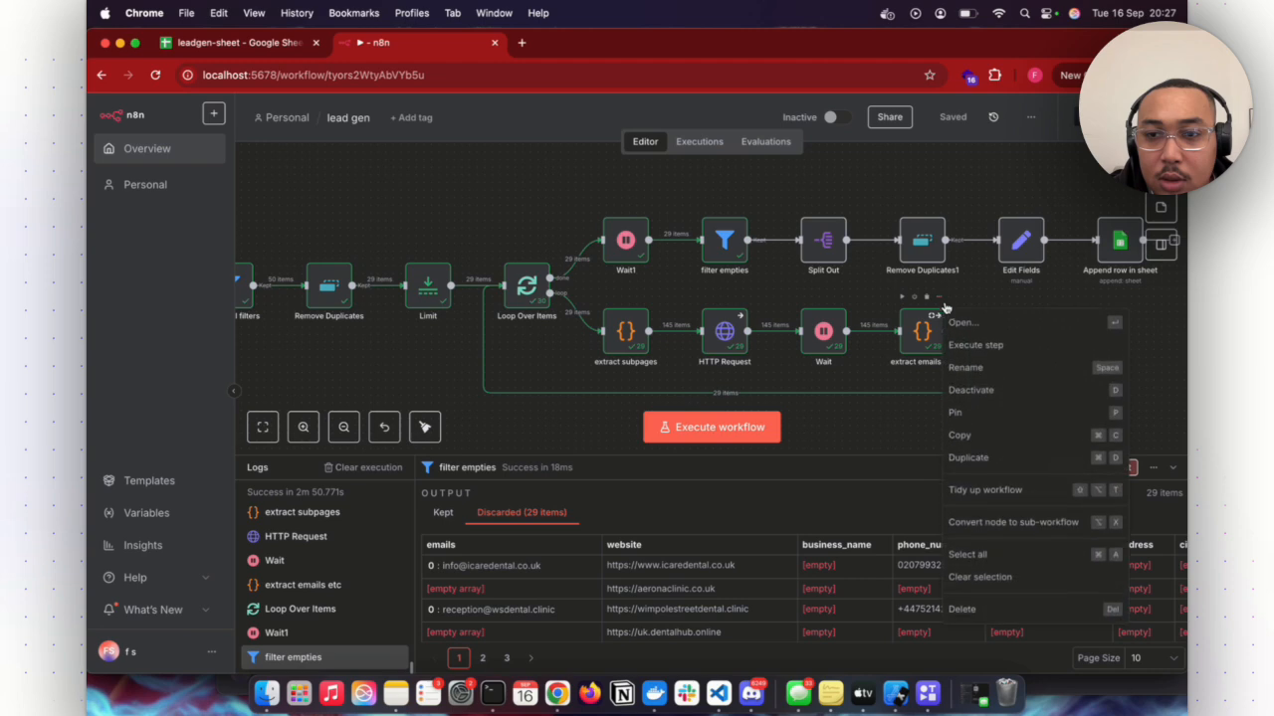
left_click(961, 324)
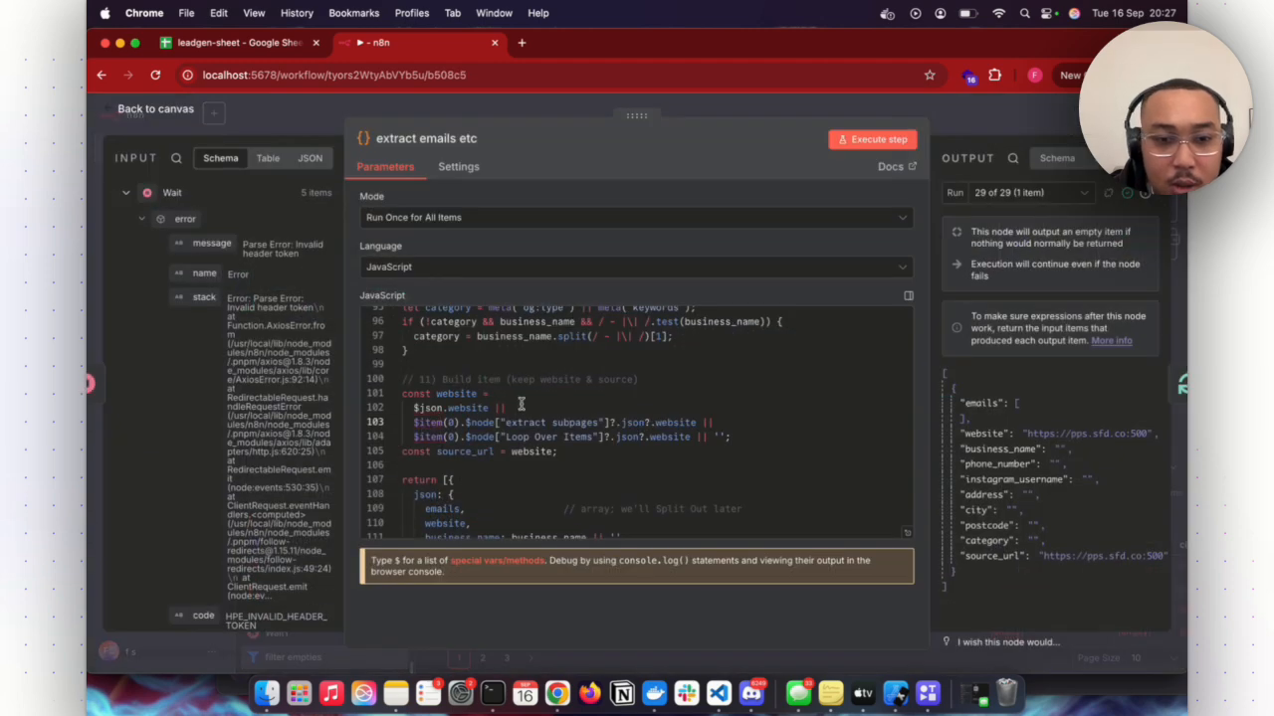
left_click(1002, 126)
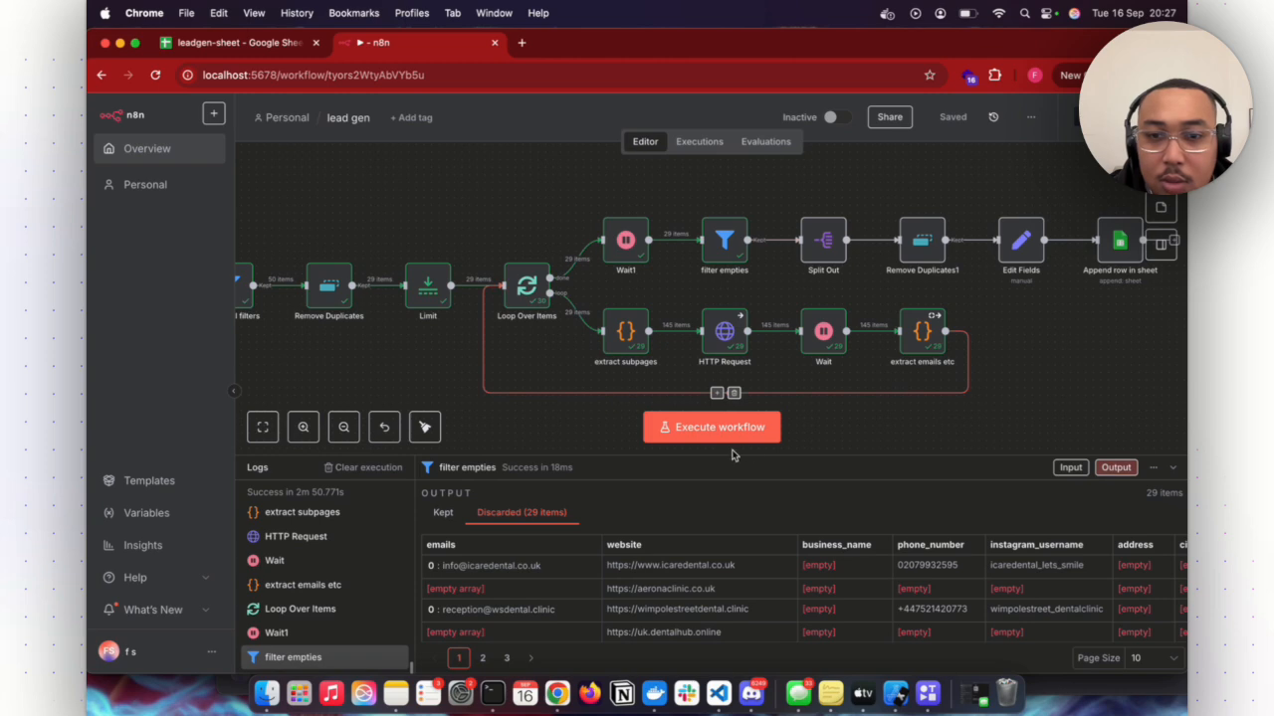
left_click(734, 427)
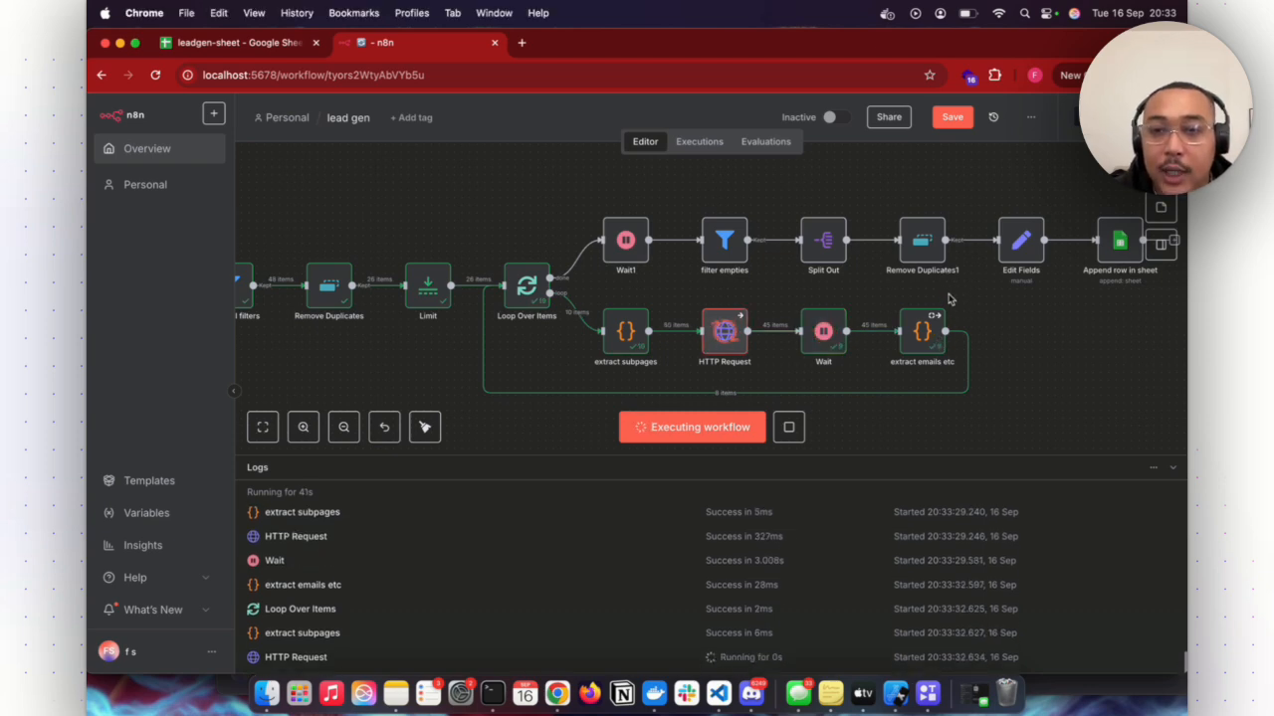
- Review the website fallback lines 101 to 106 in the extract emails etc node's code and return to the canvas
left_click(942, 299)
left_click(955, 319)
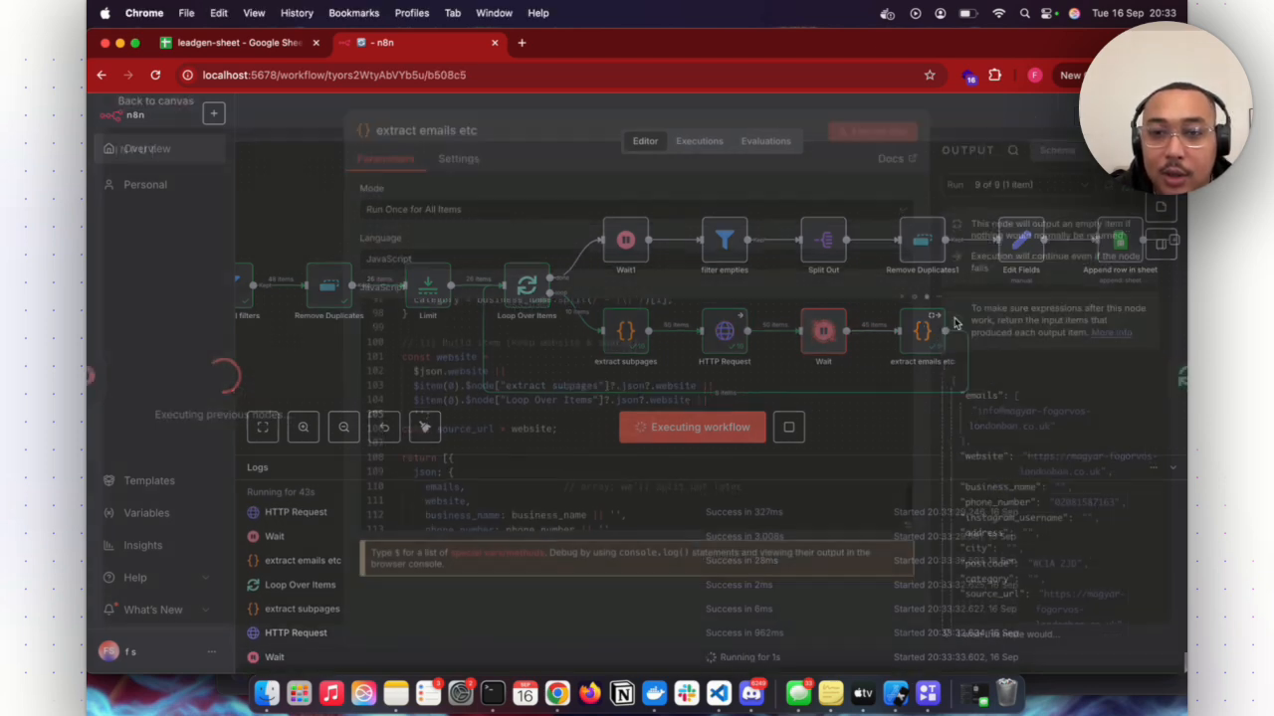
scroll(766, 333, "down", 1)
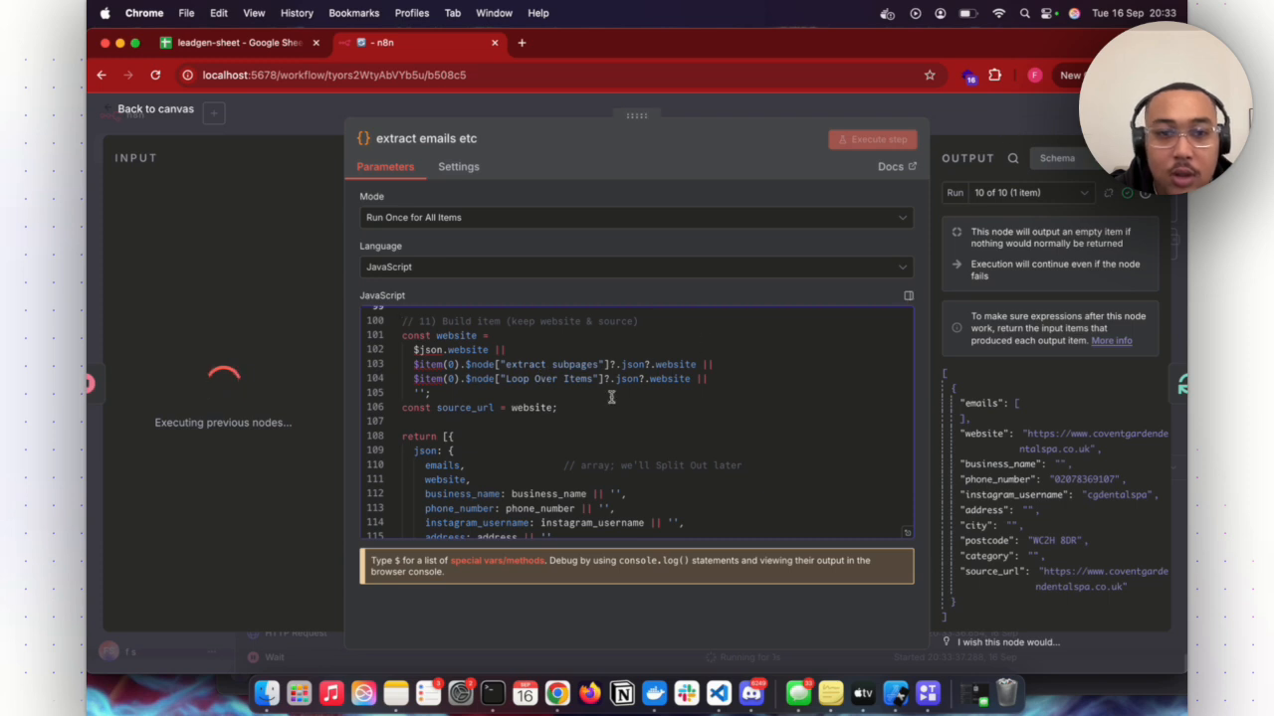
key("Escape")
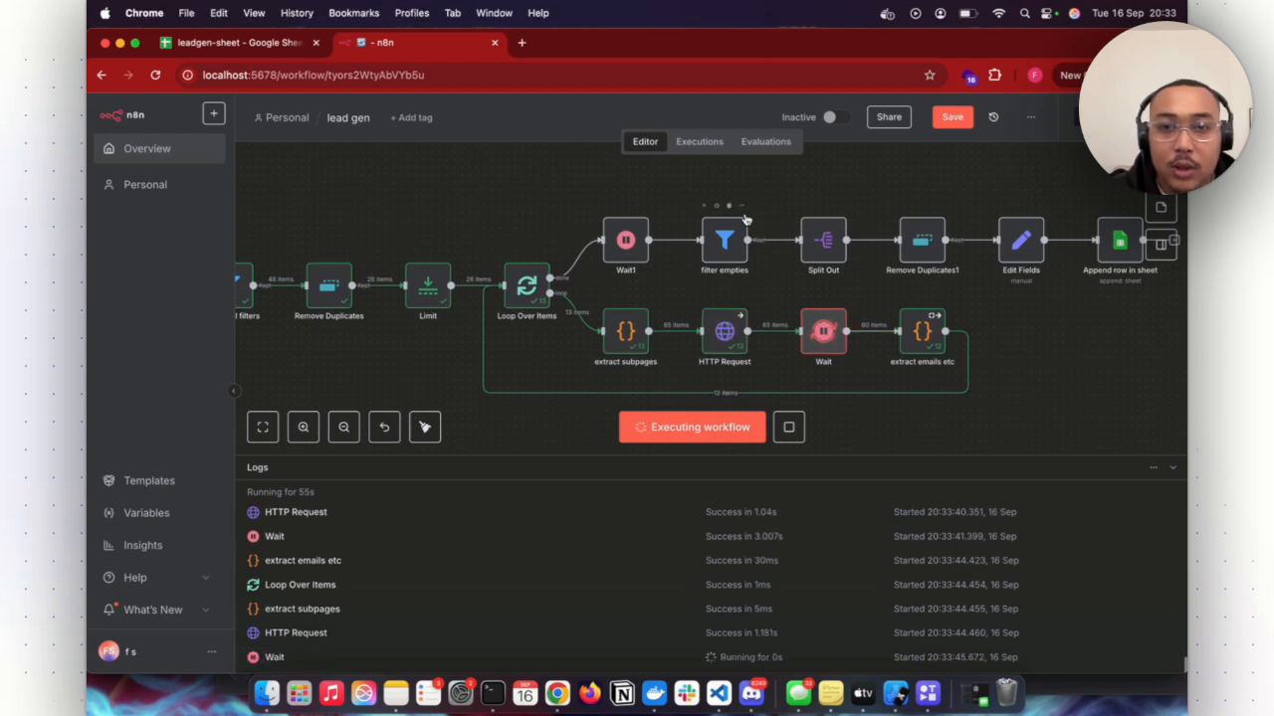
- Review the emails exists condition in the filter empties node and return to the canvas
left_click(742, 207)
left_click(760, 227)
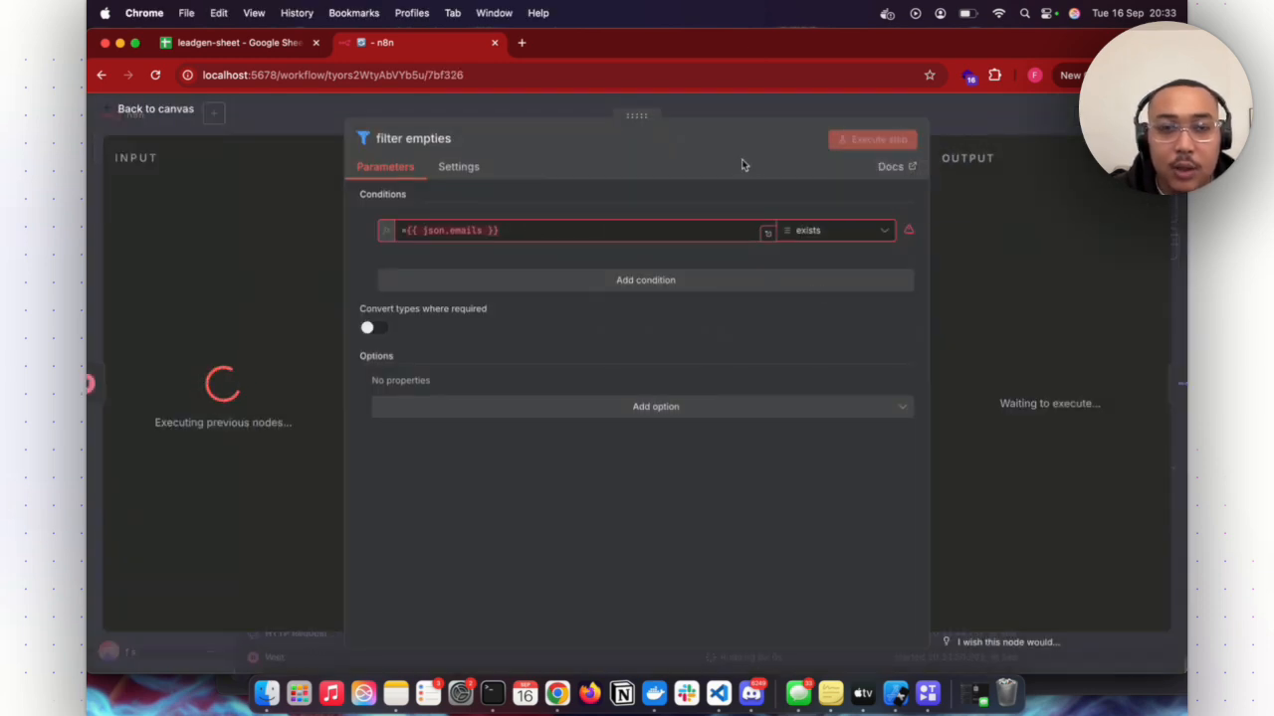
left_click(990, 119)
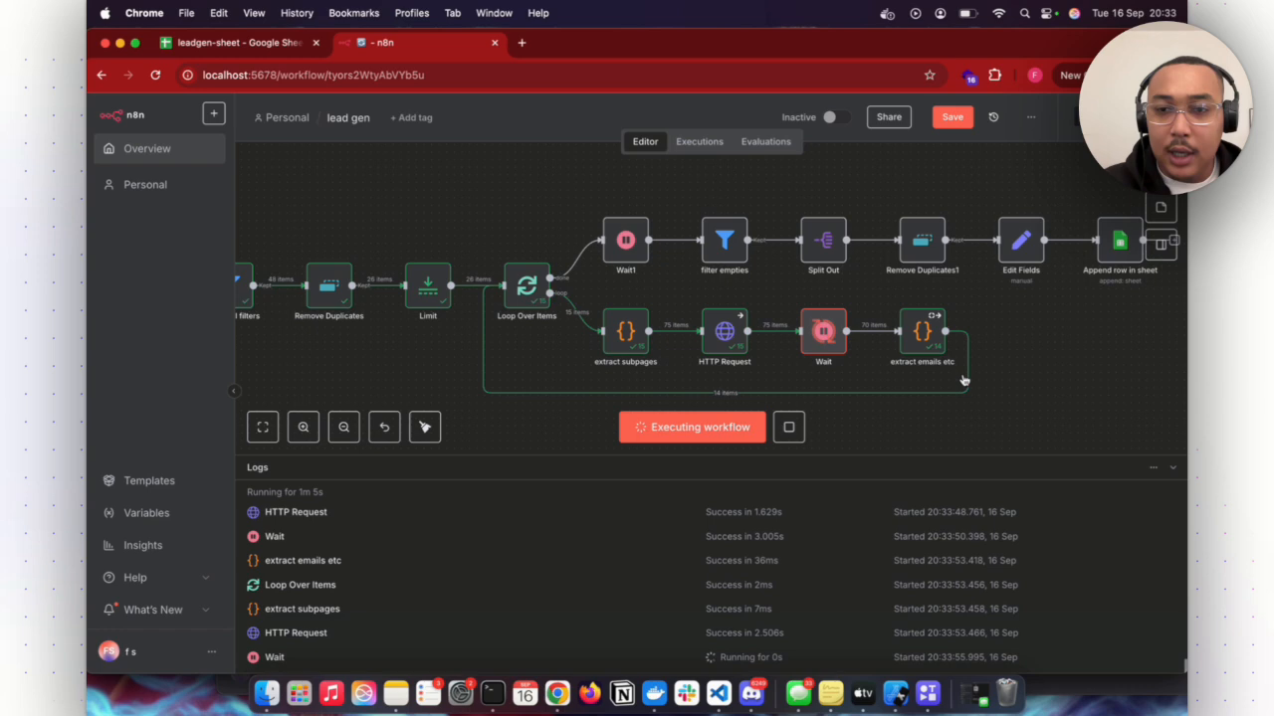
- Inspect the extract emails etc node's output and its build item code, and return to the canvas
left_click(940, 316)
right_click(945, 315)
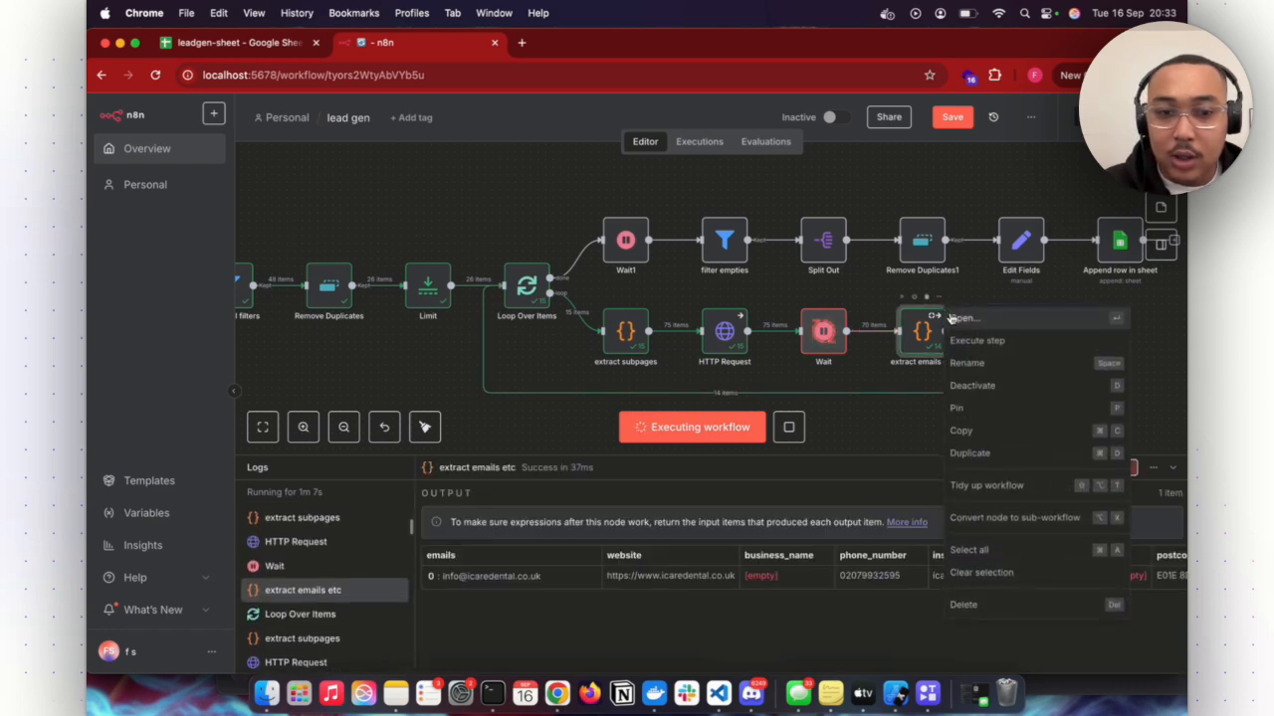
left_click(955, 318)
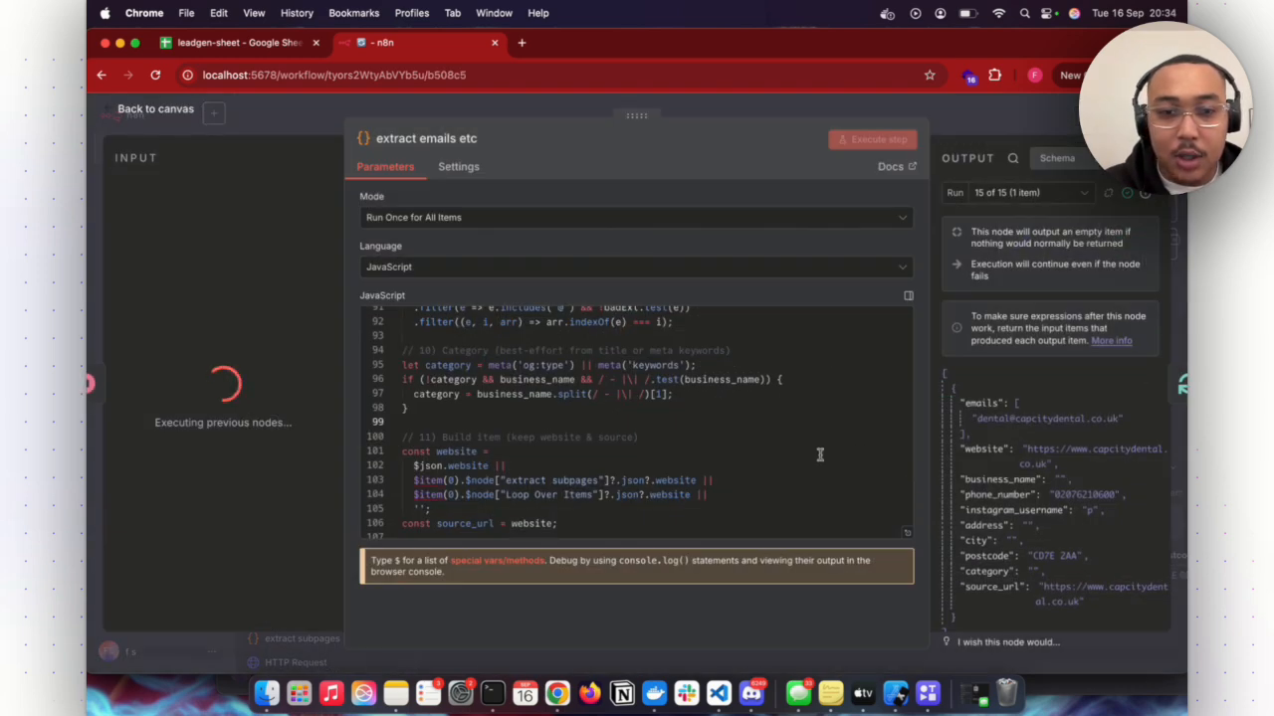
scroll(671, 464, "down", 3)
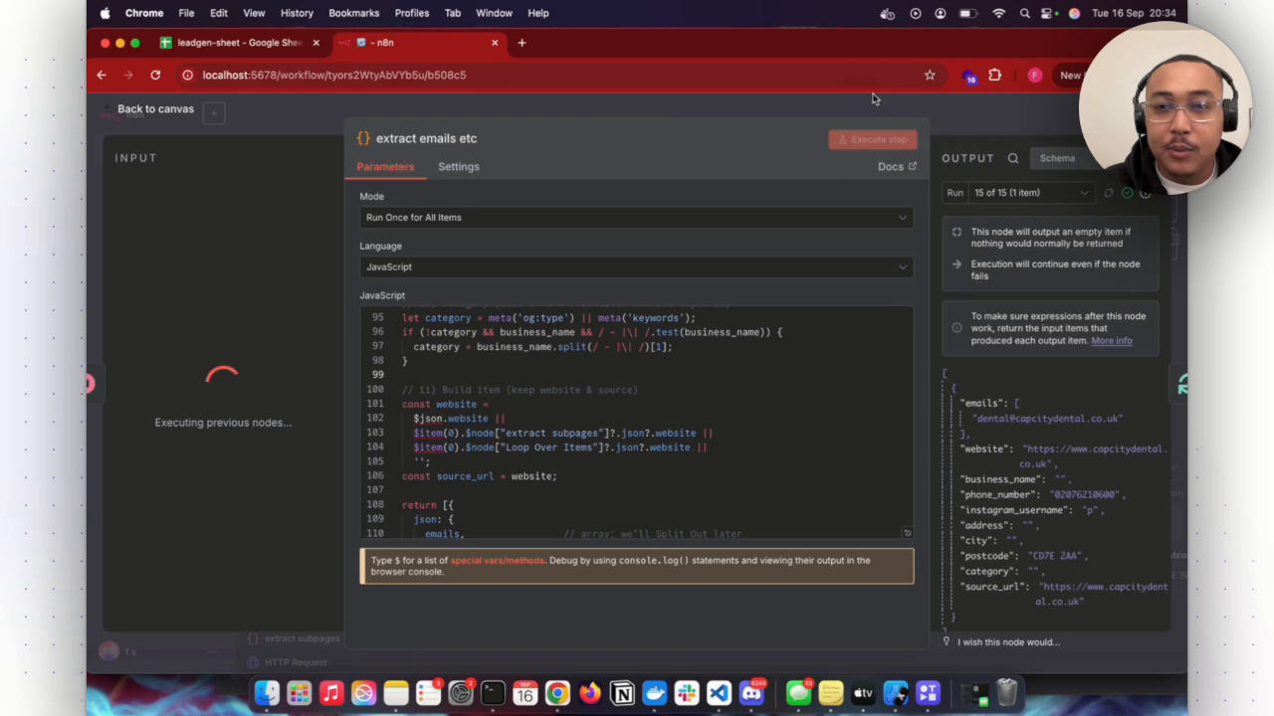
key("Escape")
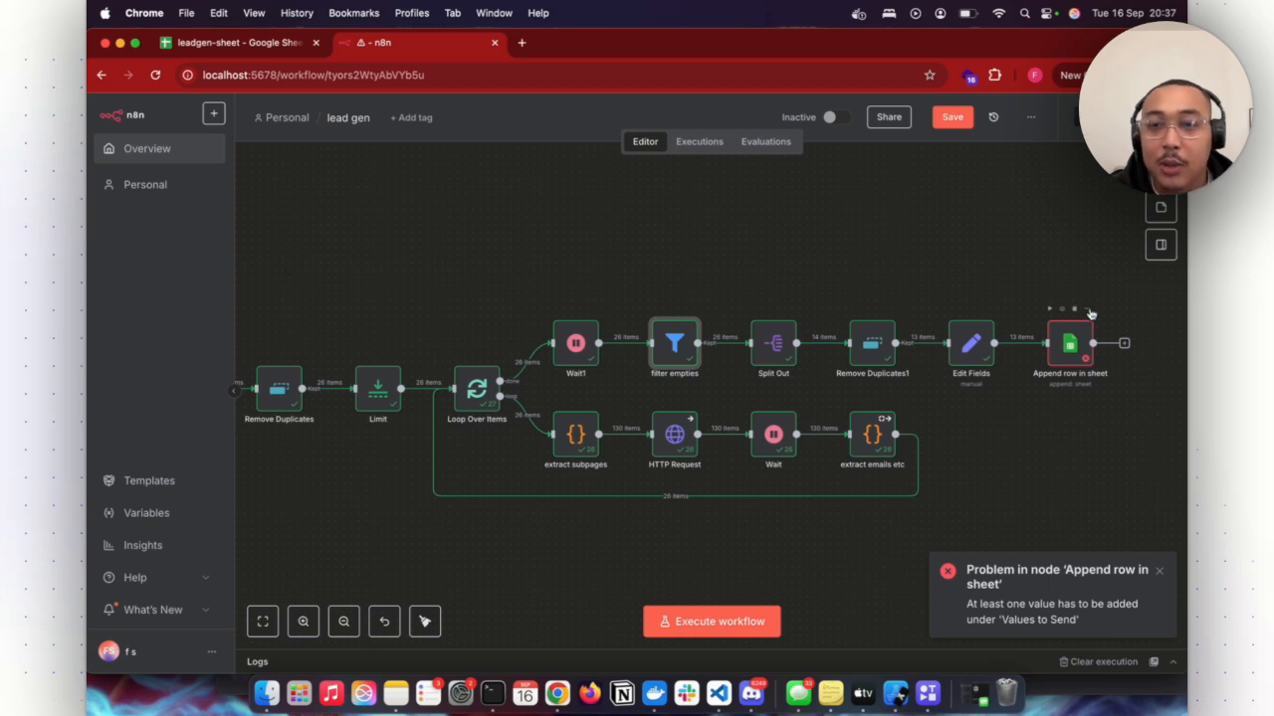
- Map the lead_id and business_name columns of the Append row in sheet node to the matching Edit Fields values
left_click(1089, 311)
left_click(1058, 332)
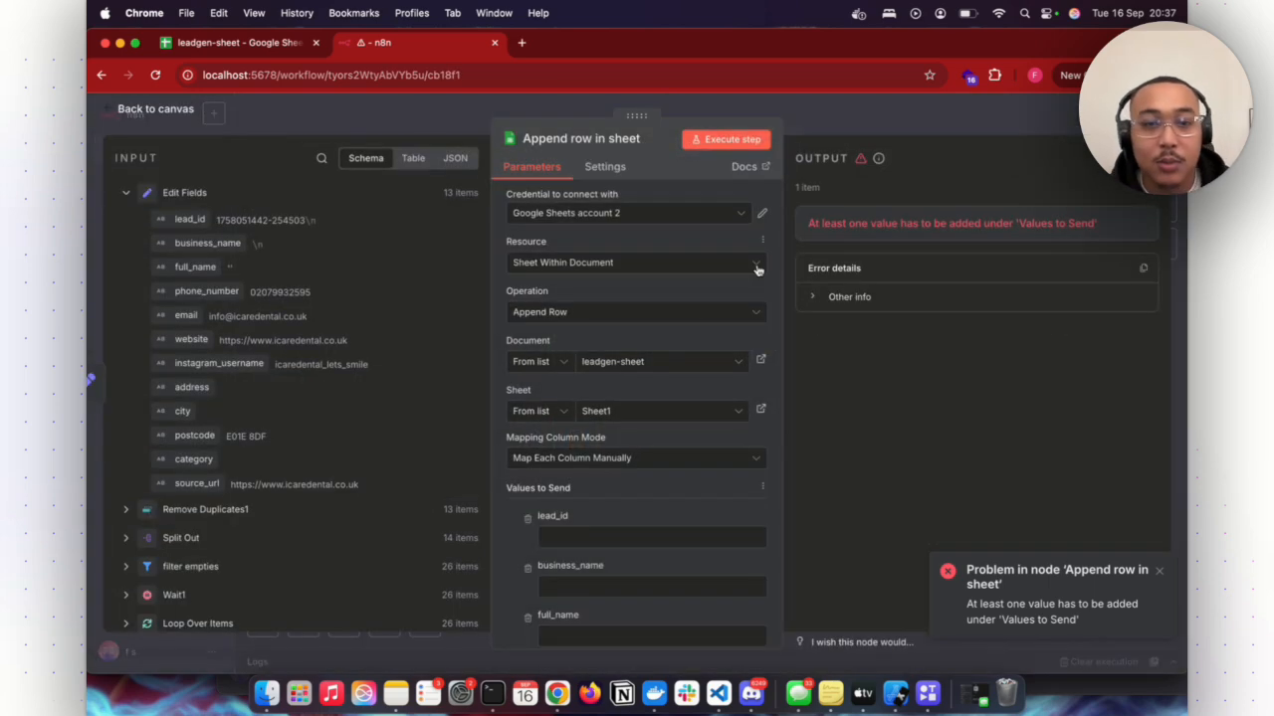
scroll(563, 299, "down", 1)
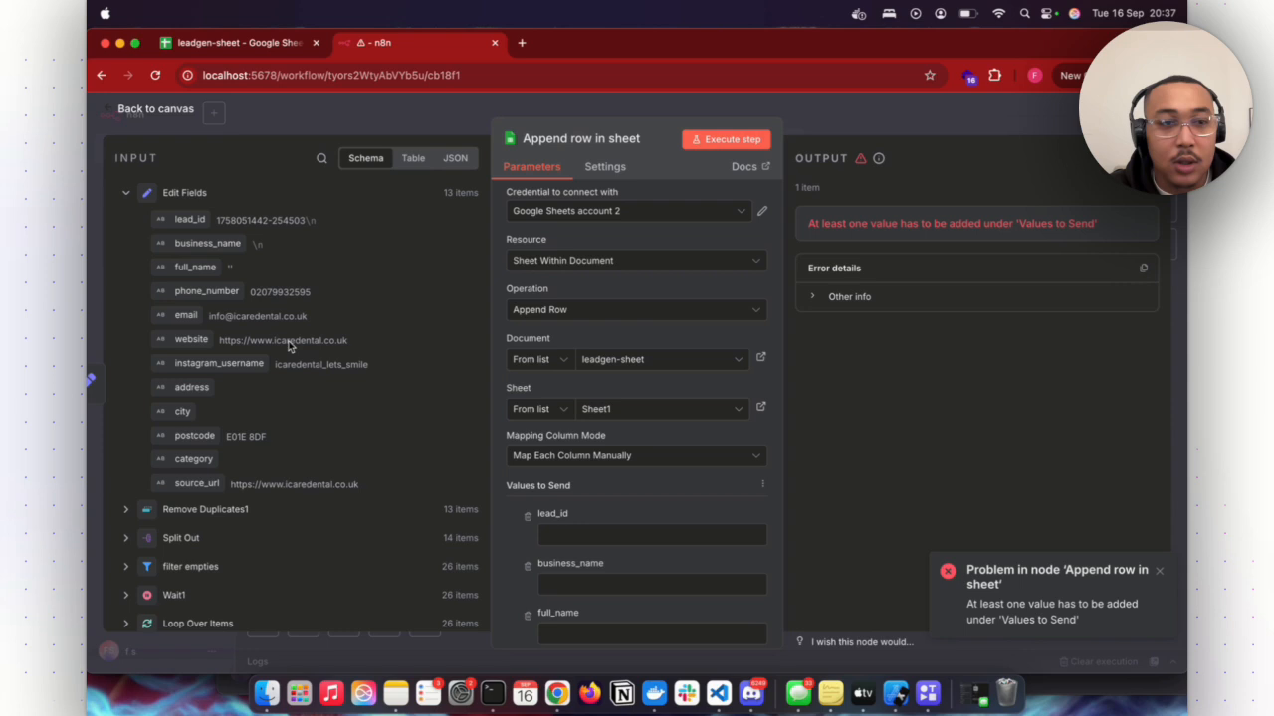
left_click_drag(204, 220, 580, 536)
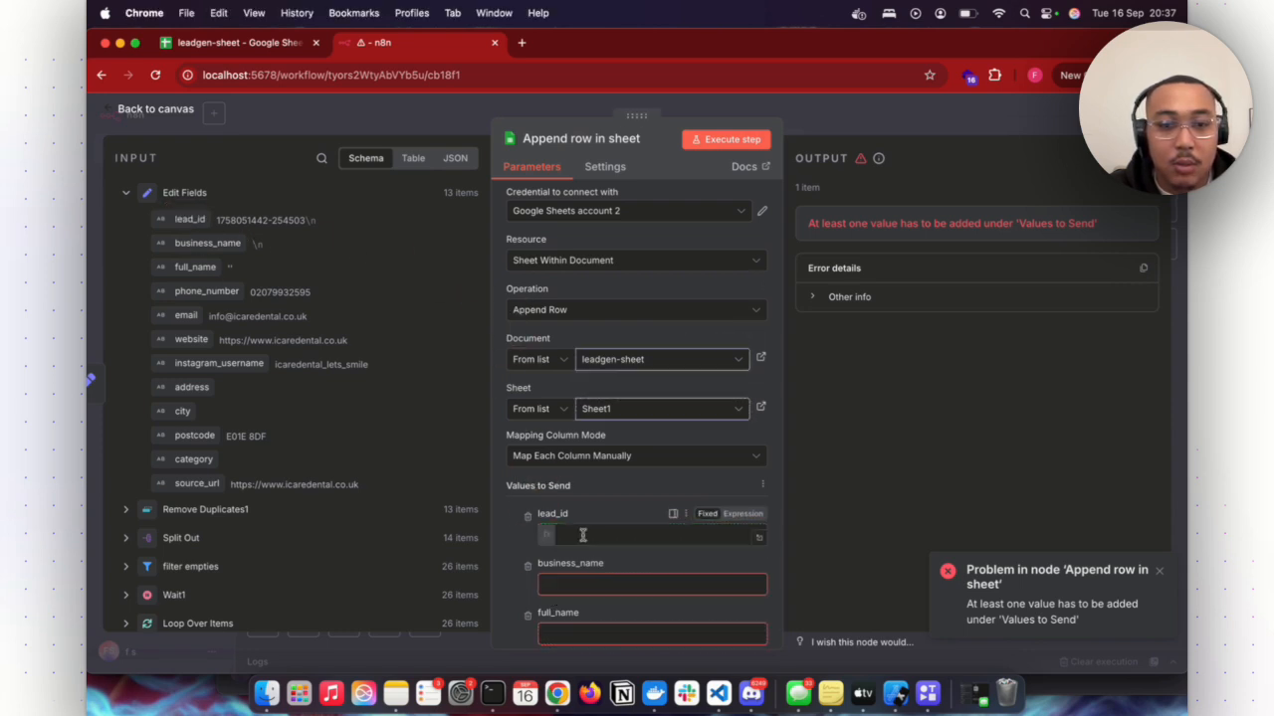
left_click(509, 583)
scroll(510, 583, "down", 2)
left_click_drag(233, 257, 636, 538)
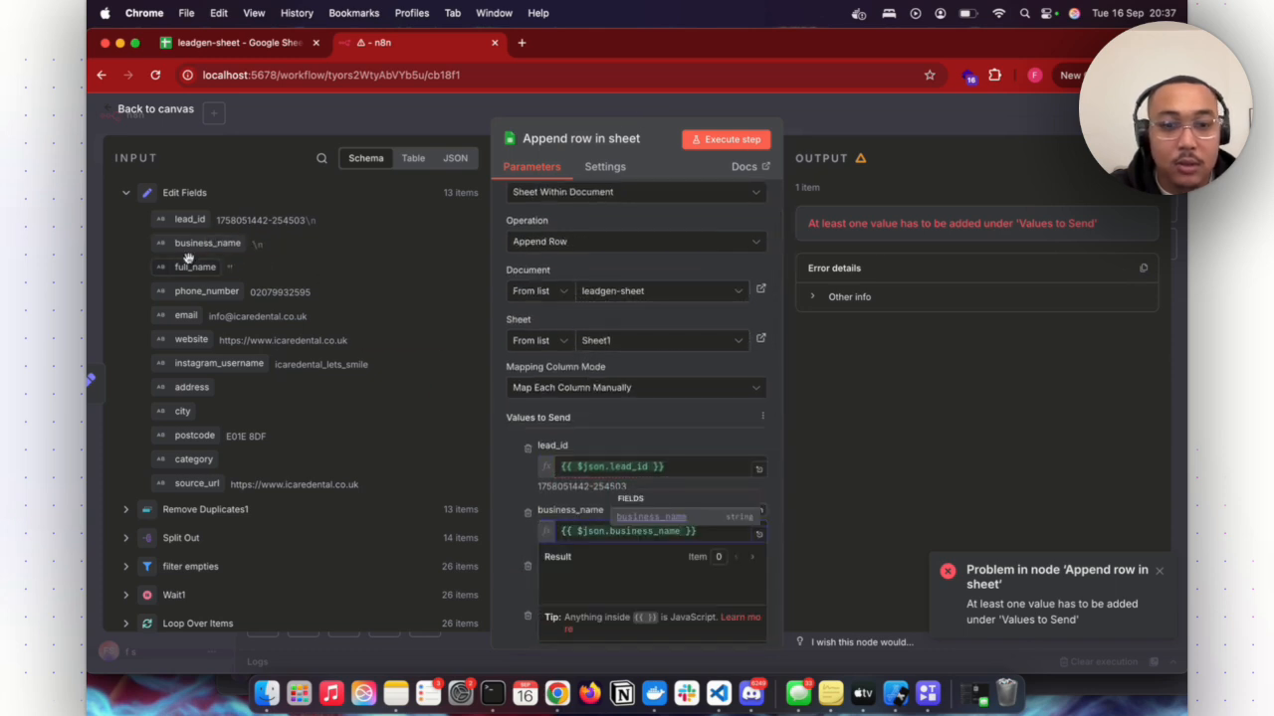
- Map the full_name, phone_number, email and website columns to the matching Edit Fields values
left_click_drag(195, 267, 597, 585)
scroll(518, 591, "down", 2)
left_click_drag(206, 291, 596, 538)
left_click_drag(191, 315, 585, 594)
scroll(557, 592, "down", 1)
left_click_drag(191, 340, 597, 575)
- Map the instagram_username, address and city columns to the matching Edit Fields values
scroll(597, 575, "down", 2)
left_click_drag(219, 364, 597, 562)
scroll(597, 562, "down", 1)
left_click_drag(190, 386, 597, 566)
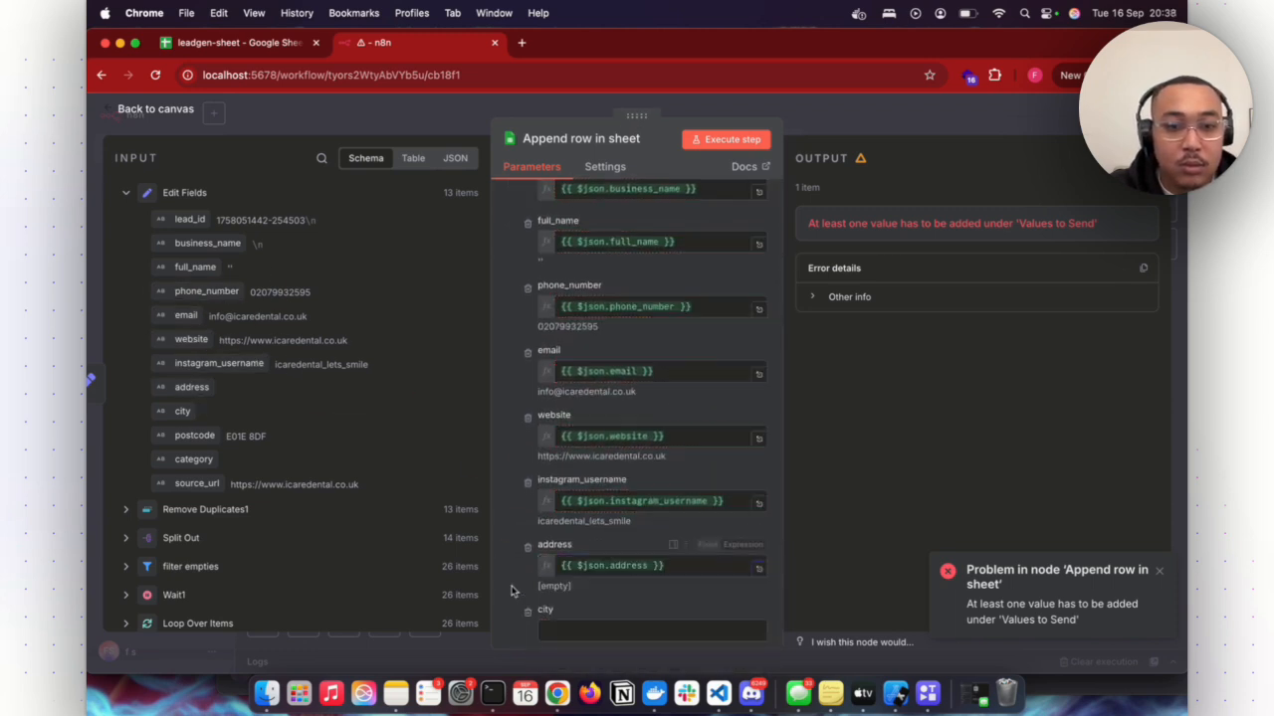
scroll(517, 588, "down", 1)
left_click_drag(182, 410, 627, 624)
- Map the postcode, category and source_url columns to the matching Edit Fields values, and return to the canvas with the workflow saved
scroll(627, 617, "down", 2)
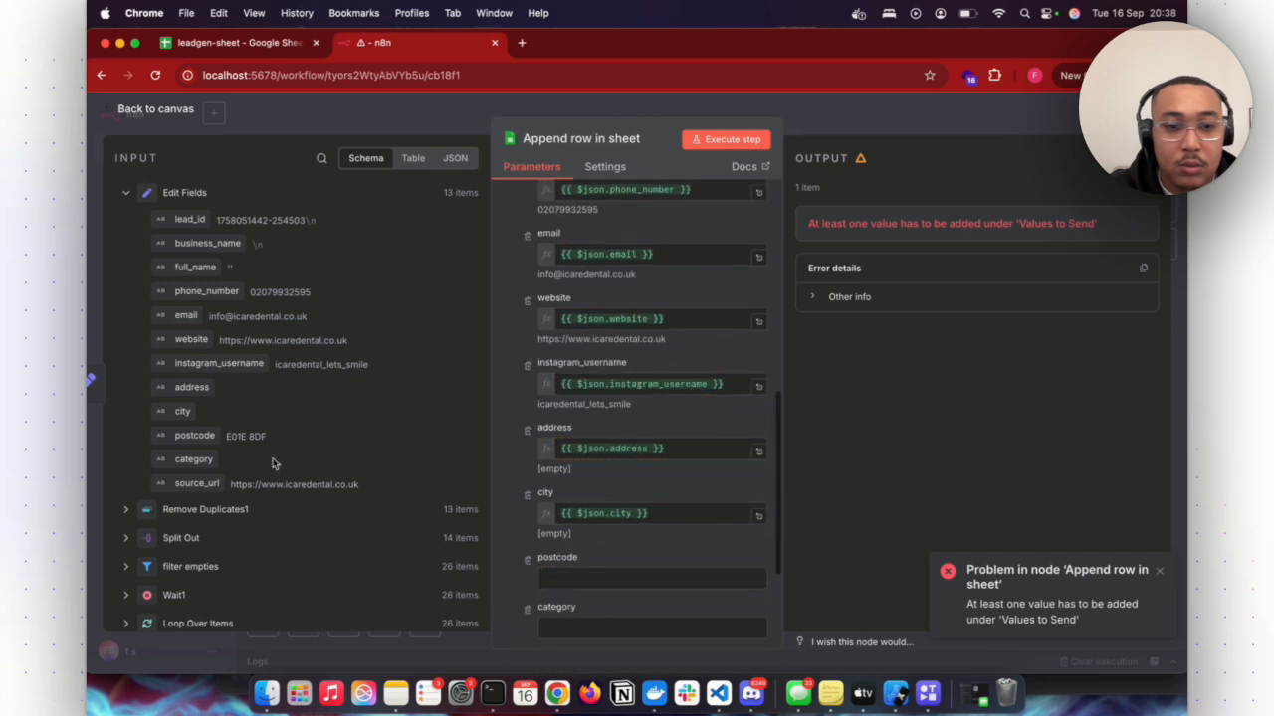
left_click_drag(194, 436, 597, 585)
left_click_drag(193, 459, 553, 643)
scroll(512, 585, "down", 2)
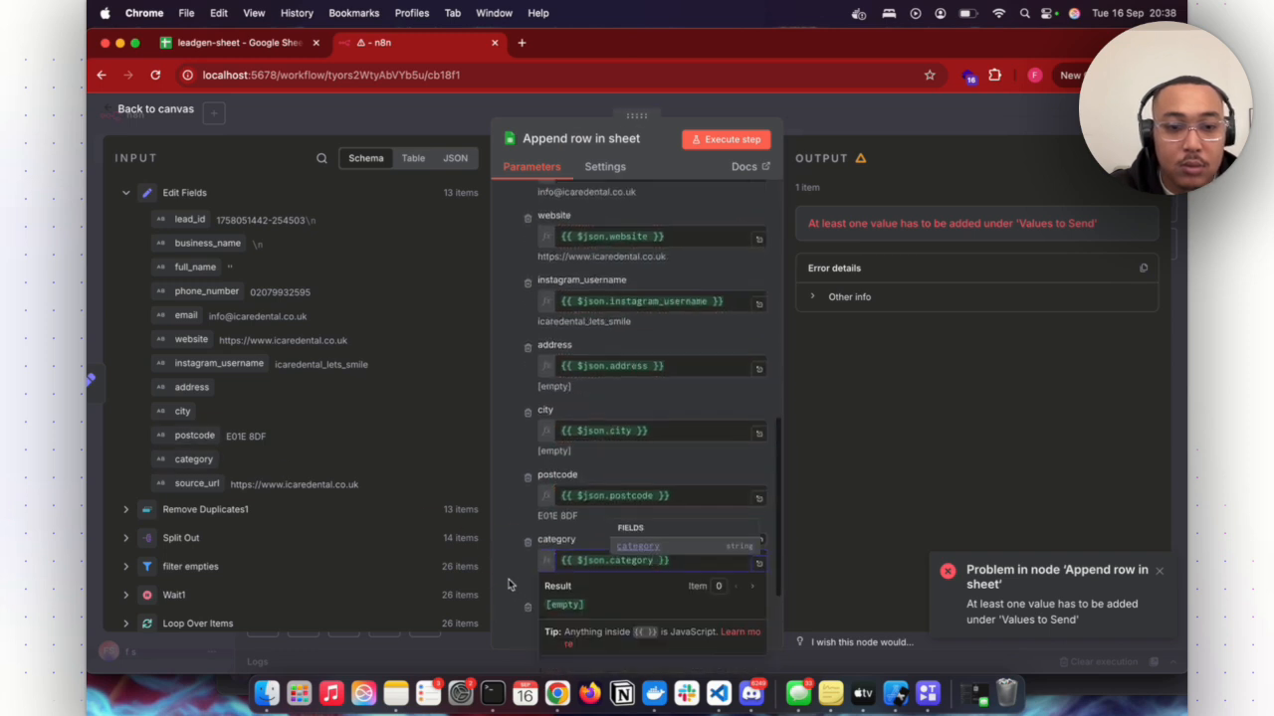
left_click_drag(196, 484, 591, 597)
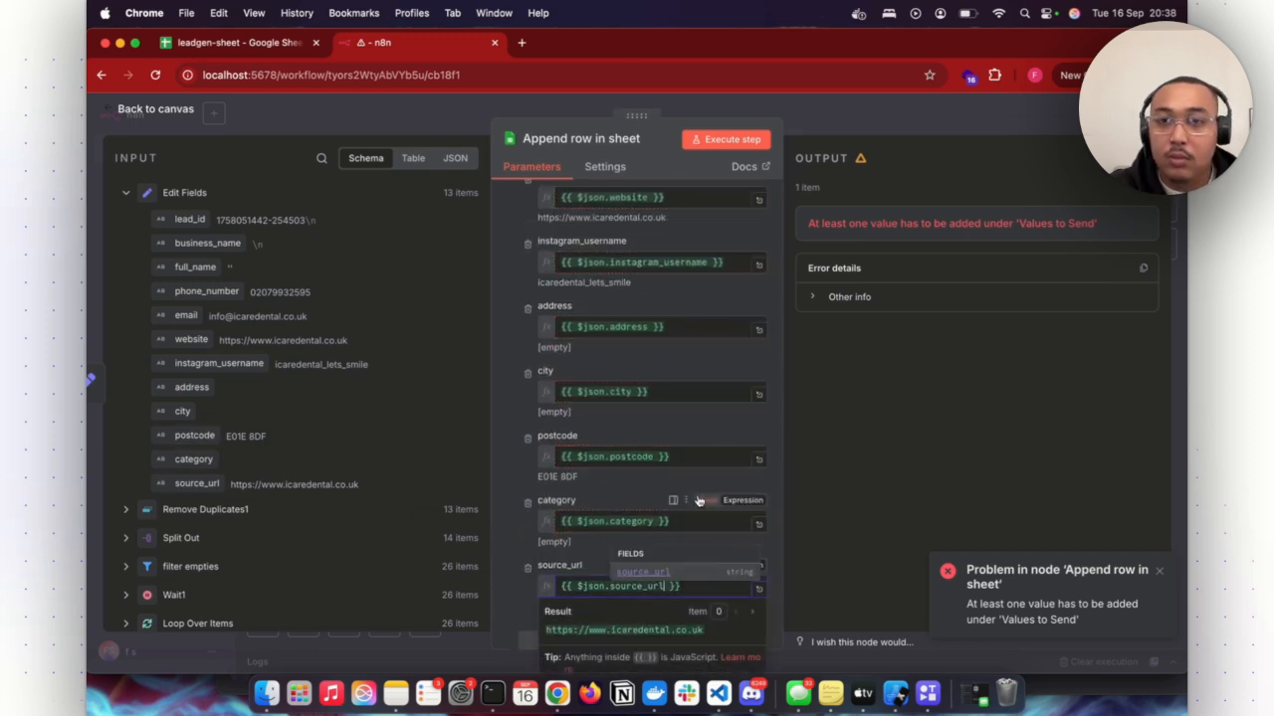
left_click(864, 111)
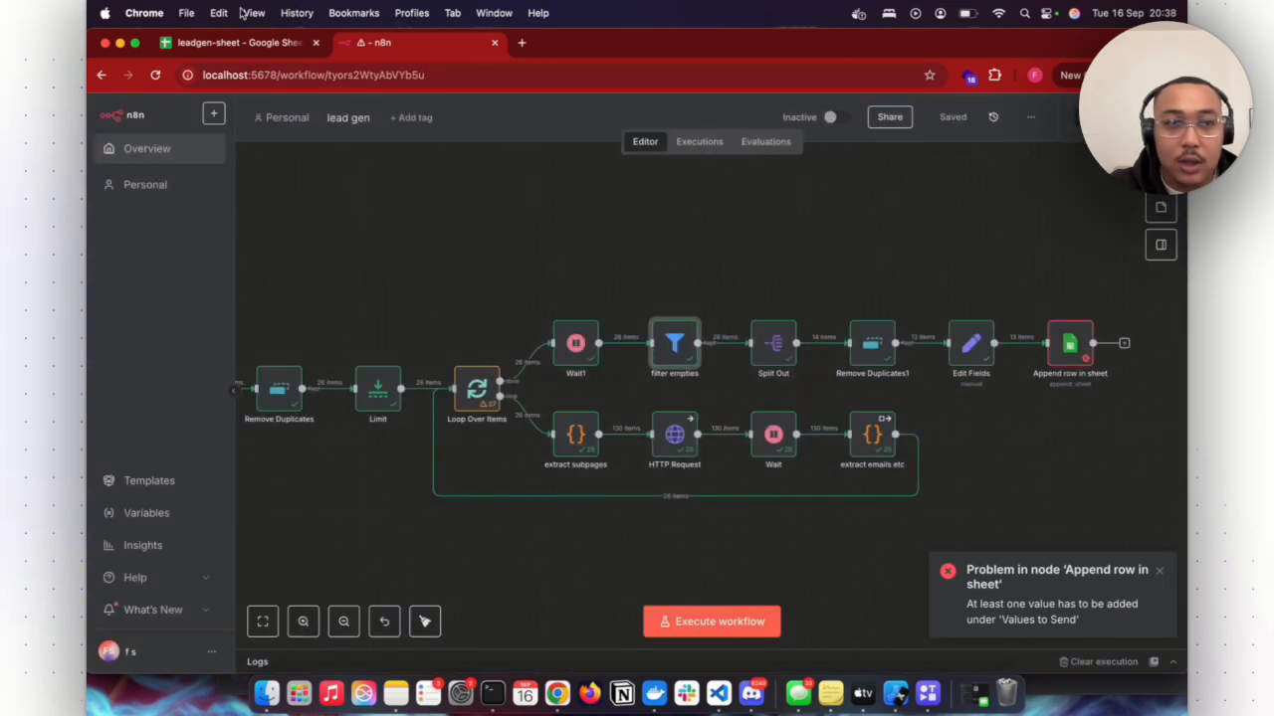
- Check the column headers in leadgen-sheet and execute the lead gen workflow from its canvas
left_click(235, 43)
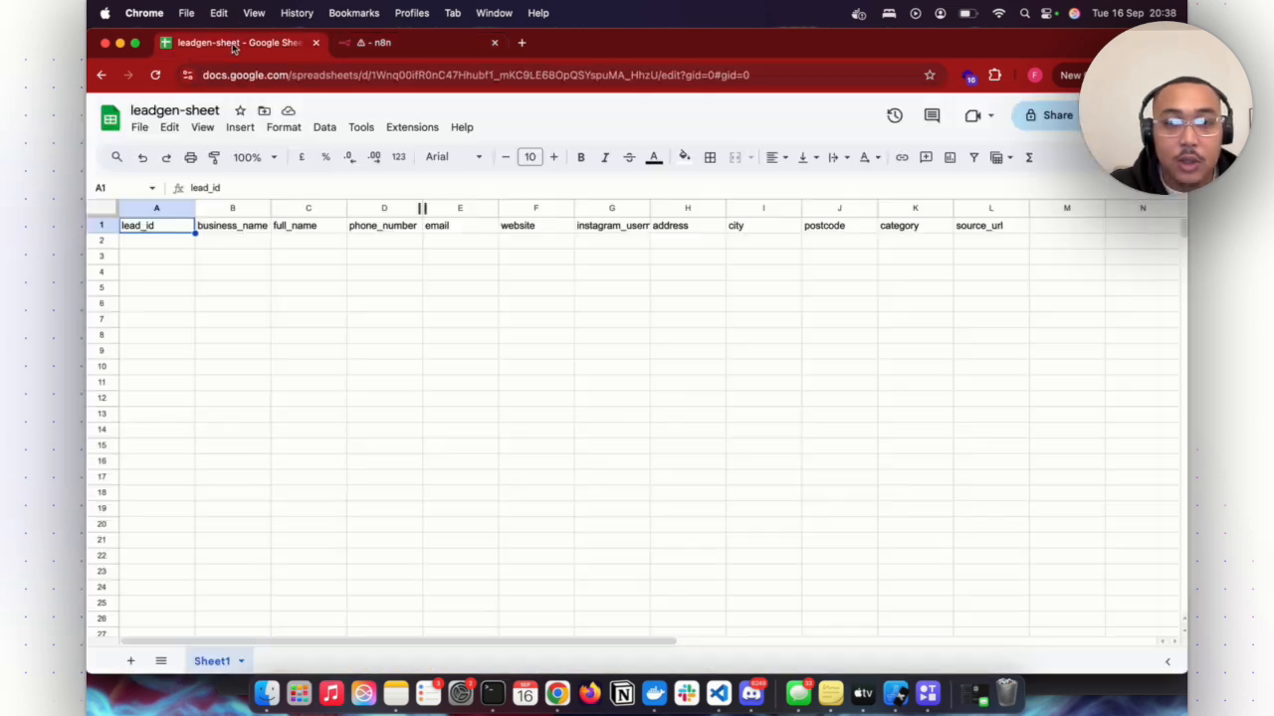
left_click(435, 40)
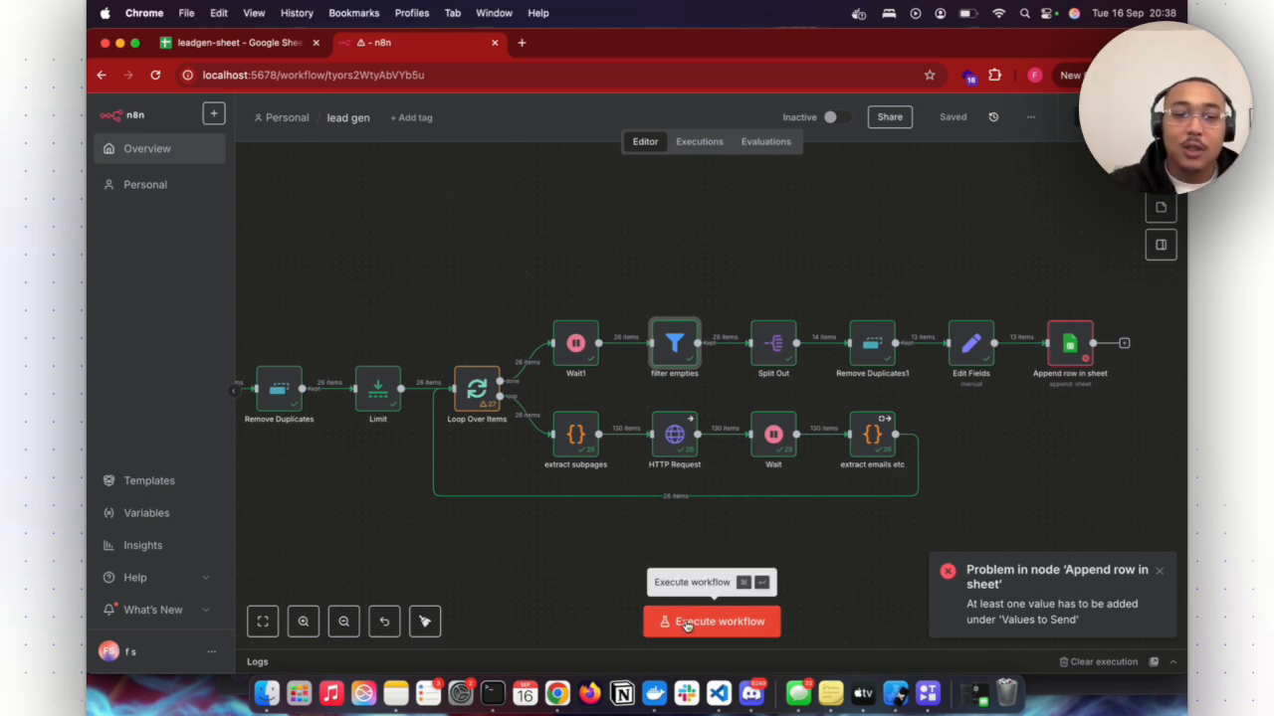
left_click(685, 624)
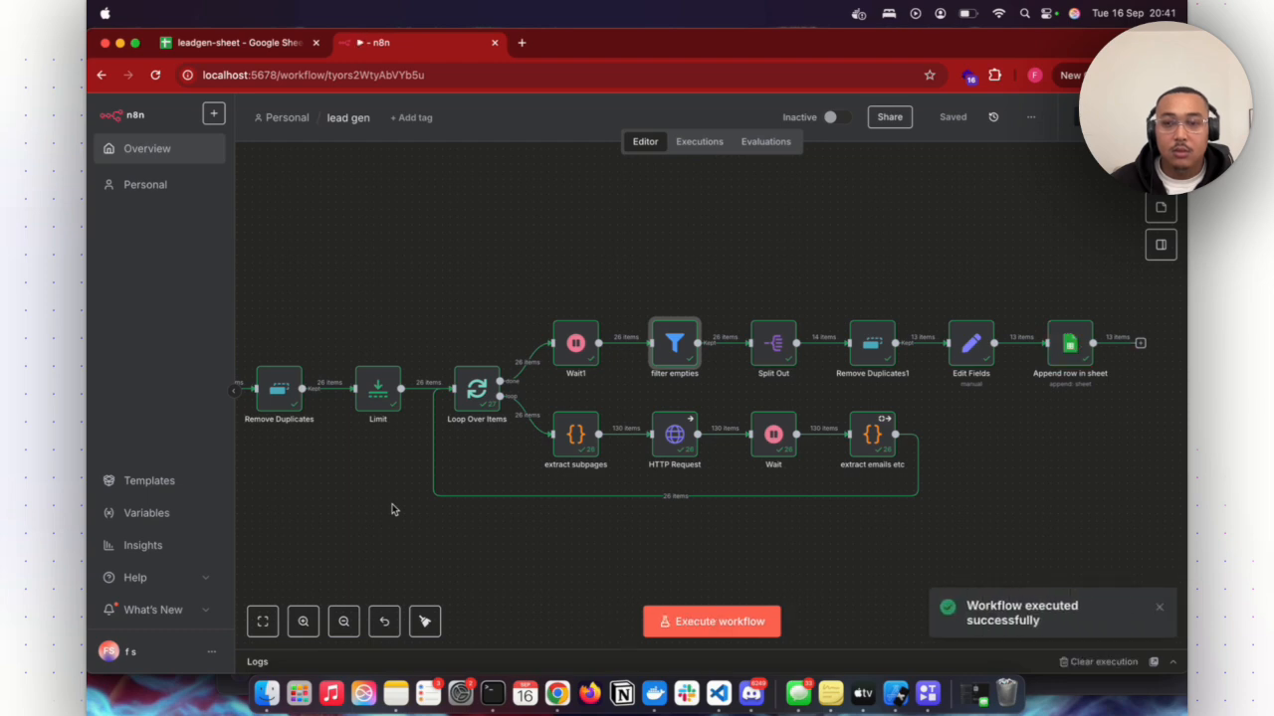
- Examine the appended lead rows in the leadgen-sheet spreadsheet
left_click(255, 46)
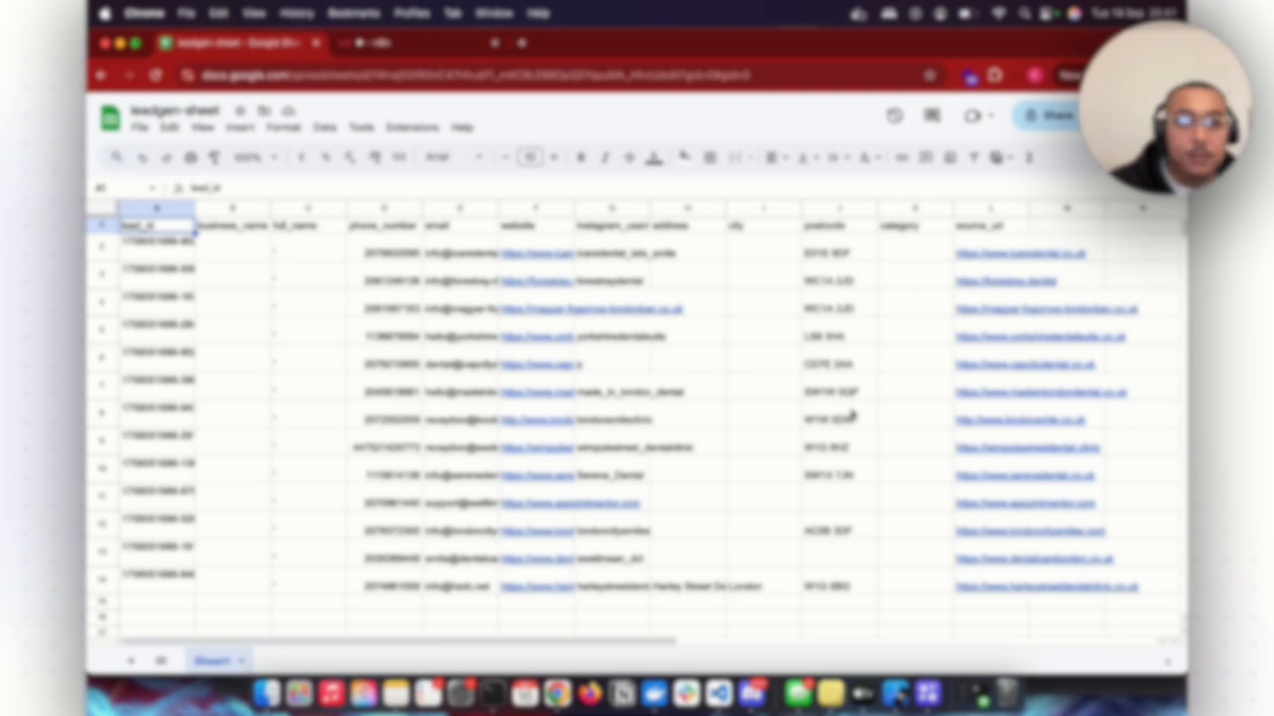
mouse_move(523, 285)
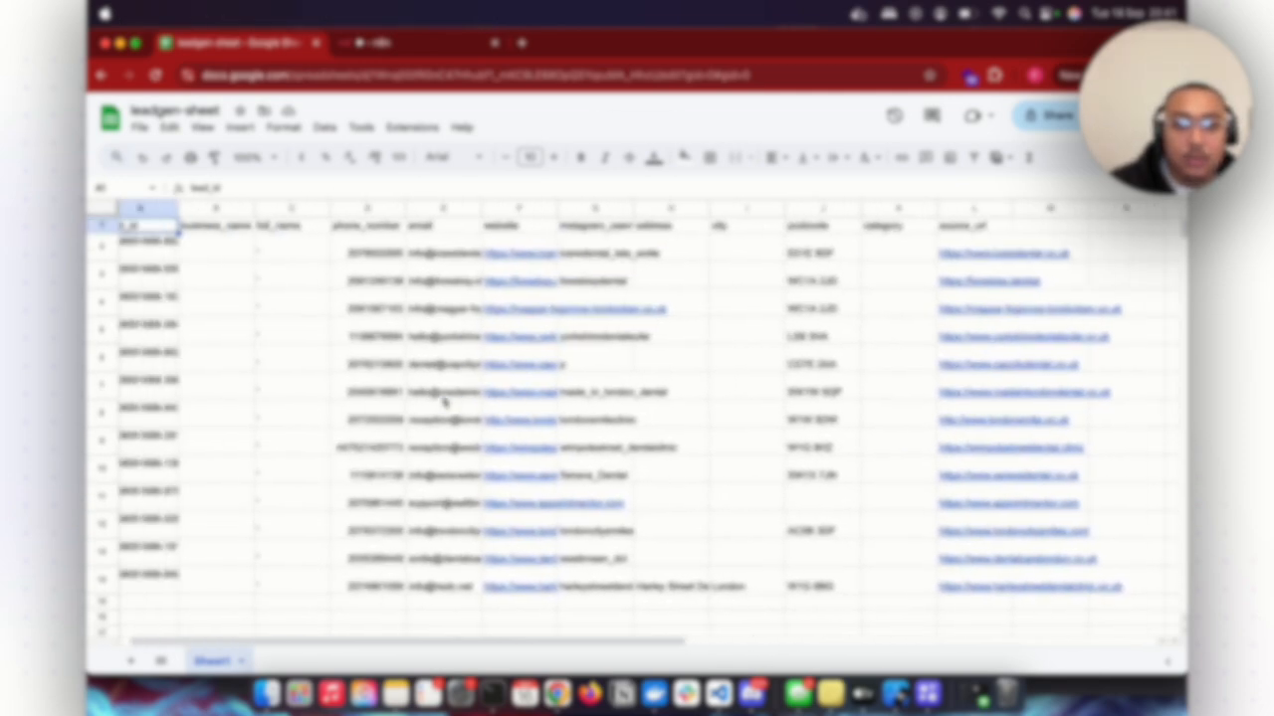
scroll(445, 403, "down", 1)
scroll(445, 403, "up", 1)
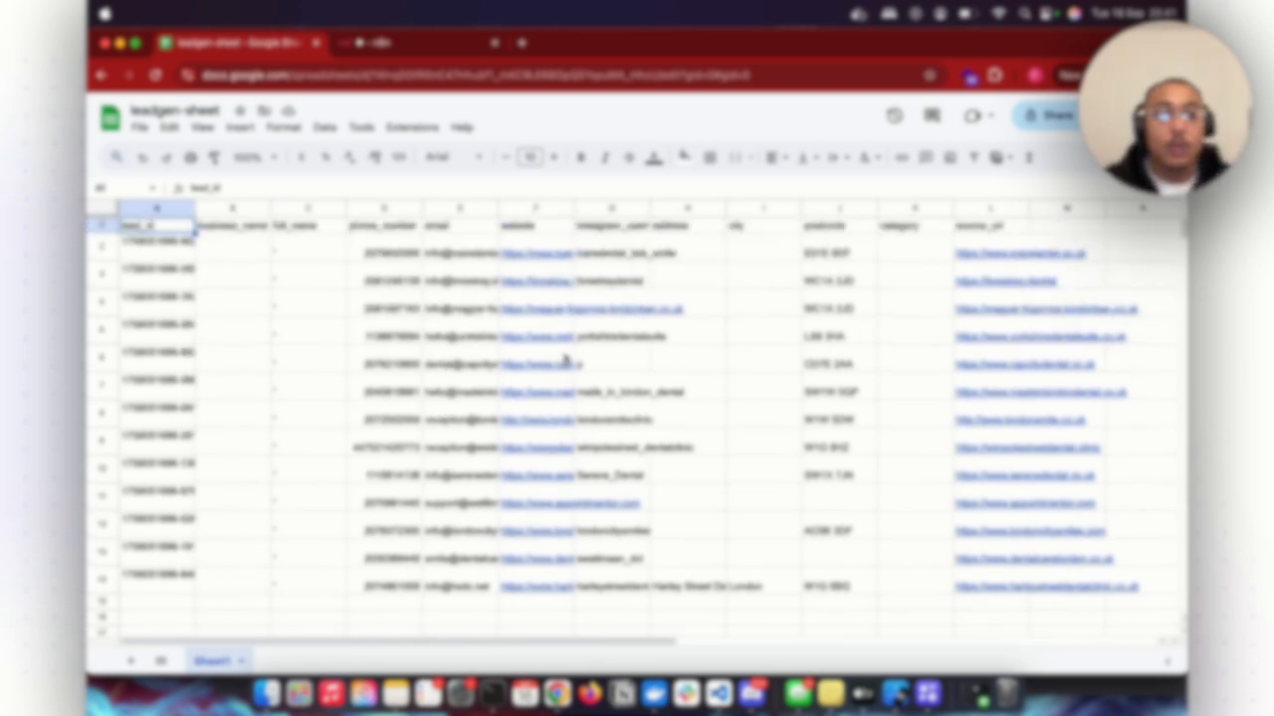
- Return to the n8n workflow, review the search URL in the googlemapsscraper node, and go back to the canvas
left_click(402, 45)
scroll(470, 398, "left", 10)
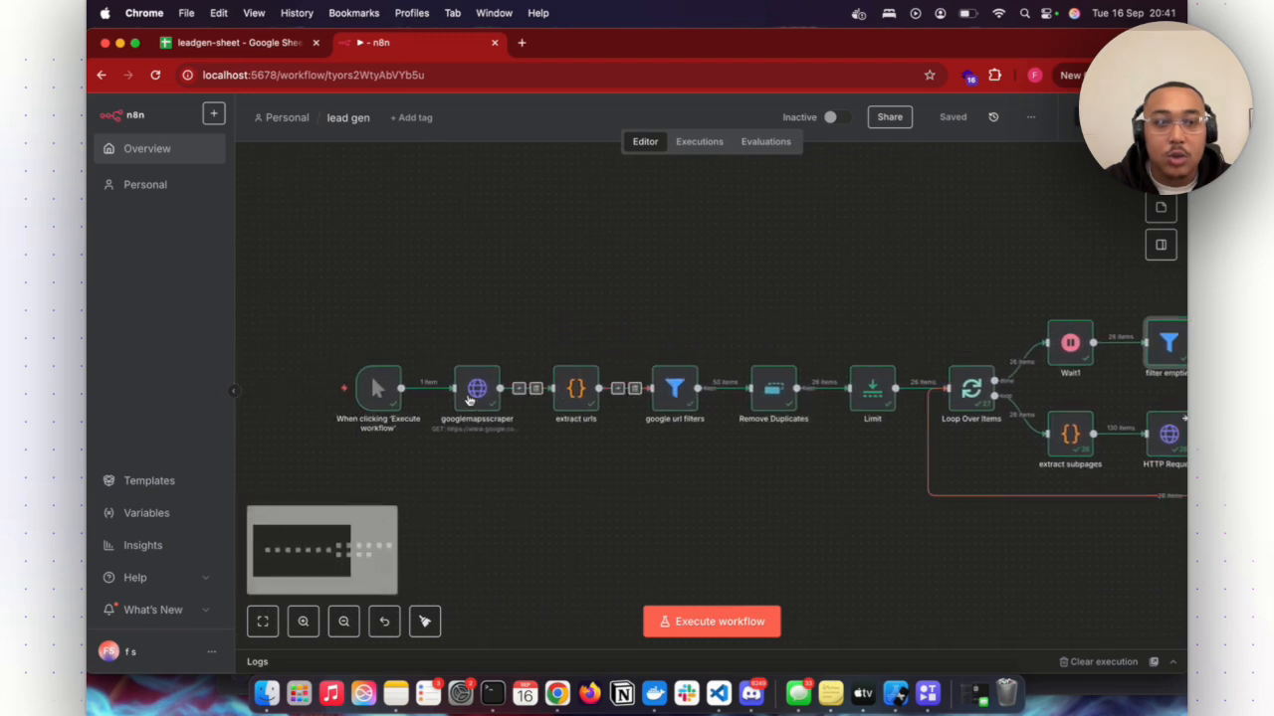
right_click(498, 333)
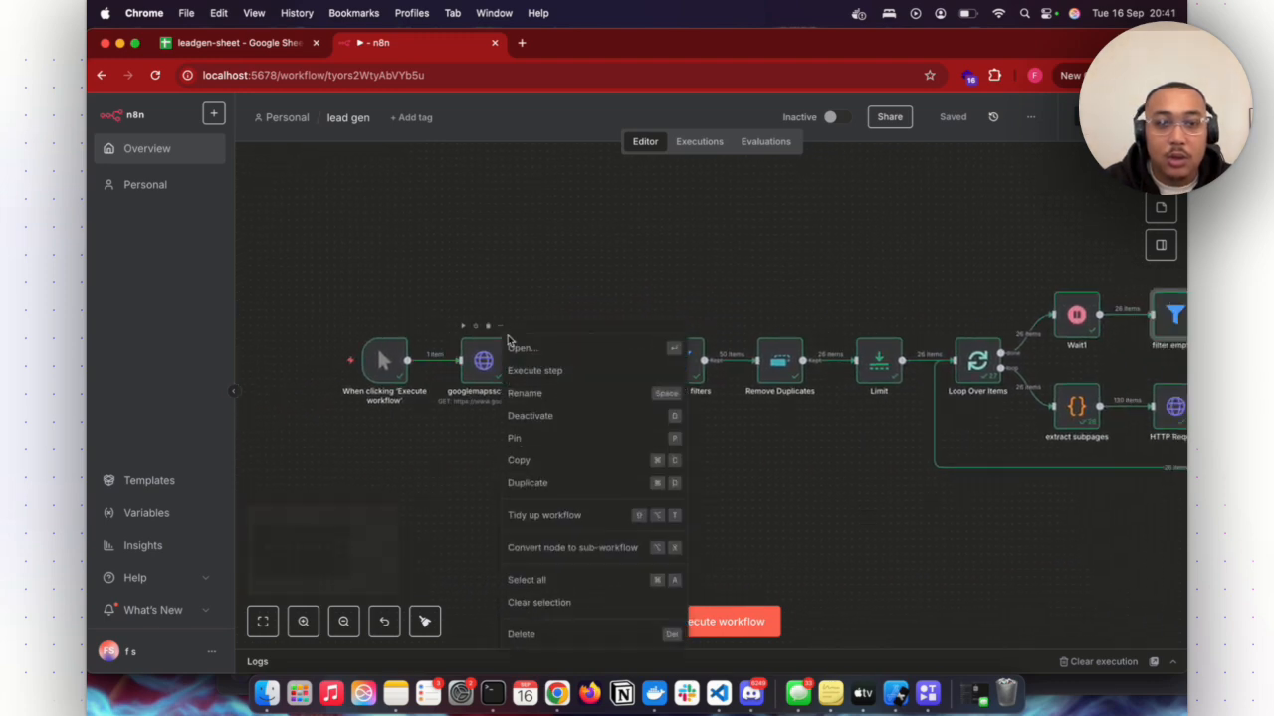
left_click(547, 345)
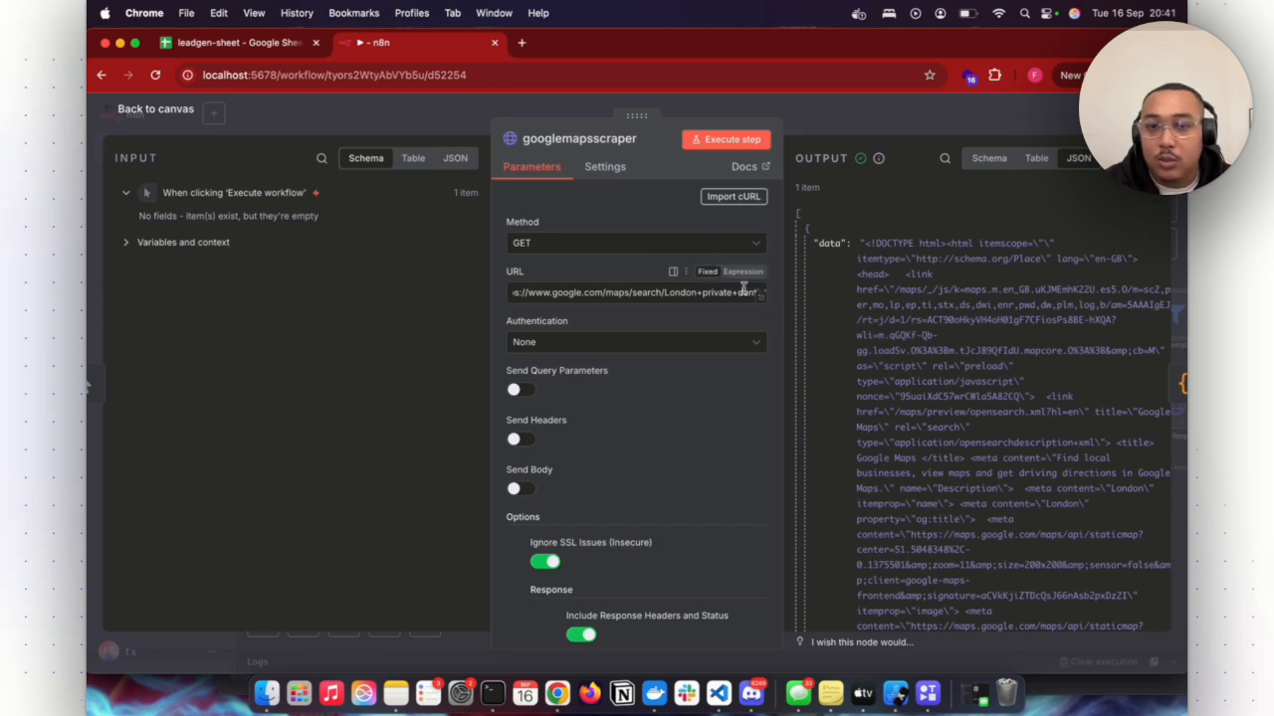
scroll(743, 288, "left", 1)
scroll(744, 289, "right", 1)
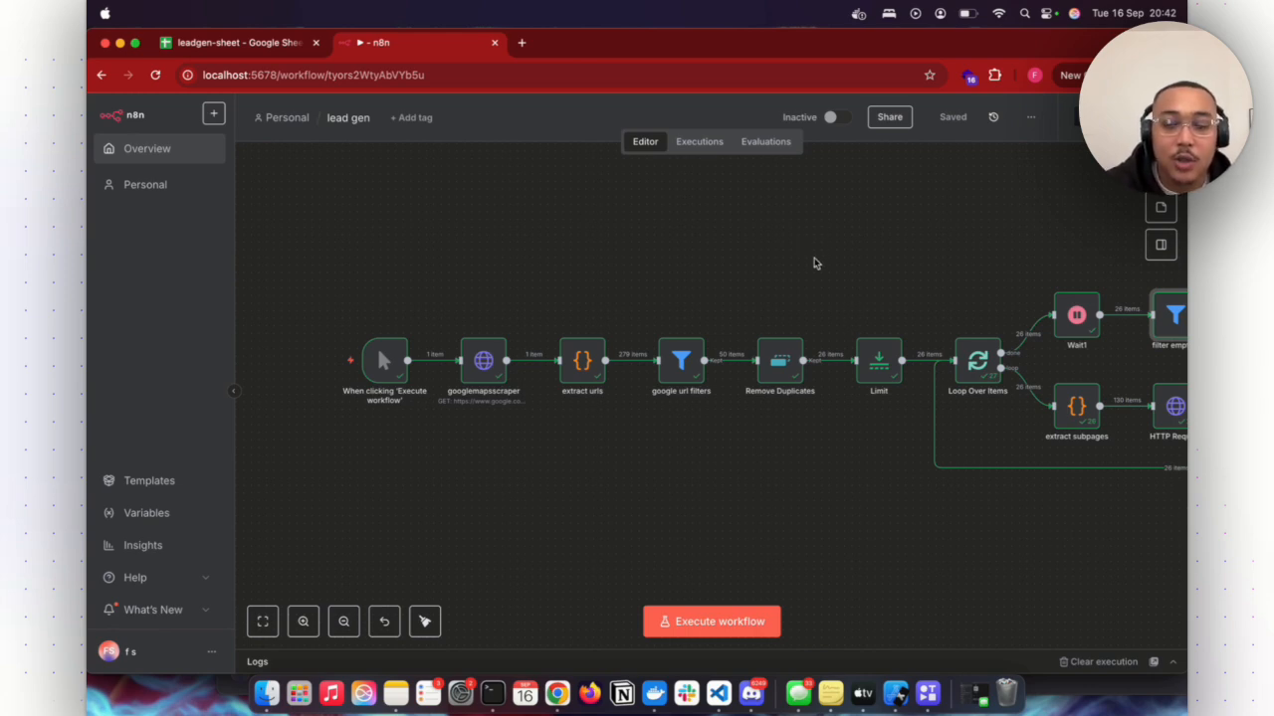
scroll(812, 262, "right", 5)
scroll(813, 262, "right", 5)
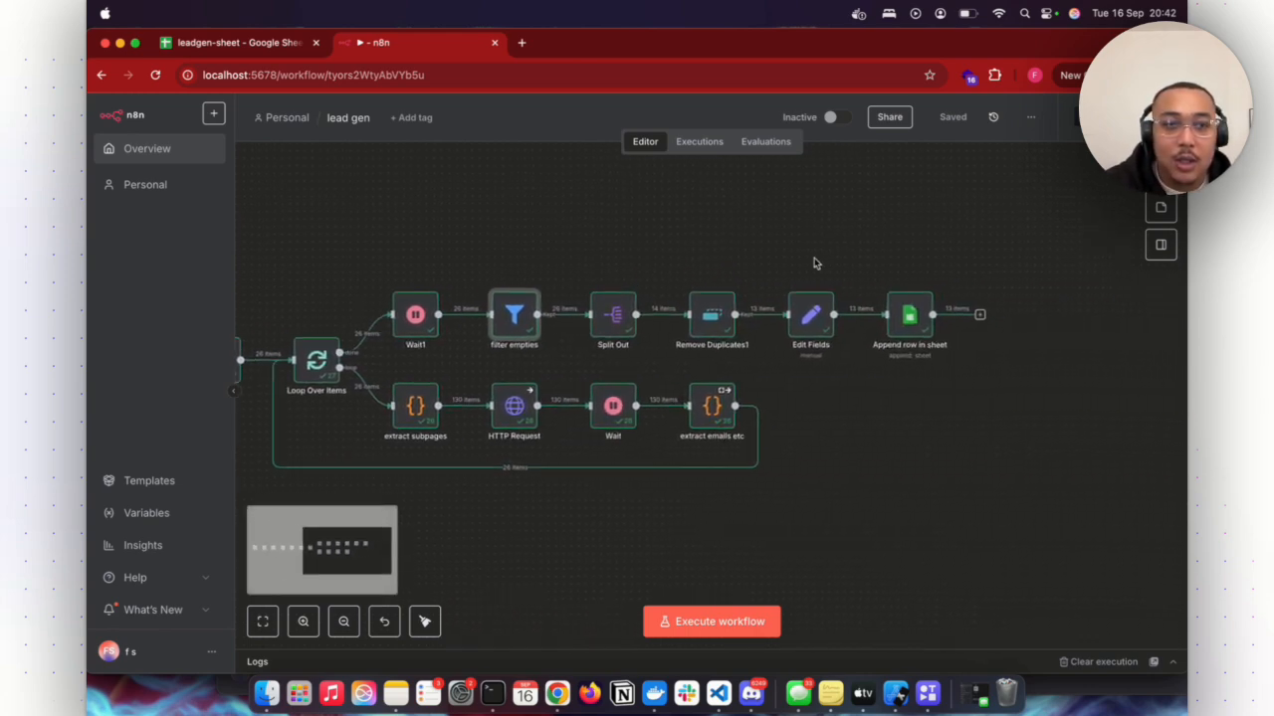
scroll(813, 263, "left", 5)
scroll(813, 263, "up", 2)
scroll(813, 263, "down", 2)
scroll(813, 262, "down", 3)
scroll(813, 262, "up", 2)
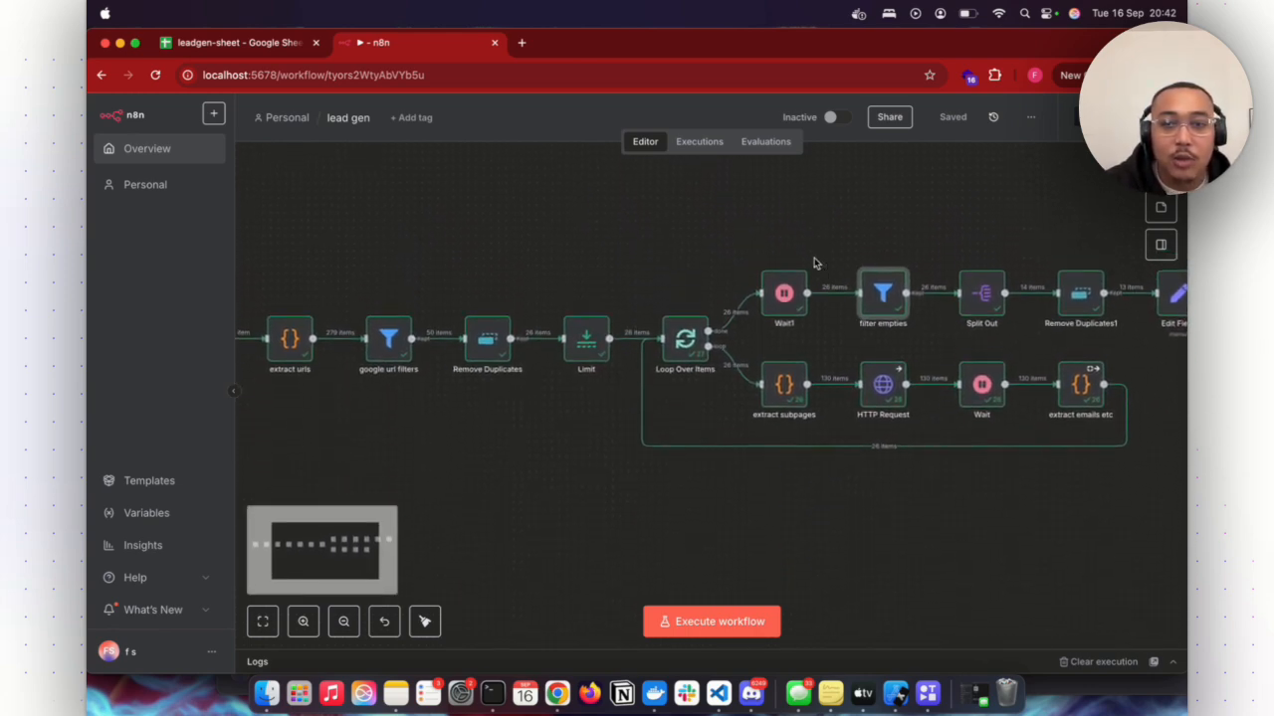